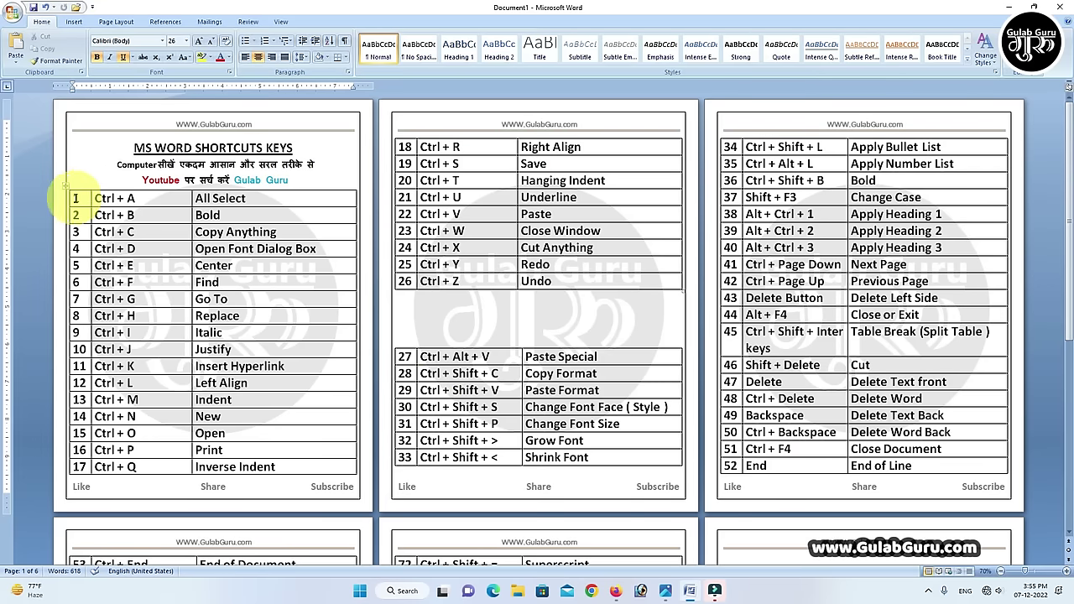
# - Jump to the document's end on page 6, return to the start, and zoom in on page one
pyautogui.hotkey('ctrl', 'End')
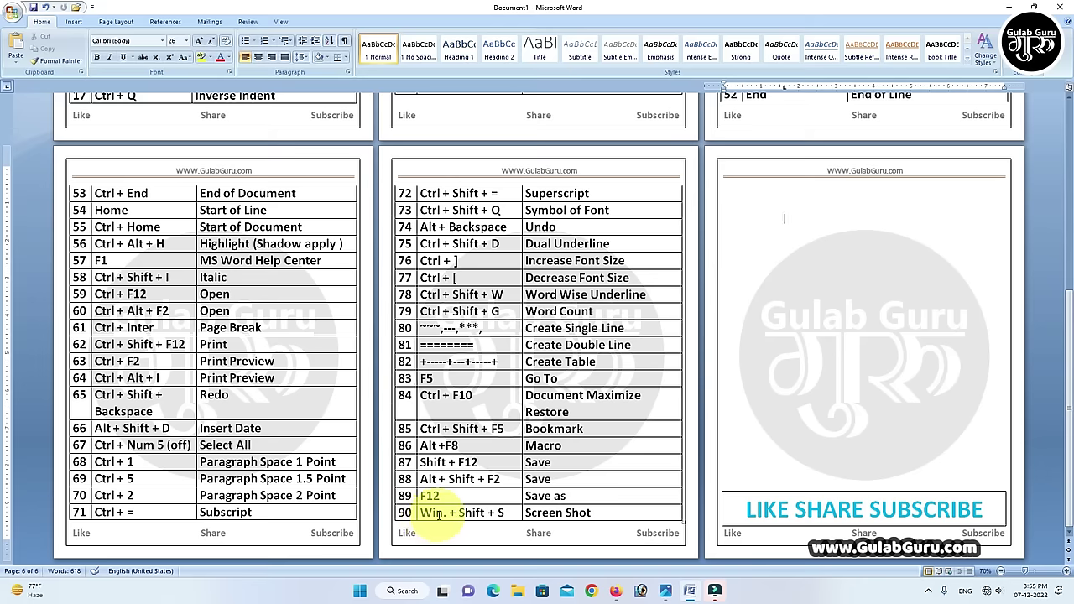
pyautogui.hotkey('ctrl', 'Home')
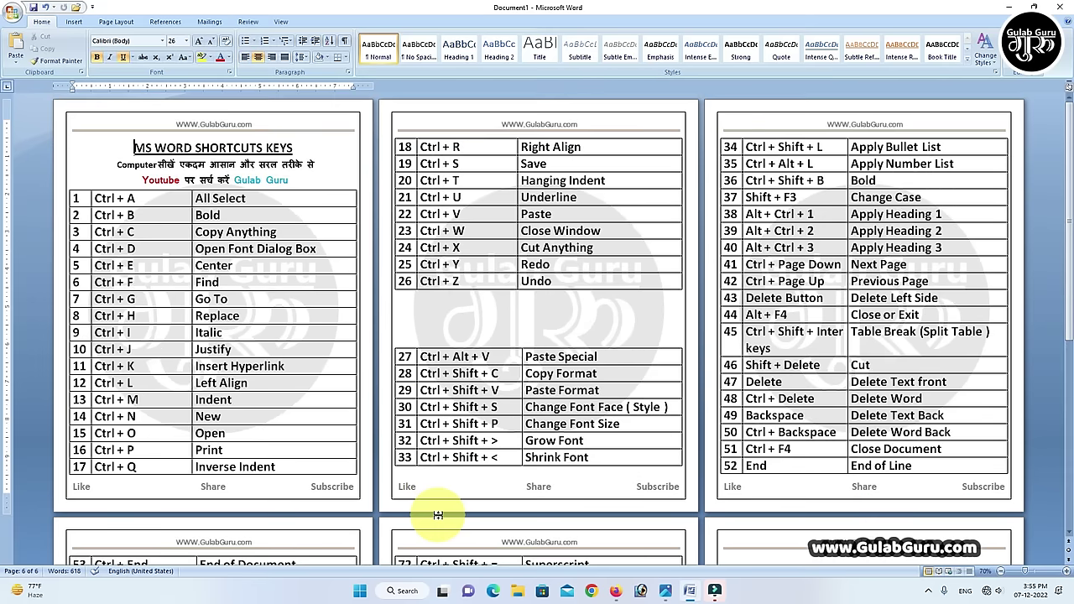
pyautogui.keyDown('ctrl'); pyautogui.scroll(-4, 438, 514); pyautogui.keyUp('ctrl')
pyautogui.keyDown('ctrl'); pyautogui.scroll(8, 438, 515); pyautogui.keyUp('ctrl')
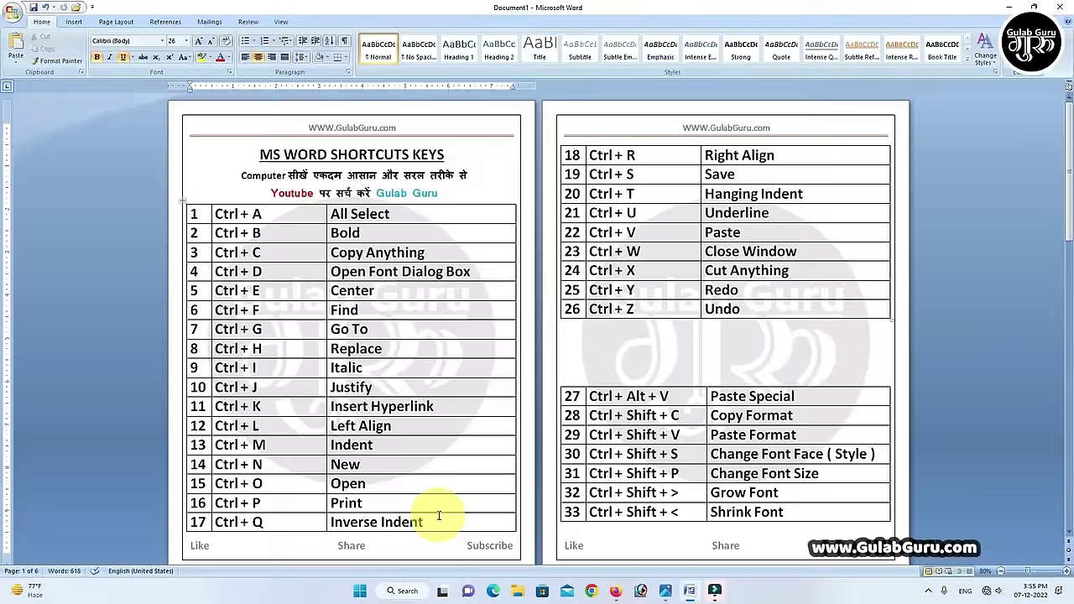
pyautogui.keyDown('ctrl'); pyautogui.scroll(2, 438, 515); pyautogui.keyUp('ctrl')
pyautogui.keyDown('ctrl'); pyautogui.scroll(3, 438, 514); pyautogui.keyUp('ctrl')
pyautogui.keyDown('ctrl'); pyautogui.scroll(2, 438, 515); pyautogui.keyUp('ctrl')
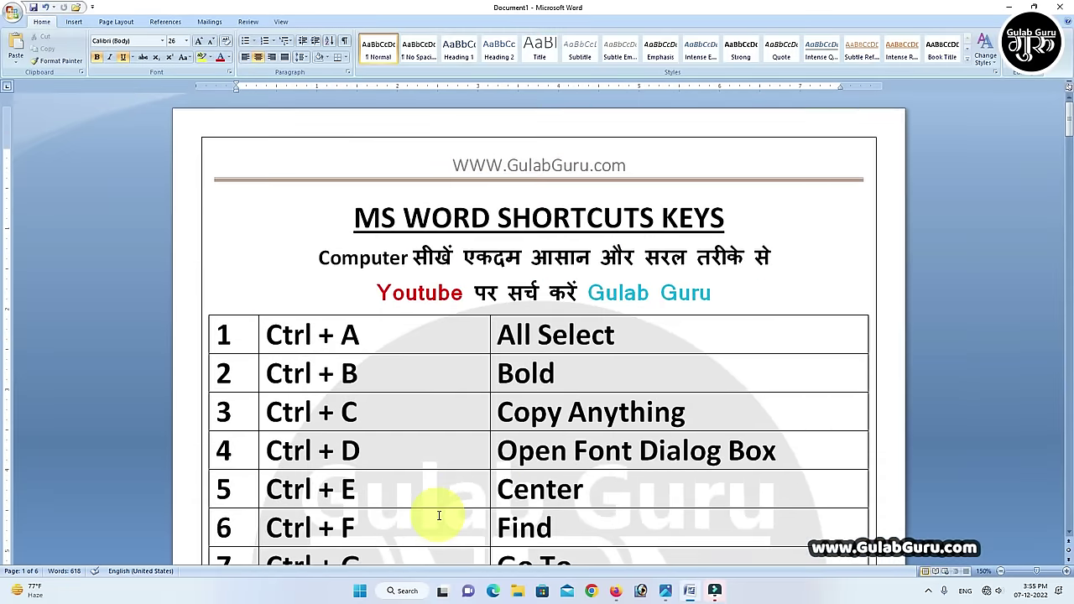
pyautogui.keyDown('ctrl'); pyautogui.scroll(1, 438, 514); pyautogui.keyUp('ctrl')
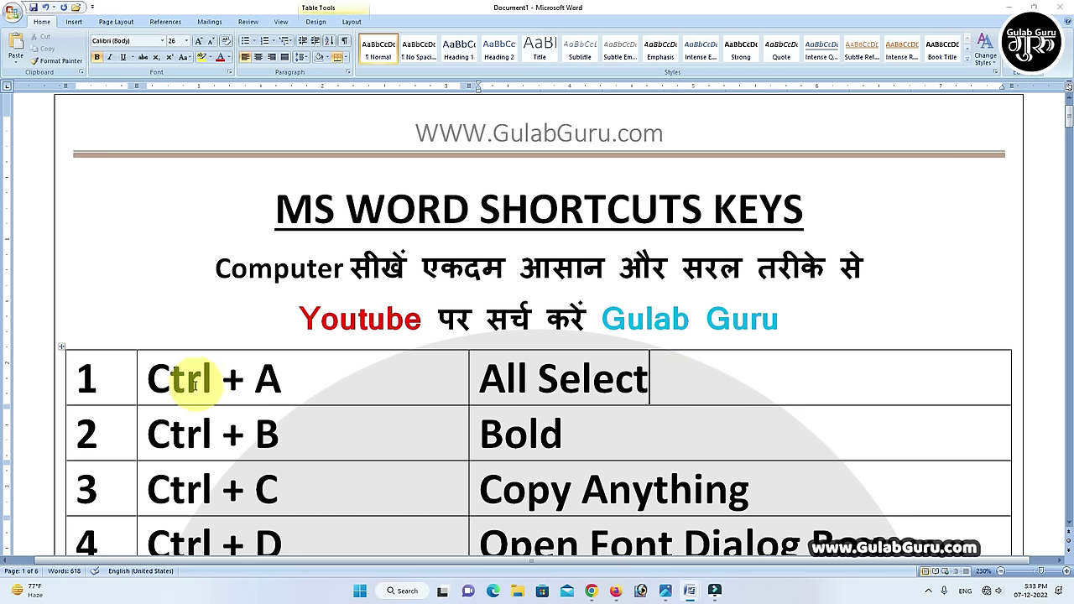
pyautogui.click(653, 384)
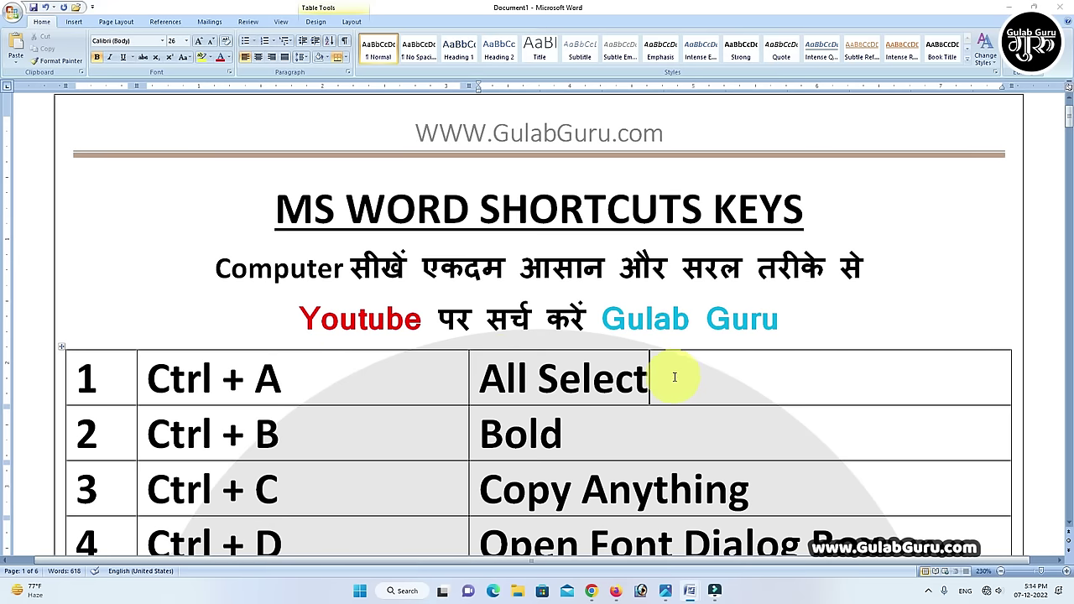
pyautogui.hotkey('ctrl', 'a')
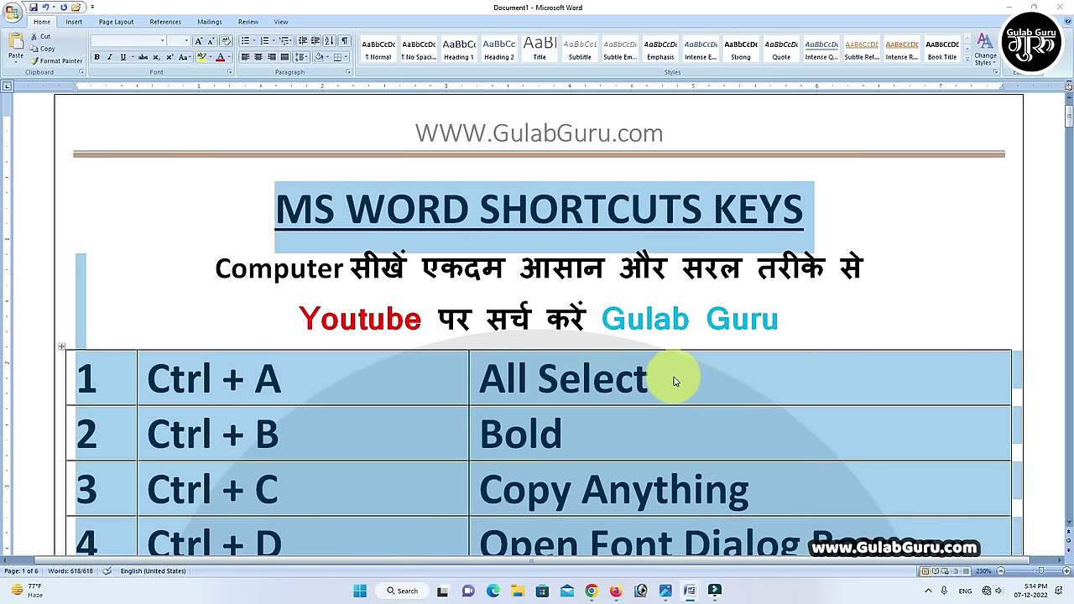
pyautogui.scroll(-5, 674, 382)
pyautogui.scroll(-4, 674, 382)
pyautogui.scroll(-3, 674, 382)
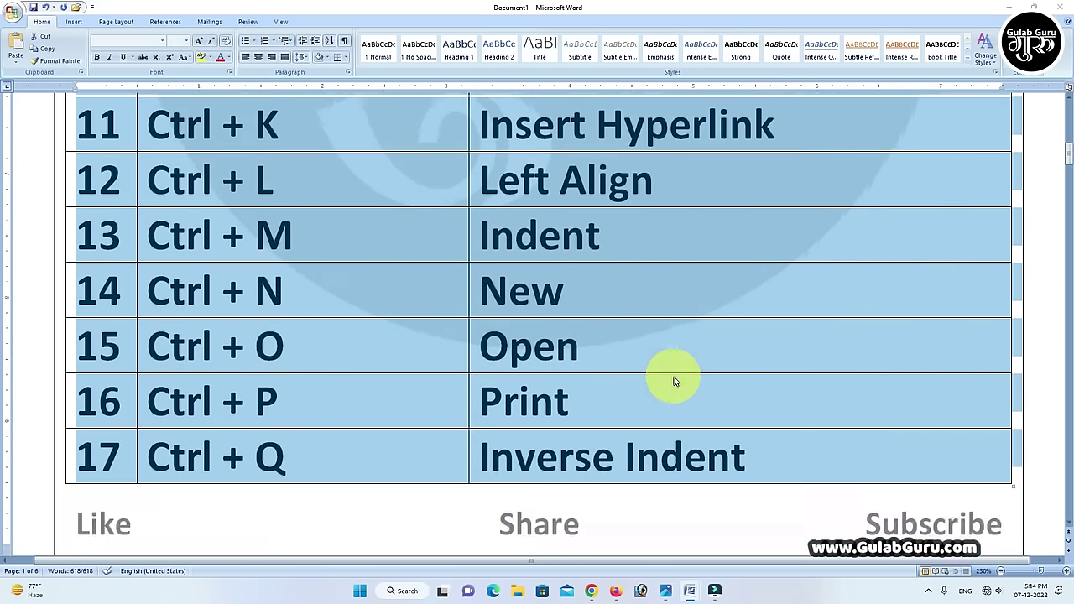
pyautogui.scroll(-3, 674, 382)
pyautogui.scroll(-5, 674, 382)
pyautogui.scroll(1, 674, 382)
pyautogui.scroll(5, 674, 381)
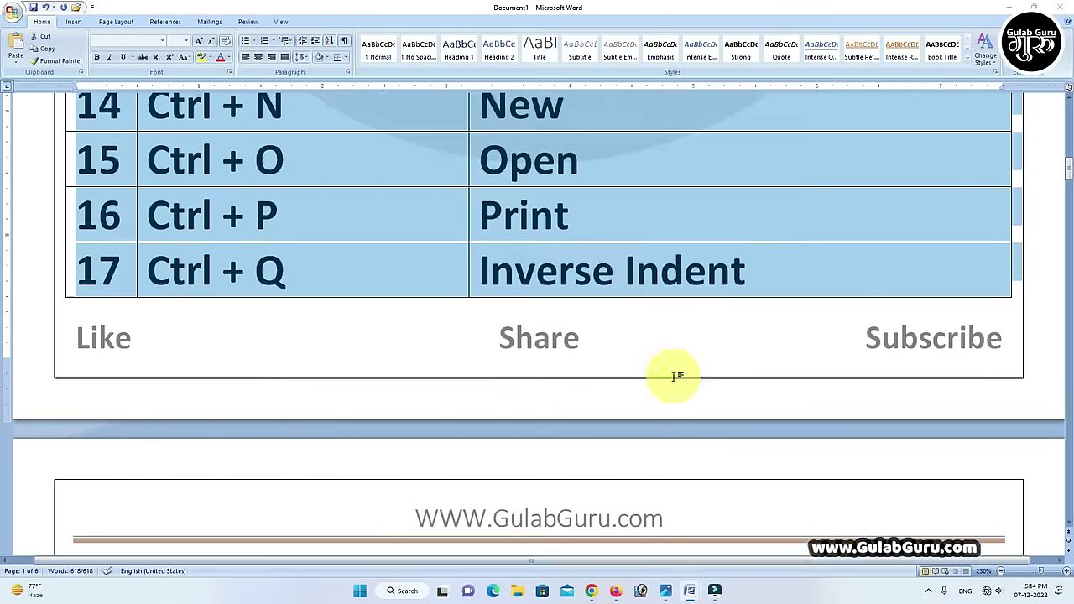
pyautogui.scroll(2, 674, 382)
pyautogui.scroll(5, 674, 381)
pyautogui.scroll(3, 674, 382)
pyautogui.scroll(1, 674, 382)
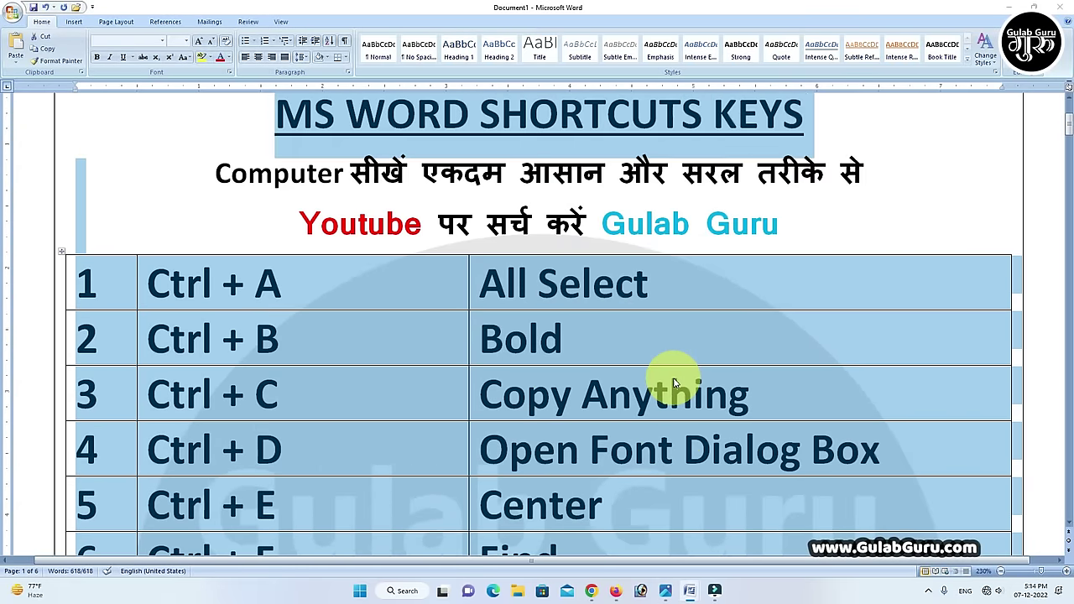
pyautogui.click(712, 291)
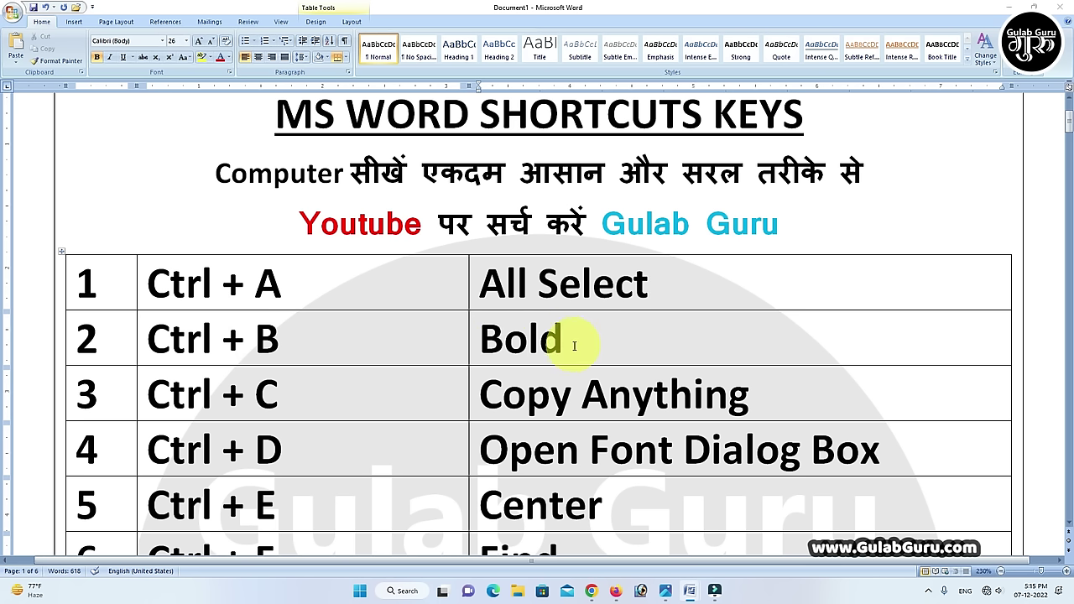
pyautogui.doubleClick(564, 340)
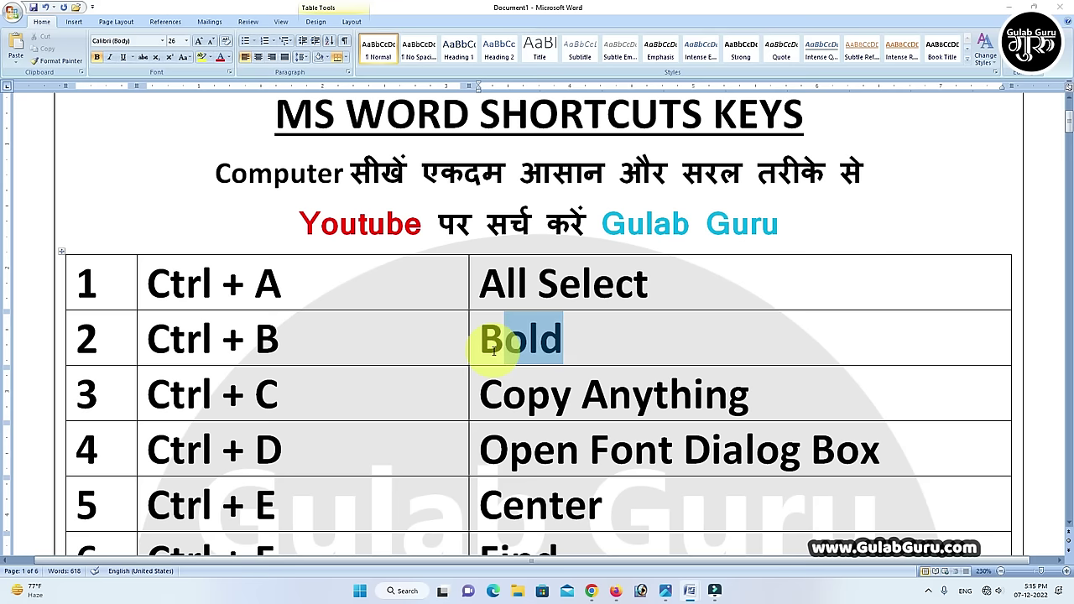
pyautogui.click(576, 346)
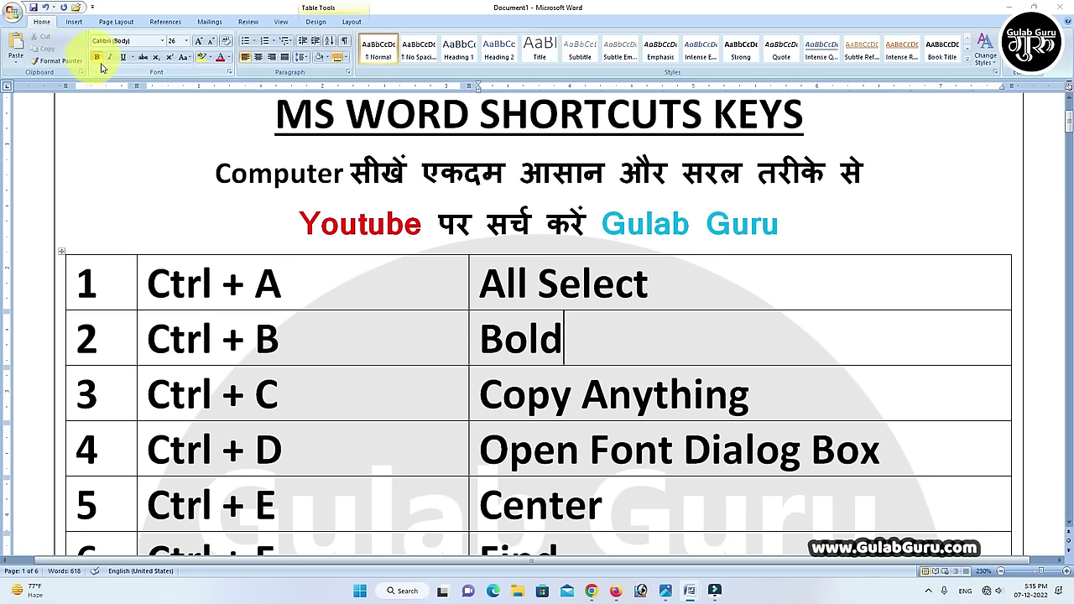
pyautogui.moveTo(564, 340); pyautogui.dragTo(485, 348)
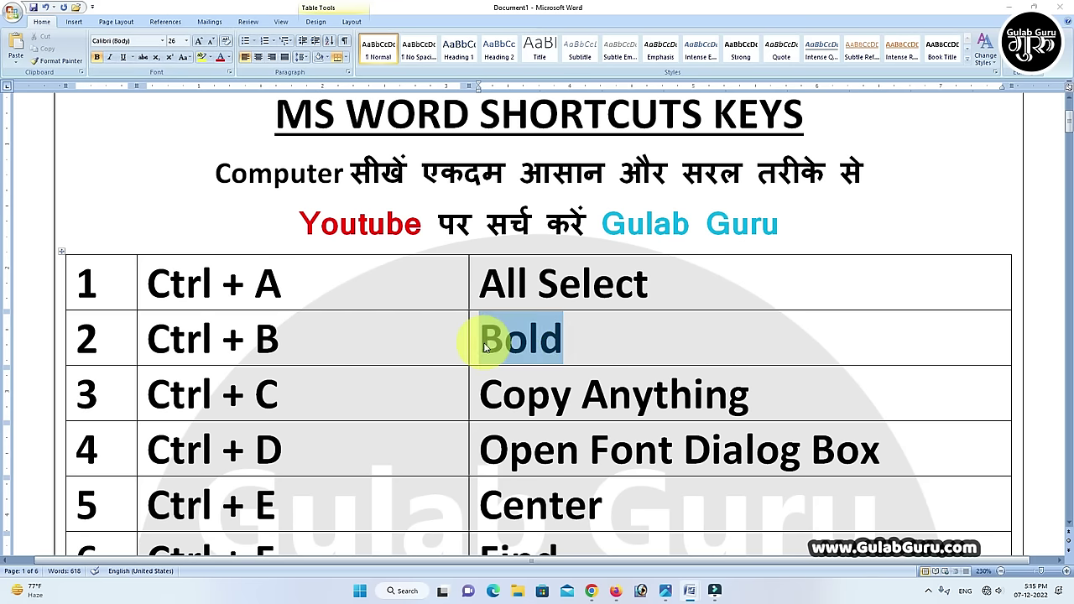
pyautogui.click(102, 60)
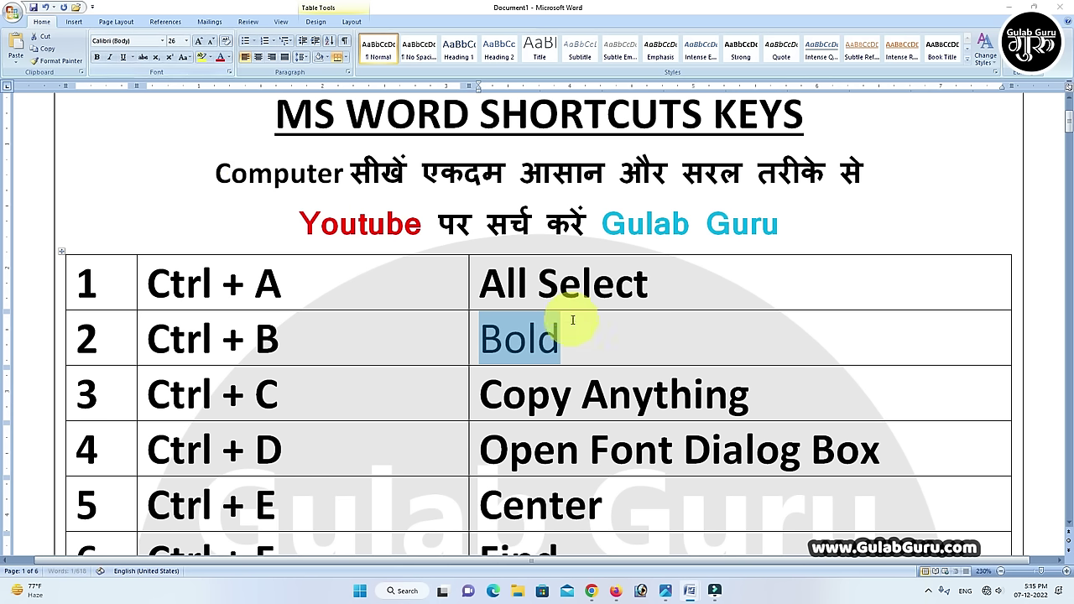
pyautogui.click(574, 335)
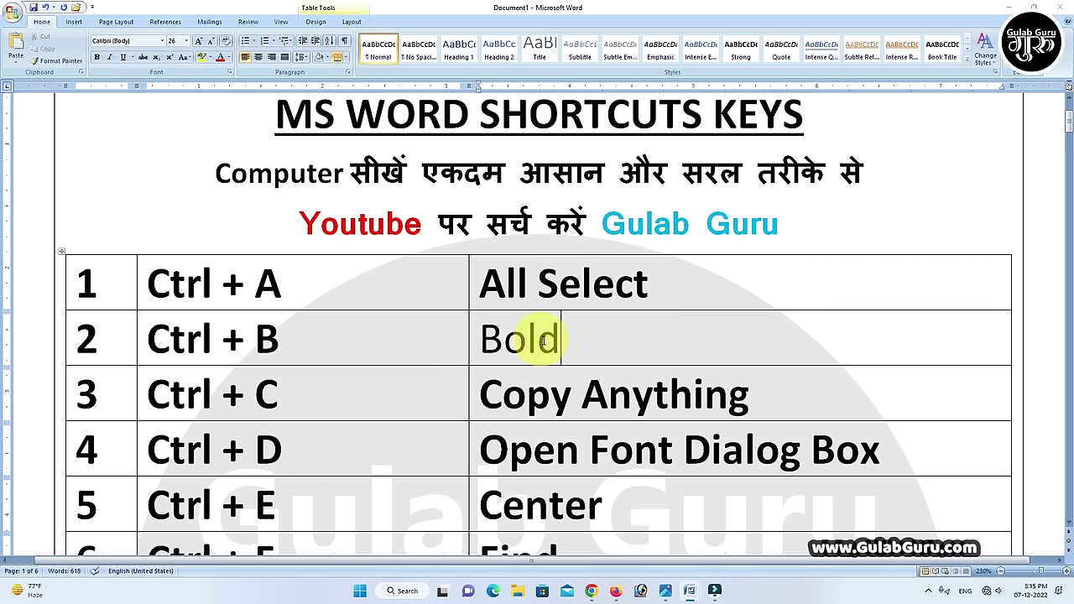
pyautogui.hotkey('shift', 'Left')
pyautogui.hotkey('shift', 'Left')
pyautogui.hotkey('shift', 'Left')
pyautogui.hotkey('shift', 'Left')
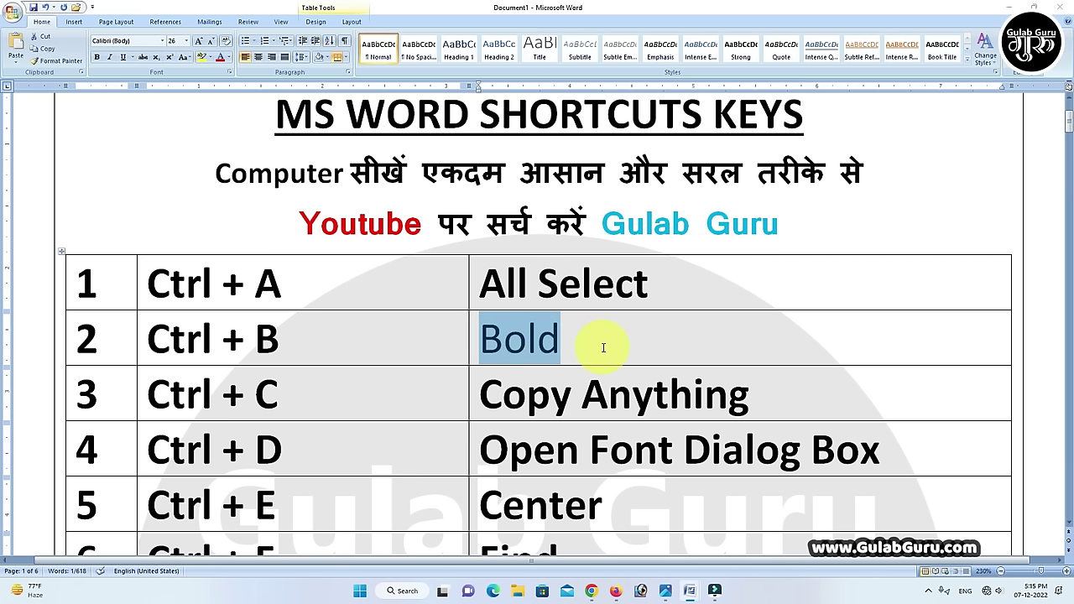
pyautogui.hotkey('ctrl', 'b')
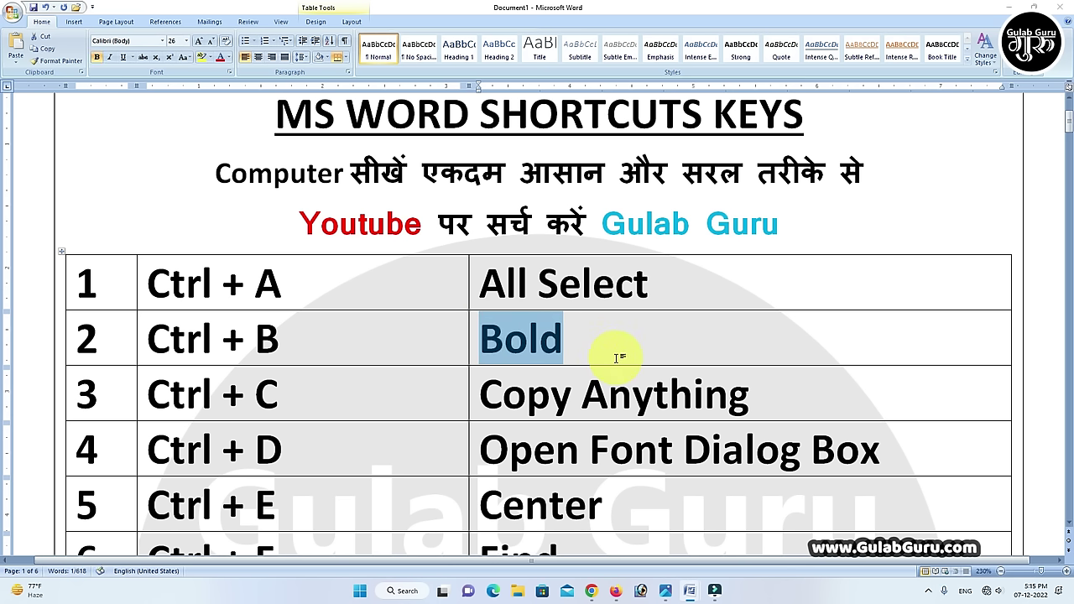
pyautogui.click(567, 343)
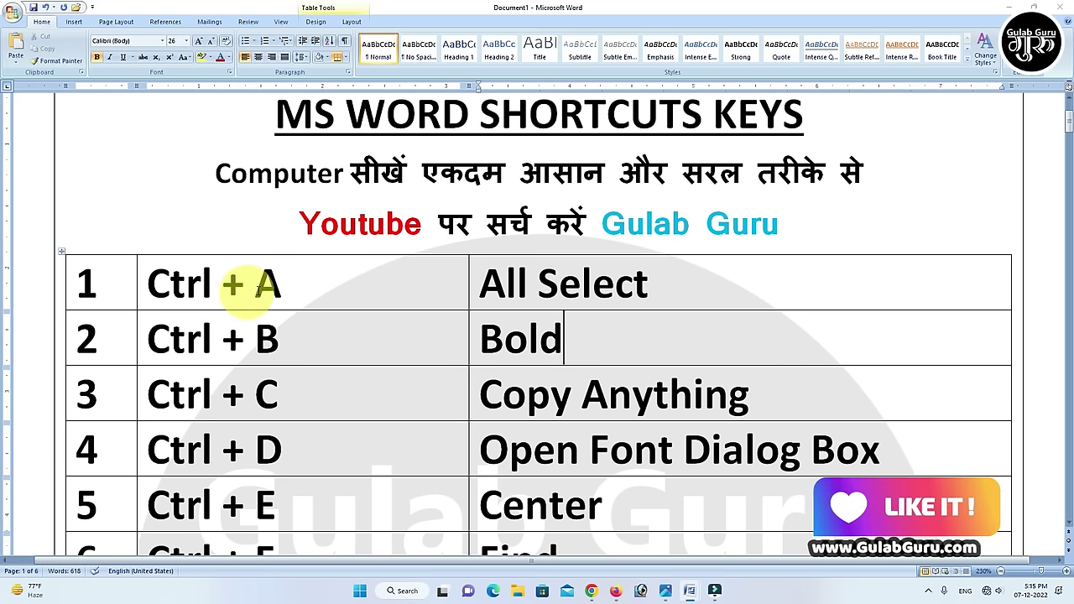
pyautogui.scroll(-2, 286, 392)
pyautogui.scroll(-2, 294, 396)
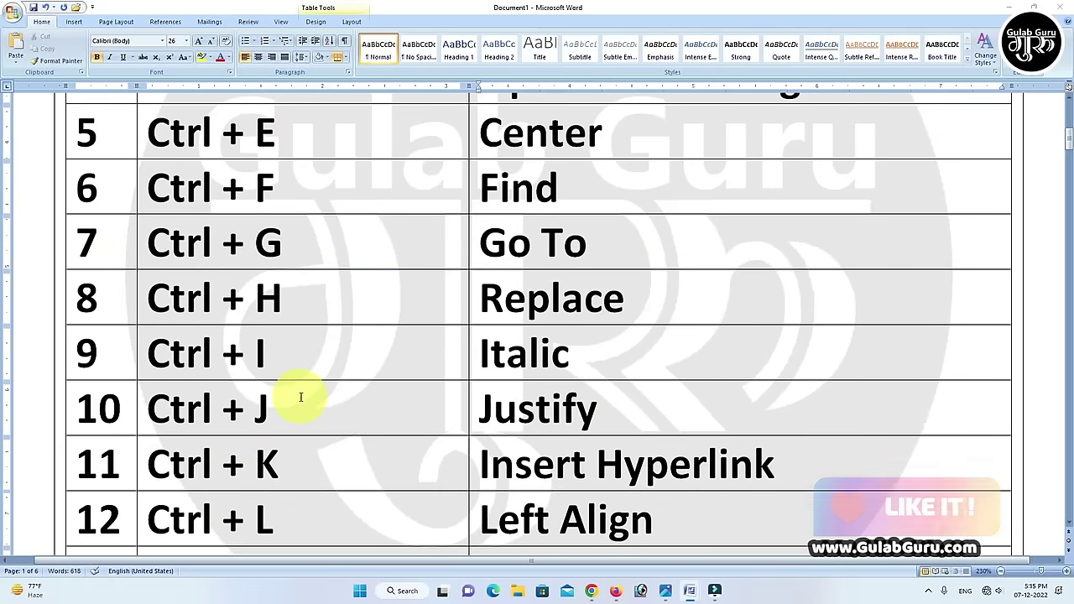
pyautogui.scroll(-2, 300, 397)
pyautogui.scroll(-2, 300, 397)
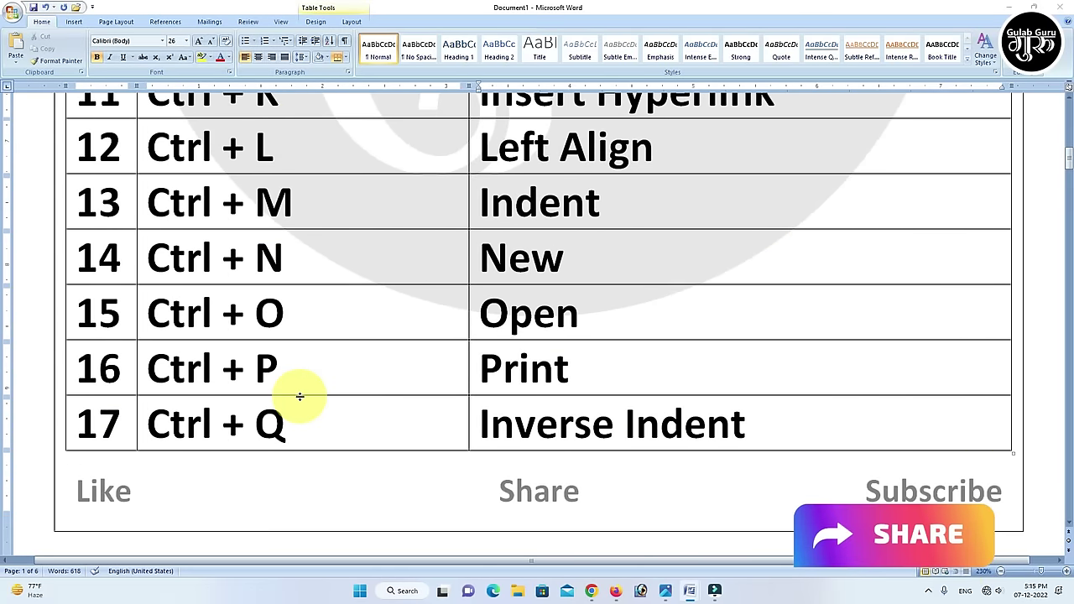
pyautogui.scroll(-3, 299, 396)
pyautogui.scroll(-2, 303, 398)
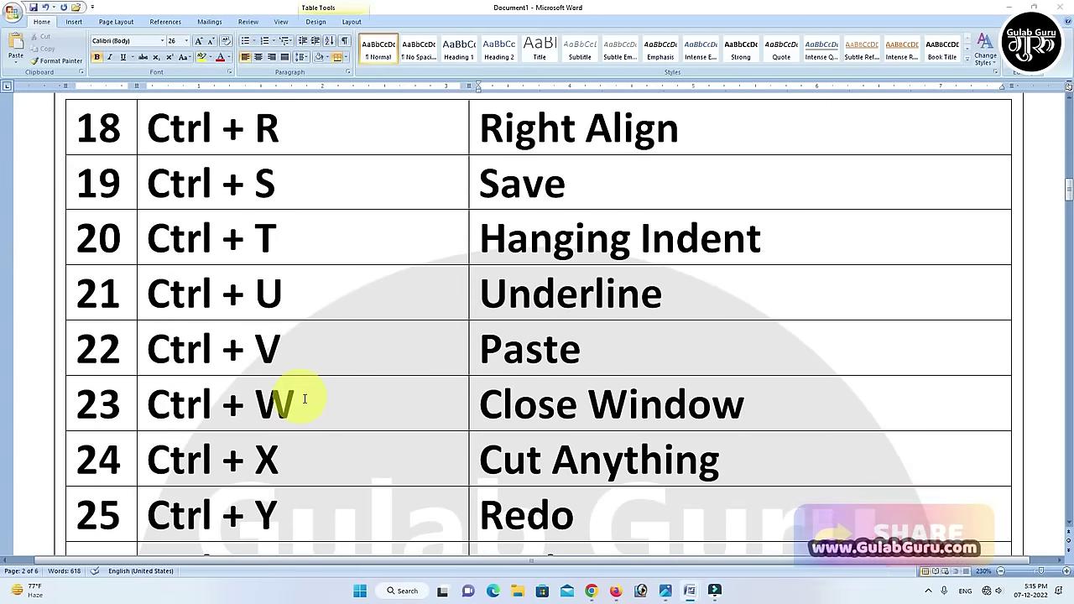
pyautogui.scroll(-3, 319, 470)
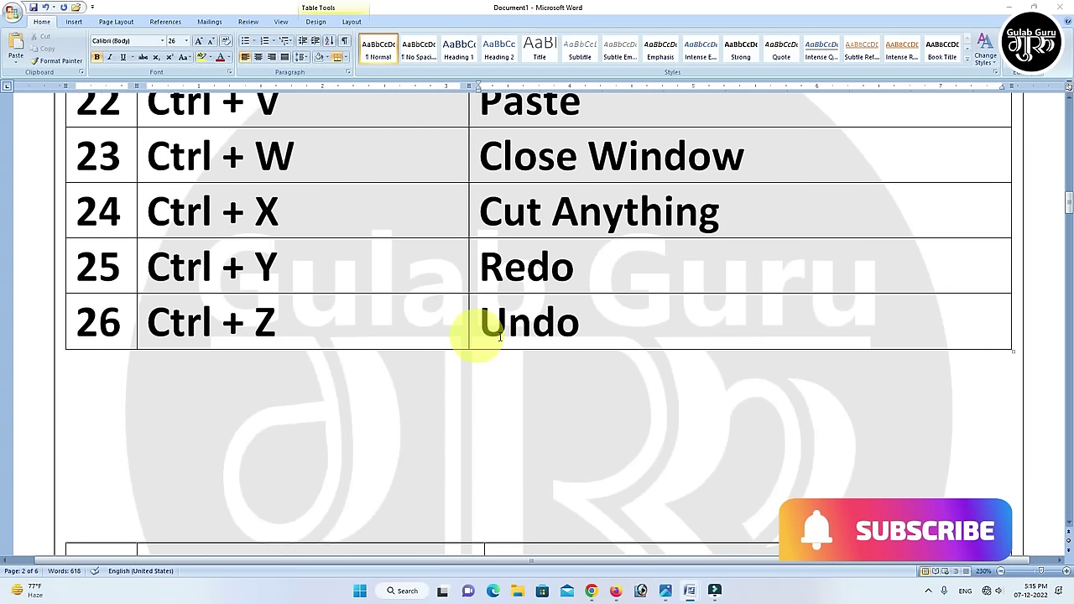
pyautogui.scroll(-1, 422, 376)
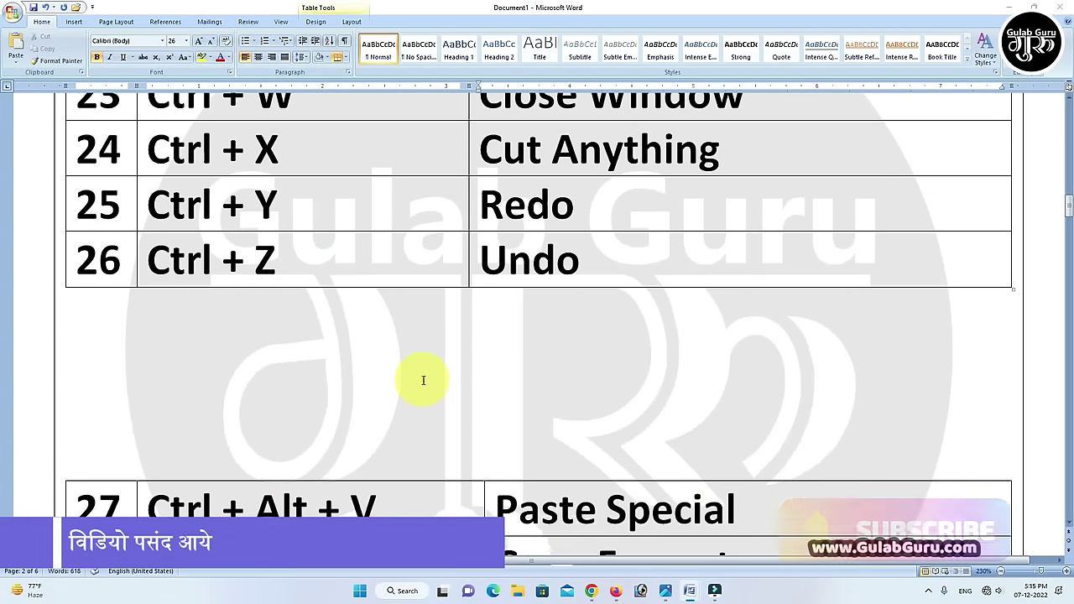
pyautogui.scroll(-5, 422, 377)
pyautogui.scroll(-1, 447, 345)
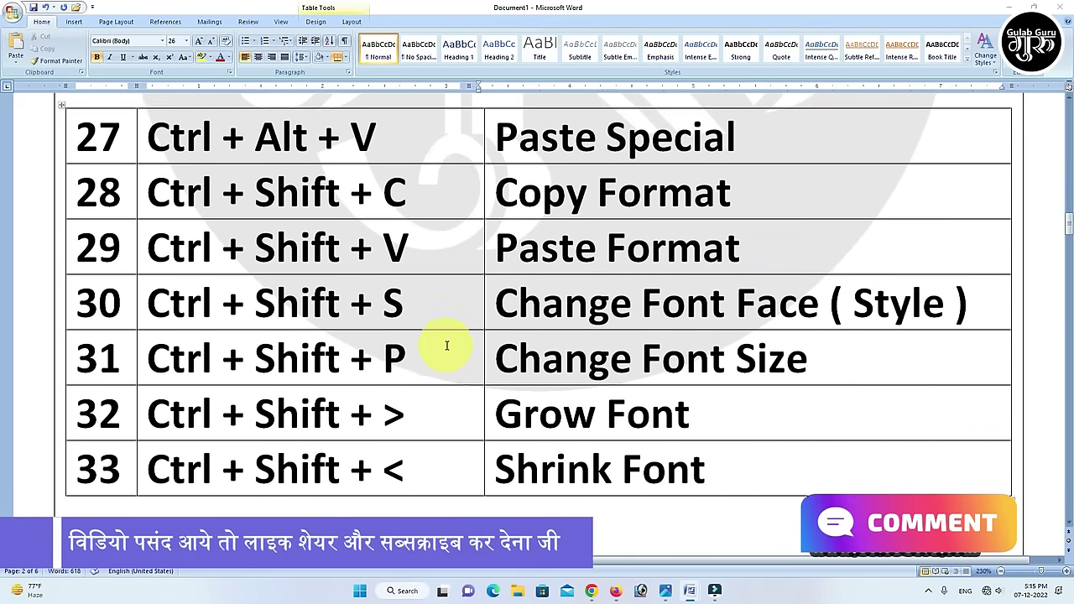
pyautogui.scroll(-3, 446, 345)
pyautogui.scroll(-5, 446, 350)
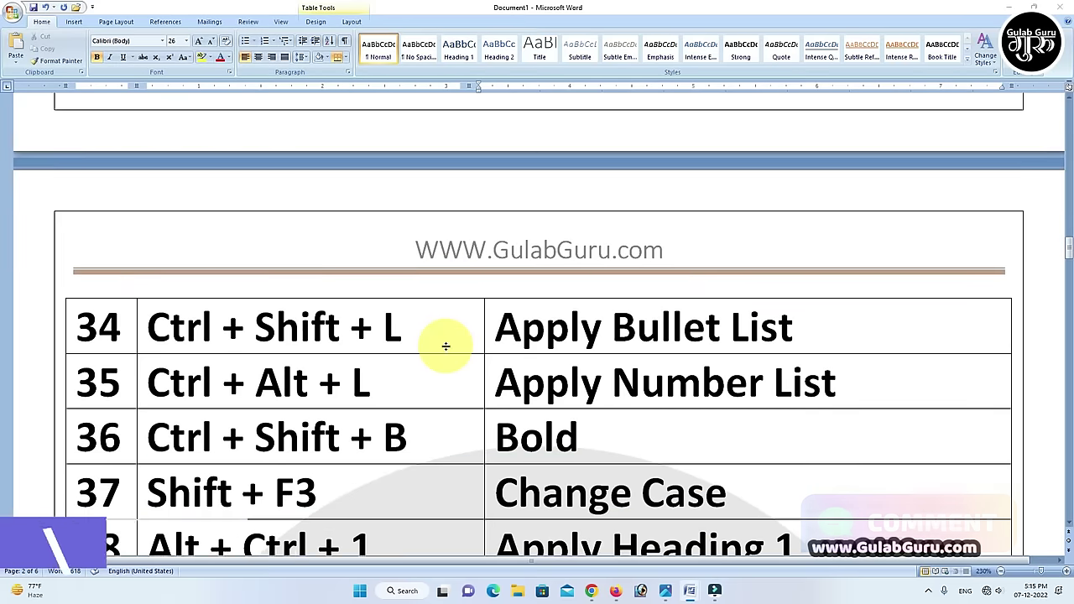
pyautogui.scroll(-2, 446, 346)
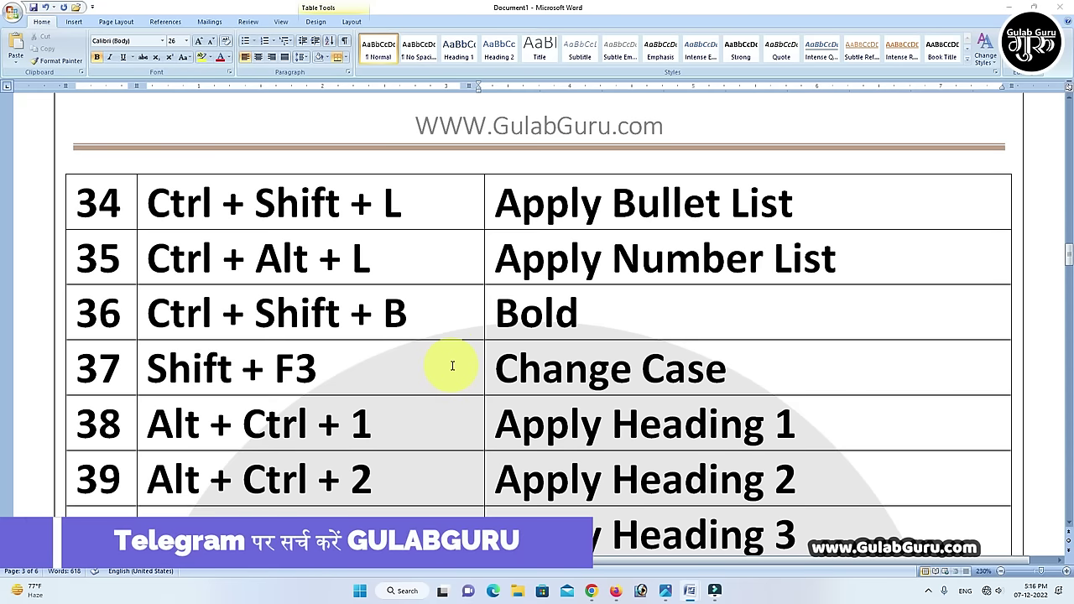
pyautogui.hotkey('ctrl', 'Home')
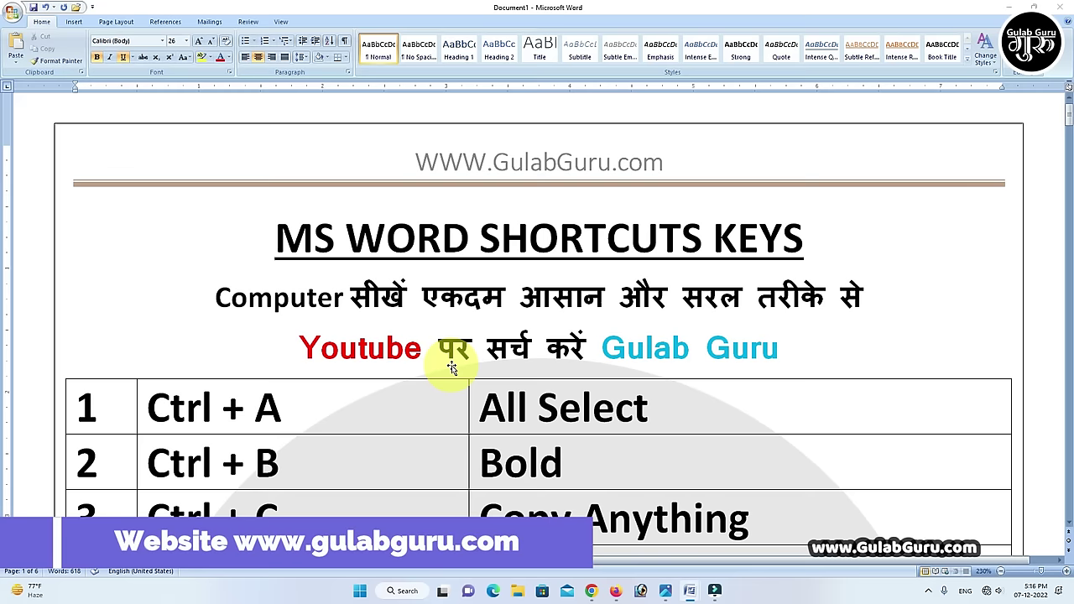
pyautogui.scroll(-2, 242, 332)
pyautogui.click(241, 331)
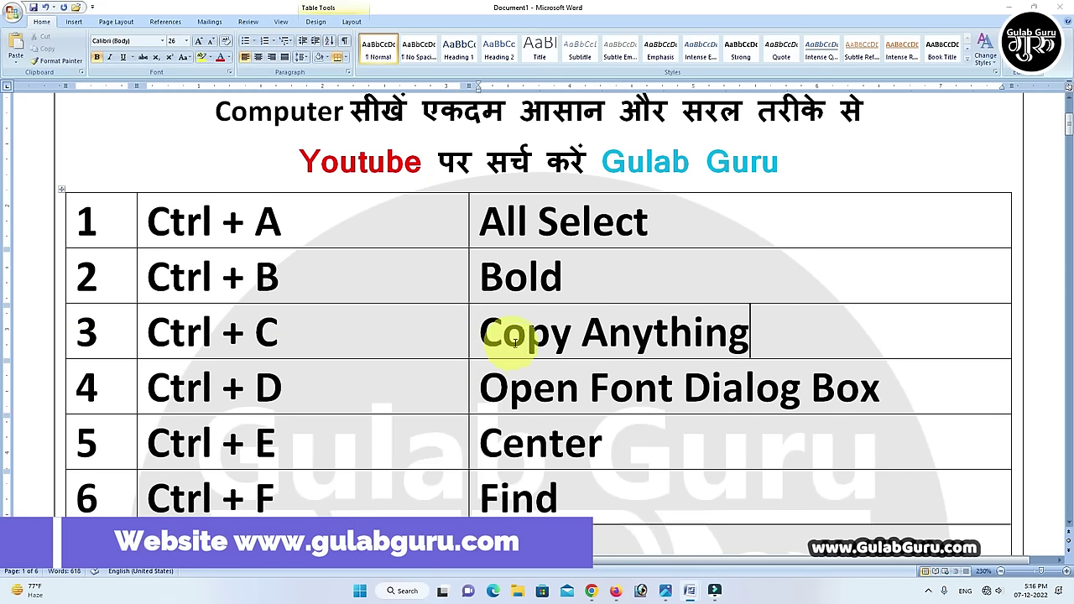
pyautogui.scroll(-1, 566, 335)
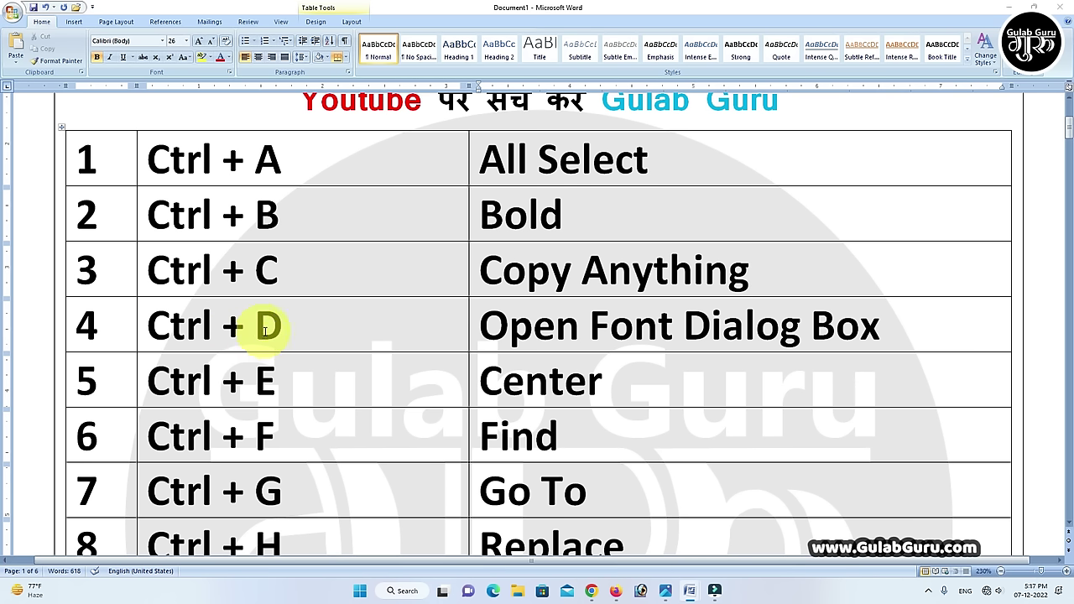
# - Open the Font dialog with Ctrl+D, browse complex-script fonts and font colours, then cancel unchanged
pyautogui.click(590, 325)
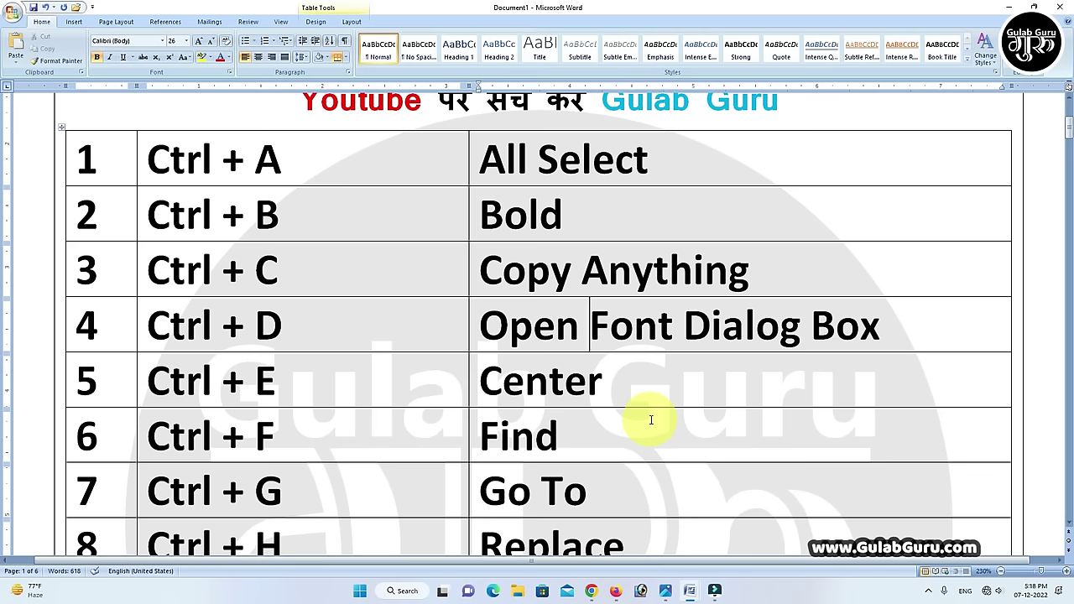
pyautogui.hotkey('ctrl', 'd')
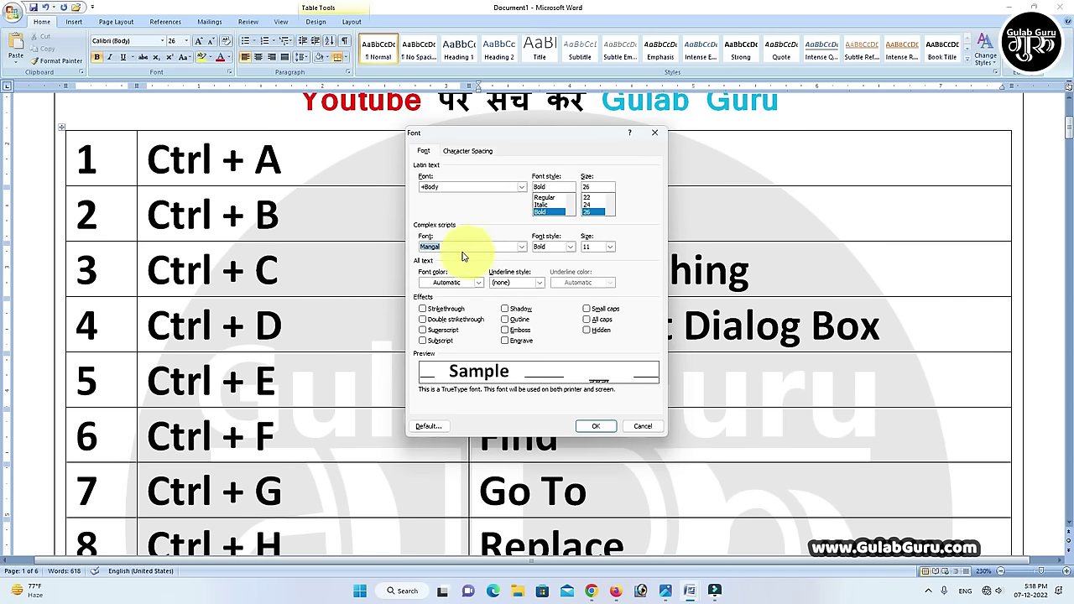
pyautogui.click(520, 246)
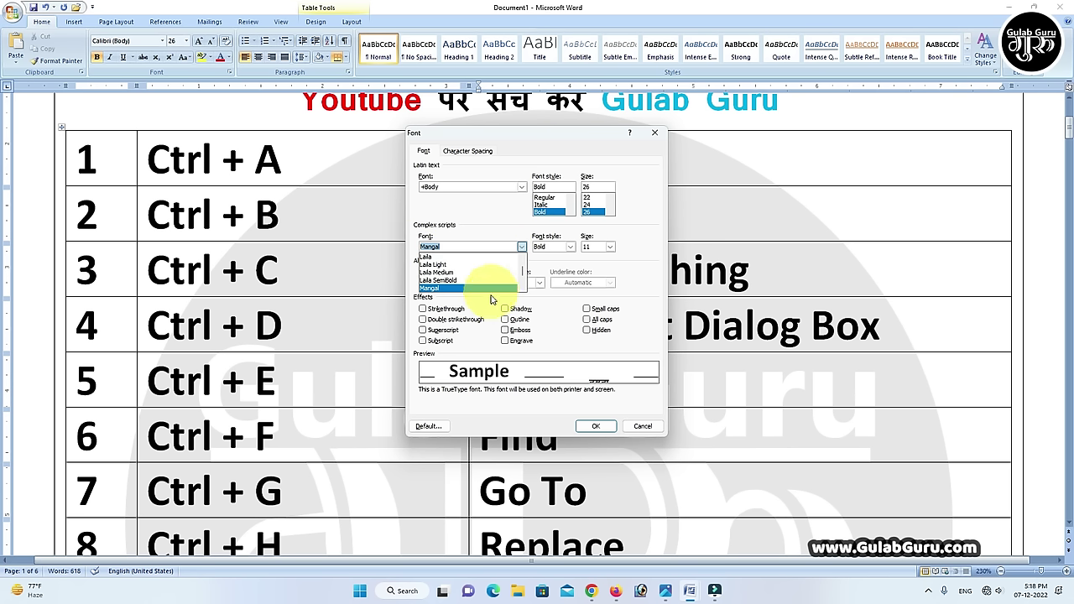
pyautogui.click(522, 247)
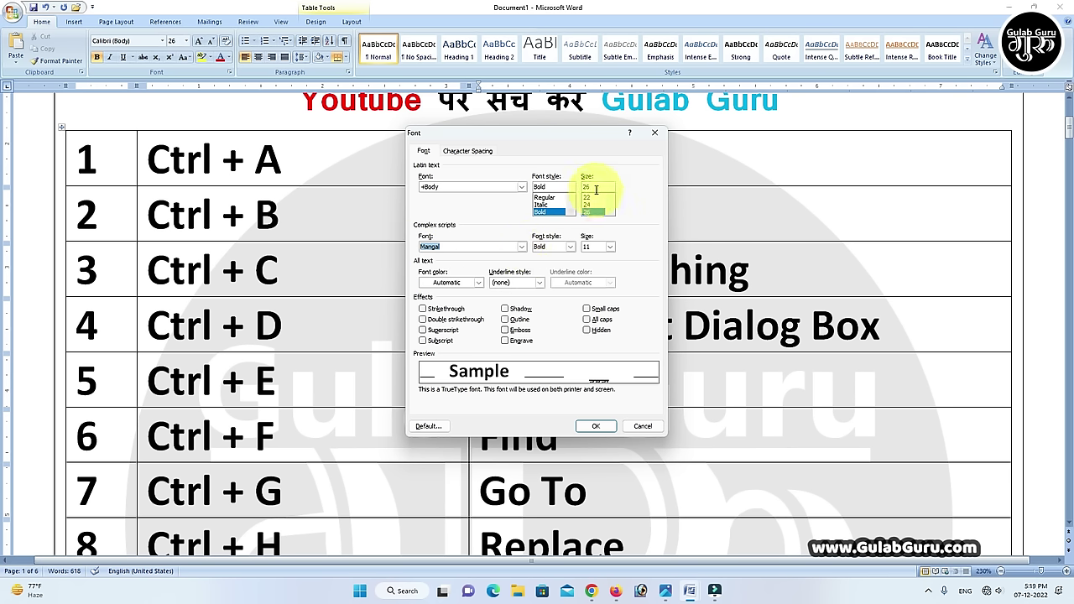
pyautogui.click(478, 283)
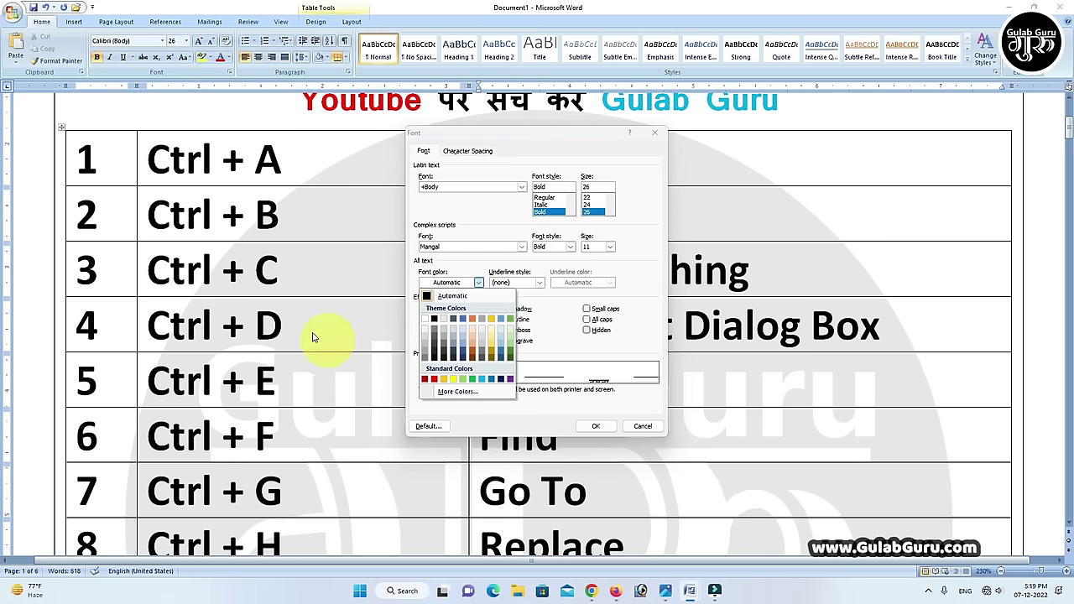
pyautogui.click(643, 429)
pyautogui.click(643, 429)
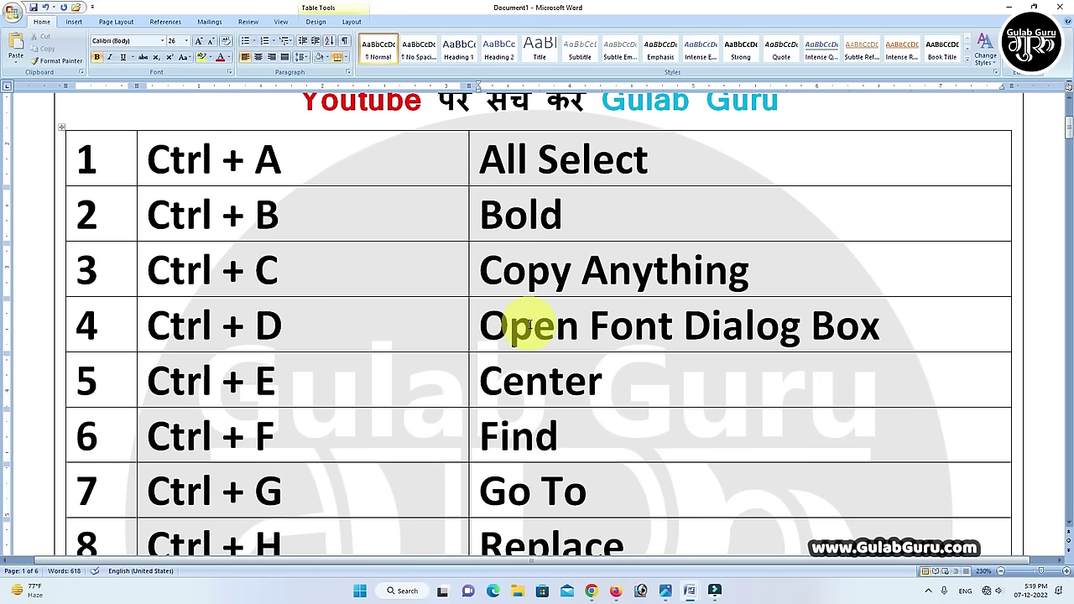
pyautogui.scroll(-2, 529, 324)
pyautogui.scroll(-2, 529, 324)
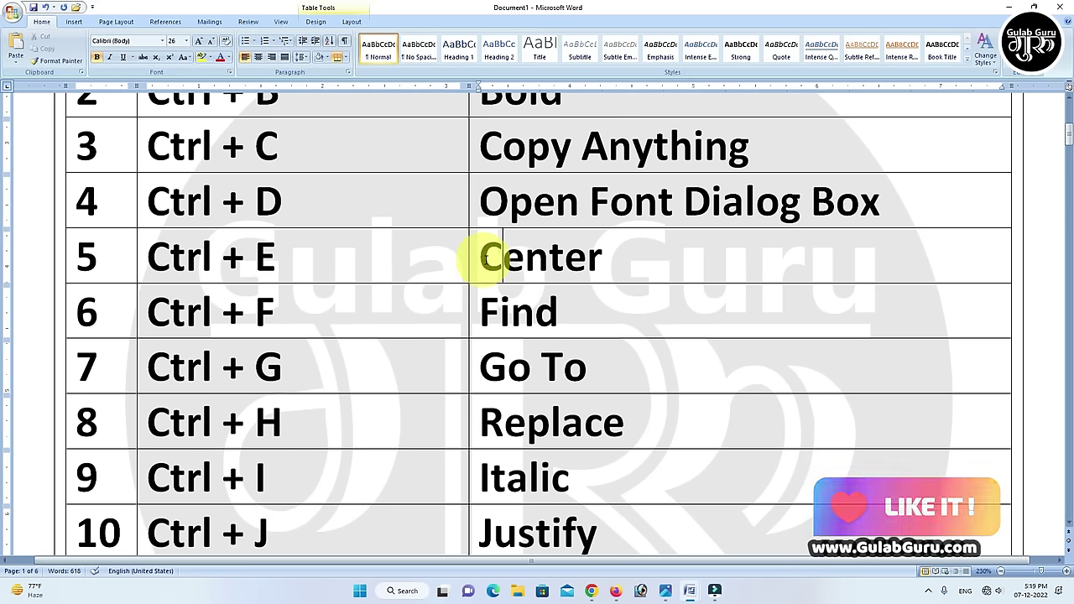
pyautogui.moveTo(472, 267); pyautogui.dragTo(598, 267)
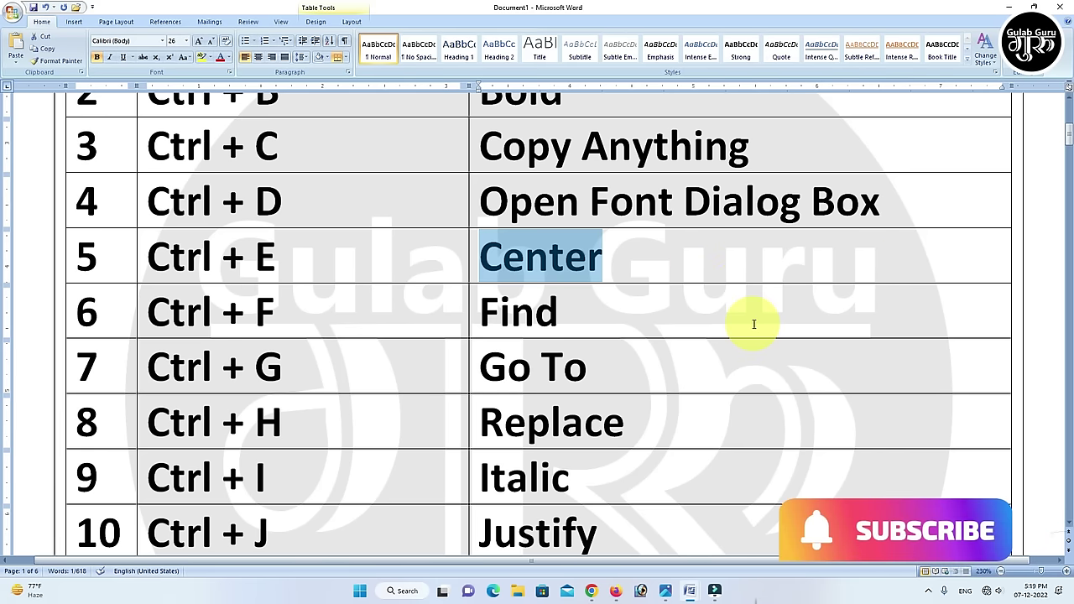
pyautogui.hotkey('ctrl', 'e')
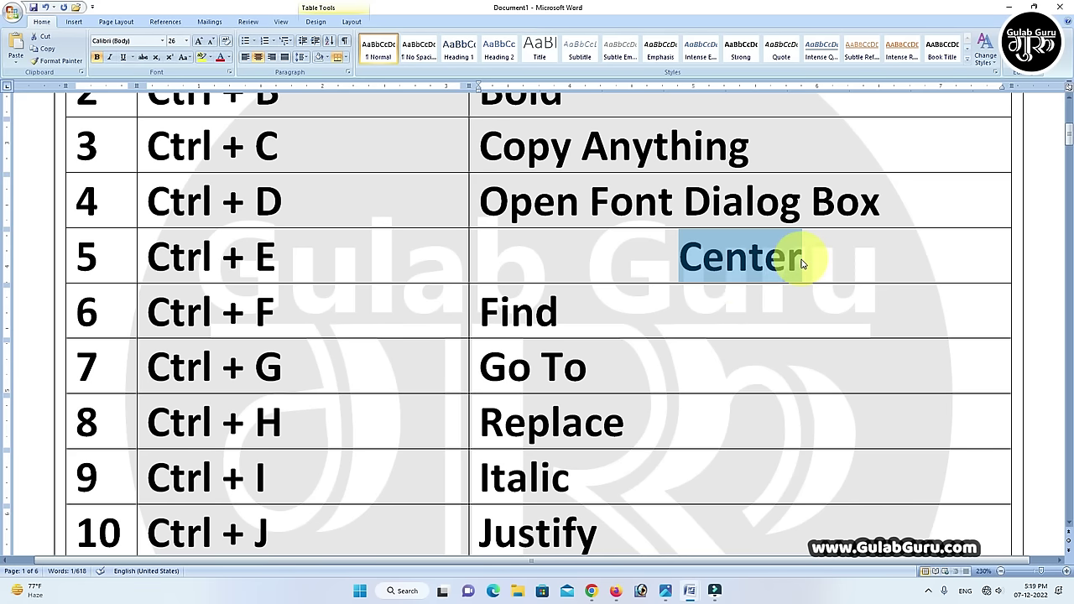
pyautogui.hotkey('ctrl', 'r')
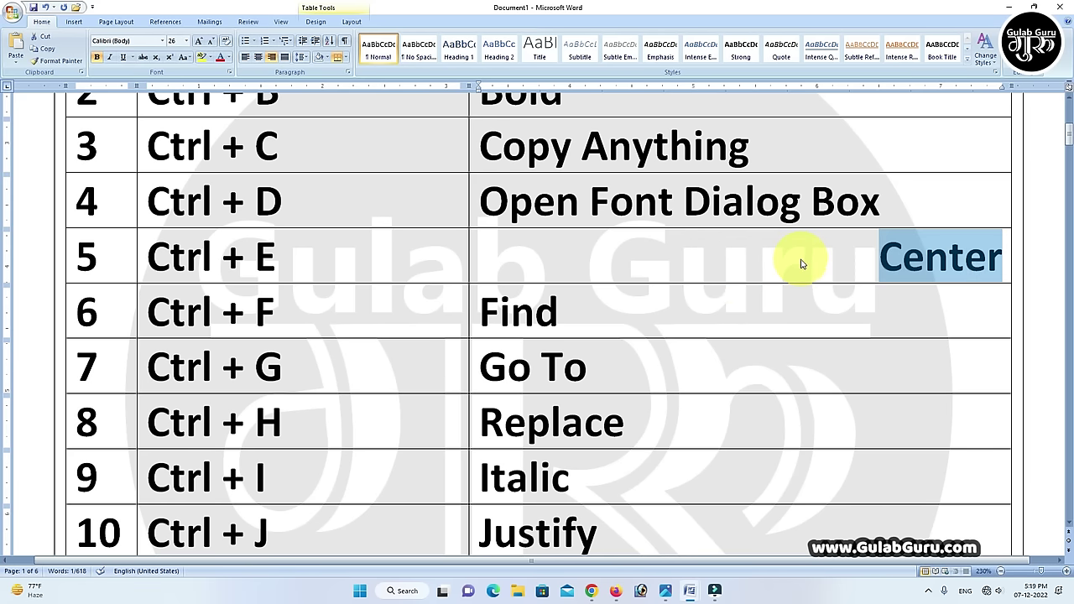
pyautogui.hotkey('ctrl', 'e')
pyautogui.hotkey('ctrl', 'l')
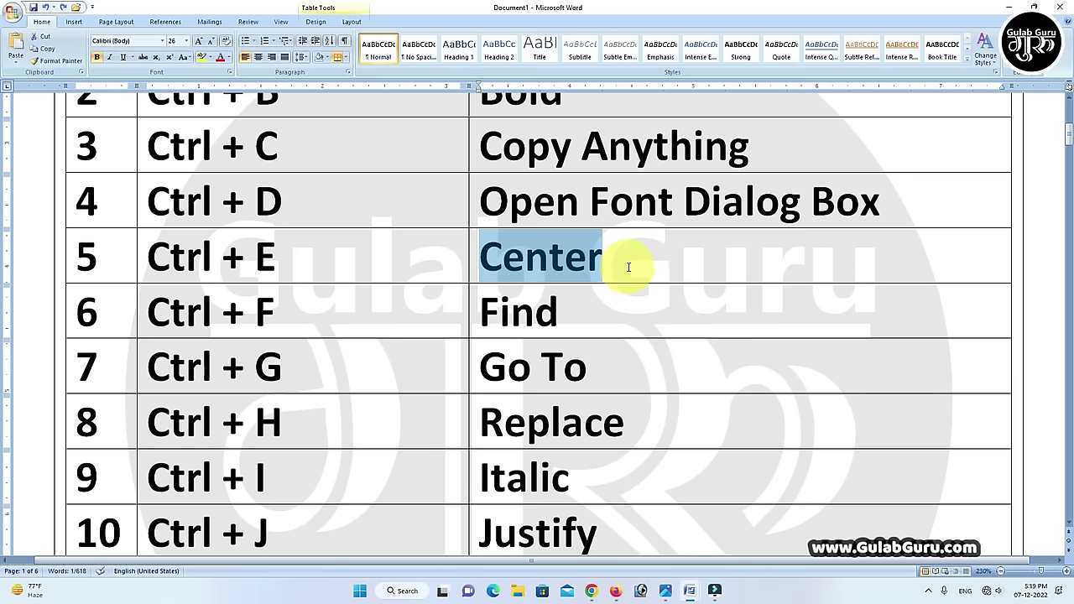
pyautogui.click(628, 267)
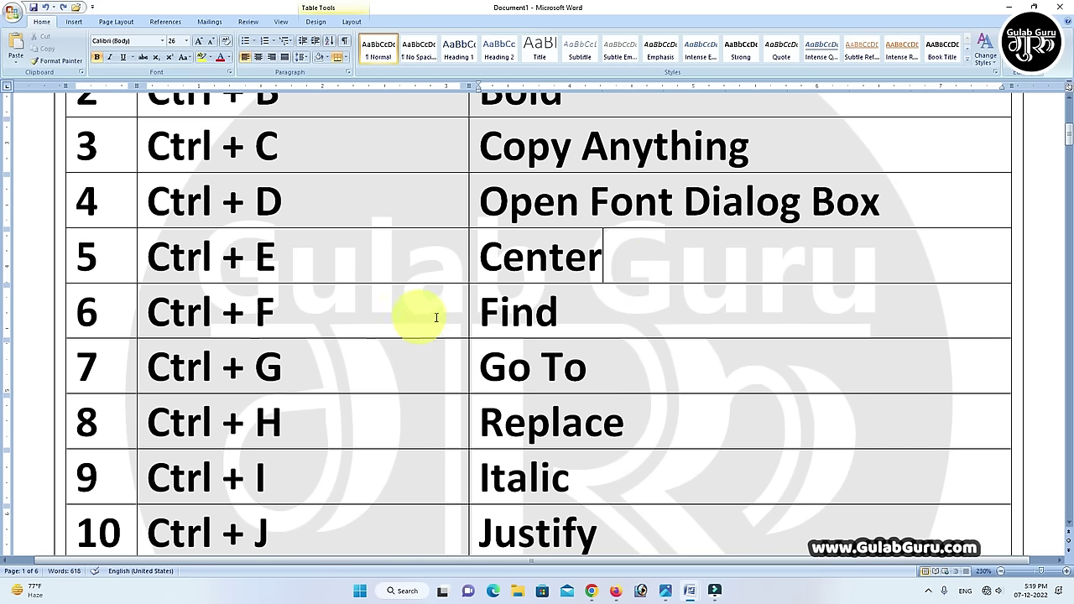
pyautogui.click(572, 312)
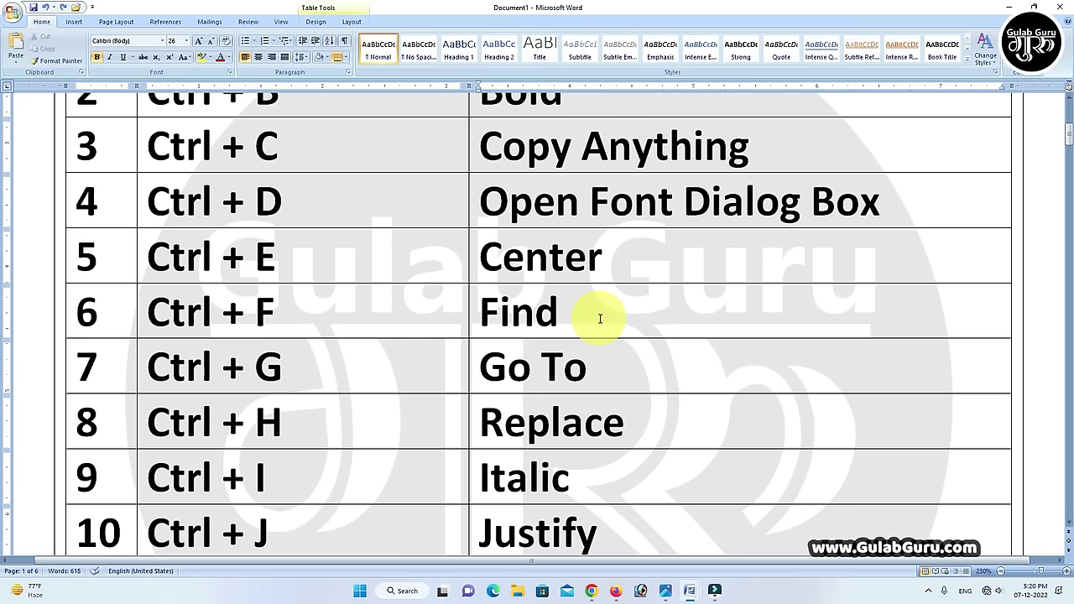
# - Find 'go to' in the table with Ctrl+F, then place the cursor after the Go To entry
pyautogui.hotkey('ctrl', 'f')
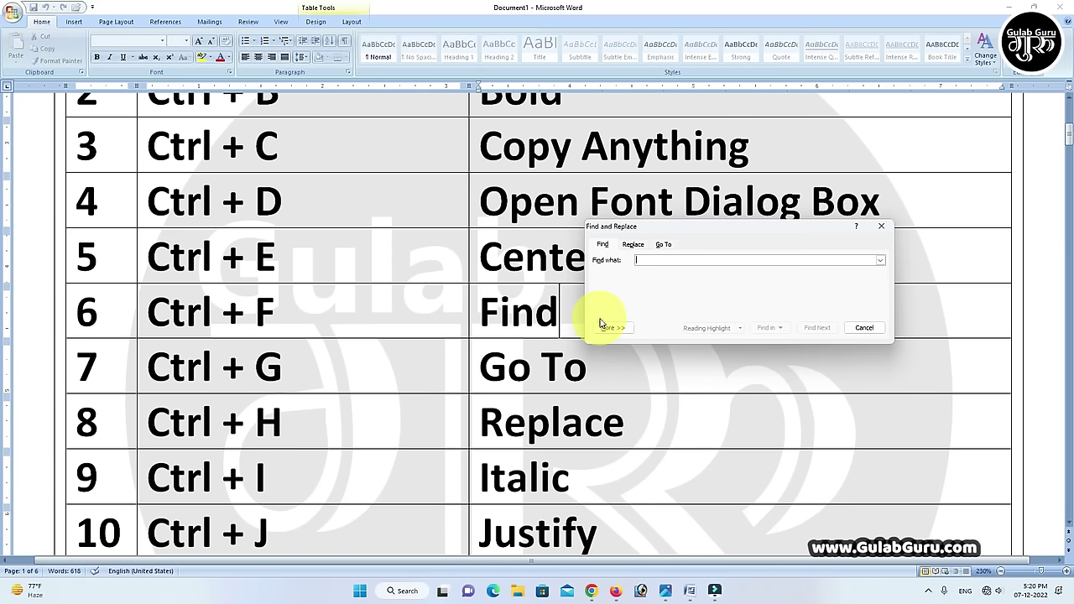
pyautogui.moveTo(705, 215)
pyautogui.mouseDown()
pyautogui.moveTo(545, 225)
pyautogui.moveTo(448, 204)
pyautogui.mouseUp()
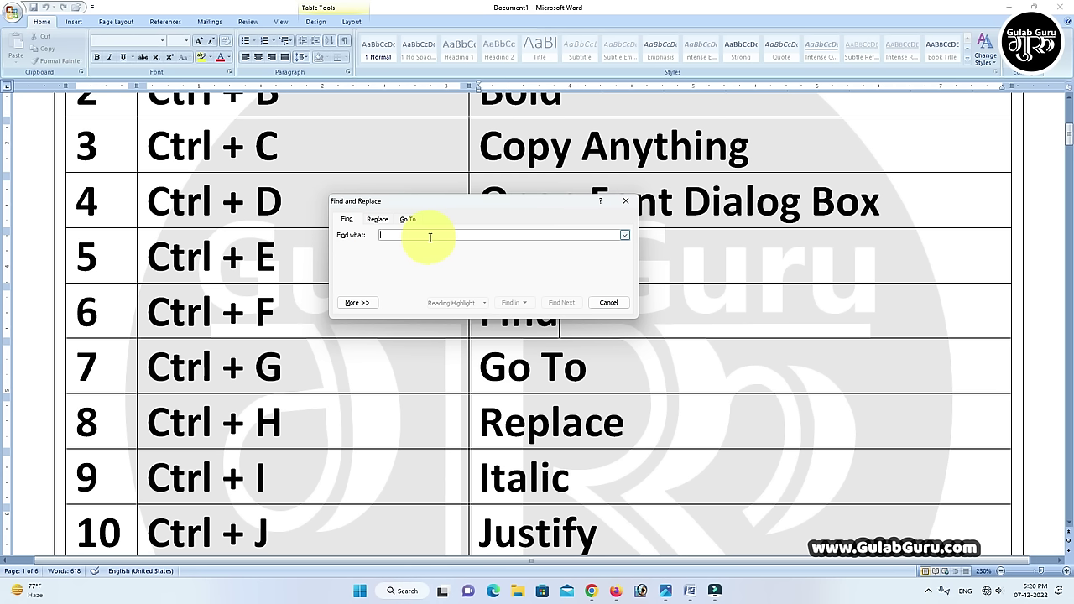
pyautogui.write('go to')
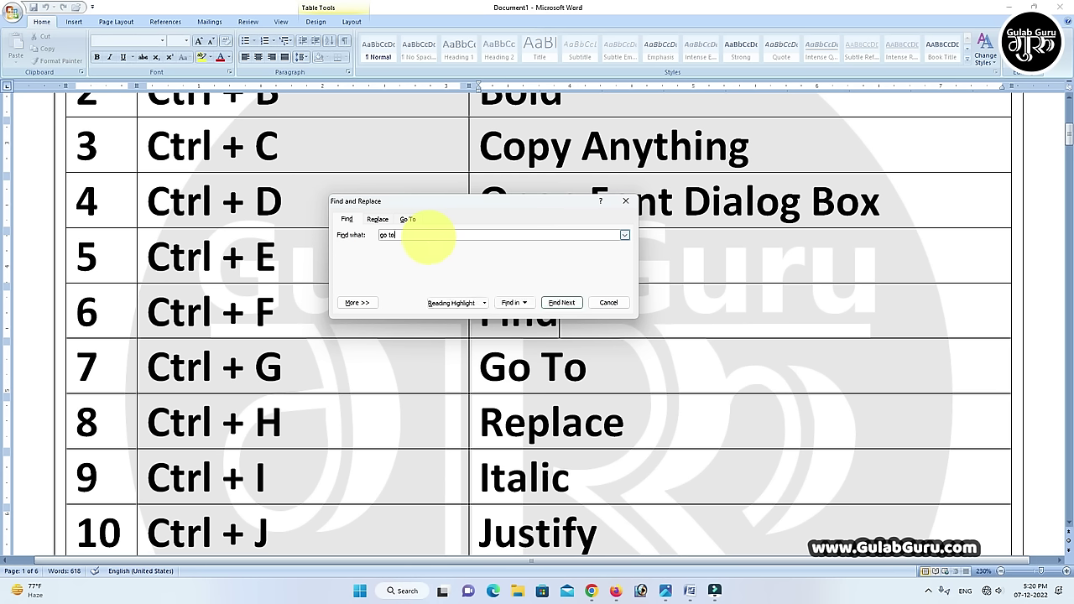
pyautogui.click(564, 306)
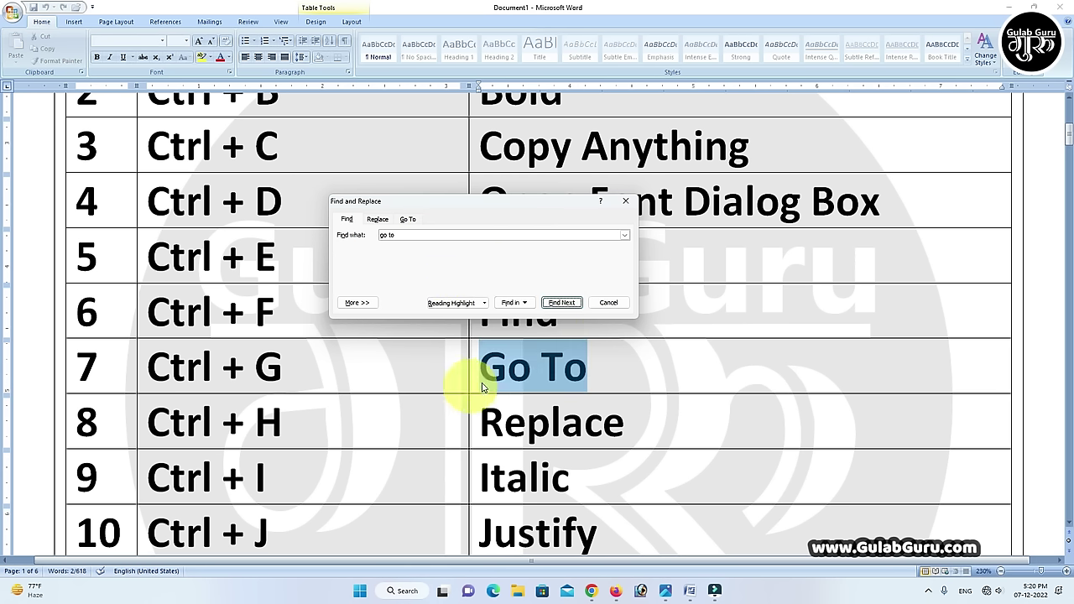
pyautogui.click(610, 303)
pyautogui.click(558, 313)
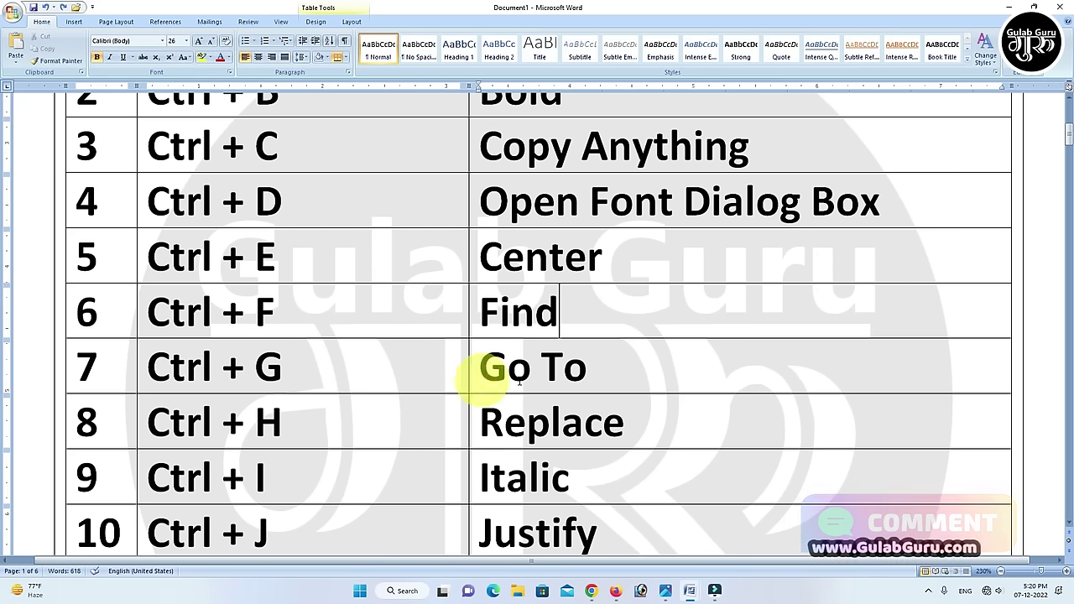
pyautogui.click(587, 369)
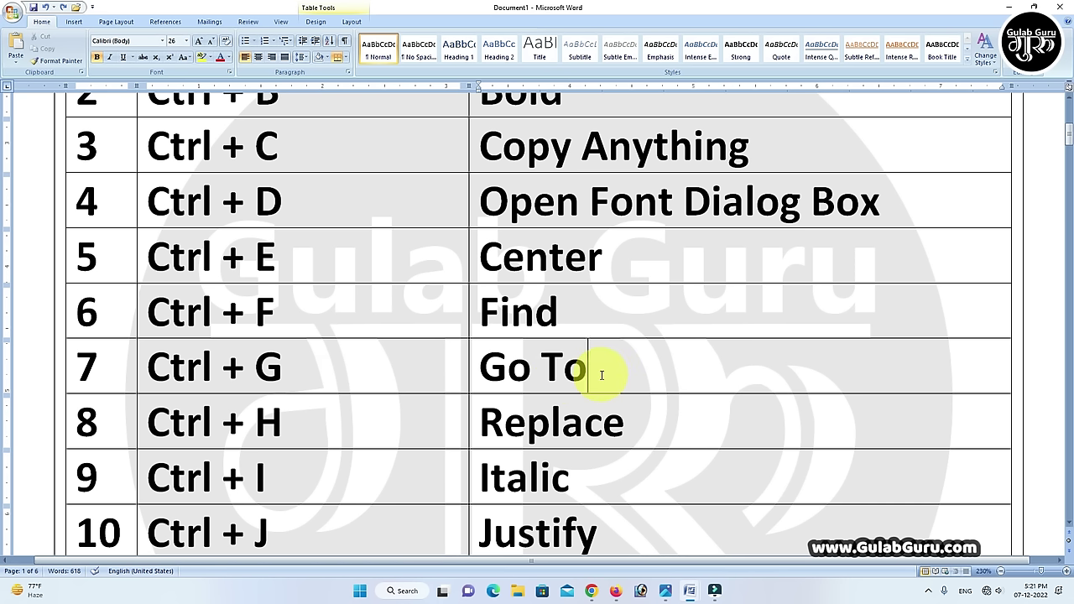
# - Open the Go To dialog with Ctrl+G and look through its Find and Replace tabs
pyautogui.hotkey('ctrl', 'g')
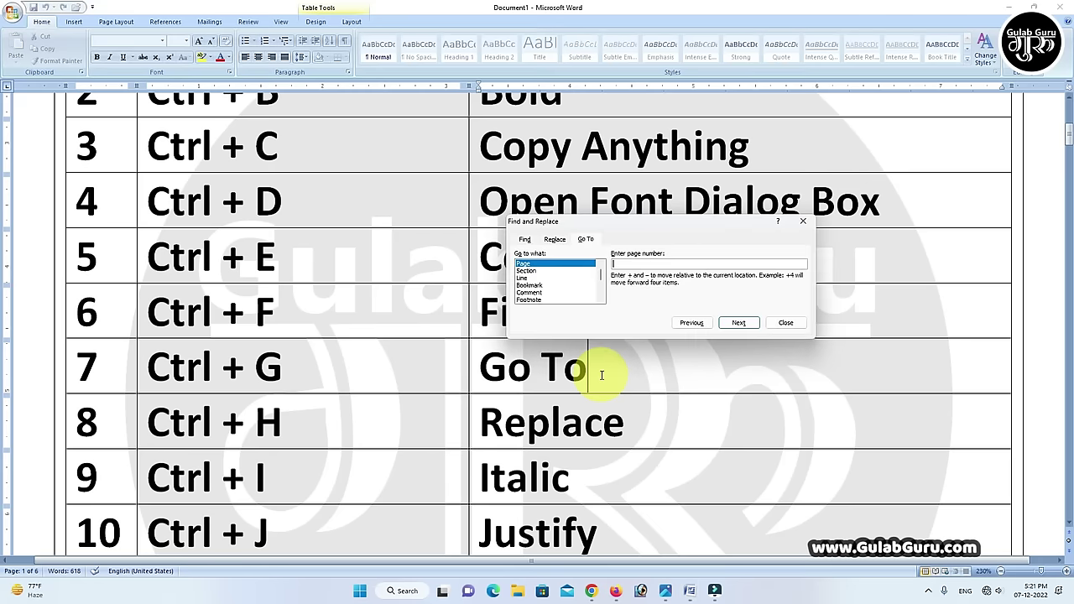
pyautogui.moveTo(646, 222)
pyautogui.mouseDown()
pyautogui.moveTo(617, 232)
pyautogui.moveTo(482, 228)
pyautogui.mouseUp()
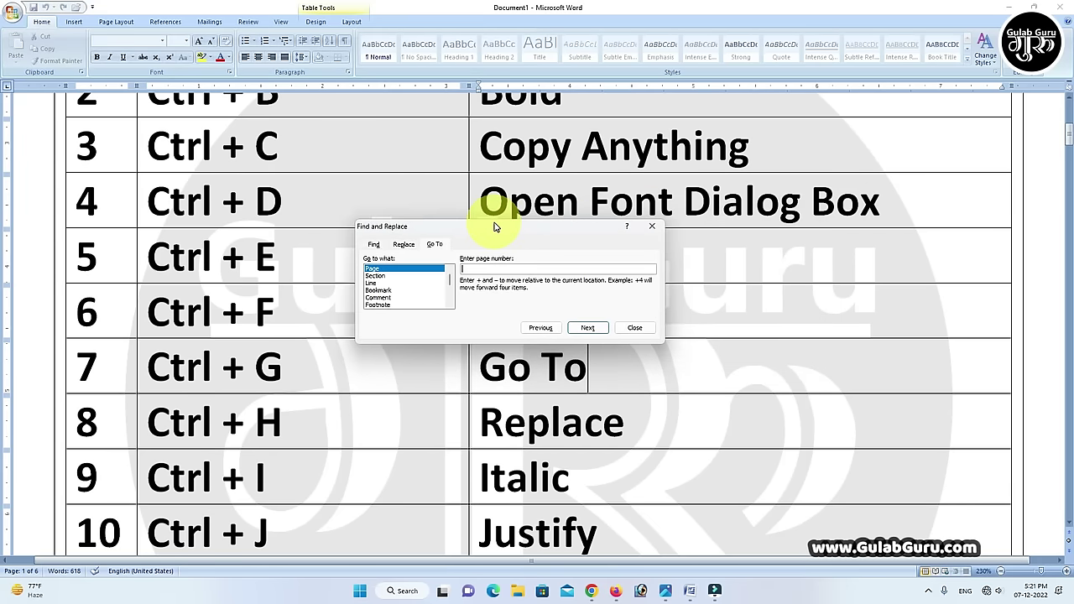
pyautogui.click(372, 245)
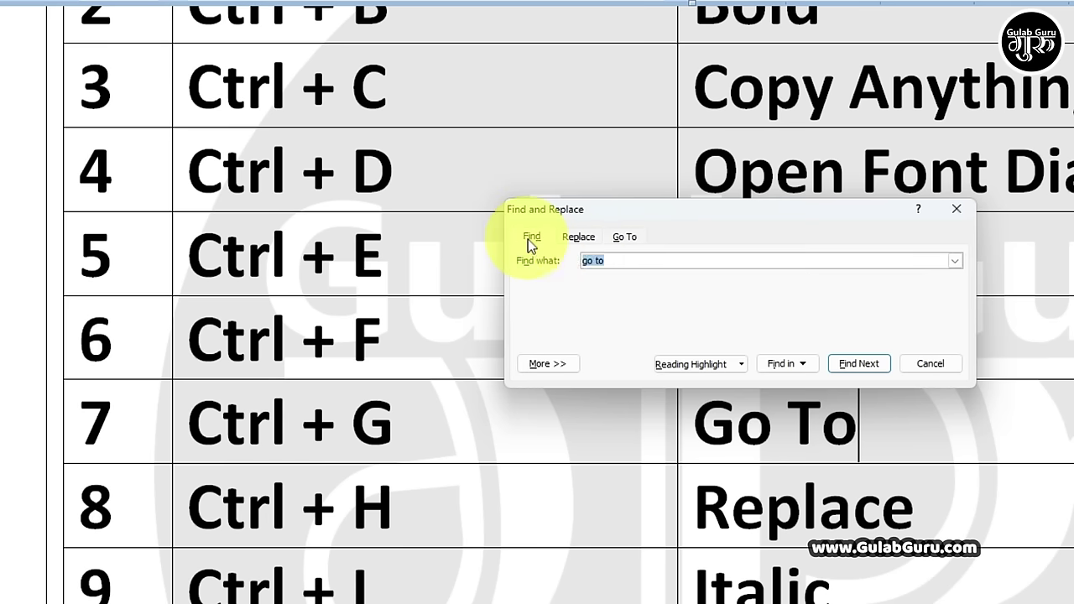
pyautogui.click(403, 245)
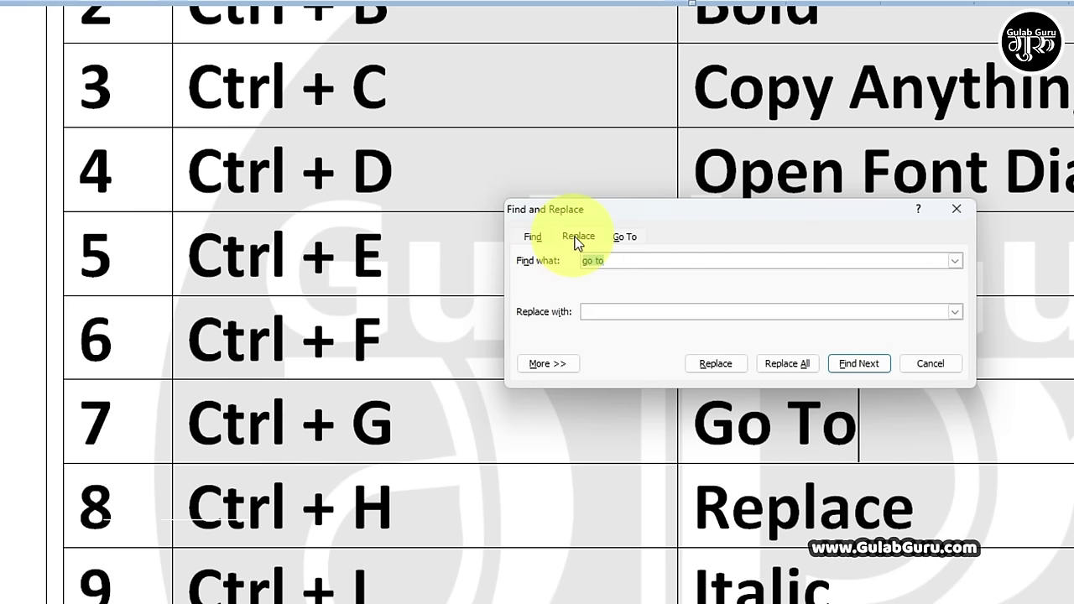
pyautogui.click(627, 238)
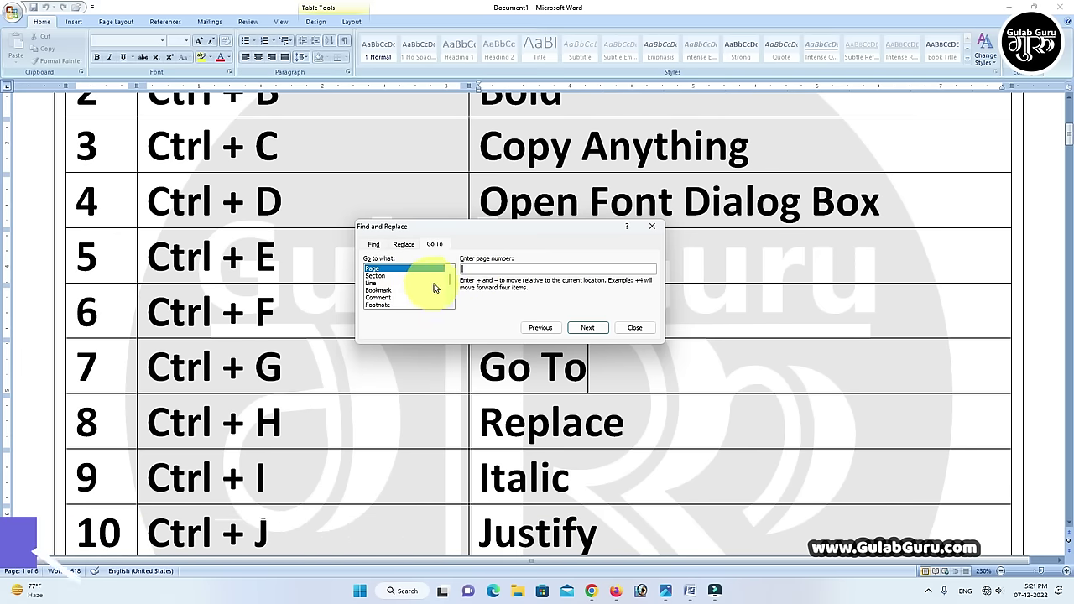
pyautogui.moveTo(451, 281); pyautogui.dragTo(451, 295)
pyautogui.write('4')
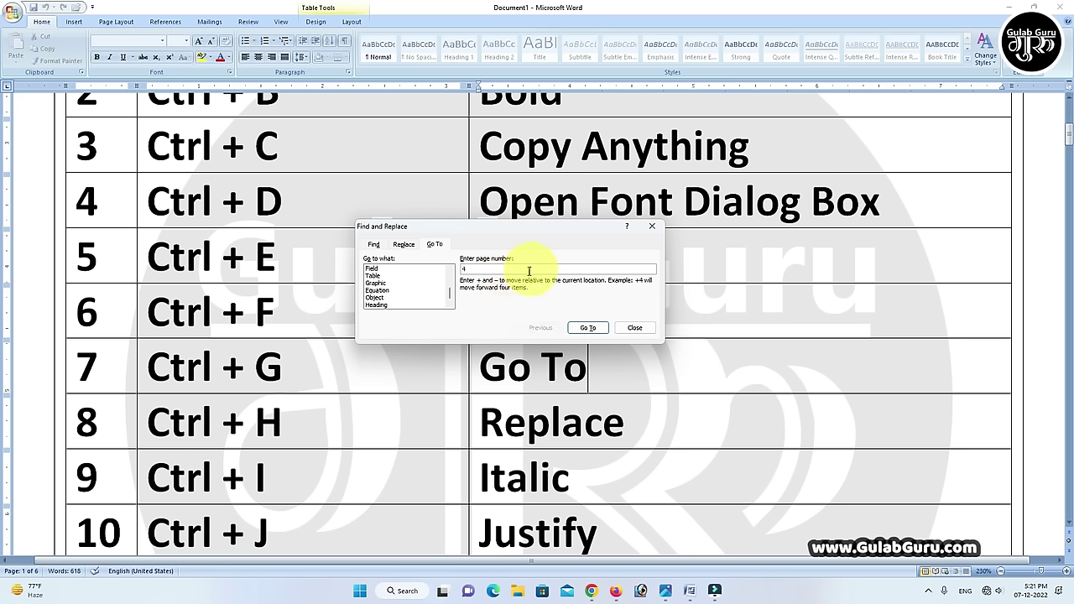
# - Jump to page 4, then back to page 1, and close the Go To dialog
pyautogui.click(587, 329)
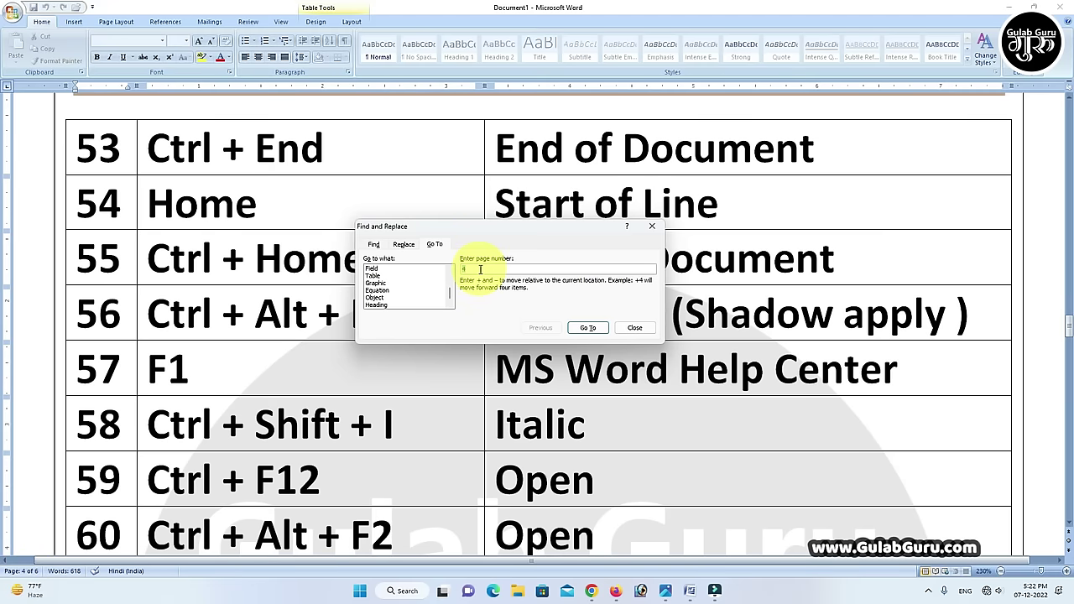
pyautogui.click(588, 328)
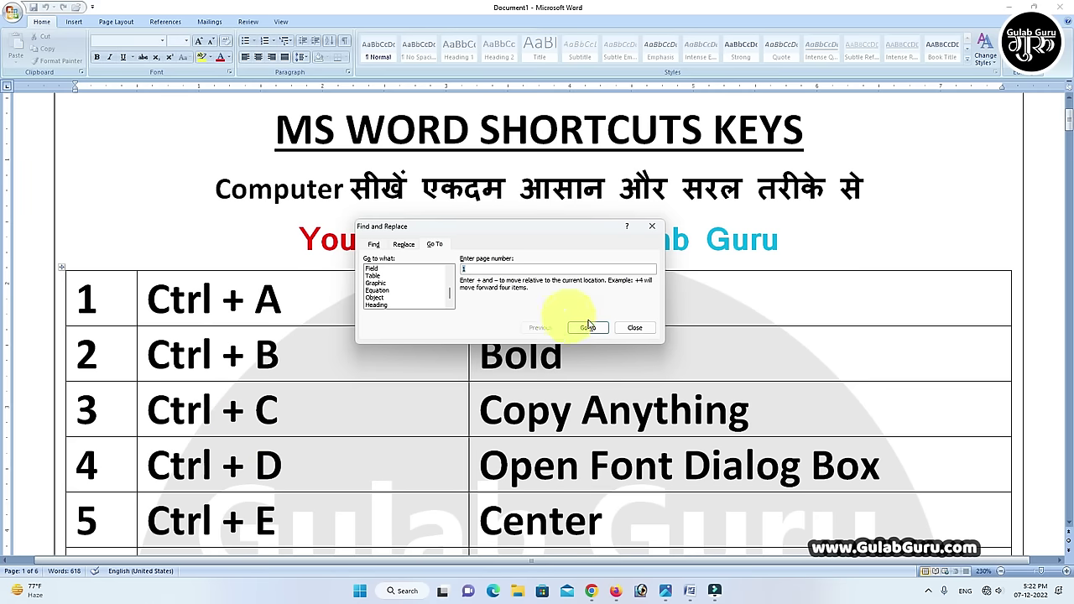
pyautogui.click(634, 327)
pyautogui.scroll(-1, 522, 394)
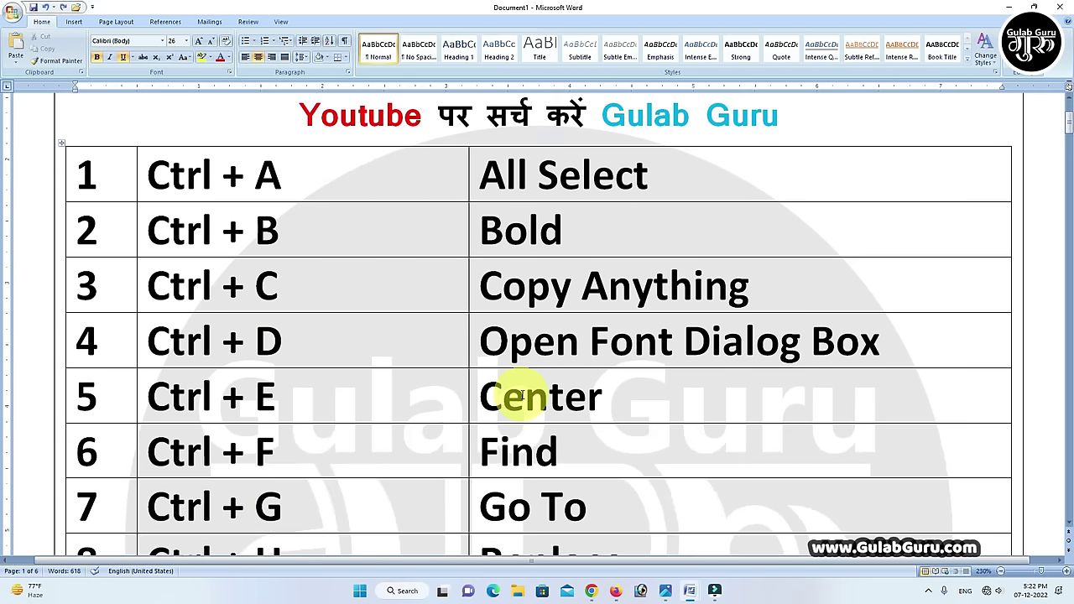
pyautogui.scroll(-3, 522, 395)
pyautogui.scroll(-1, 569, 378)
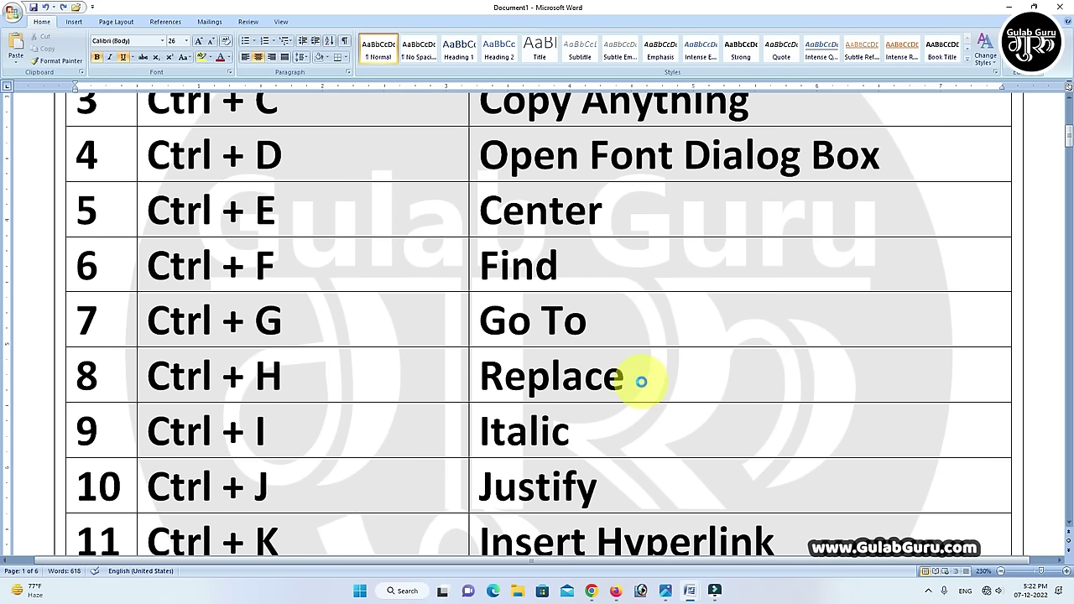
# - Open Find and Replace with Ctrl+H and enter Replace as the replacement text
pyautogui.hotkey('ctrl', 'h')
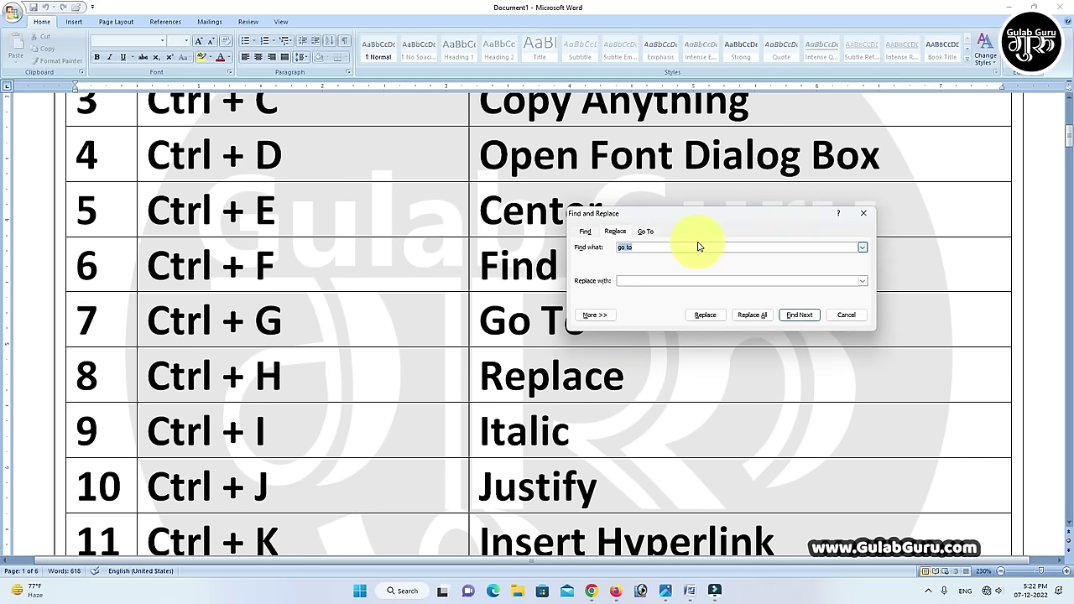
pyautogui.moveTo(702, 216); pyautogui.dragTo(513, 224)
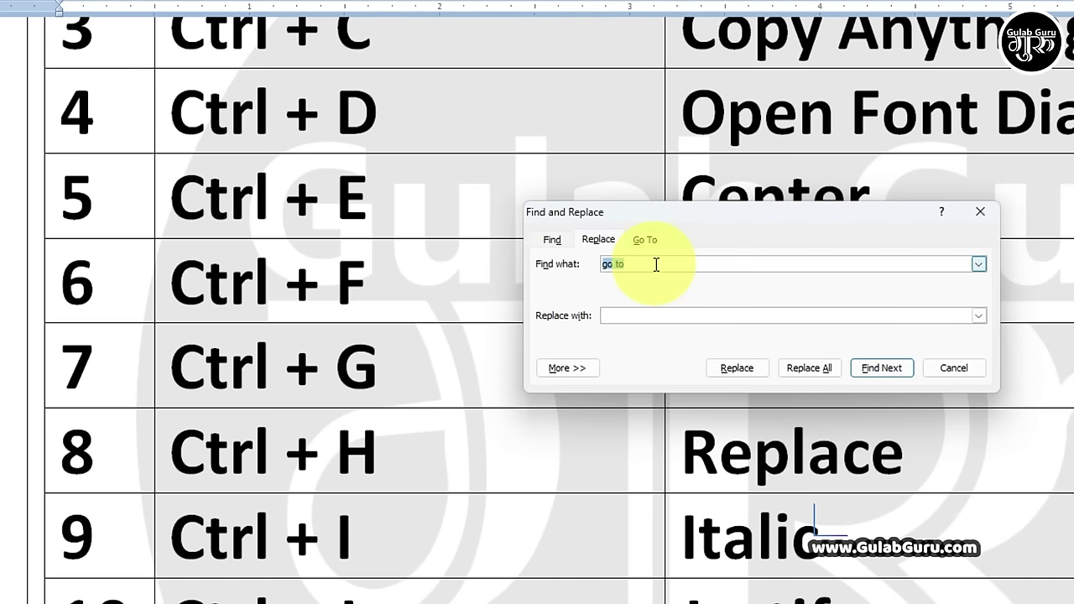
pyautogui.moveTo(700, 220); pyautogui.dragTo(465, 135)
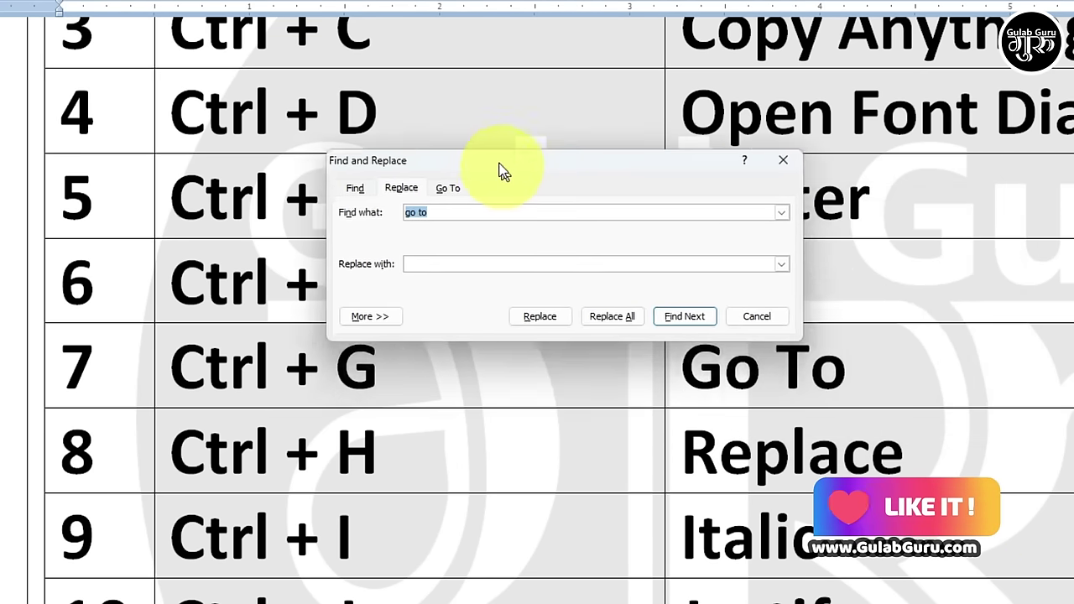
pyautogui.click(413, 230)
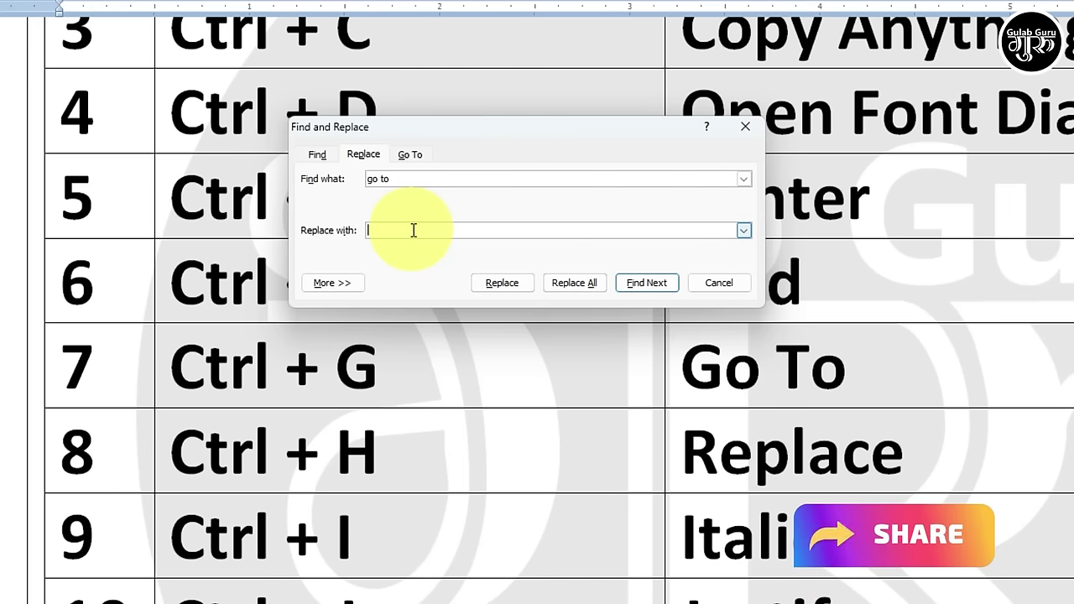
pyautogui.write('Replace')
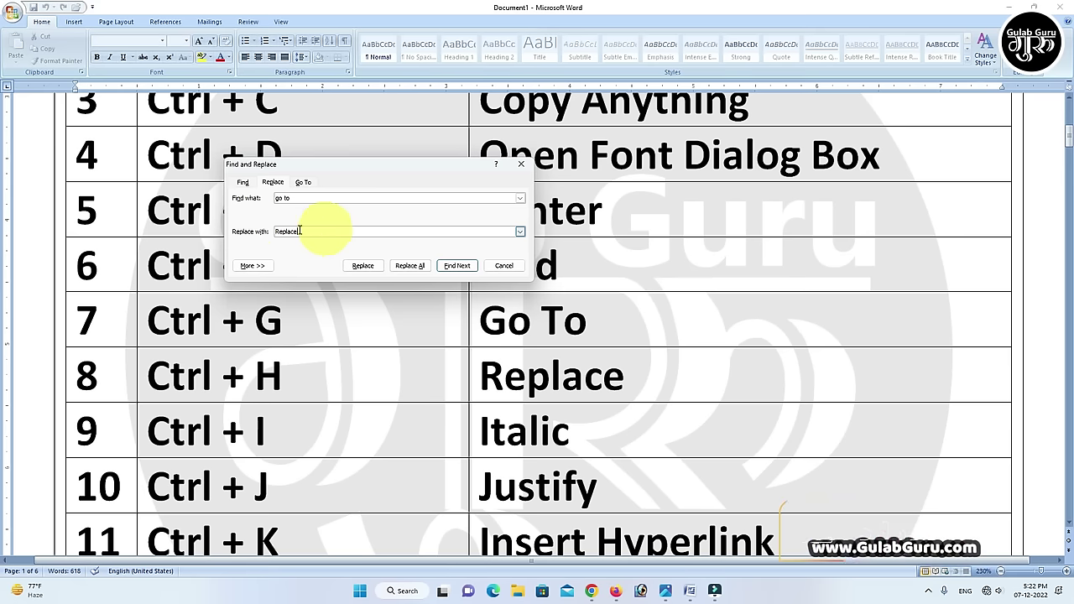
# - Replace row 7's Go To with Replace, close the dialog, and return to the document start
pyautogui.click(366, 269)
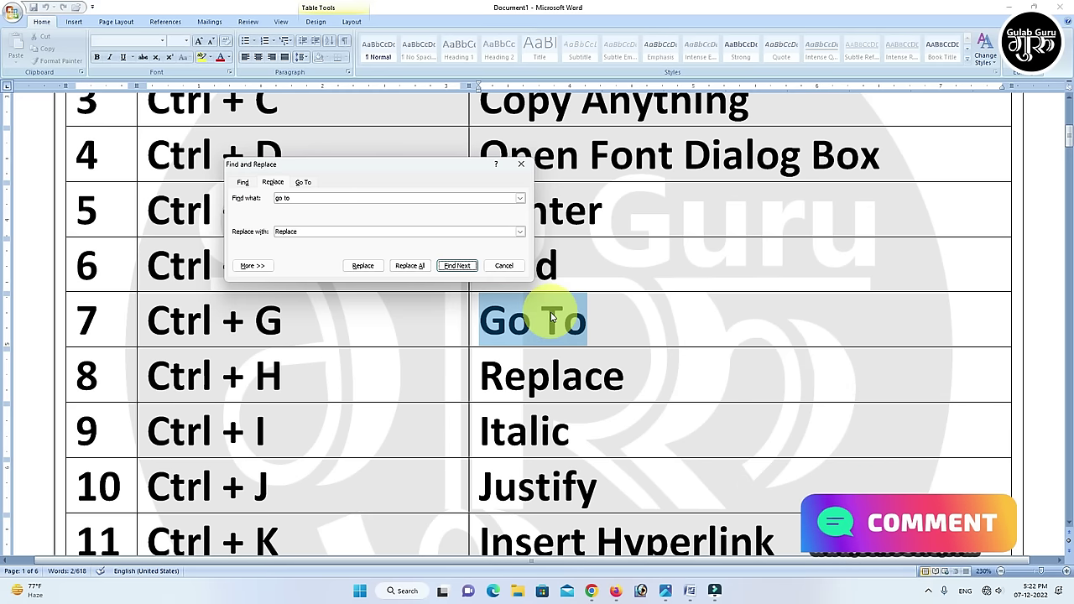
pyautogui.click(363, 268)
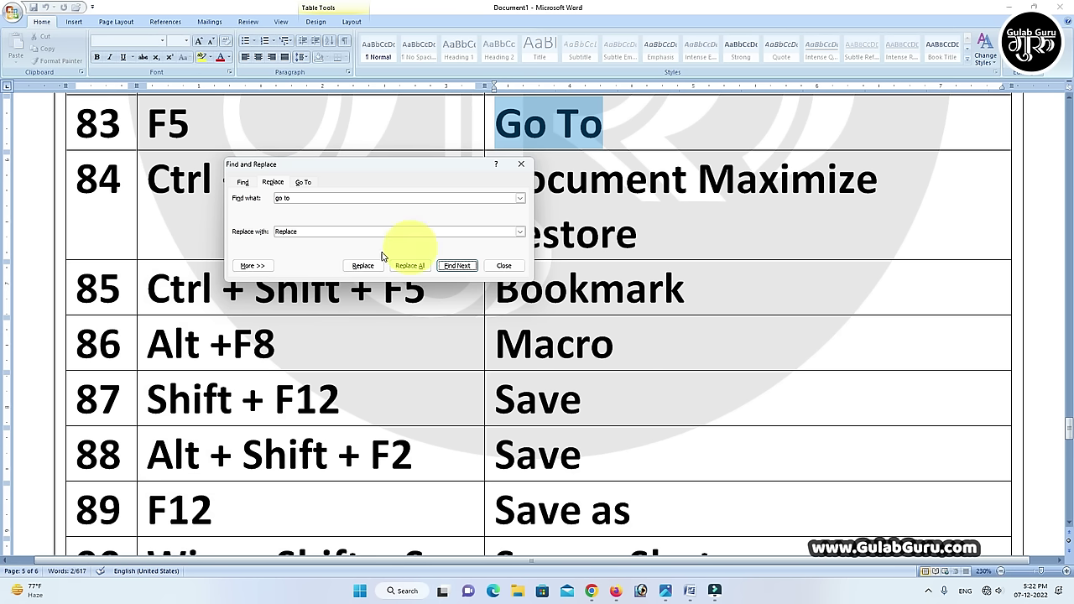
pyautogui.click(506, 268)
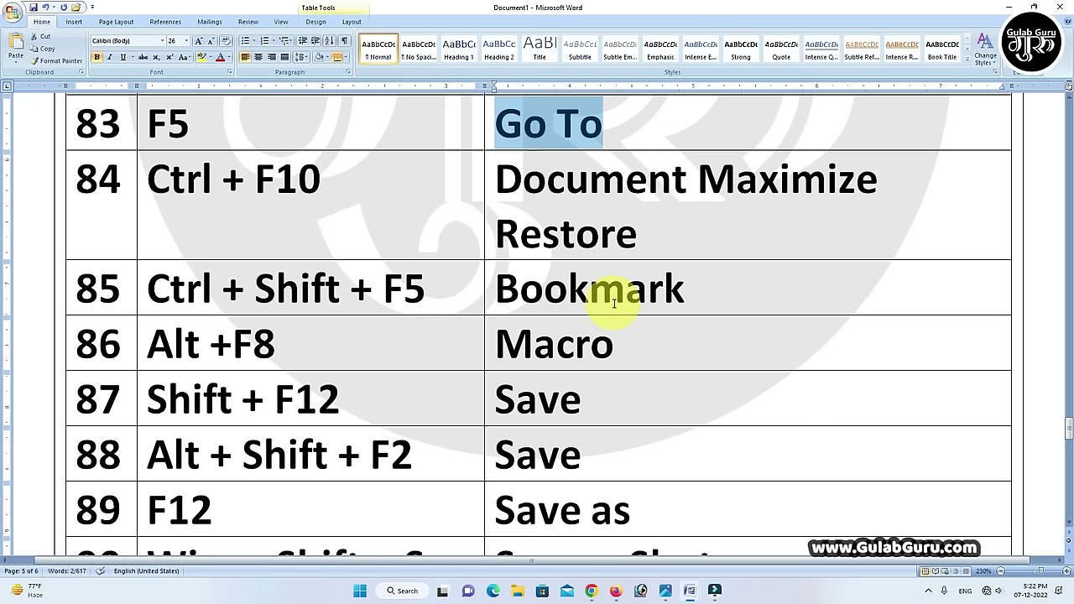
pyautogui.hotkey('ctrl', 'Home')
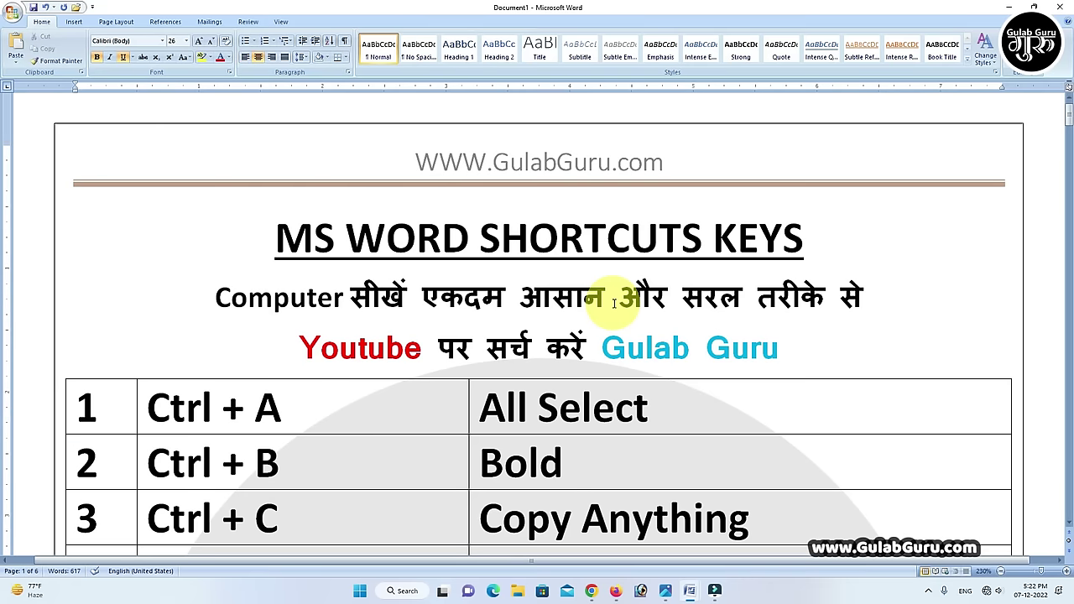
# - Undo the replacement in row 7 with Ctrl+Z, restoring Go To beside Ctrl + G
pyautogui.scroll(-10, 614, 304)
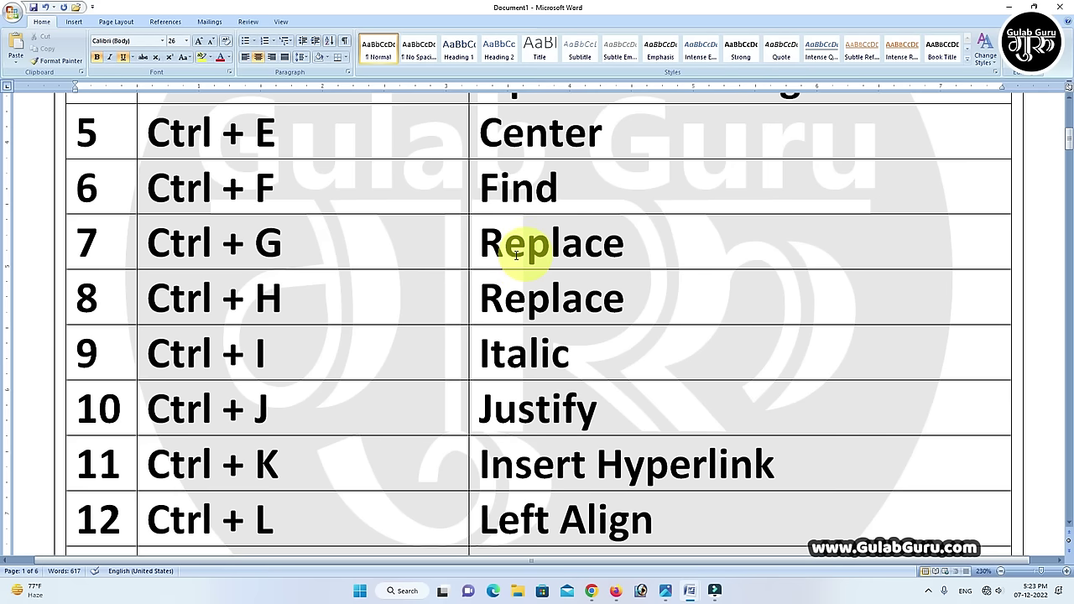
pyautogui.click(623, 246)
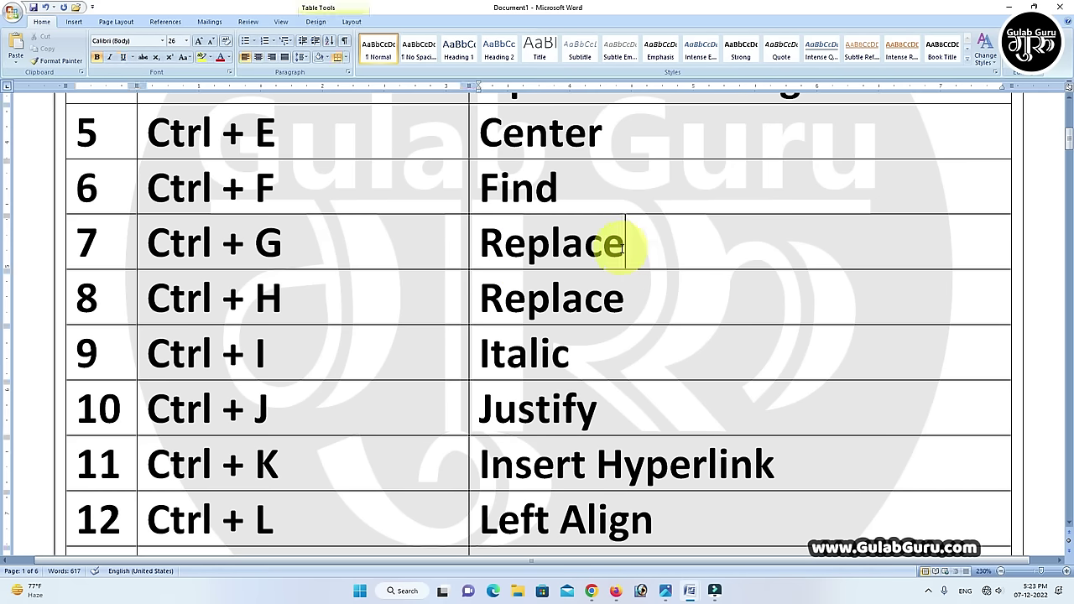
pyautogui.hotkey('ctrl', 'z')
pyautogui.write('Go To')
pyautogui.click(590, 247)
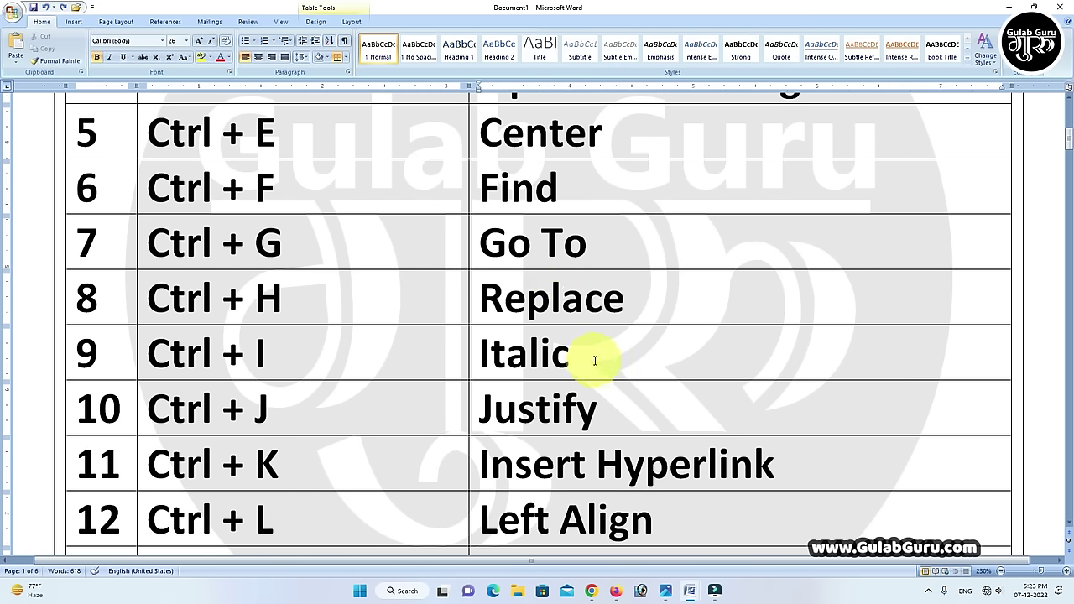
pyautogui.scroll(-1, 597, 359)
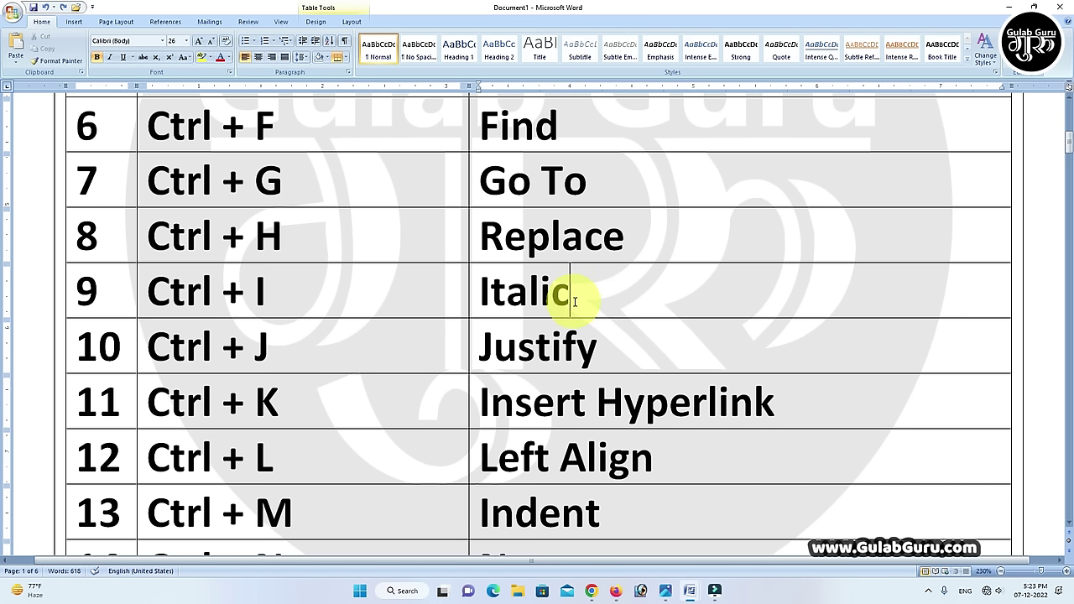
pyautogui.click(566, 302)
pyautogui.doubleClick(539, 296)
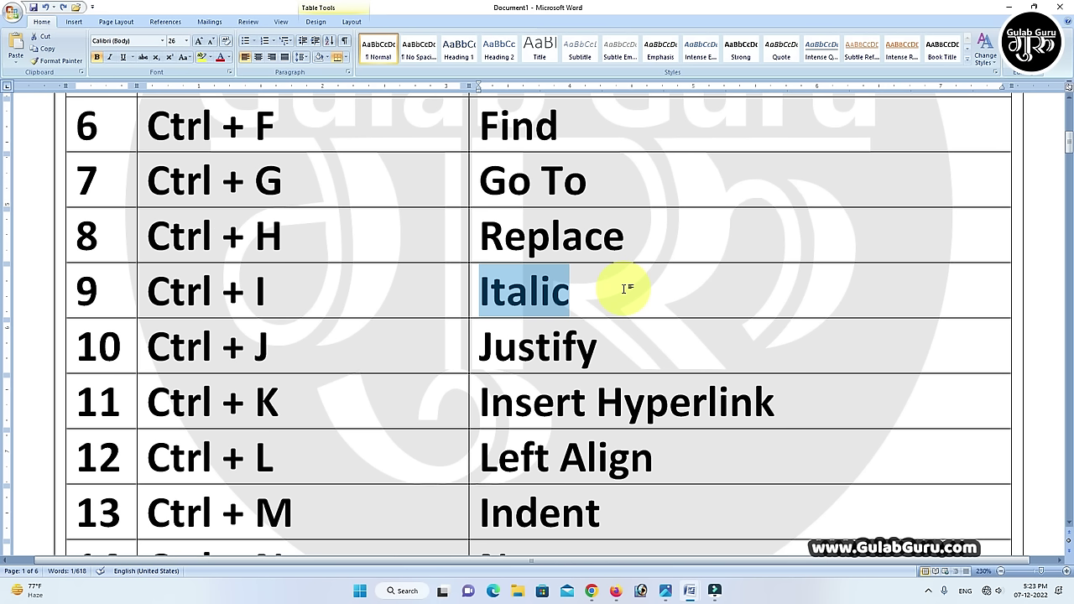
pyautogui.hotkey('ctrl', 'i')
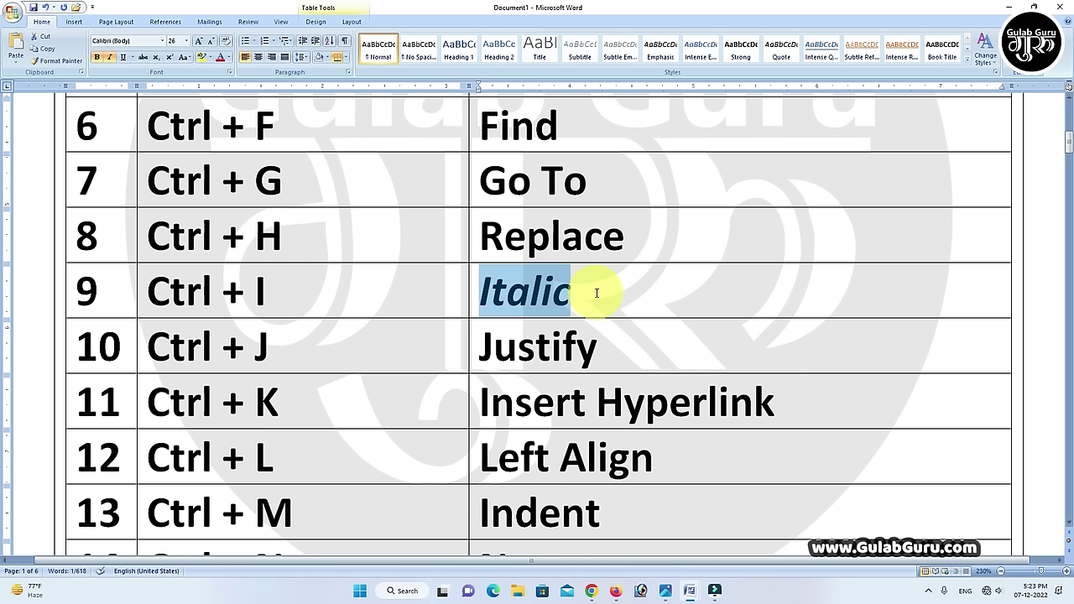
pyautogui.hotkey('ctrl', 'i')
pyautogui.click(597, 293)
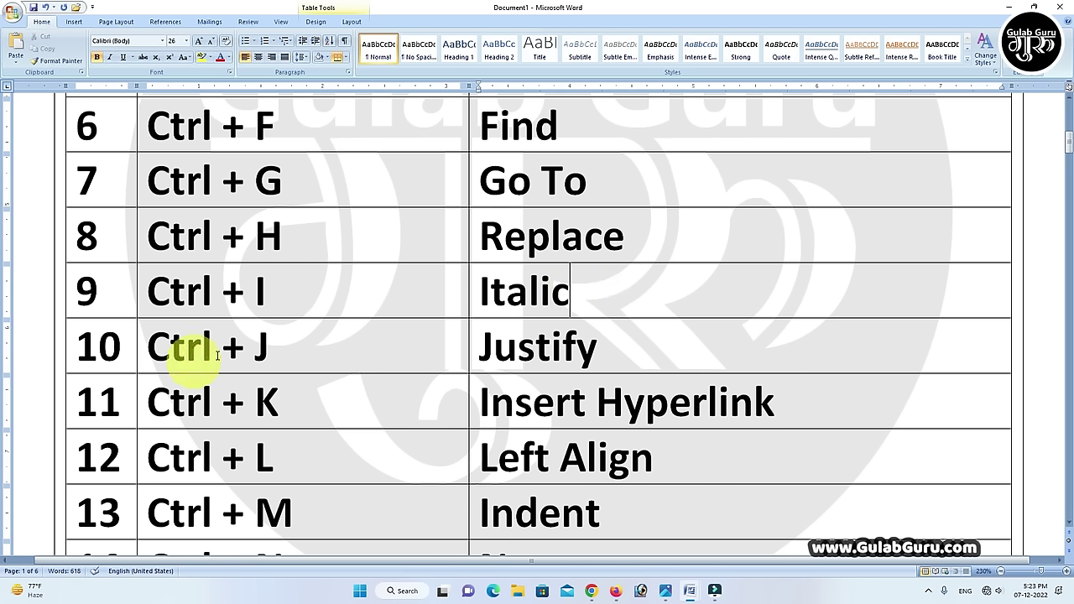
pyautogui.scroll(-1, 534, 345)
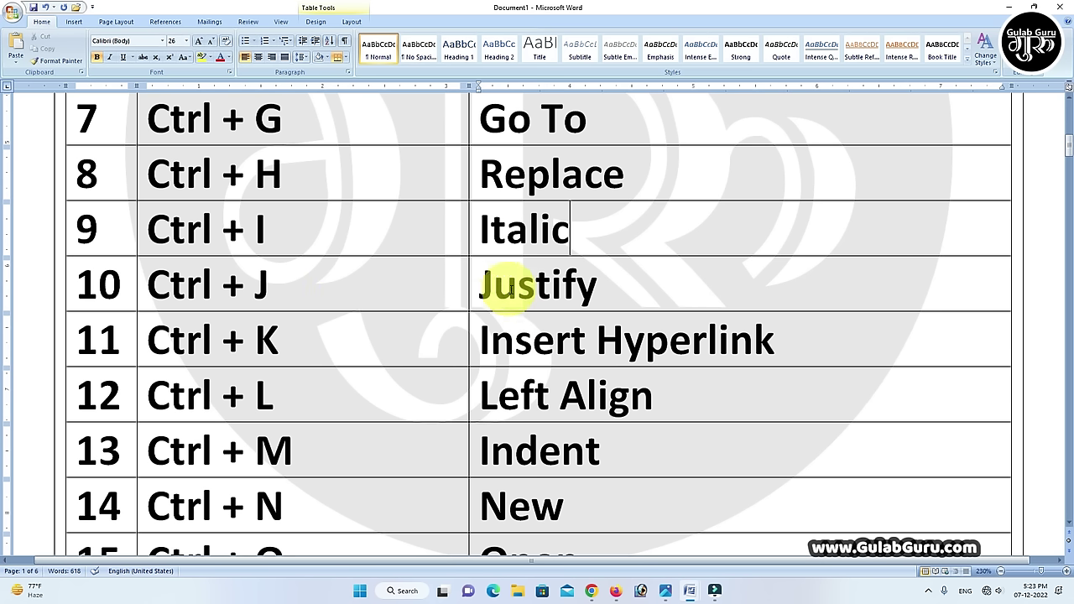
# - Justify the three sample paragraphs in Document2 with Ctrl+J, then switch back to Document1
pyautogui.click(610, 288)
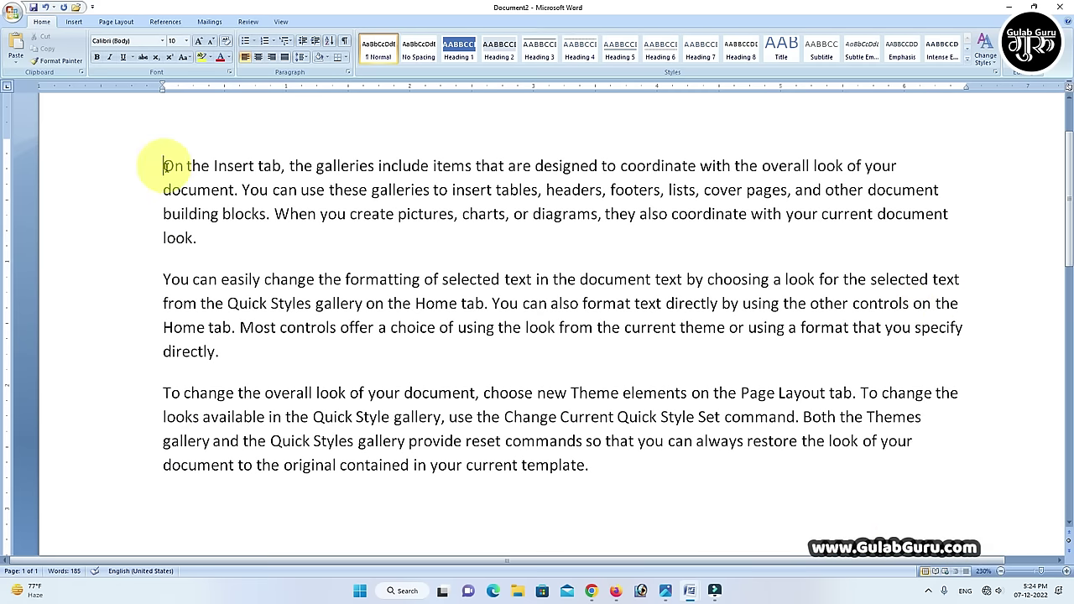
pyautogui.moveTo(164, 165); pyautogui.dragTo(868, 477)
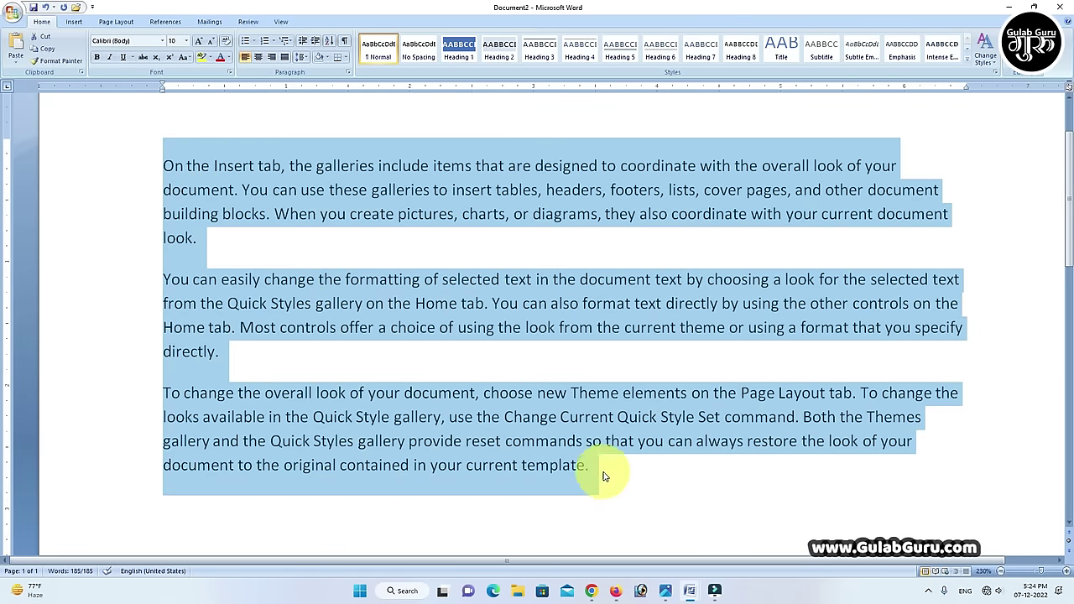
pyautogui.hotkey('ctrl', 'j')
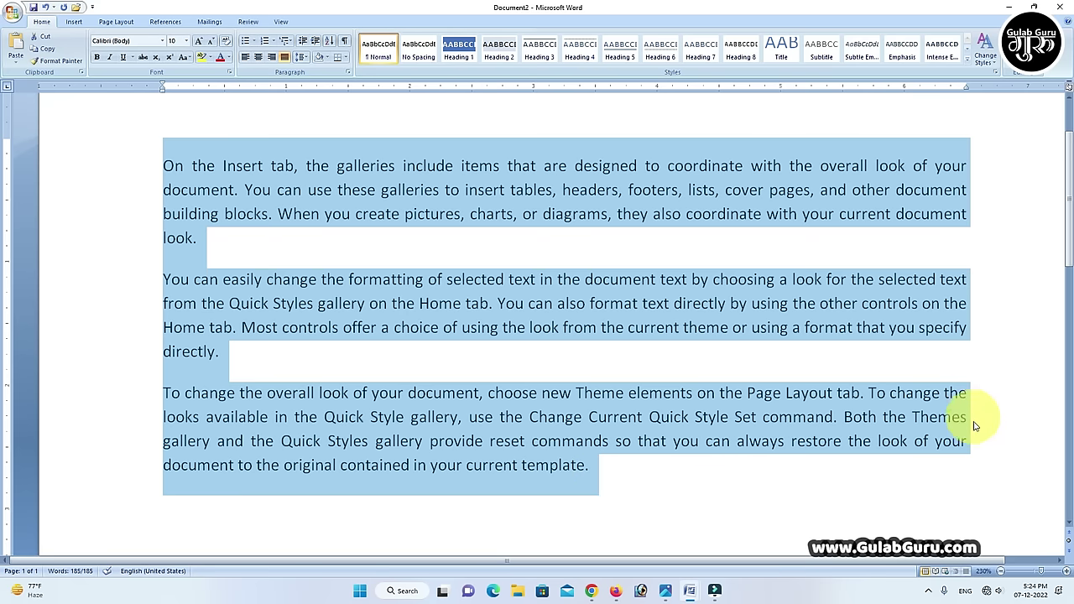
pyautogui.click(627, 463)
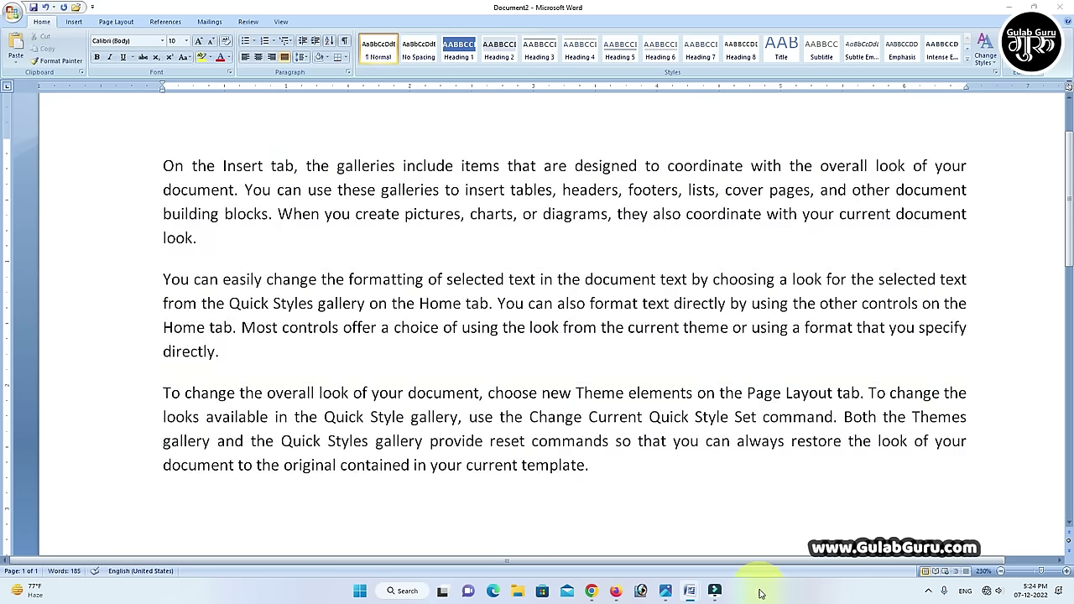
pyautogui.moveTo(689, 591)
pyautogui.click(630, 527)
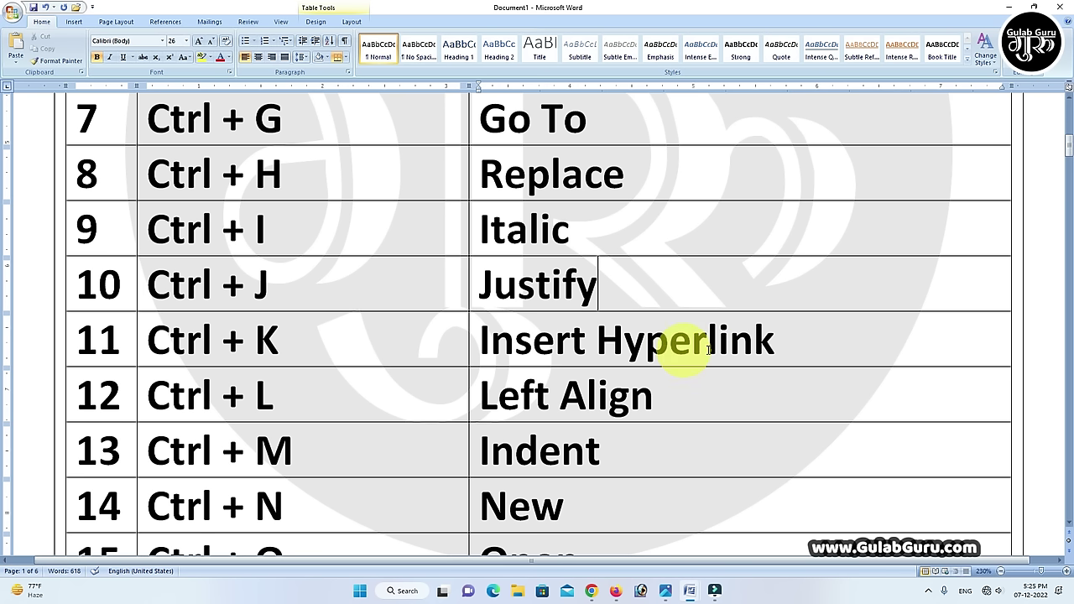
# - Select Hyperlink in row 11, open Insert Hyperlink with Ctrl+K, and pick the Gulab Note pad file
pyautogui.moveTo(594, 342); pyautogui.dragTo(776, 345)
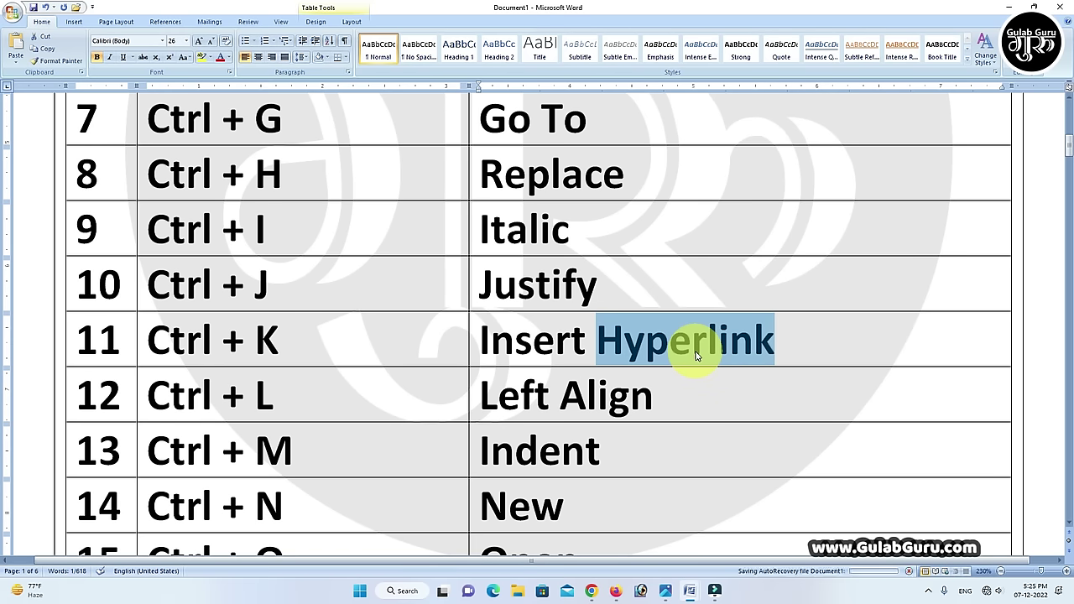
pyautogui.hotkey('ctrl', 'k')
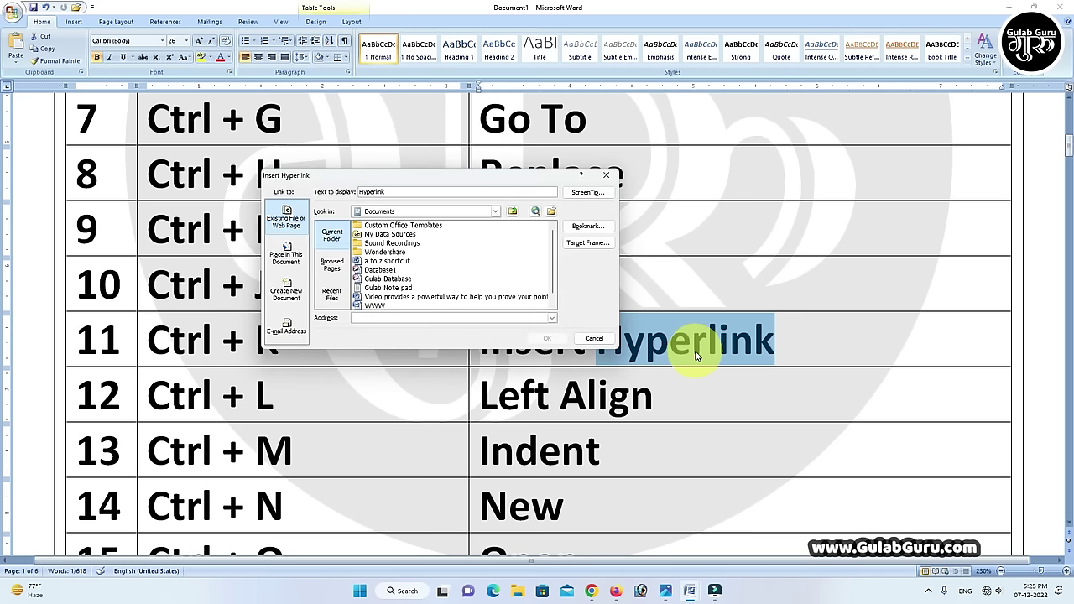
pyautogui.moveTo(438, 180); pyautogui.dragTo(523, 176)
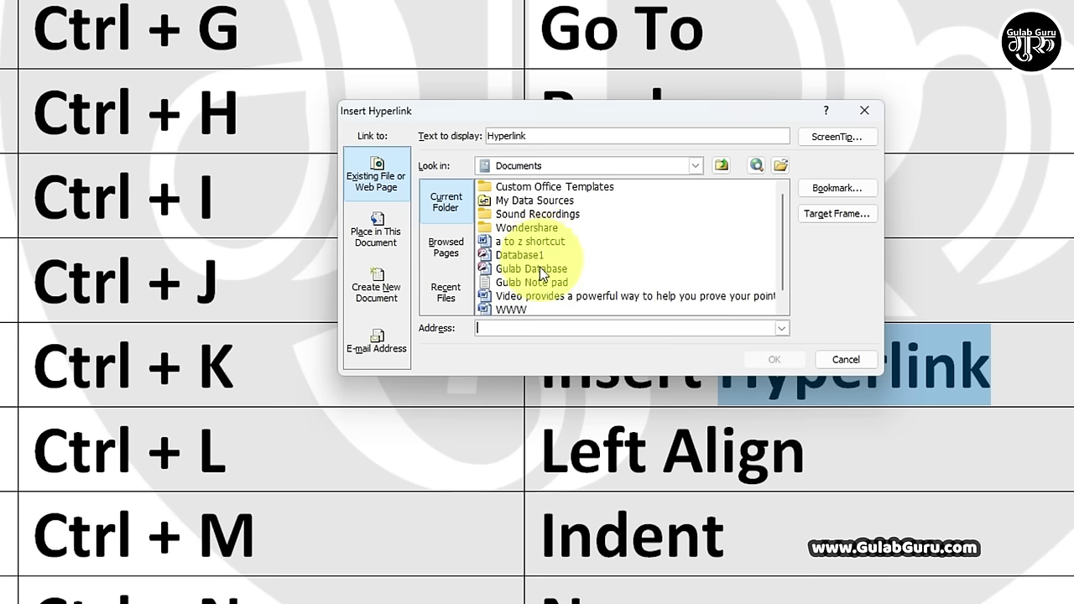
pyautogui.click(540, 280)
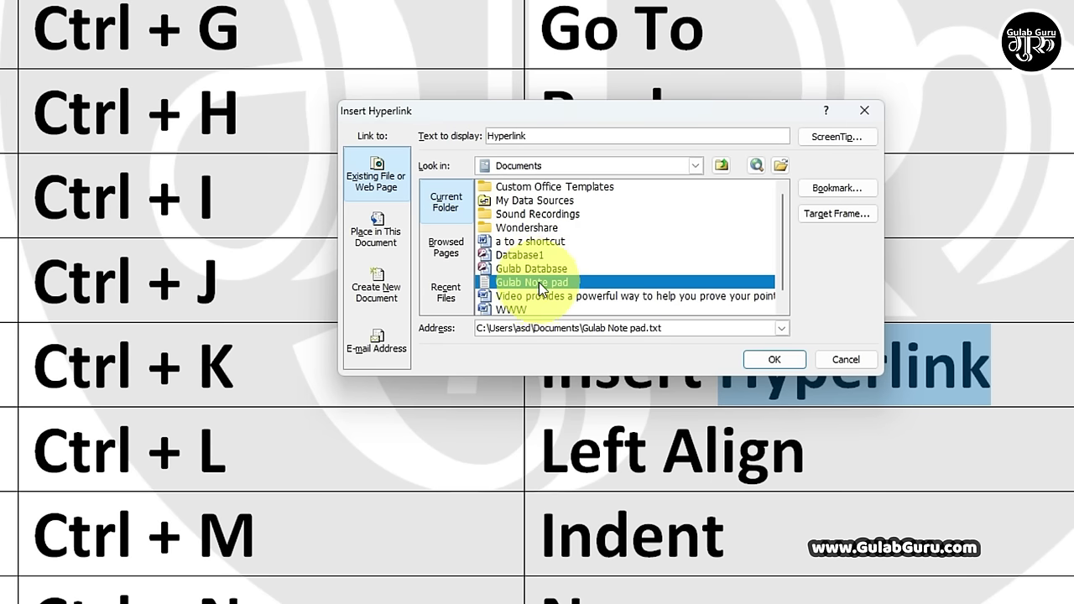
# - Confirm the link to Gulab Note pad.txt and follow it to open the file
pyautogui.click(774, 359)
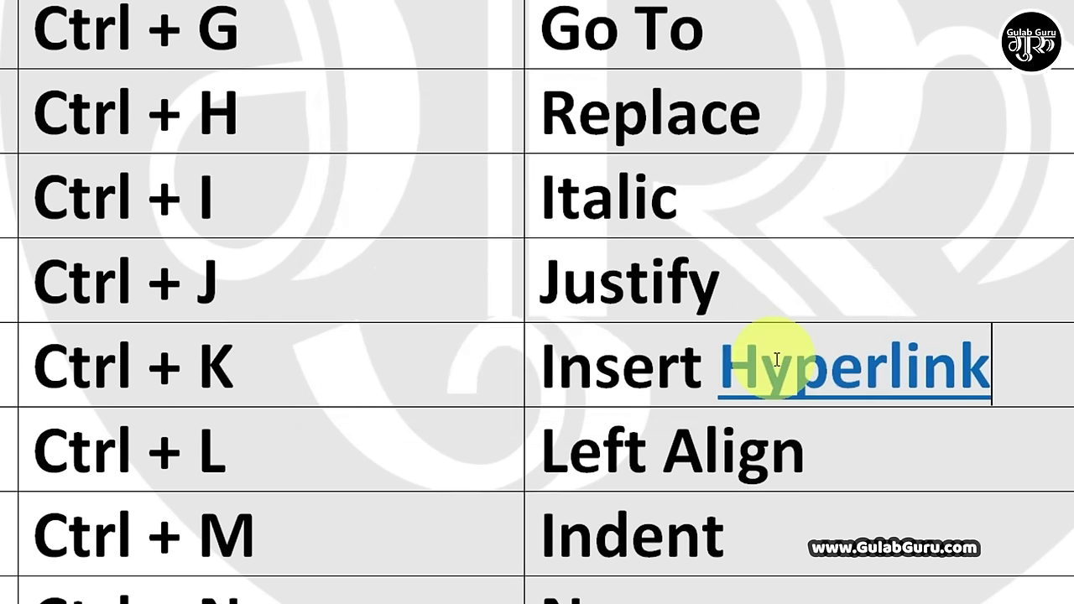
pyautogui.moveTo(797, 398)
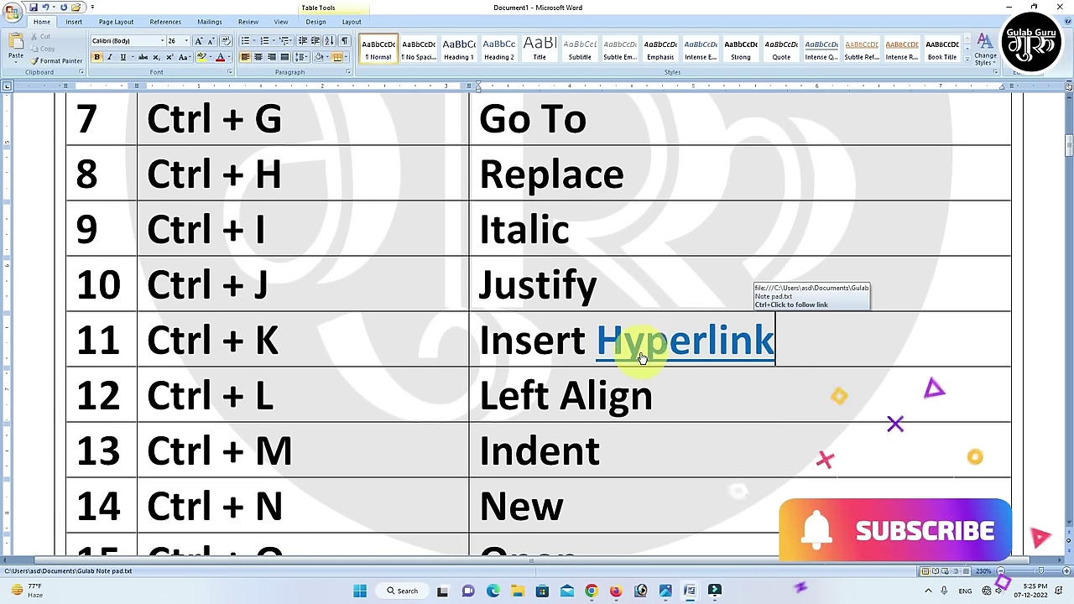
pyautogui.keyDown('ctrl'); pyautogui.click(648, 350); pyautogui.keyUp('ctrl')
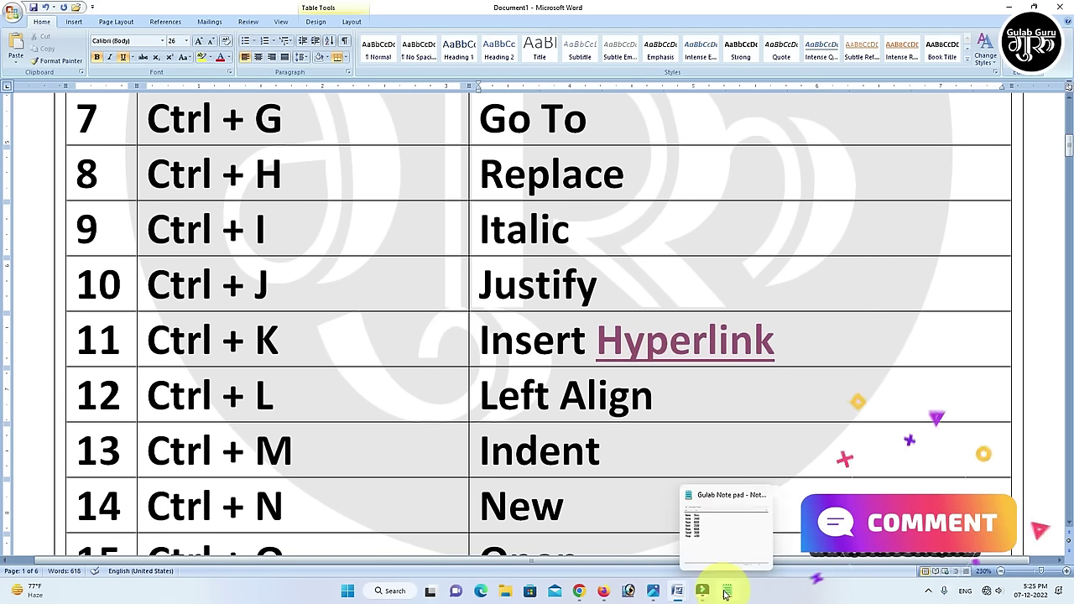
# - Close the opened Notepad file and reselect the linked word Hyperlink
pyautogui.click(727, 590)
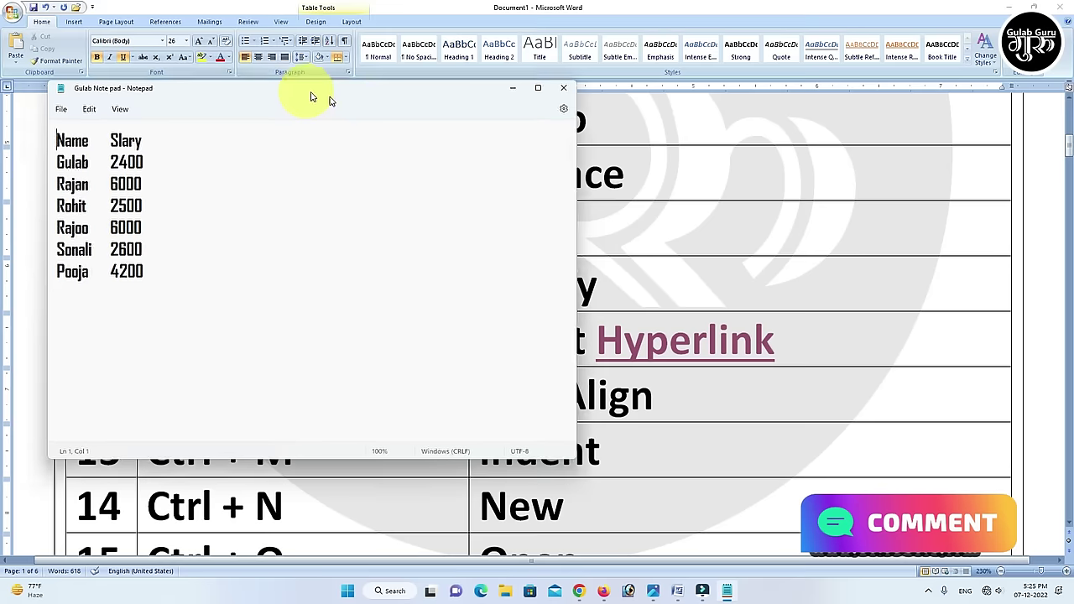
pyautogui.moveTo(304, 91); pyautogui.dragTo(606, 122)
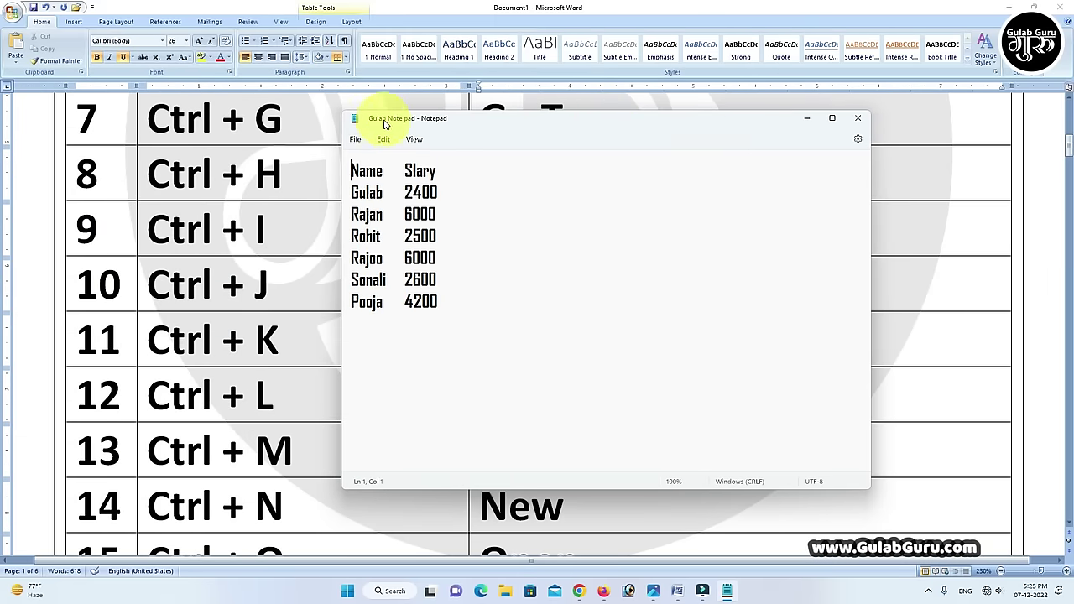
pyautogui.click(856, 118)
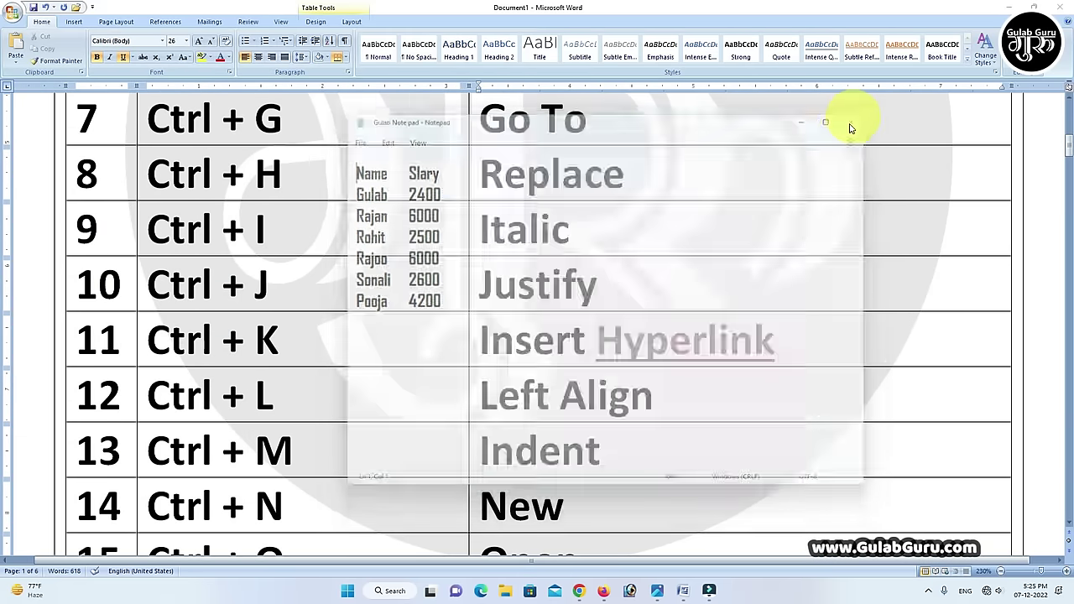
pyautogui.click(770, 342)
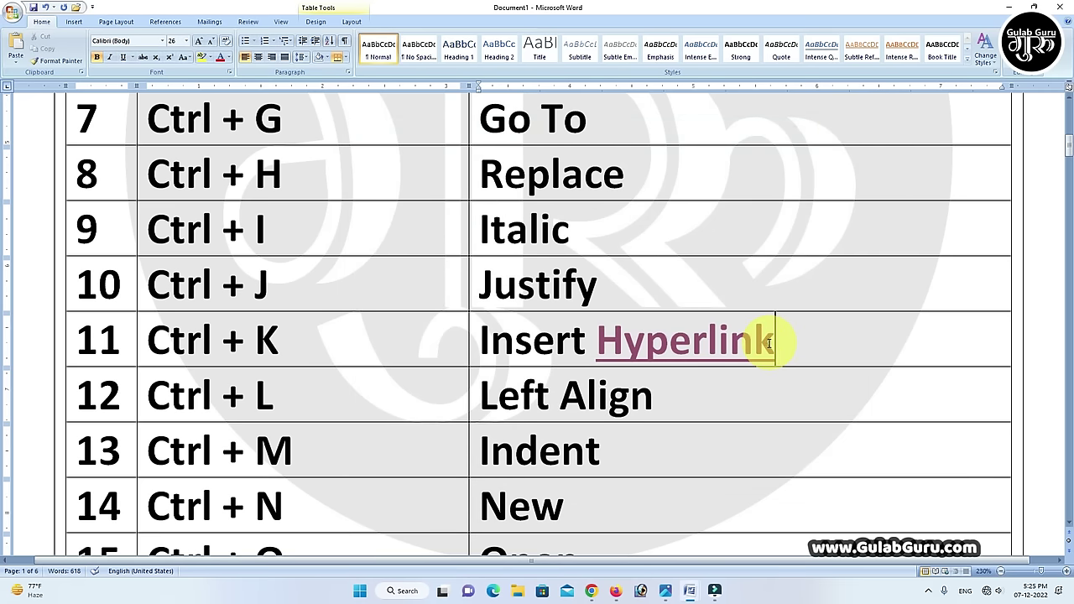
pyautogui.moveTo(770, 342); pyautogui.dragTo(598, 342)
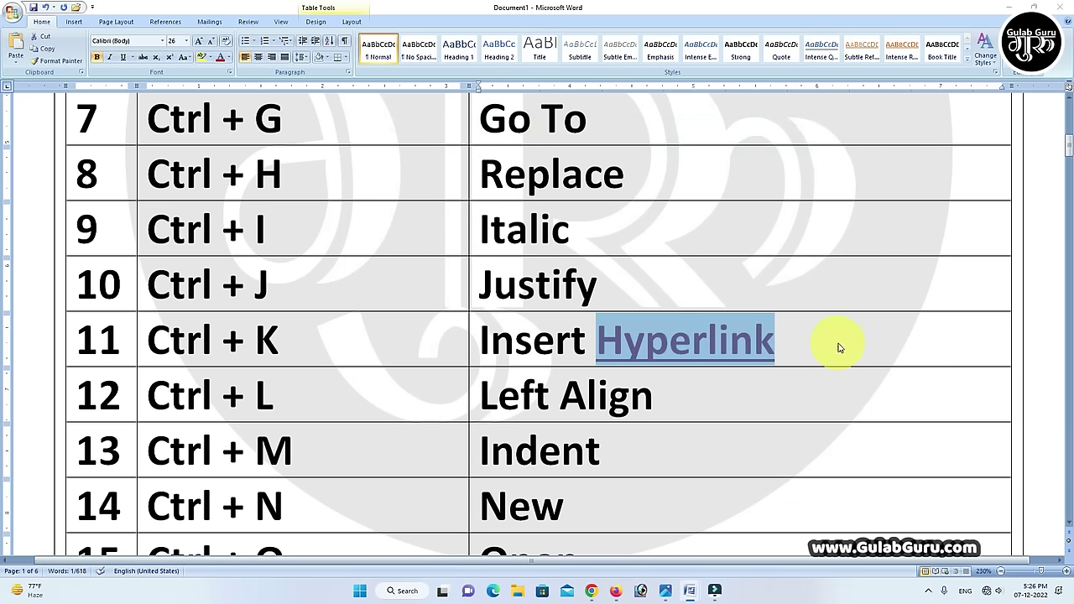
pyautogui.hotkey('ctrl', 'k')
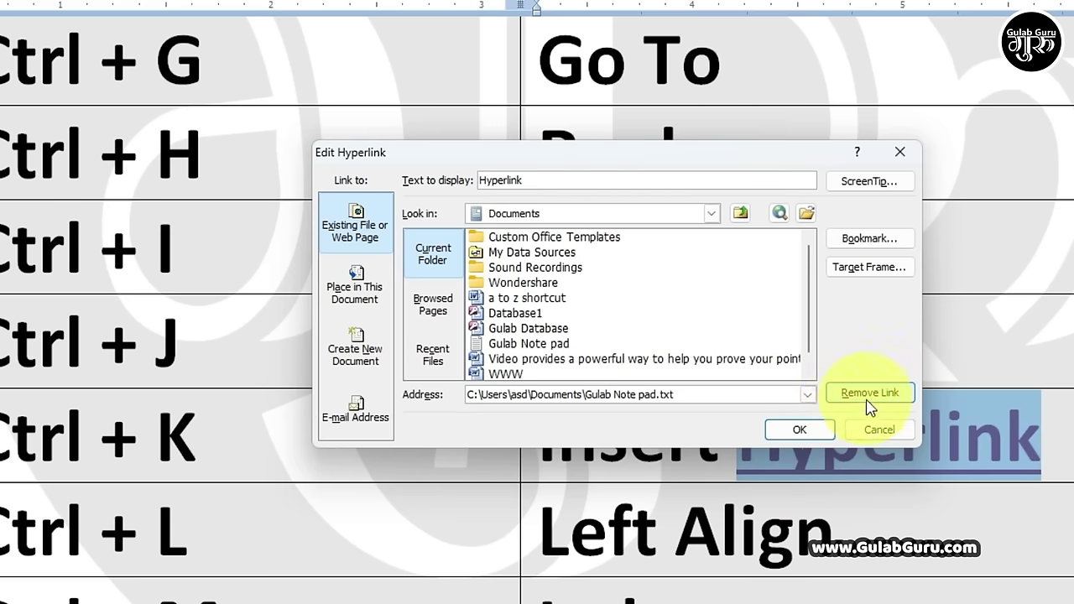
pyautogui.click(872, 395)
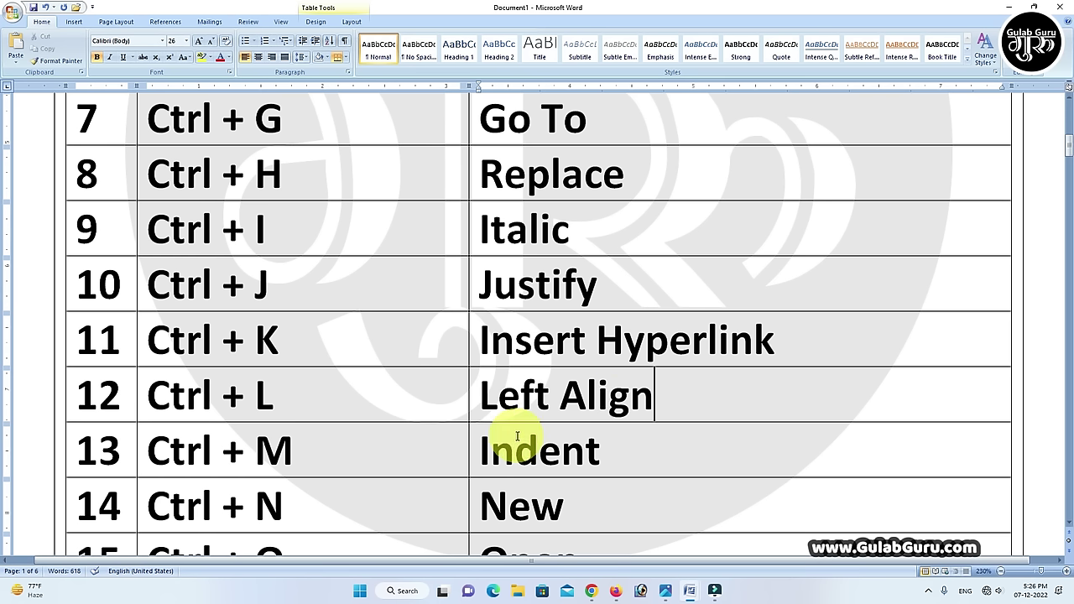
# - Type the test line 'lfdlfjdf' in Document2, left-align it with Ctrl+L, and replace it with sample paragraphs
pyautogui.scroll(-1, 643, 394)
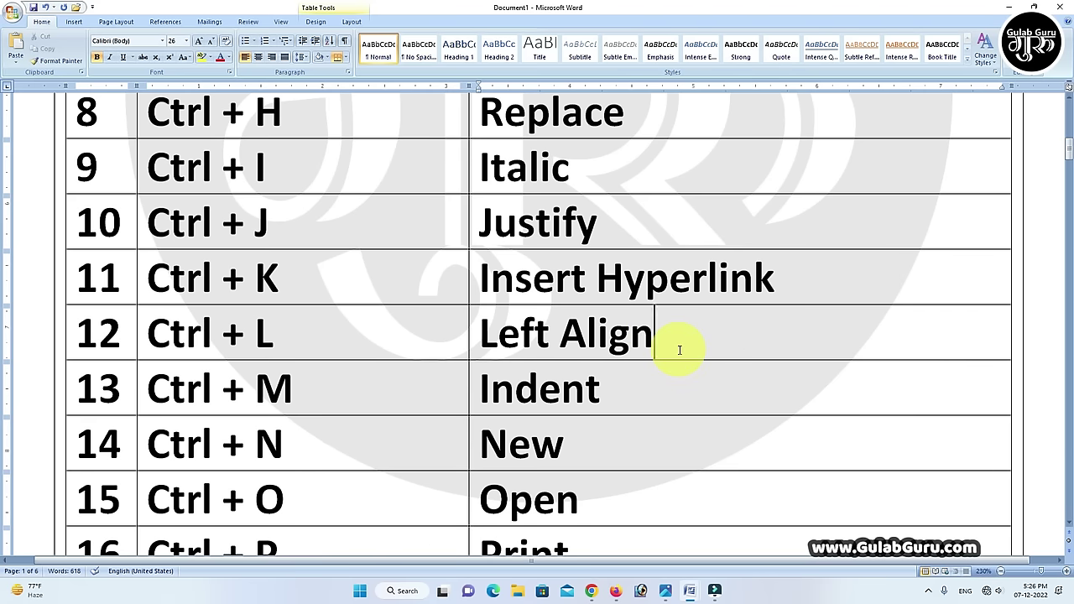
pyautogui.scroll(-1, 679, 350)
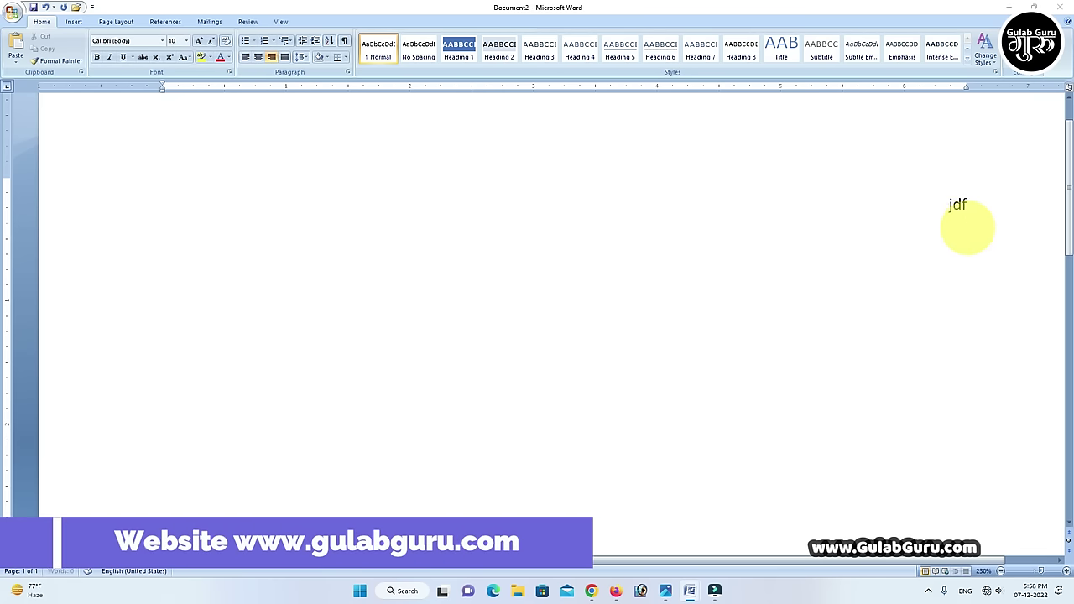
pyautogui.write('lfdlfjdf')
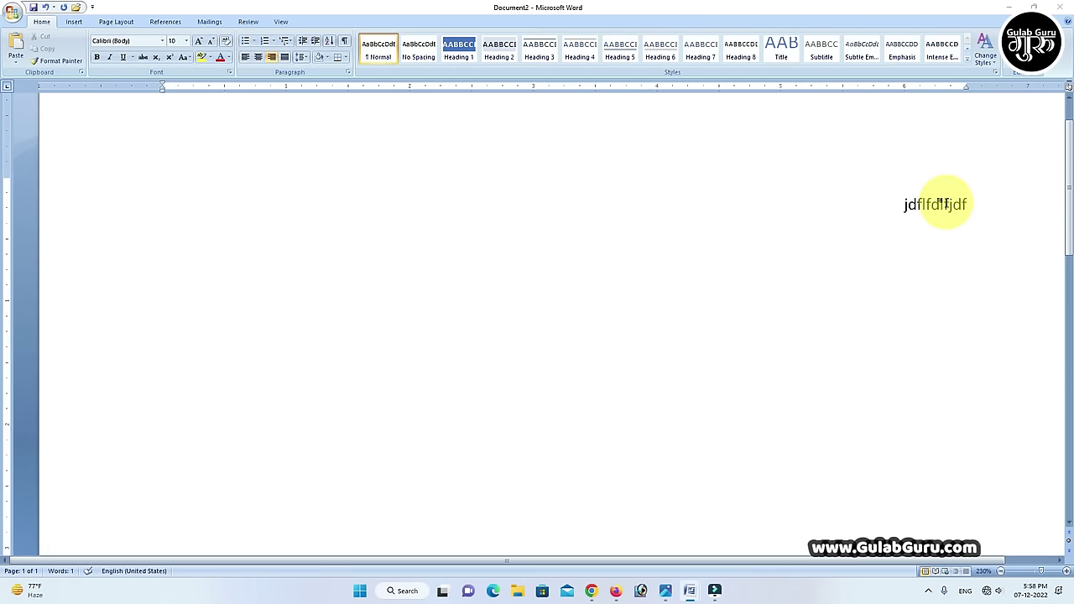
pyautogui.hotkey('ctrl', 'l')
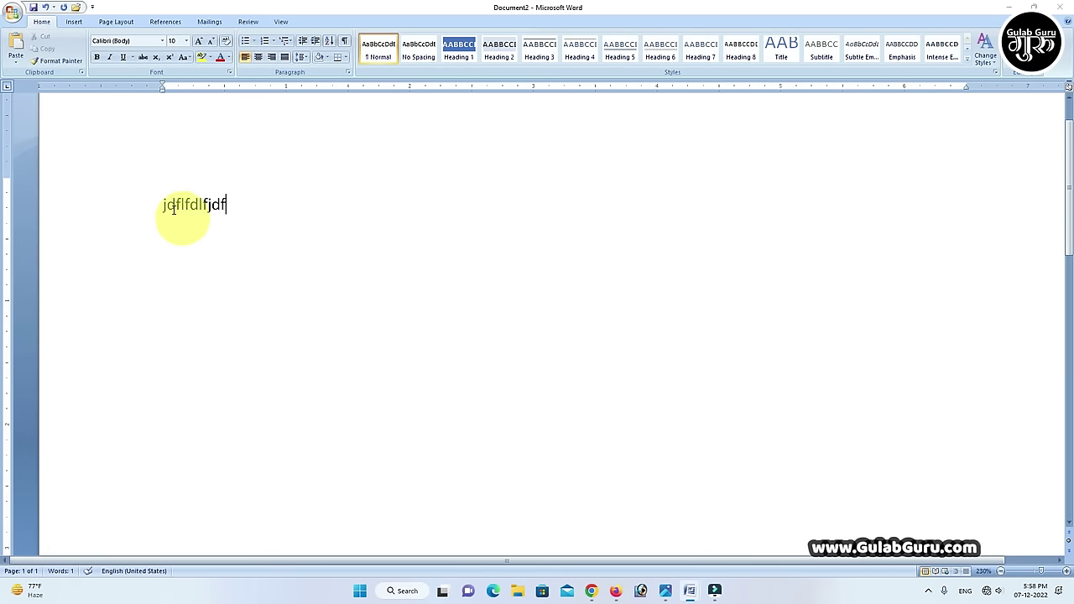
pyautogui.moveTo(163, 205); pyautogui.dragTo(249, 208)
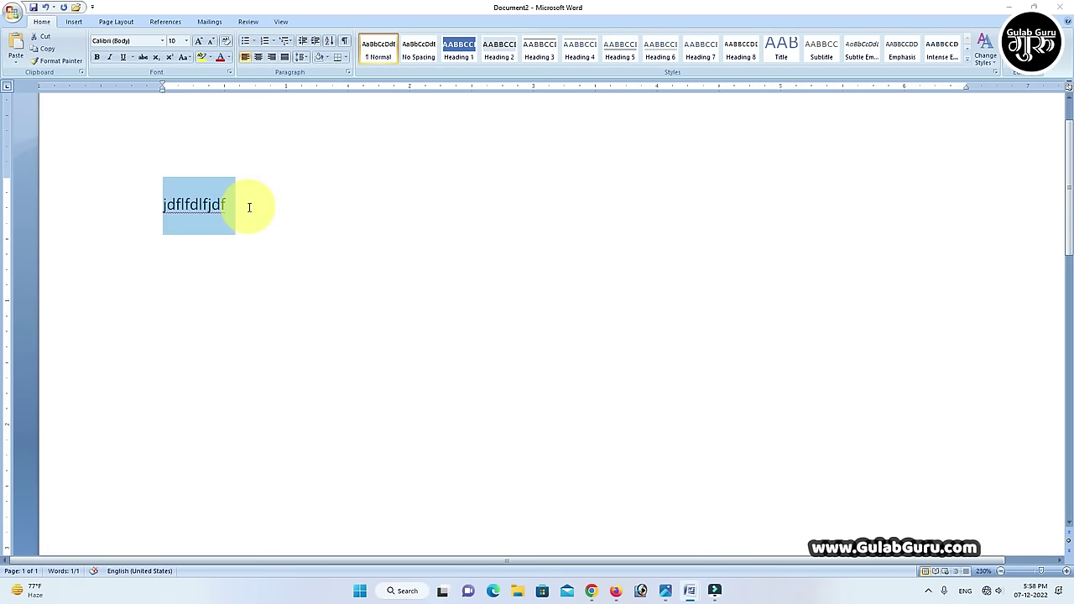
pyautogui.write('On the Insert tab, the galleries include items that are designed to coordinate with the overall look of your document. You can use these galleries to insert tables, headers, footers, lists, cover pages, and other document building blocks. When you create pictures, charts, or diagrams, they also coordinate with your current document look. You can easily change the formatting of selected text in the document text by choosing a look for the selected text from the Quick Styles gallery on the Home tab. You can also format text directly by using the other controls on the Home tab. Most controls offer a choice of using the look from the current theme or using a format that you specify directly. To change the overall look of your document, choose new Theme elements on the Page Layout tab. To change the looks available in the Quick Style gallery, use the Change Current Quick Style Set command. Both the Themes gallery and the Quick Styles gallery provide reset commands so that you can always restore the look of your document to the original contained in your current template.')
pyautogui.scroll(1, 283, 216)
pyautogui.scroll(-1, 300, 285)
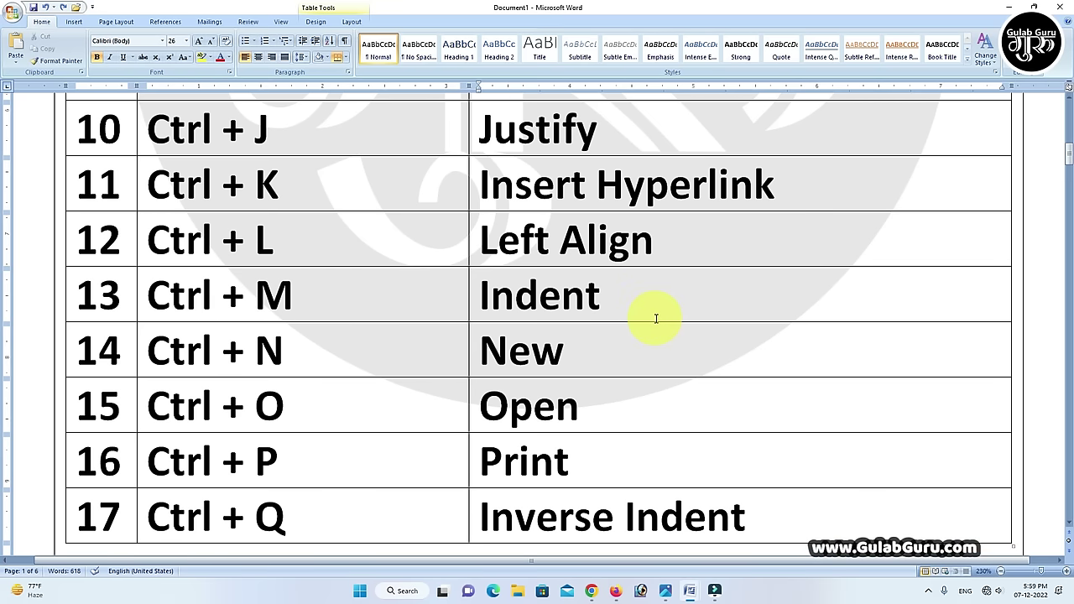
# - Indent row 13's Indent entry, then indent Document2's first paragraph twice and reduce it one step
pyautogui.hotkey('ctrl', 'm')
pyautogui.hotkey('ctrl', 'm')
pyautogui.hotkey('ctrl', 'm')
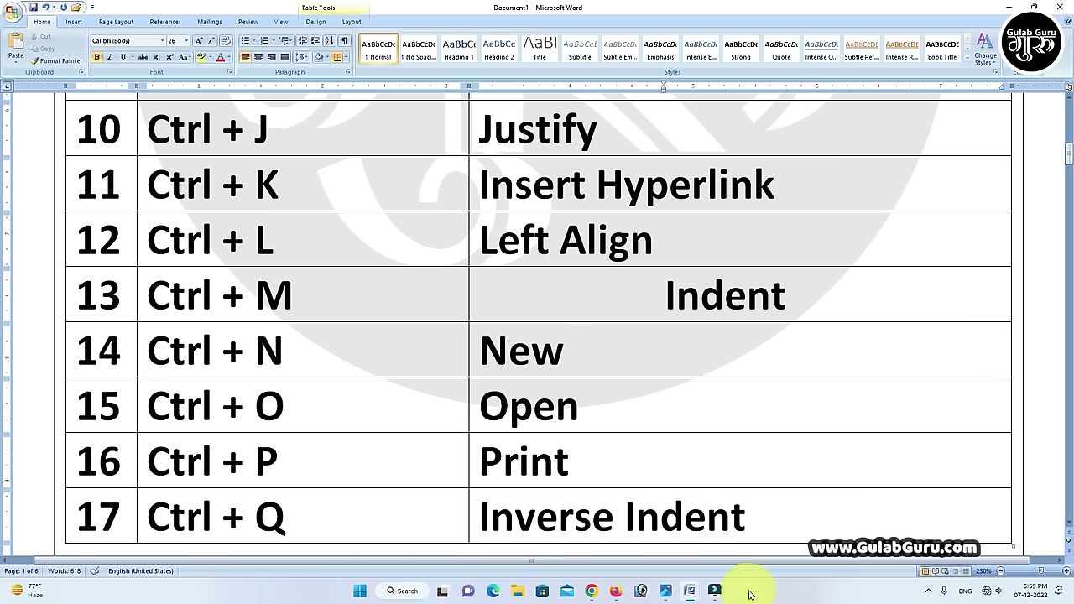
pyautogui.moveTo(694, 596)
pyautogui.click(719, 546)
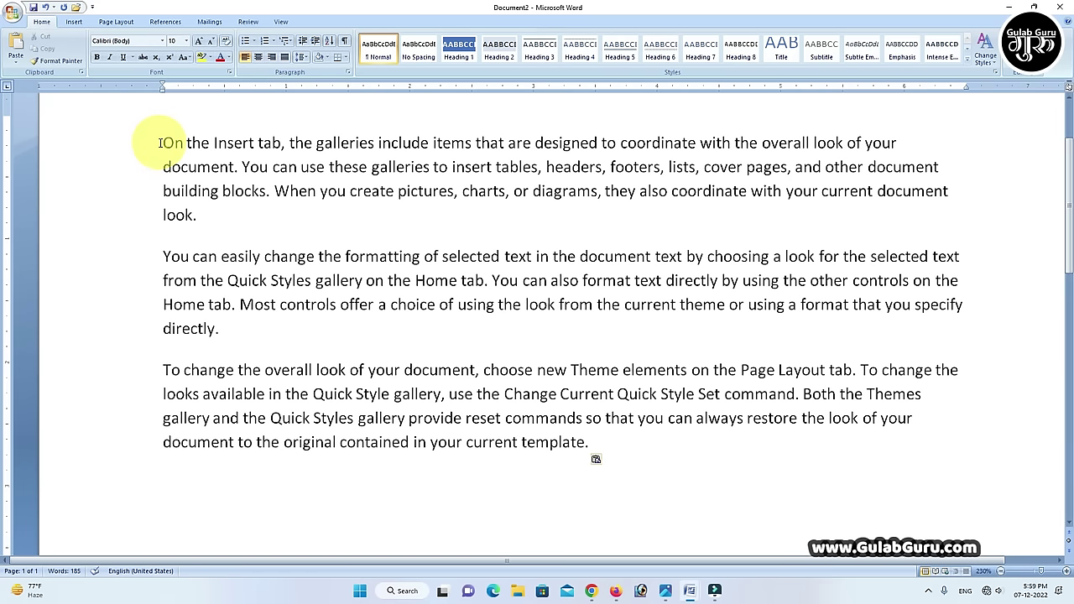
pyautogui.hotkey('ctrl', 'm')
pyautogui.hotkey('ctrl', 'm')
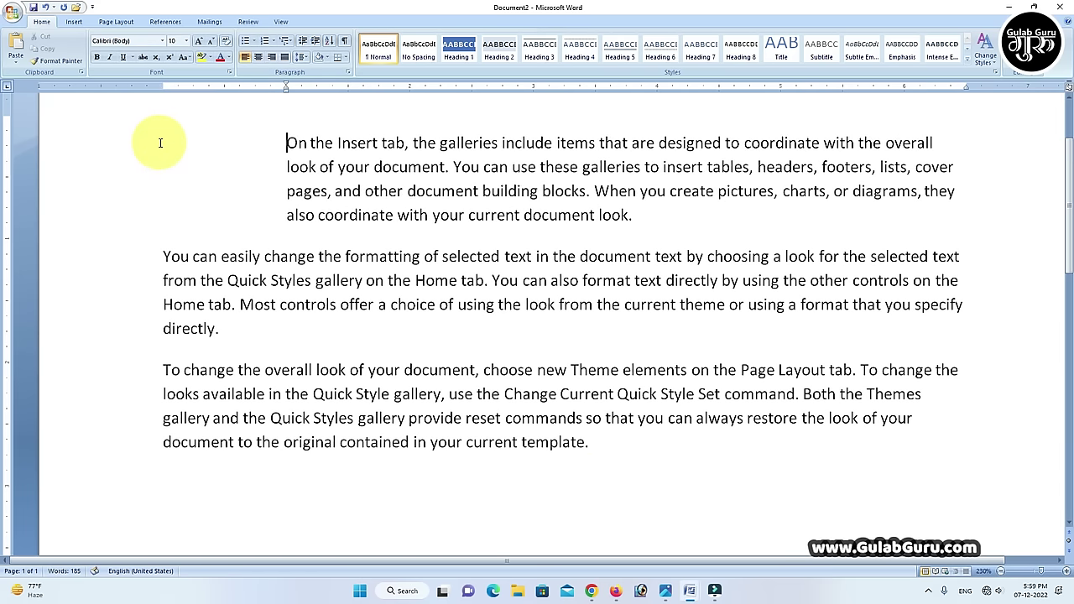
pyautogui.hotkey('ctrl', 'm')
pyautogui.hotkey('ctrl', 'm')
pyautogui.hotkey('ctrl', 'm')
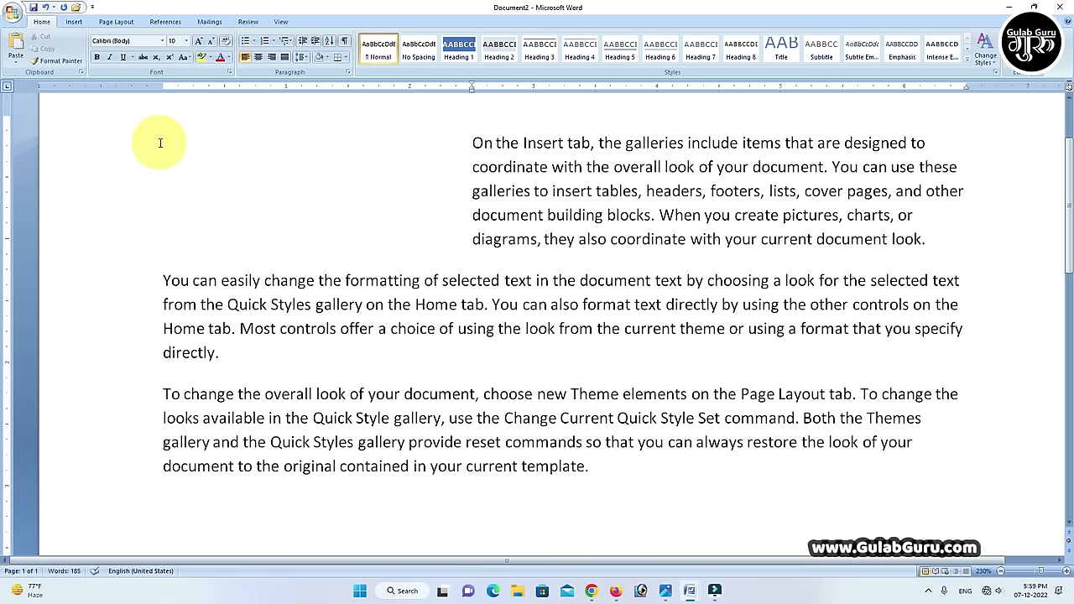
pyautogui.hotkey('ctrl', 'shift', 'm')
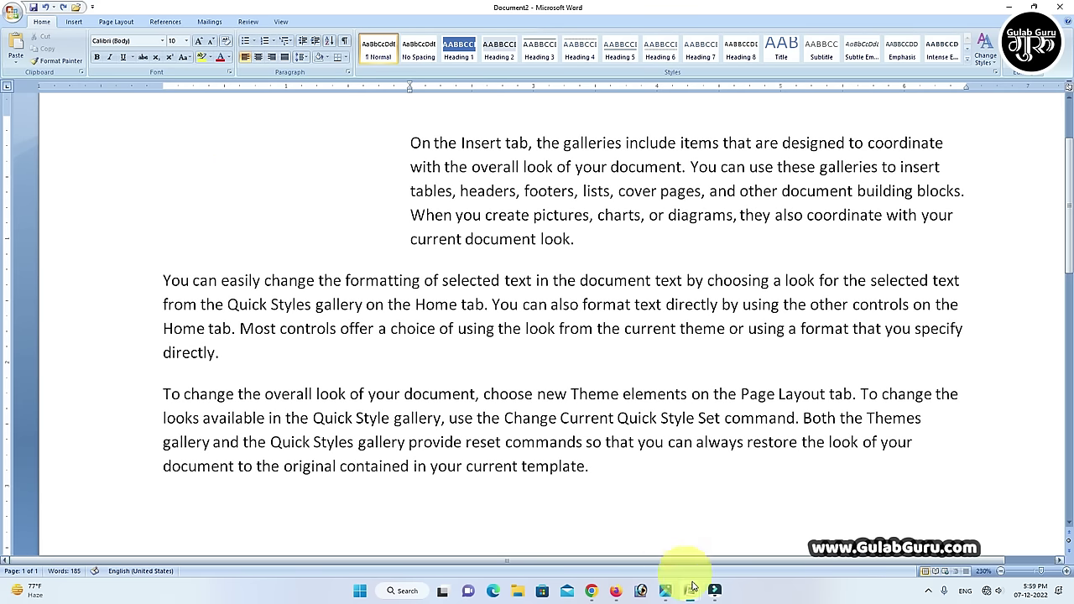
# - Back in Document1, remove the indent from row 13's entry and click into the New cell
pyautogui.moveTo(692, 594)
pyautogui.click(654, 537)
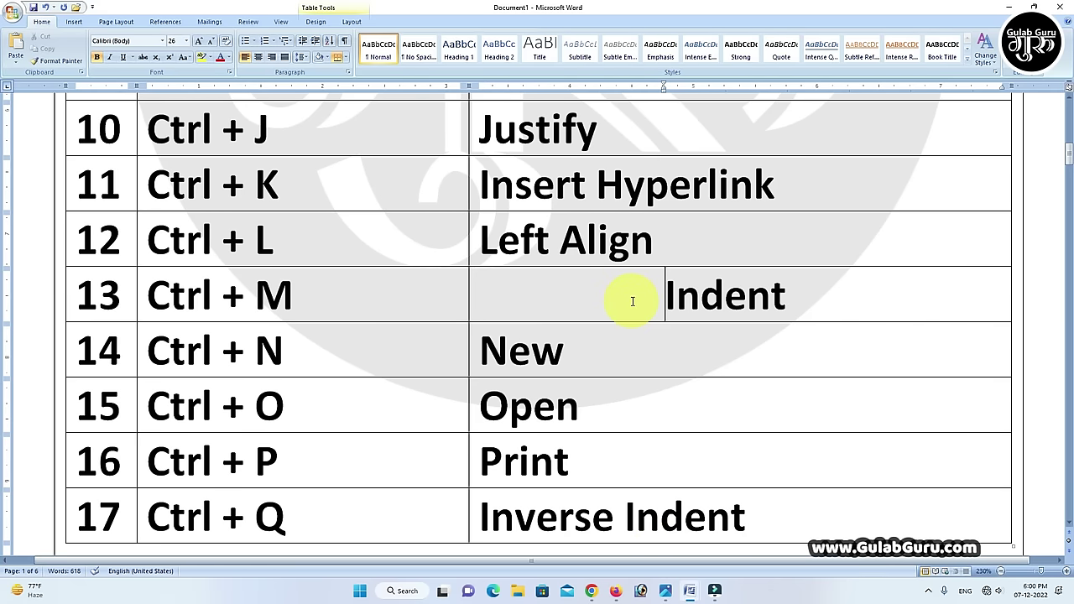
pyautogui.hotkey('ctrl', 'shift', 'm')
pyautogui.hotkey('ctrl', 'shift', 'm')
pyautogui.hotkey('ctrl', 'shift', 'm')
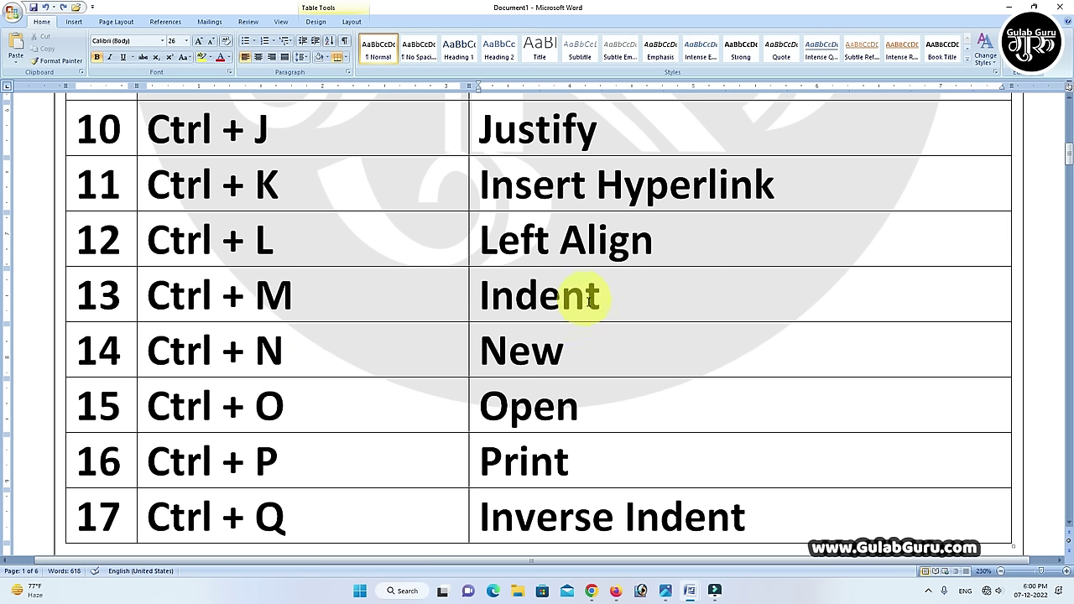
pyautogui.click(578, 357)
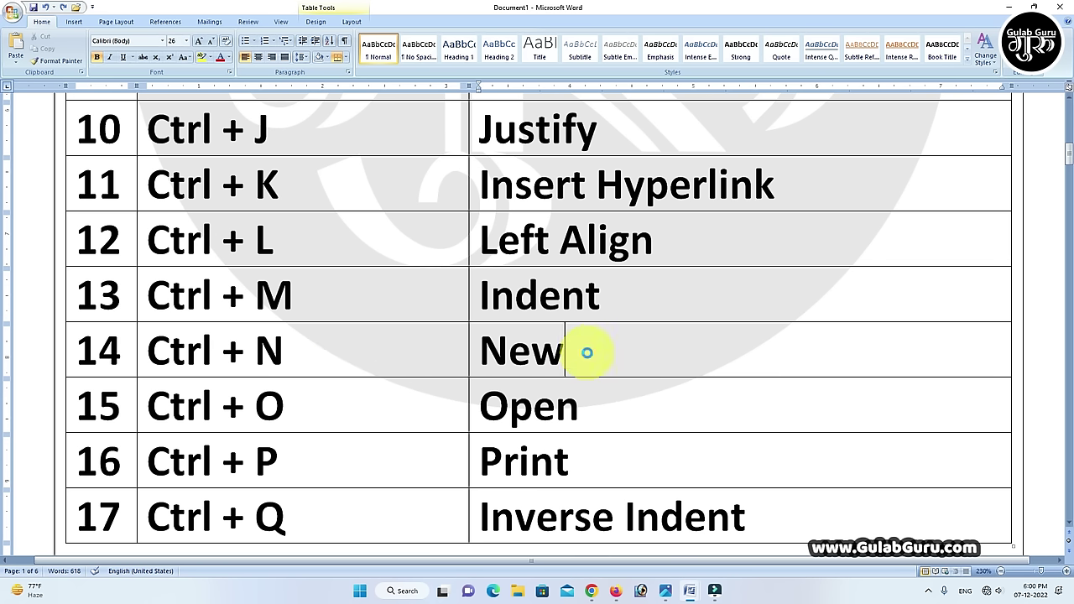
pyautogui.hotkey('ctrl', 'n')
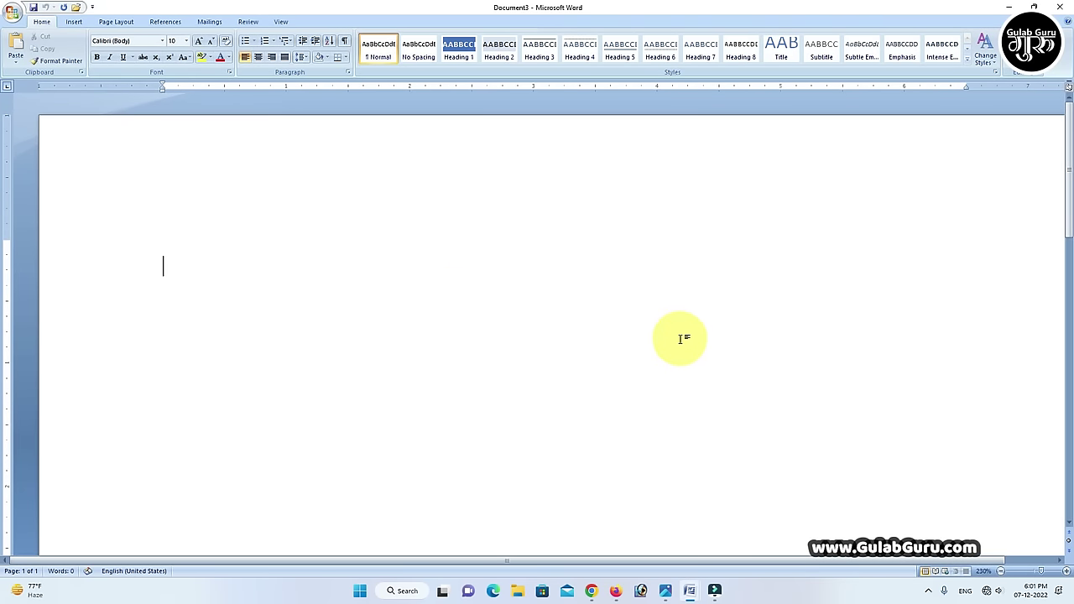
pyautogui.click(1058, 8)
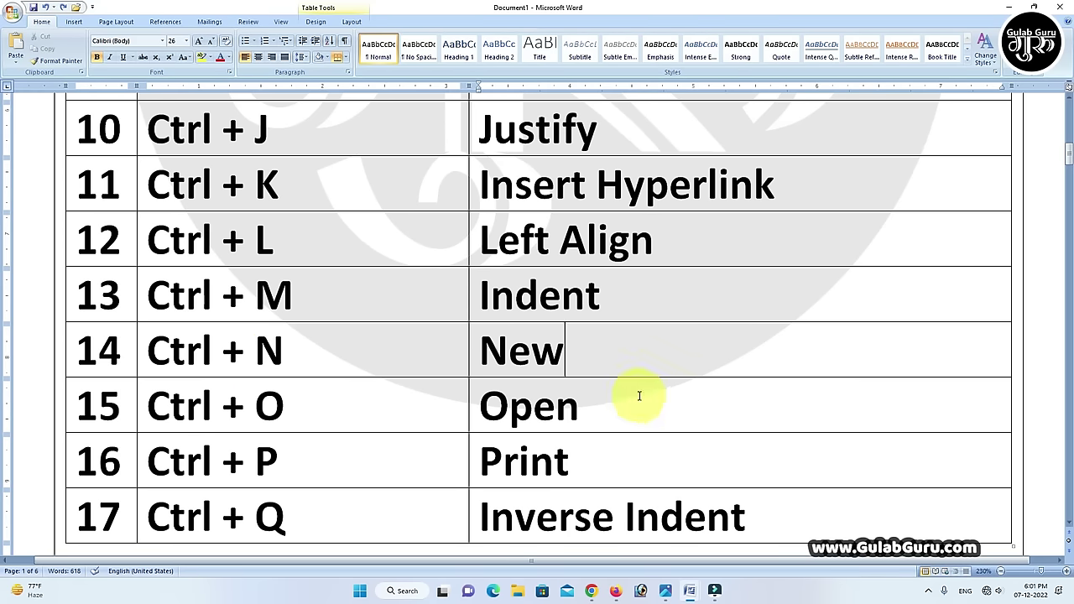
pyautogui.scroll(-1, 637, 394)
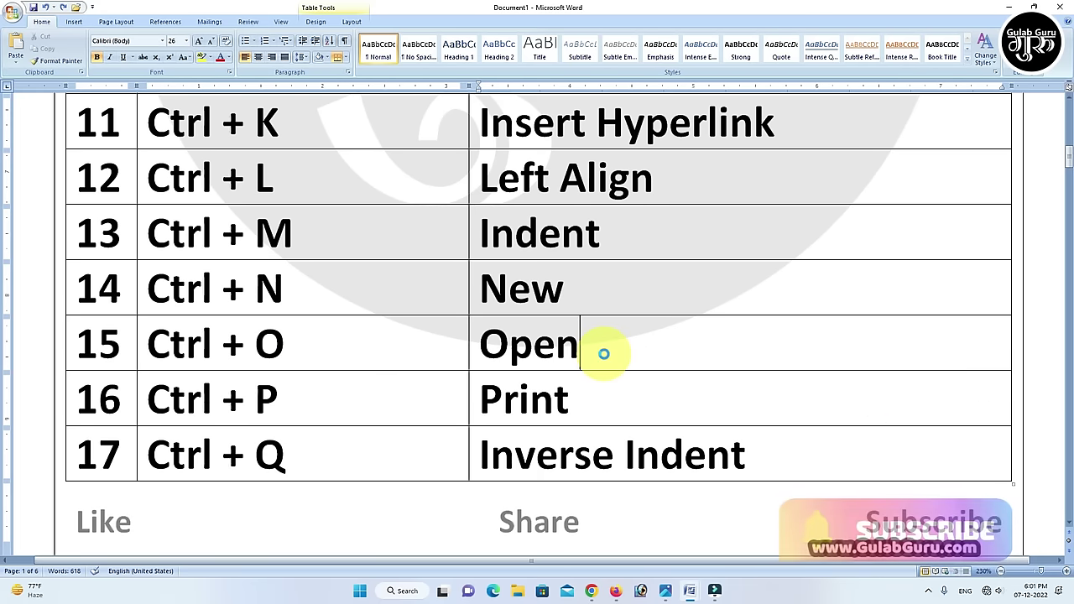
pyautogui.hotkey('ctrl', 'o')
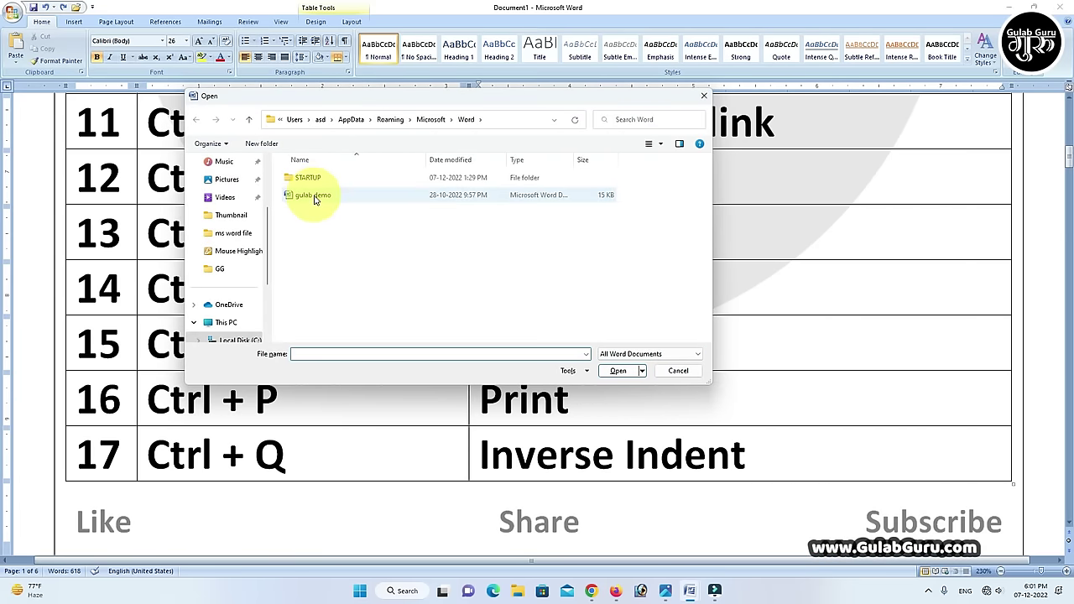
pyautogui.click(315, 198)
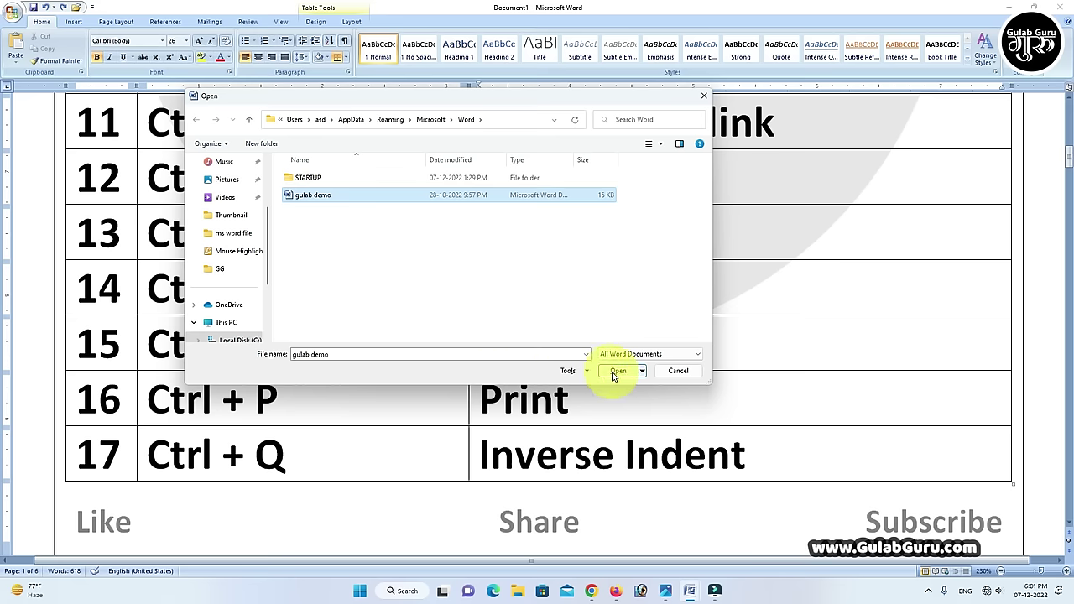
pyautogui.click(679, 370)
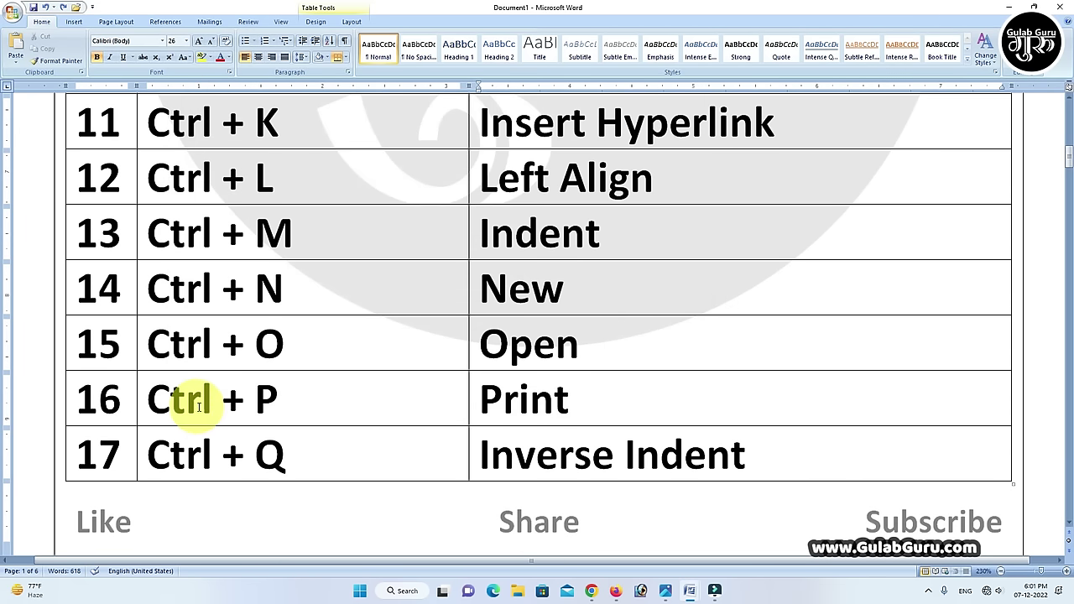
pyautogui.click(594, 400)
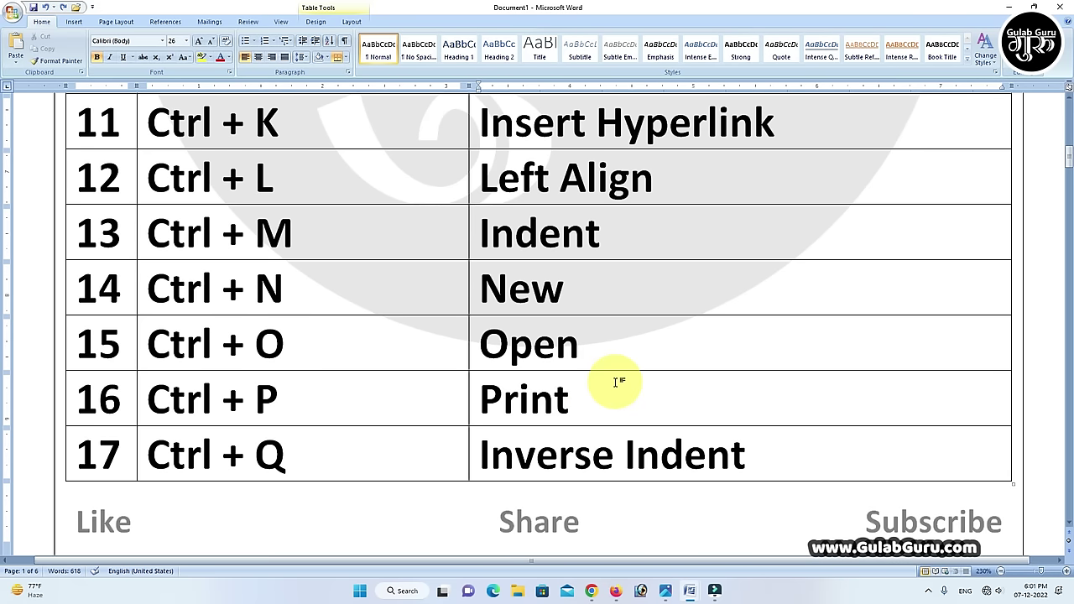
pyautogui.hotkey('ctrl', 'p')
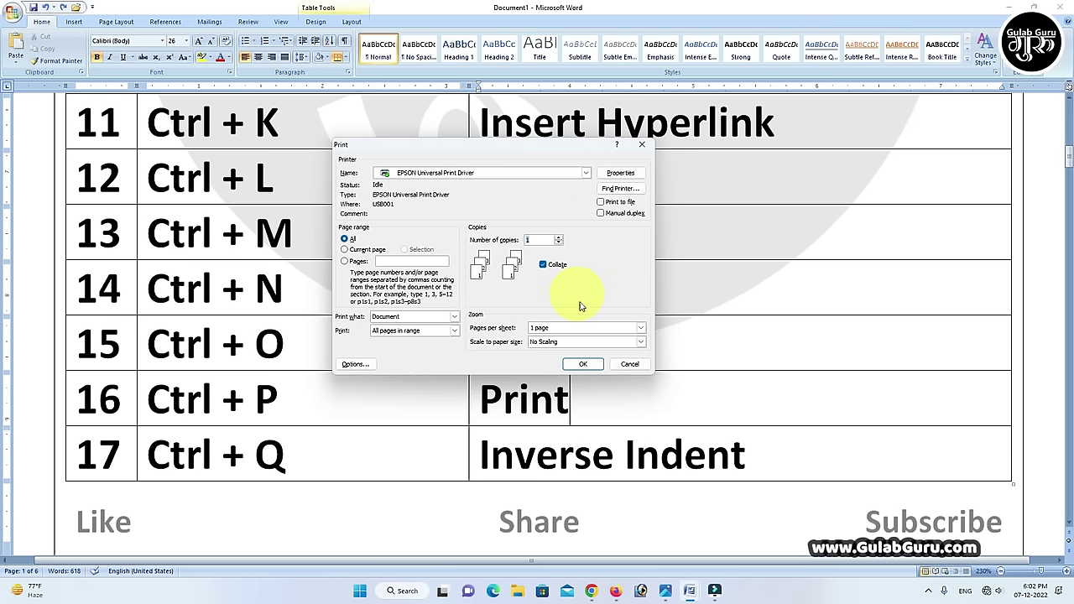
pyautogui.click(632, 366)
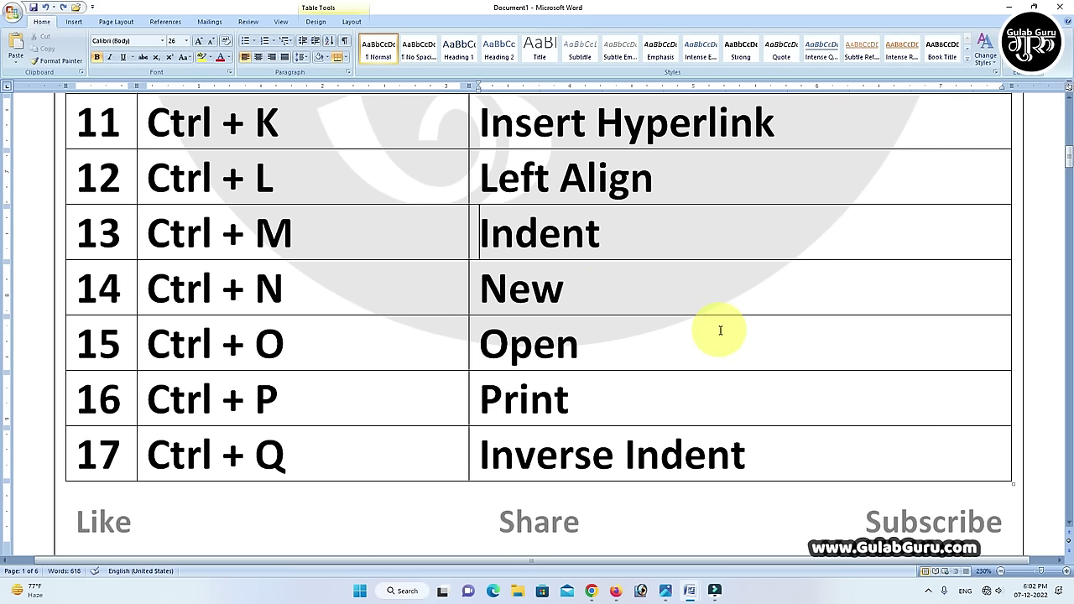
# - Indent row 13's Indent entry, return it to the cell edge, then scroll to page 2
pyautogui.hotkey('ctrl', 'm')
pyautogui.hotkey('ctrl', 'm')
pyautogui.hotkey('ctrl', 'm')
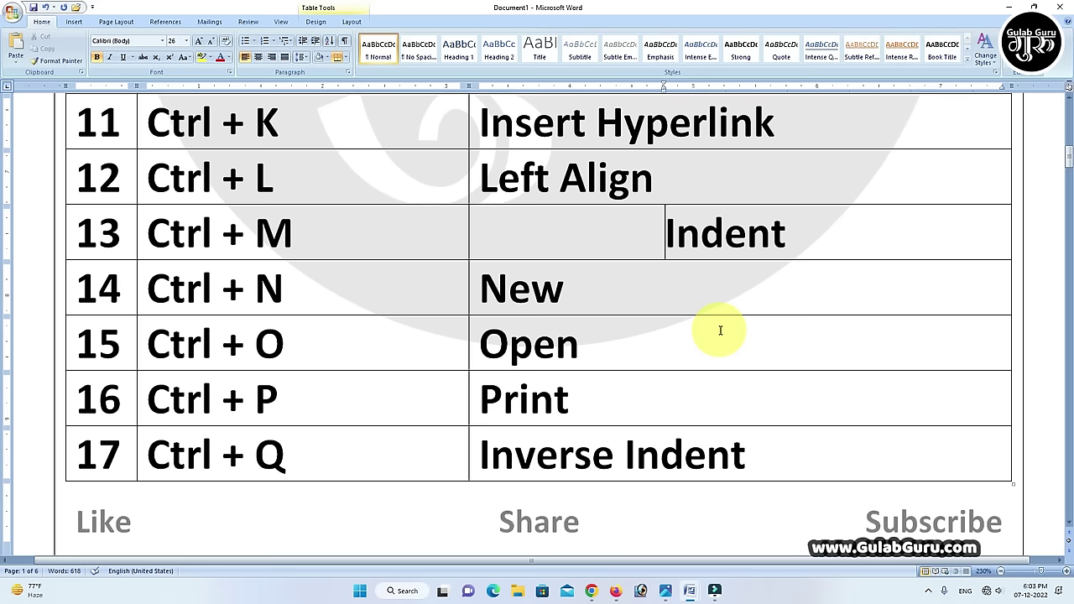
pyautogui.hotkey('ctrl', 'shift', 'm')
pyautogui.hotkey('ctrl', 'shift', 'm')
pyautogui.hotkey('ctrl', 'shift', 'm')
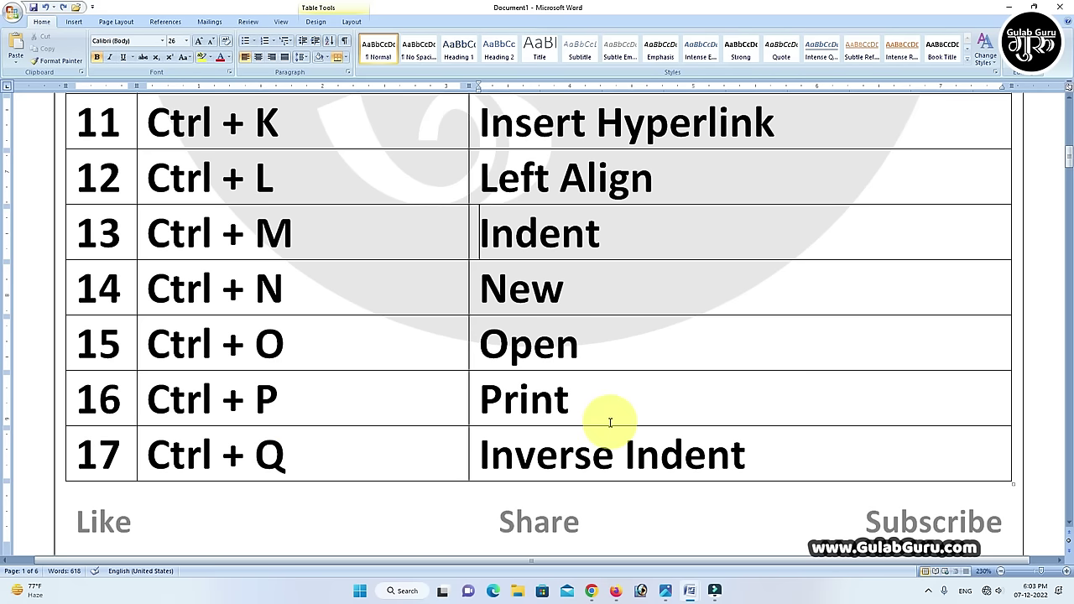
pyautogui.scroll(-1, 505, 404)
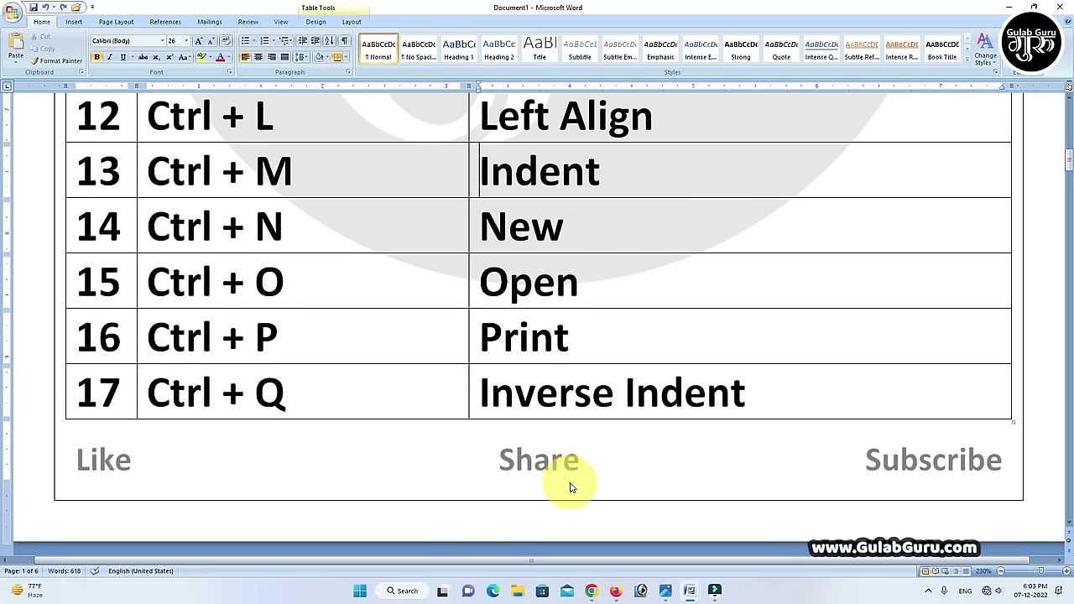
pyautogui.scroll(-3, 618, 474)
pyautogui.scroll(-2, 619, 474)
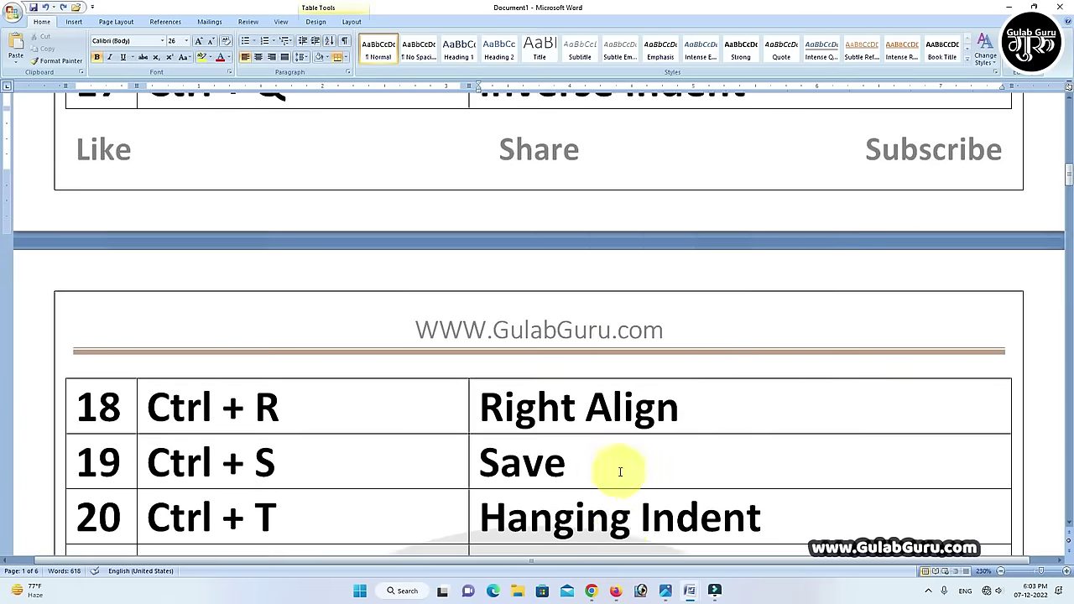
pyautogui.scroll(-1, 619, 470)
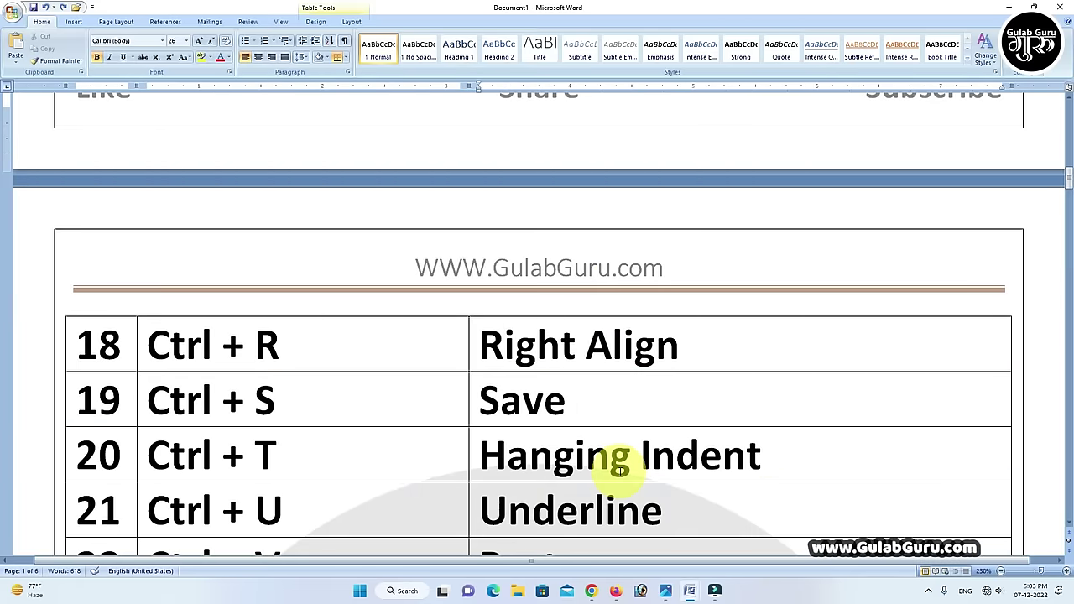
pyautogui.scroll(-1, 619, 470)
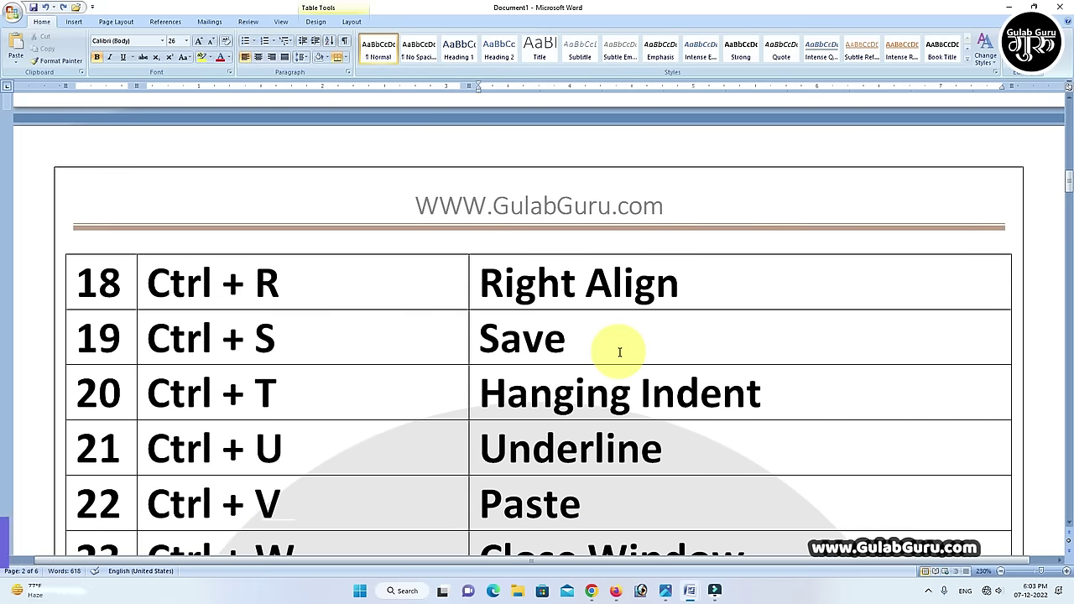
pyautogui.scroll(-1, 620, 353)
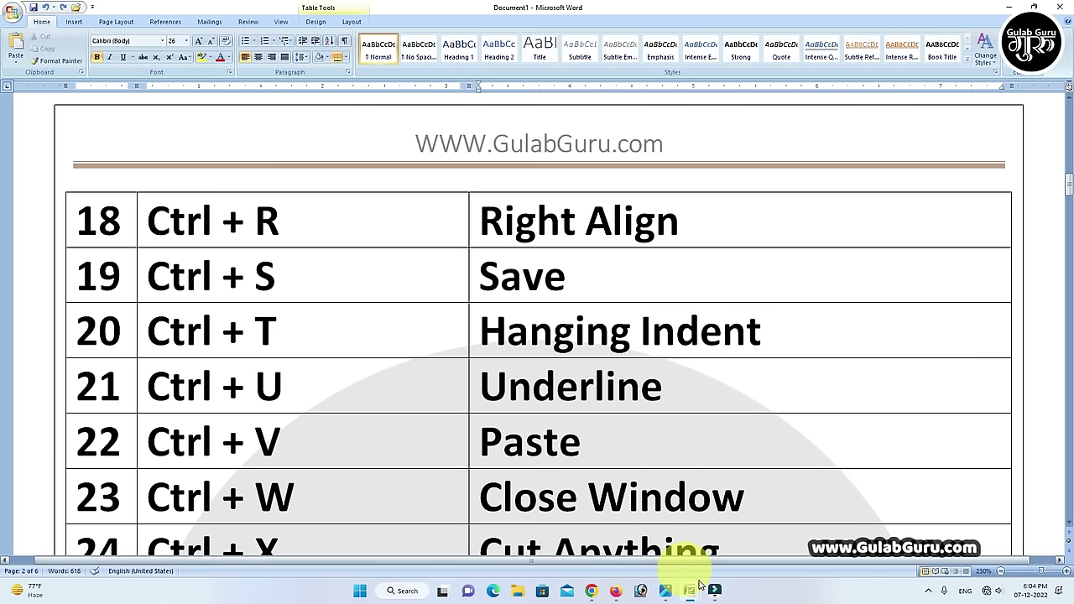
pyautogui.moveTo(695, 592)
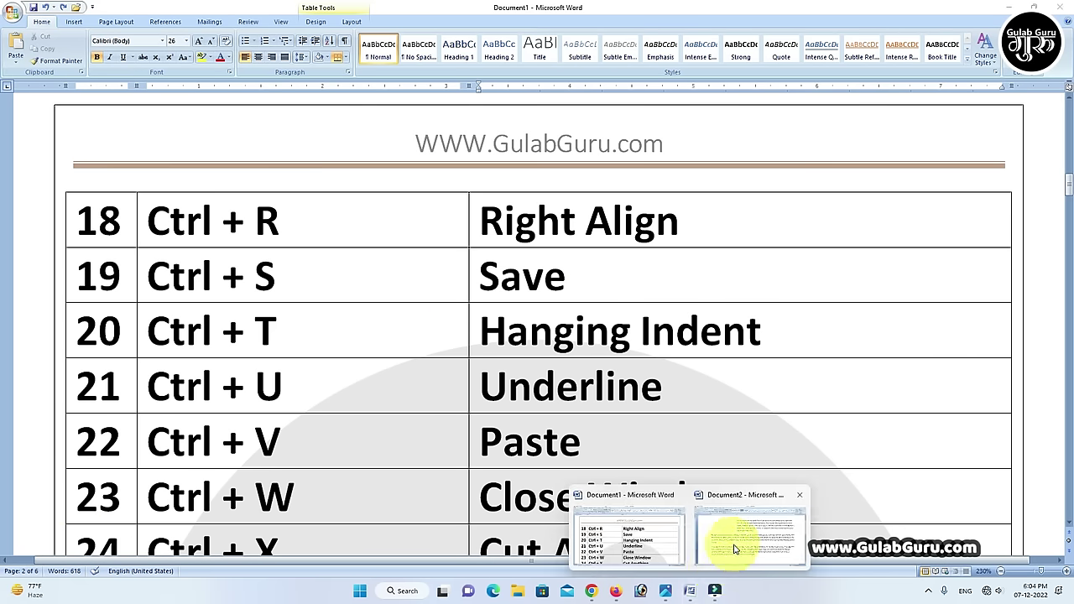
pyautogui.click(739, 512)
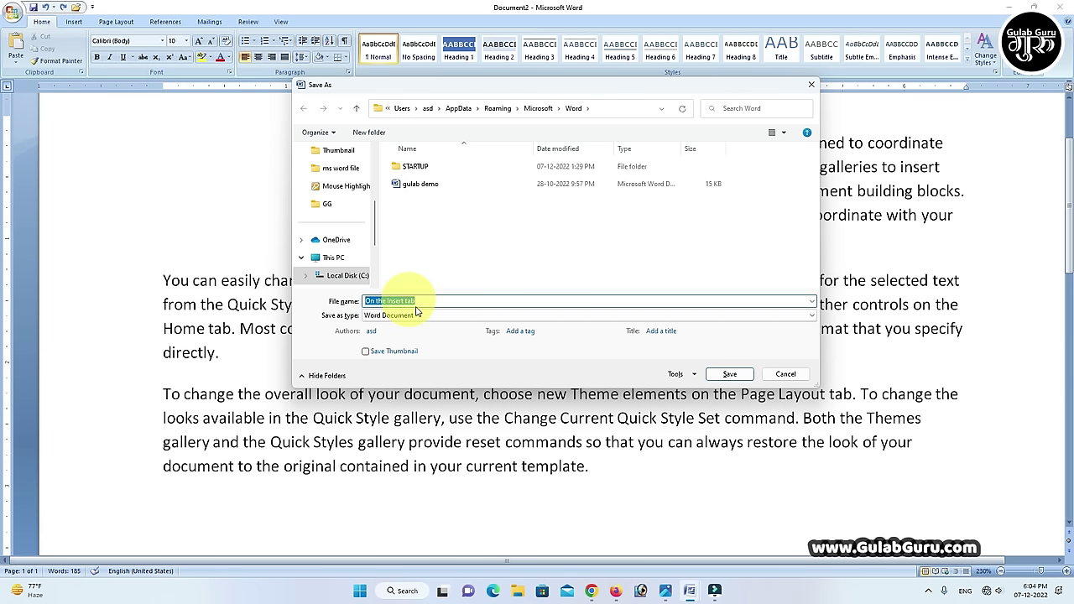
pyautogui.click(731, 376)
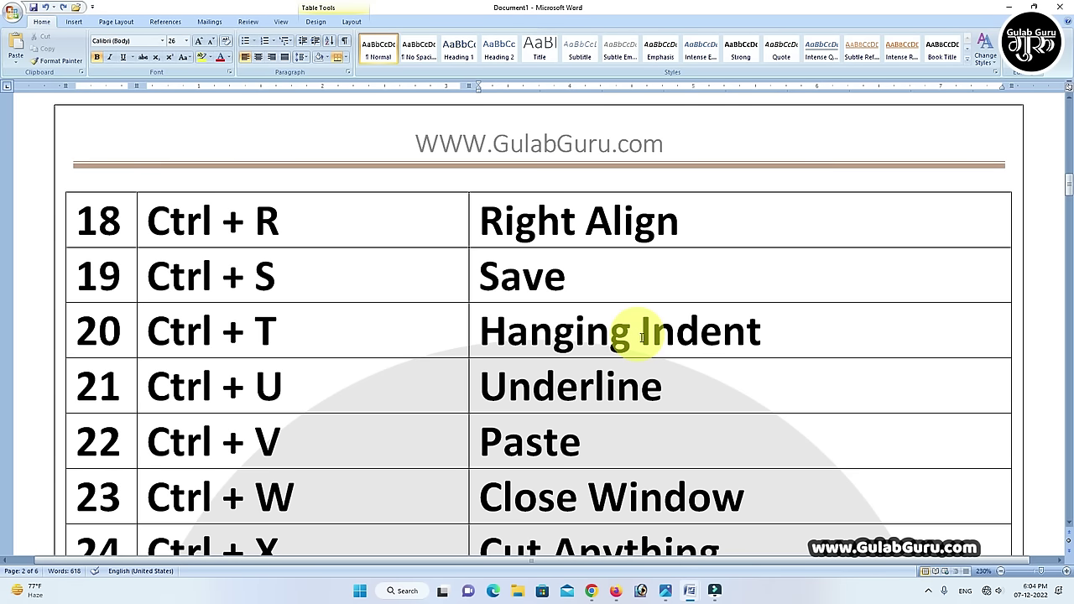
# - In Document2, indent the first paragraph, then bring it back to the left margin
pyautogui.moveTo(692, 593)
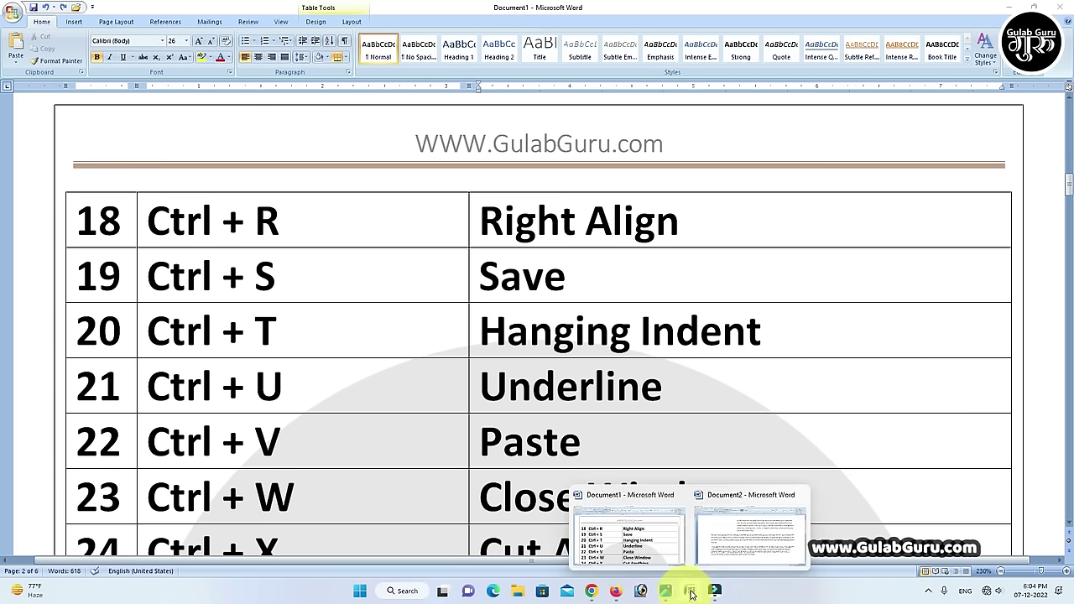
pyautogui.click(730, 541)
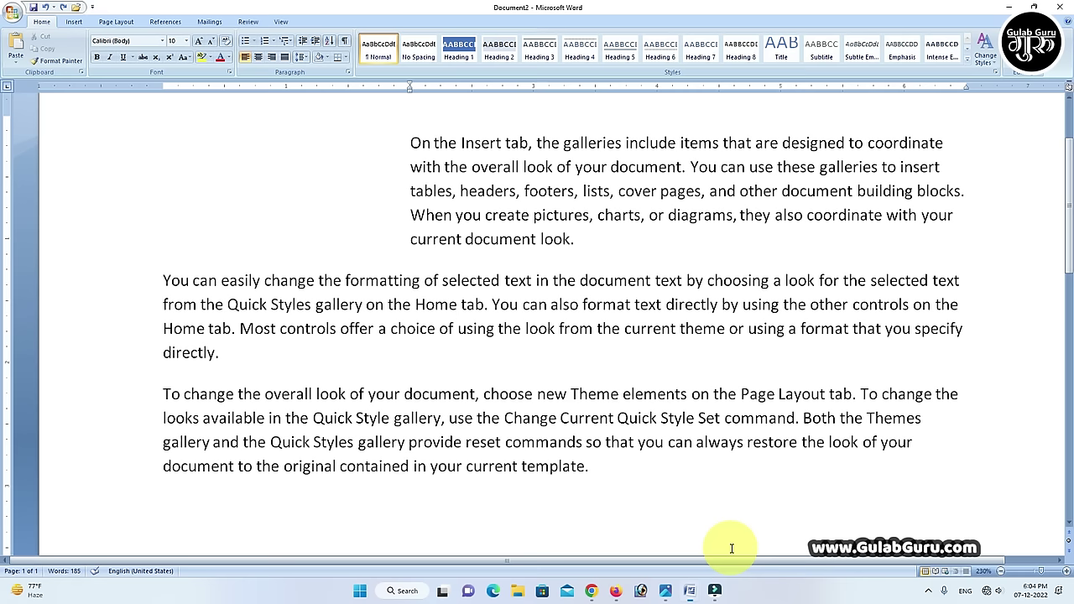
pyautogui.click(412, 142)
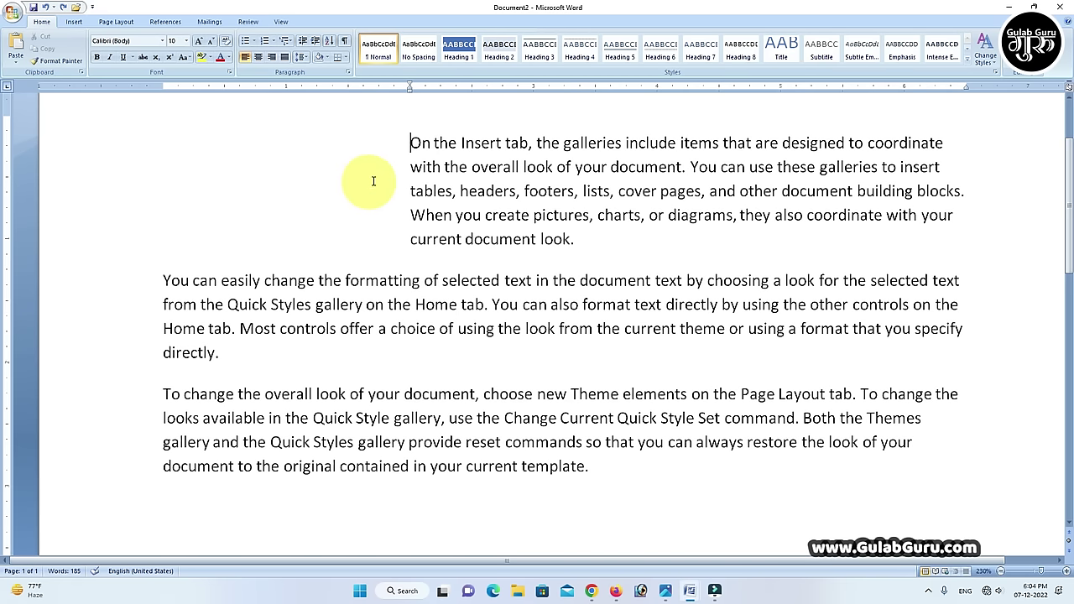
pyautogui.hotkey('ctrl', 'm')
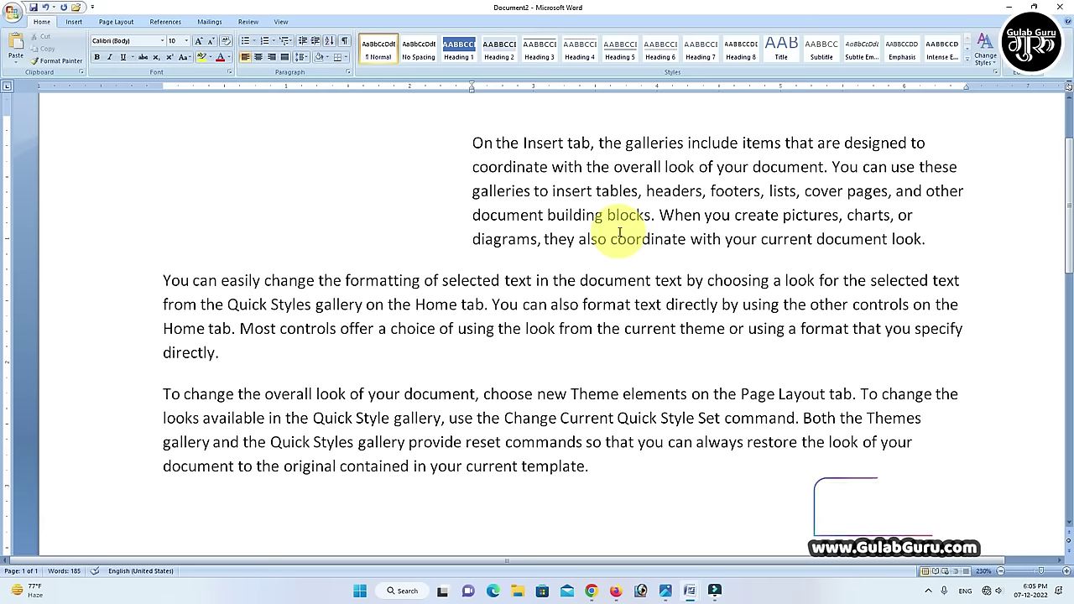
pyautogui.hotkey('ctrl', 'shift', 'm')
pyautogui.hotkey('ctrl', 'shift', 'm')
pyautogui.hotkey('ctrl', 'shift', 'm')
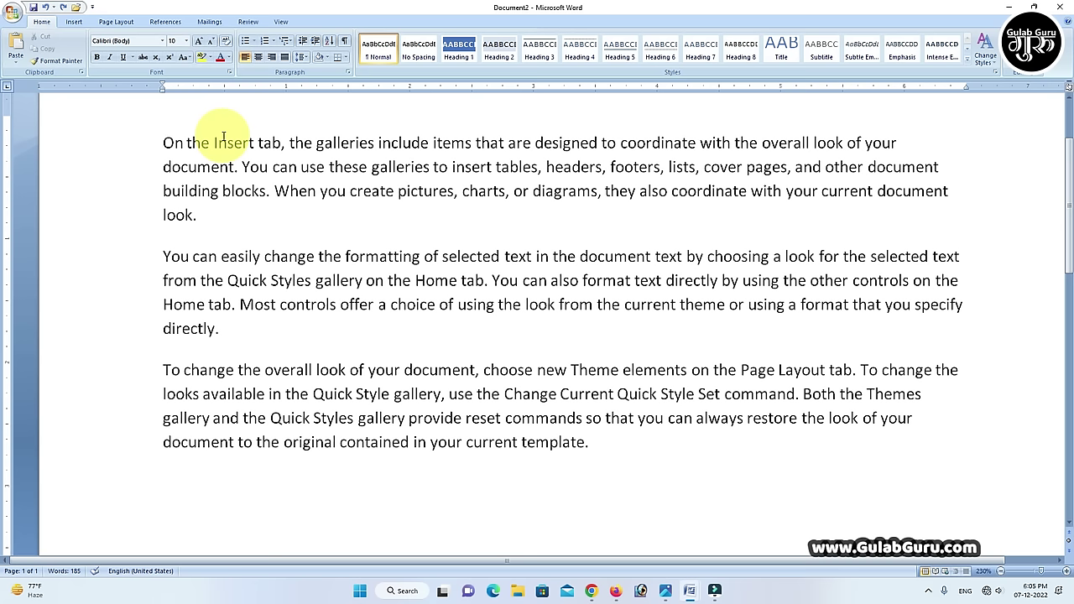
# - Give the first paragraph a three-level hanging indent with Ctrl+T, then remove it completely
pyautogui.hotkey('ctrl', 't')
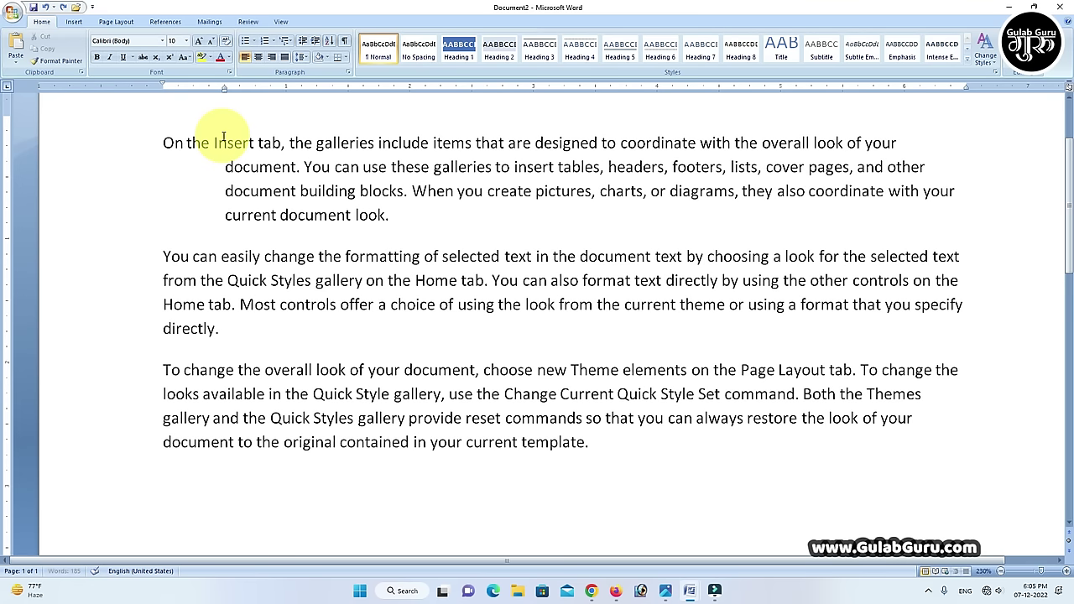
pyautogui.hotkey('ctrl', 't')
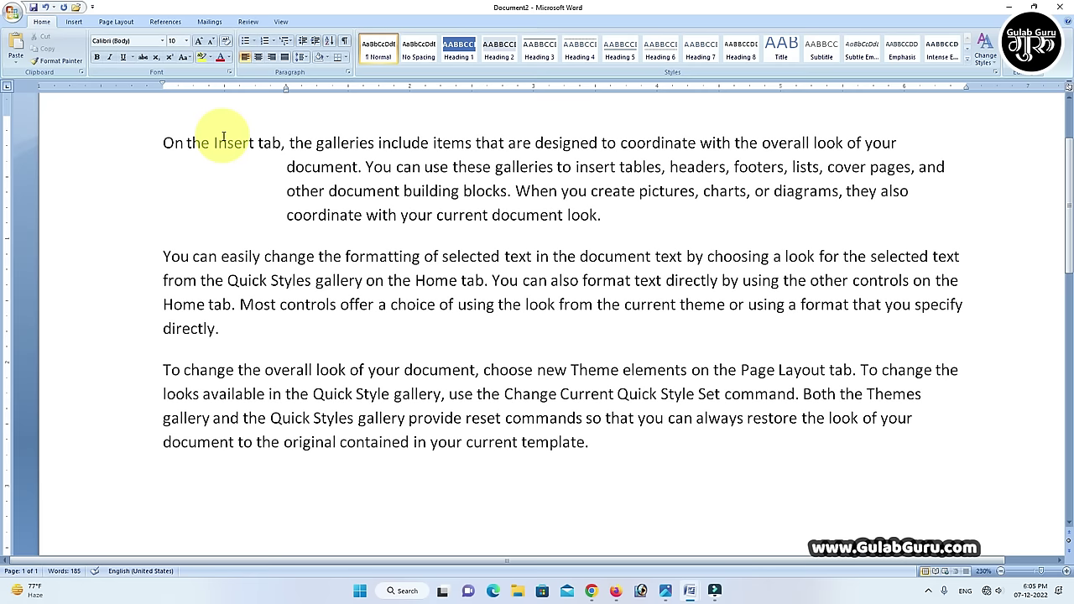
pyautogui.hotkey('ctrl', 't')
pyautogui.hotkey('ctrl', 't')
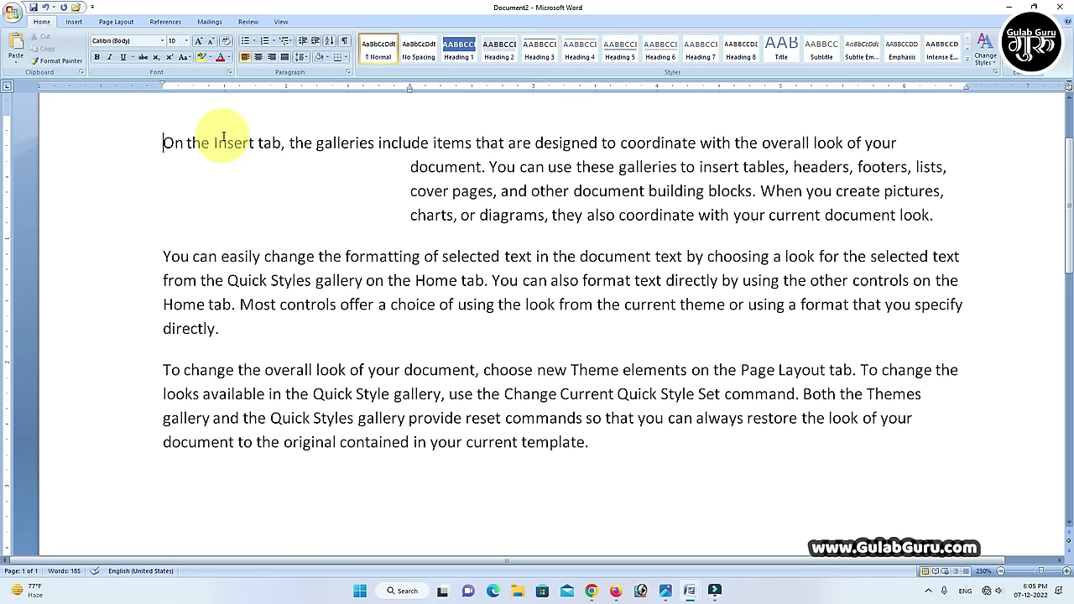
pyautogui.hotkey('ctrl', 'shift', 't')
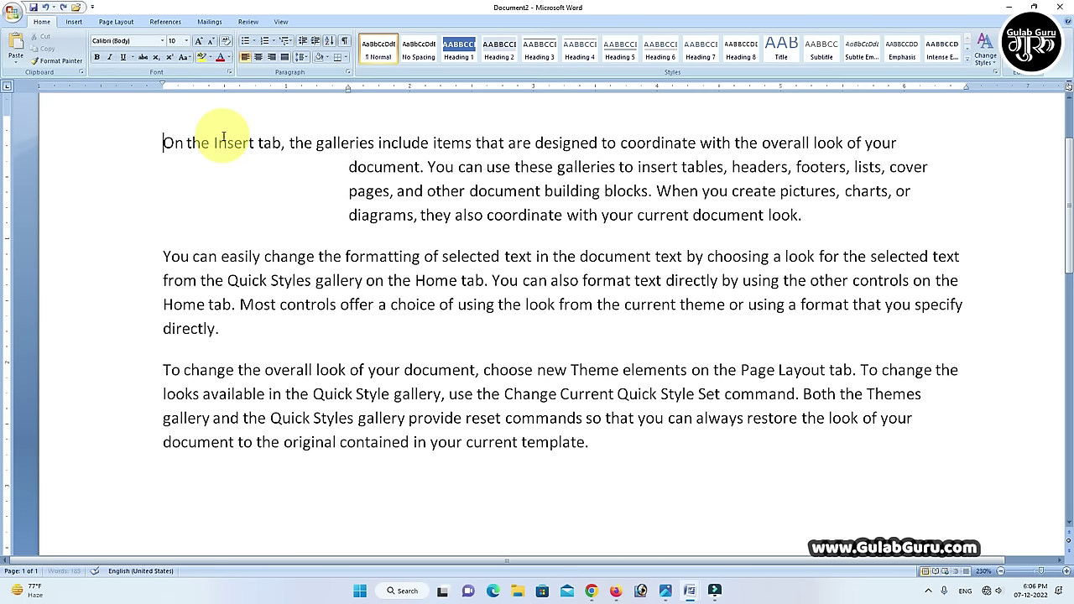
pyautogui.hotkey('ctrl', 'shift', 't')
pyautogui.hotkey('ctrl', 'shift', 't')
pyautogui.hotkey('ctrl', 'shift', 't')
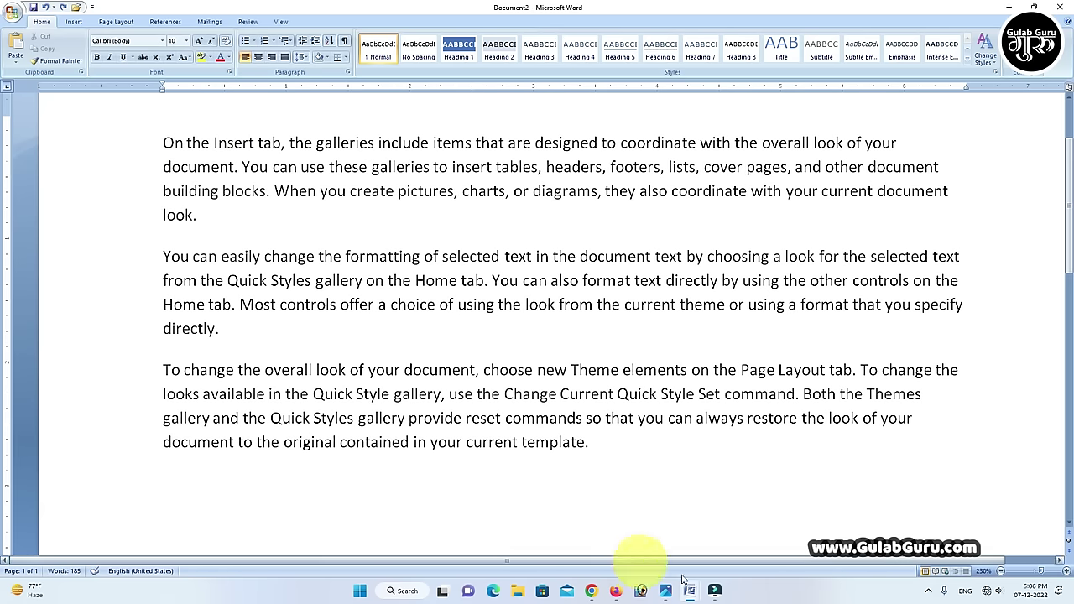
# - Back in Document1, underline the word Underline in row 21
pyautogui.moveTo(695, 596)
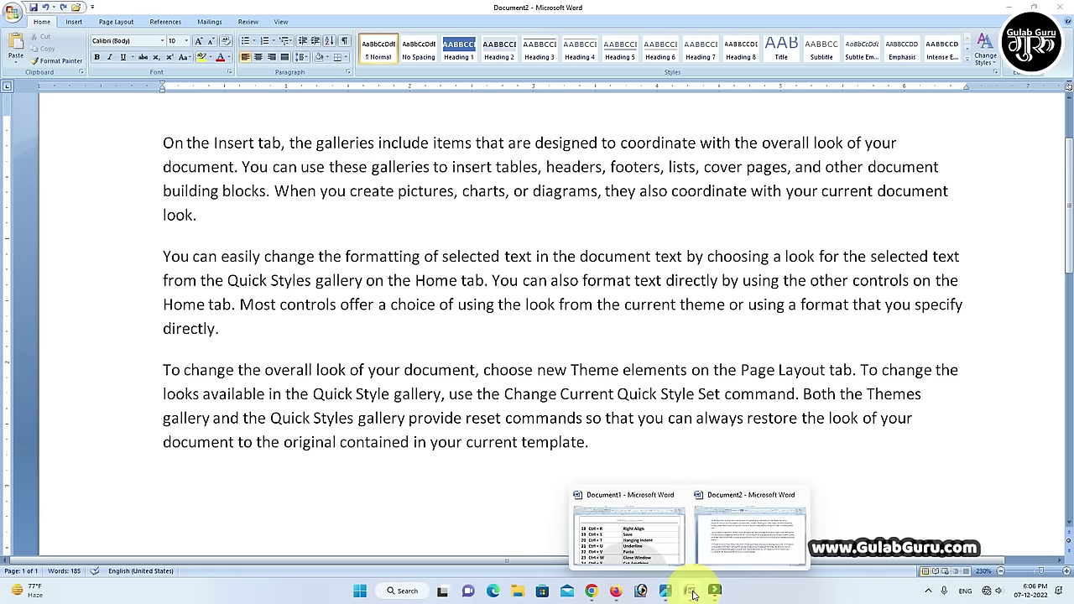
pyautogui.click(663, 558)
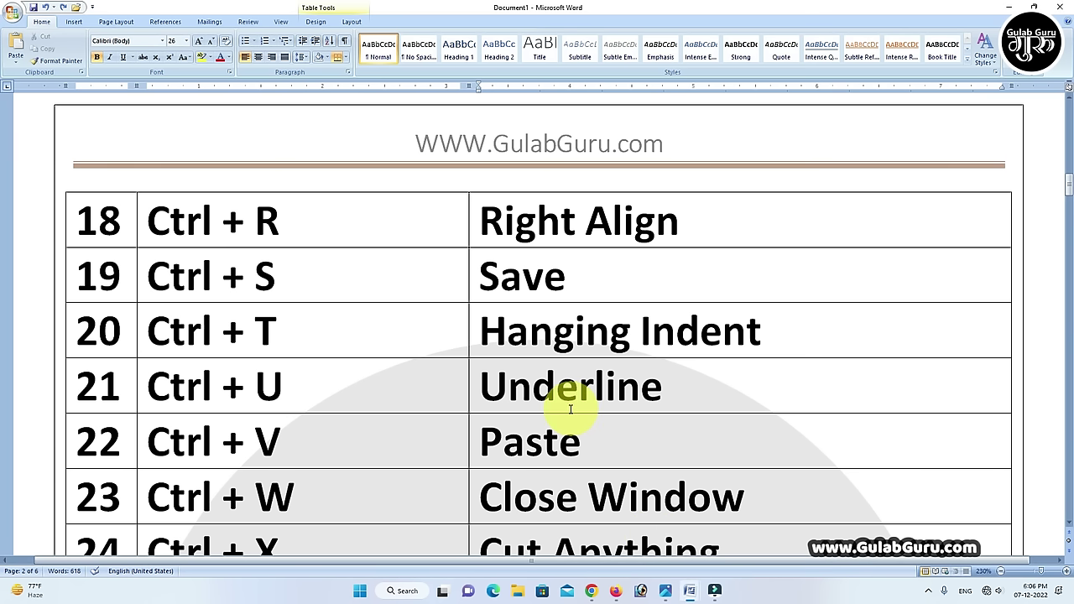
pyautogui.scroll(-1, 531, 328)
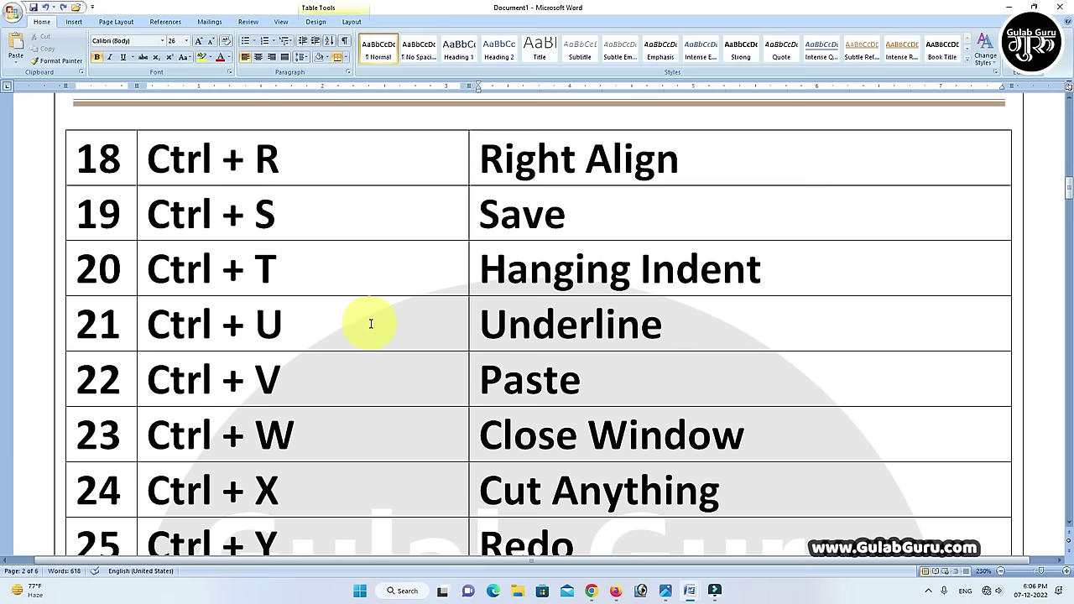
pyautogui.click(482, 325)
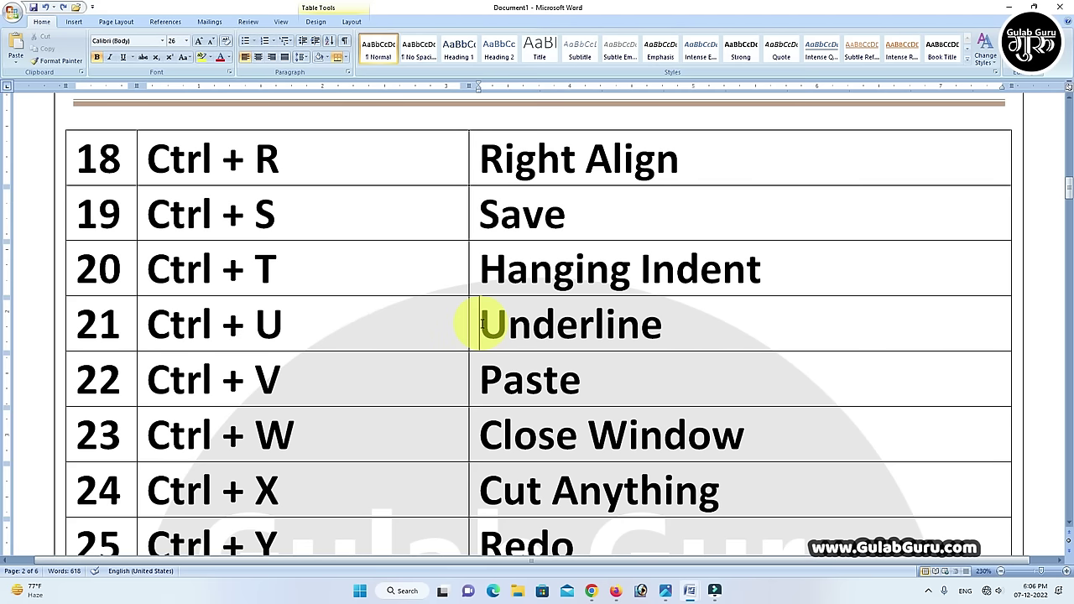
pyautogui.moveTo(482, 324); pyautogui.dragTo(663, 330)
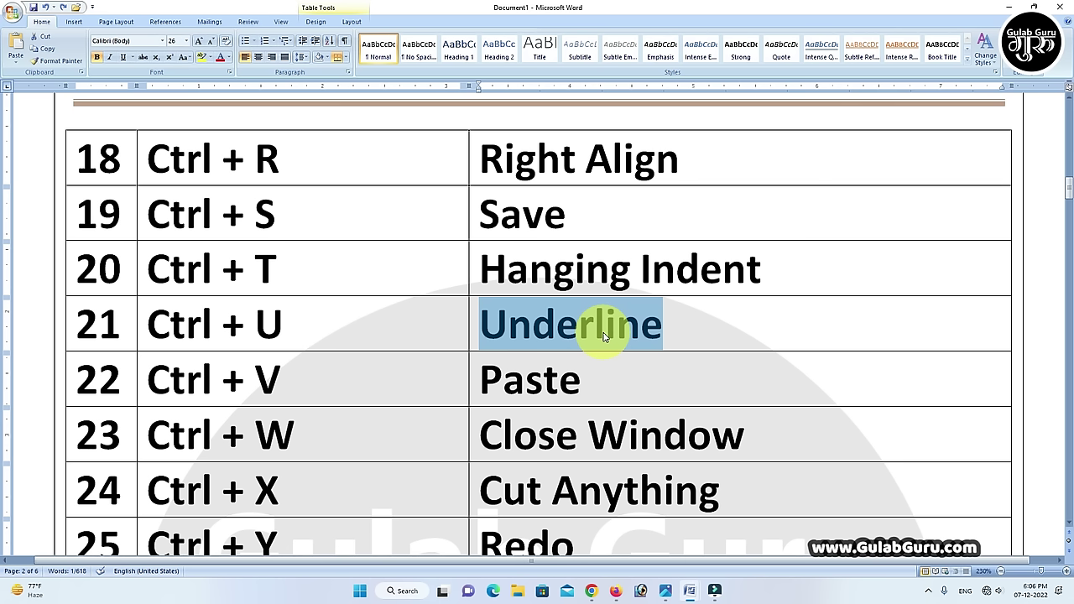
pyautogui.hotkey('ctrl', 'u')
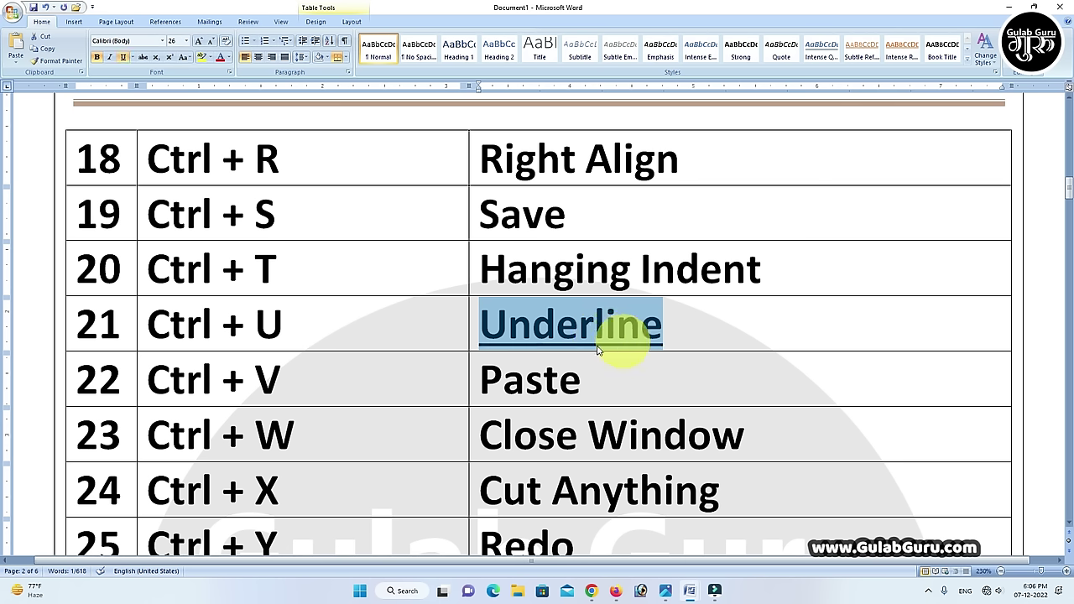
# - Reselect the word Underline and remove its underline
pyautogui.click(693, 329)
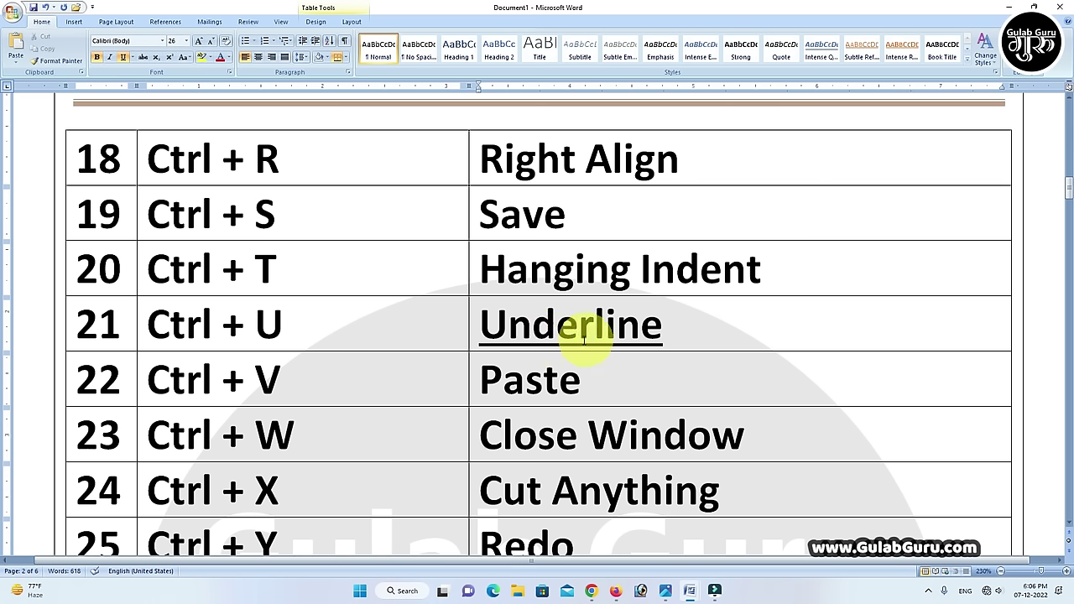
pyautogui.doubleClick(517, 336)
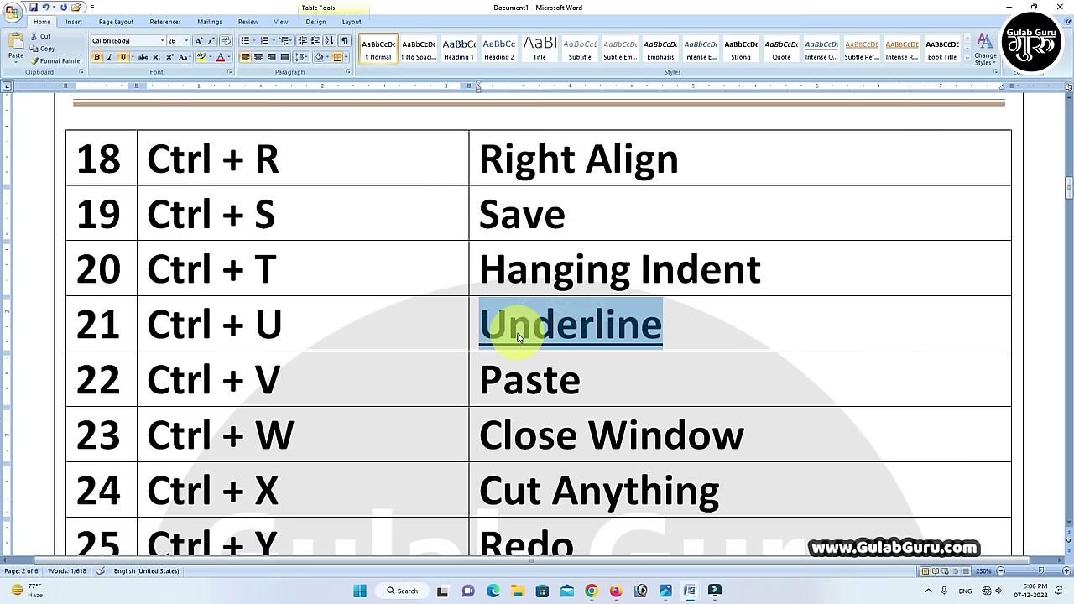
pyautogui.hotkey('ctrl', 'u')
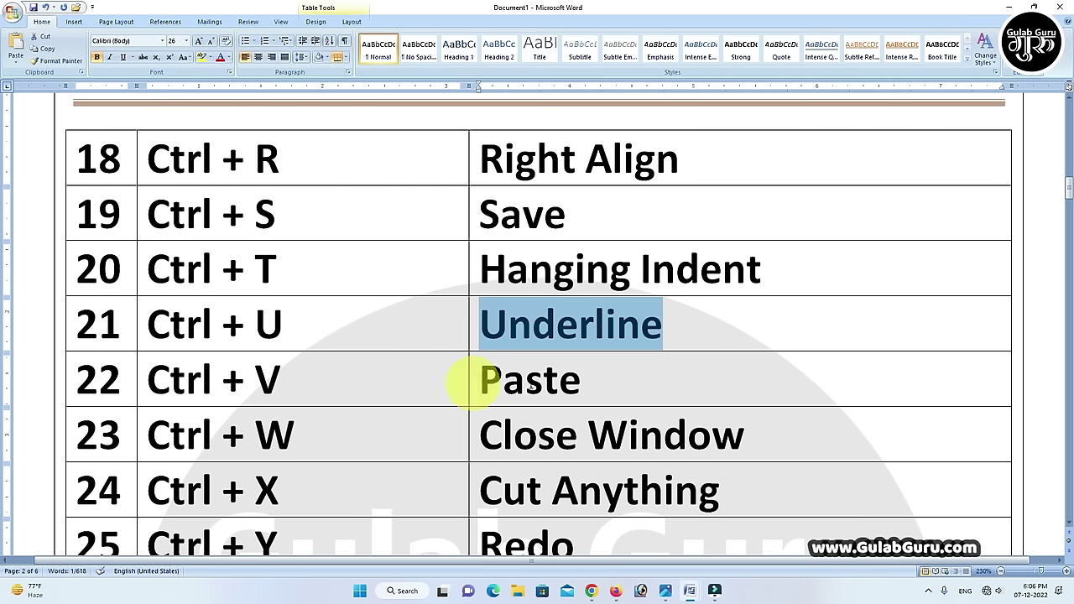
pyautogui.click(619, 379)
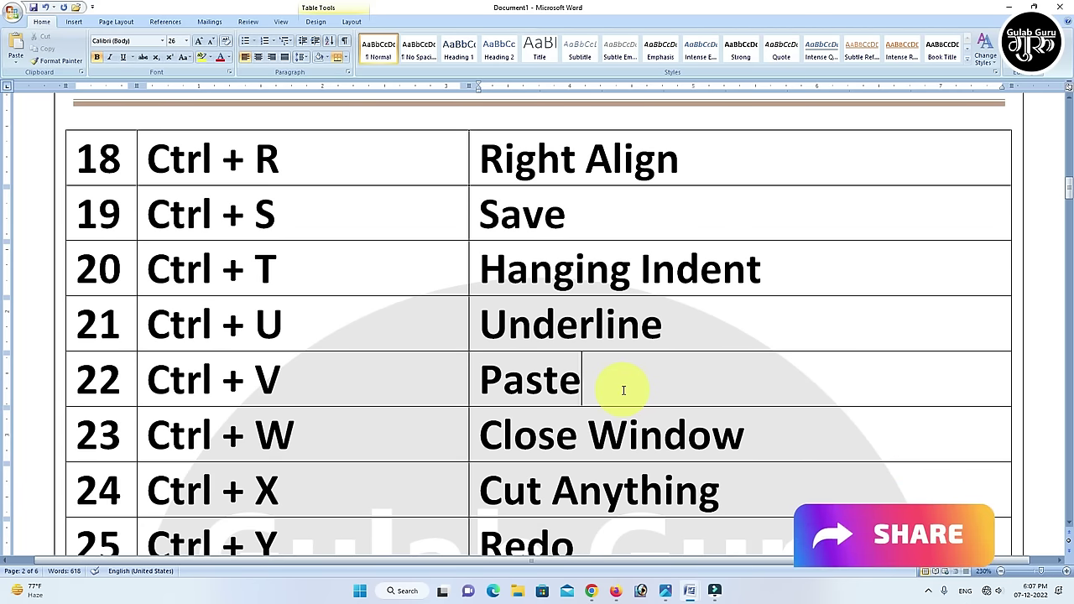
pyautogui.hotkey('ctrl', 'Home')
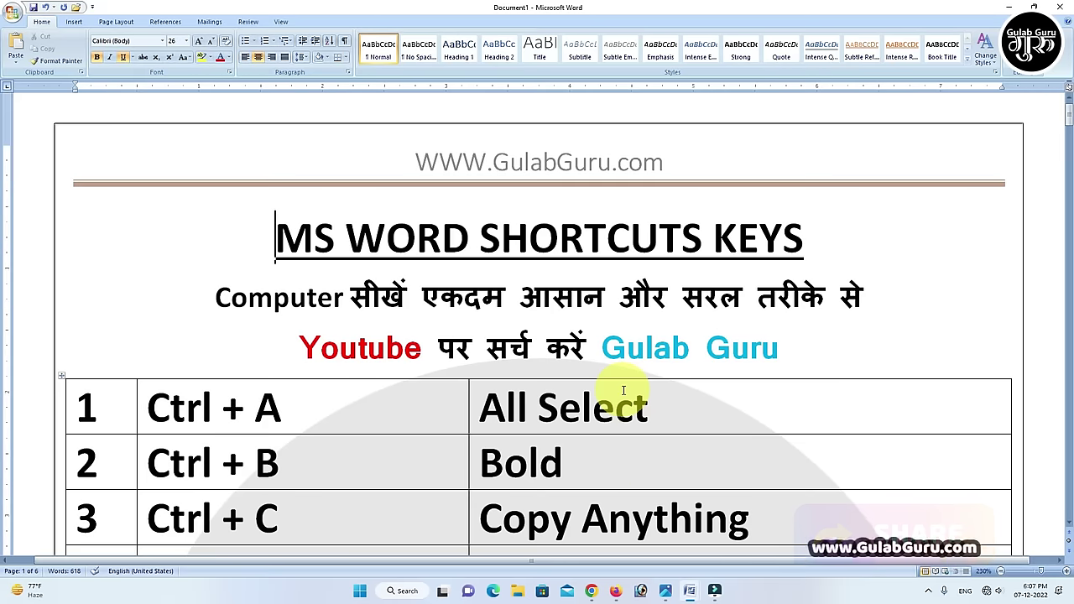
pyautogui.scroll(-2, 623, 394)
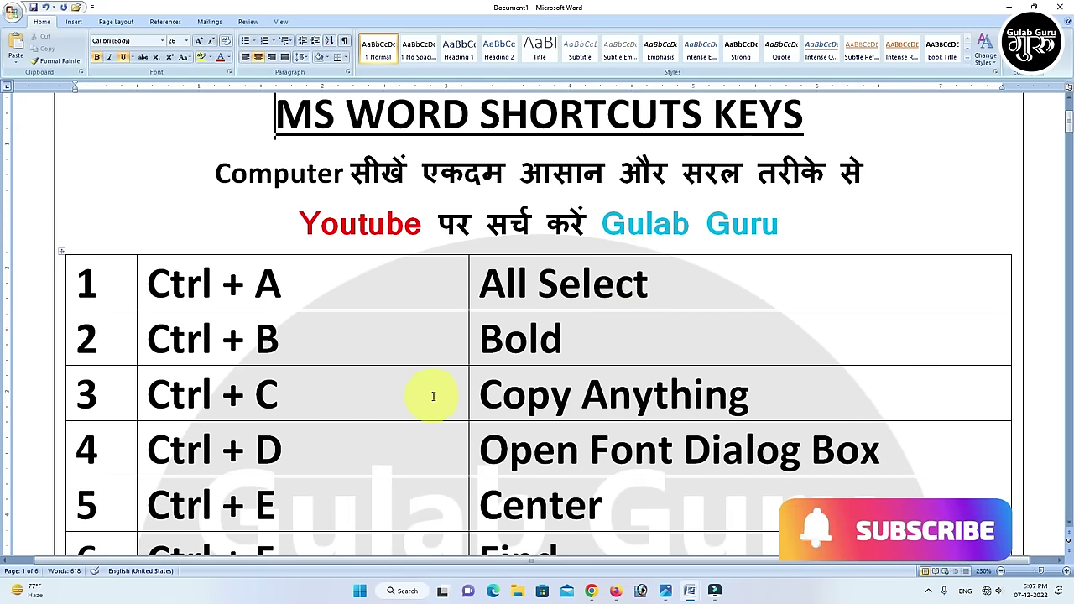
pyautogui.scroll(-3, 487, 392)
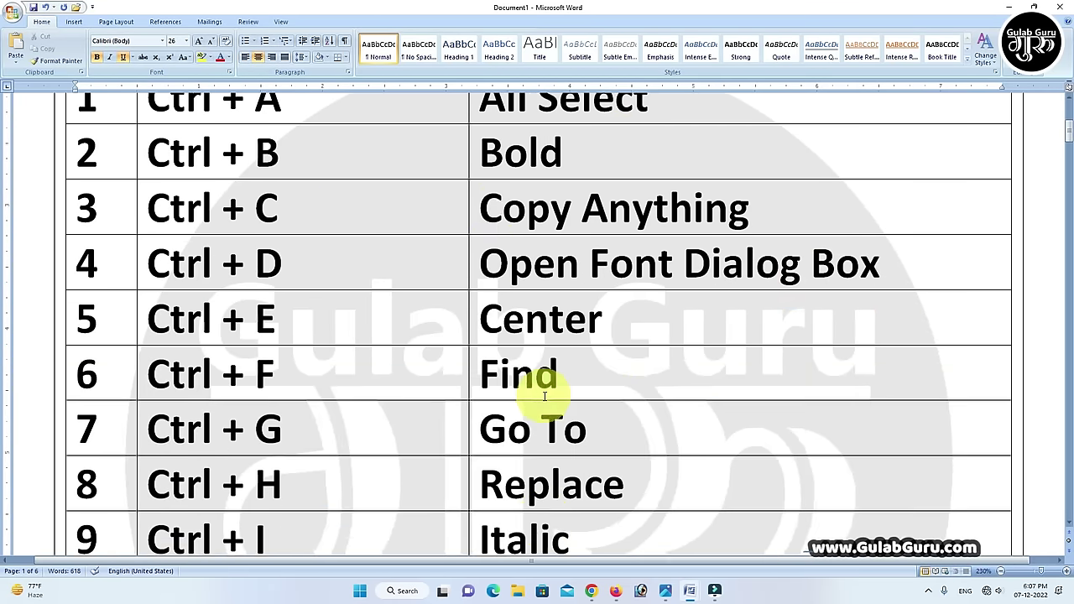
pyautogui.scroll(-2, 523, 378)
pyautogui.scroll(-1, 532, 384)
pyautogui.scroll(-6, 544, 396)
pyautogui.scroll(-3, 545, 396)
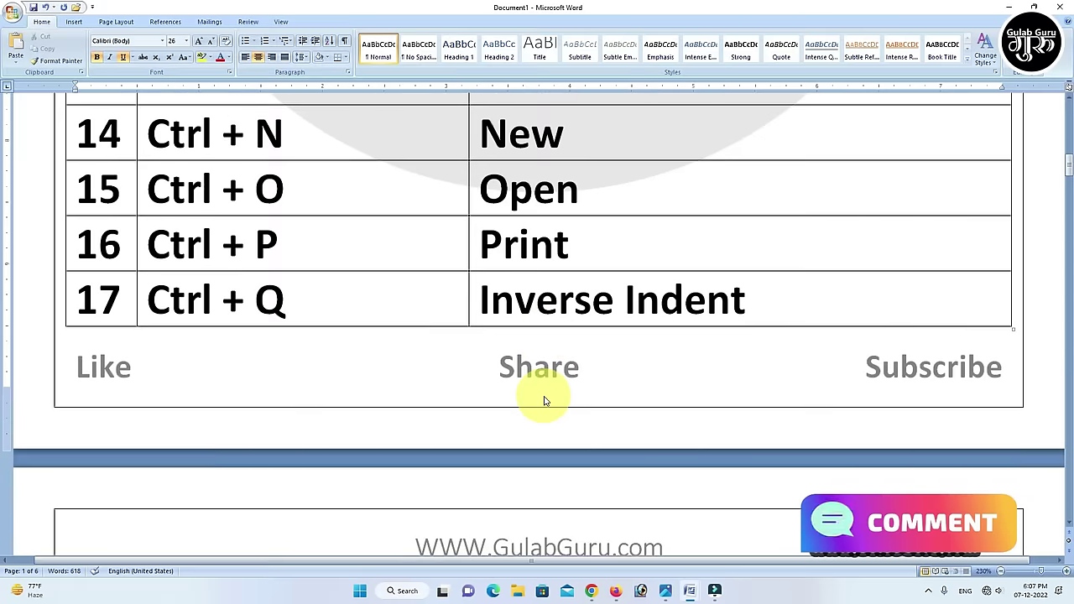
pyautogui.scroll(-2, 545, 396)
pyautogui.scroll(-1, 545, 396)
pyautogui.scroll(-4, 545, 397)
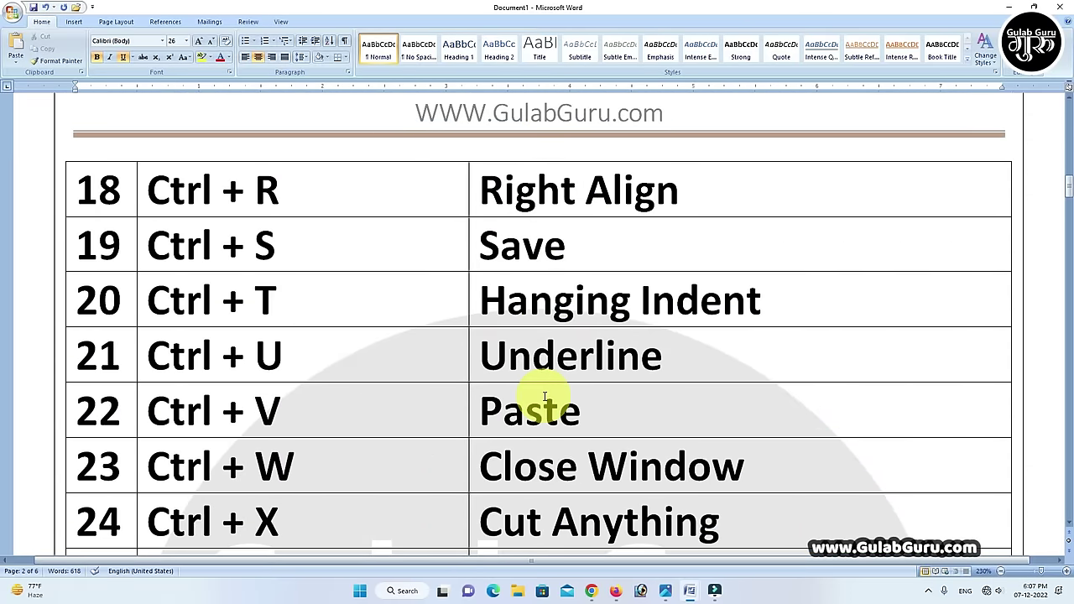
pyautogui.scroll(-1, 544, 406)
pyautogui.click(593, 355)
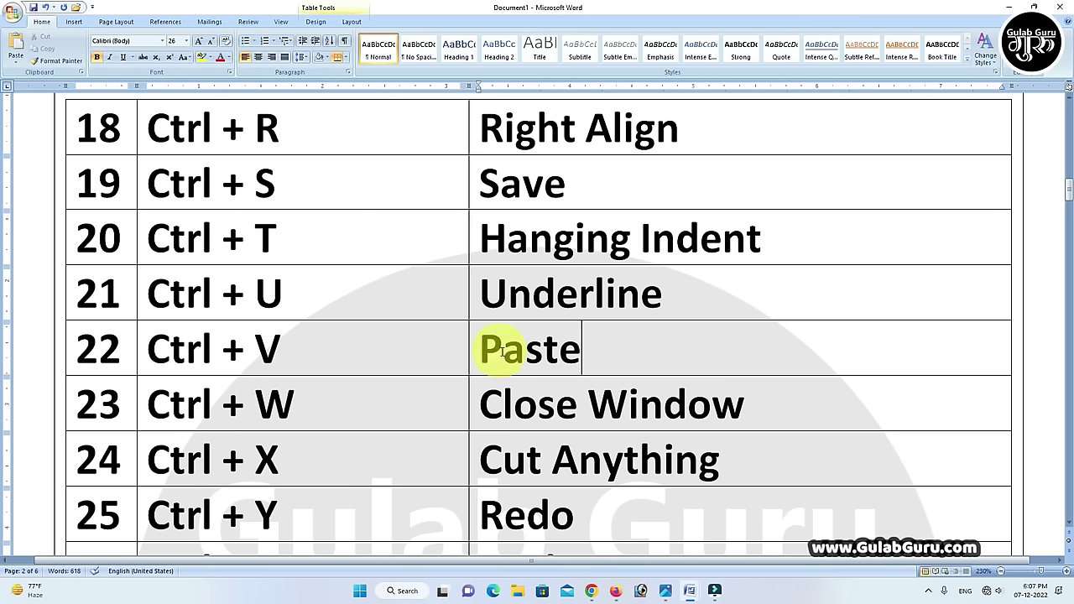
pyautogui.scroll(-1, 583, 347)
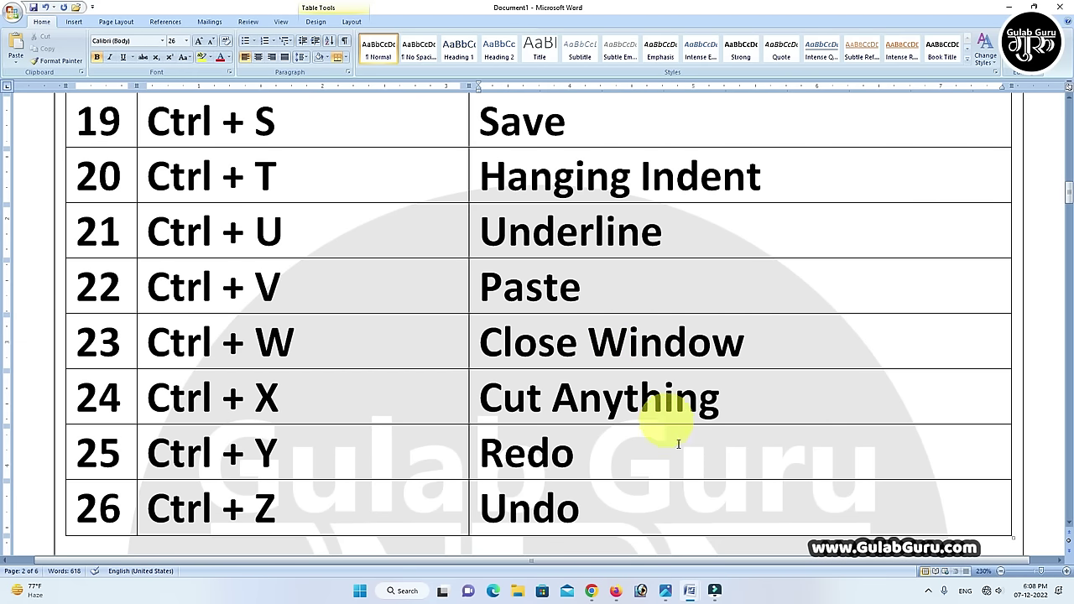
# - Close Document2 with Ctrl+W, discarding its unsaved changes
pyautogui.moveTo(702, 596)
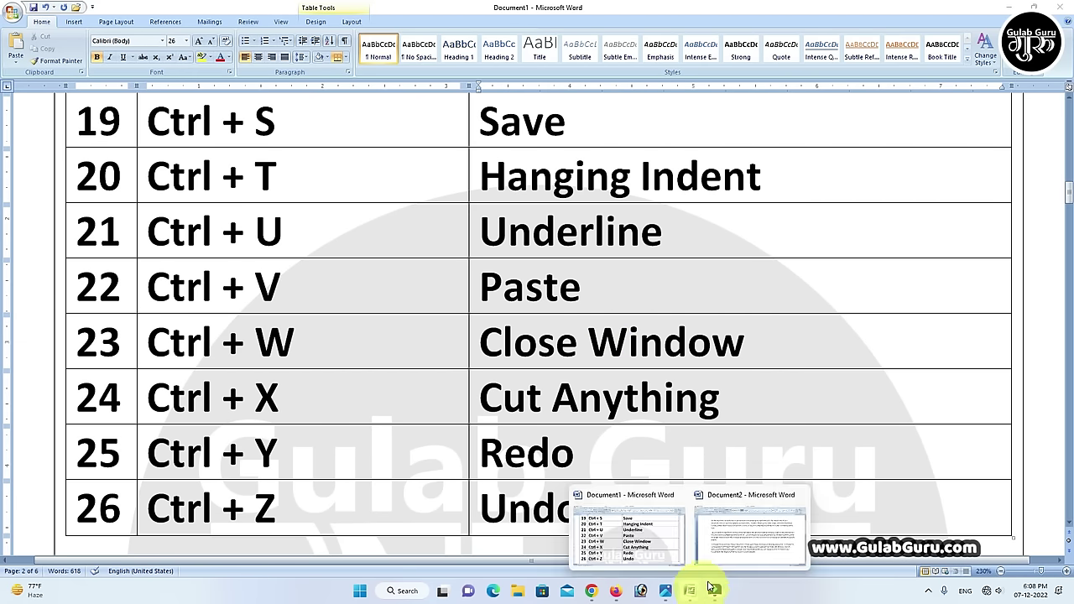
pyautogui.click(734, 535)
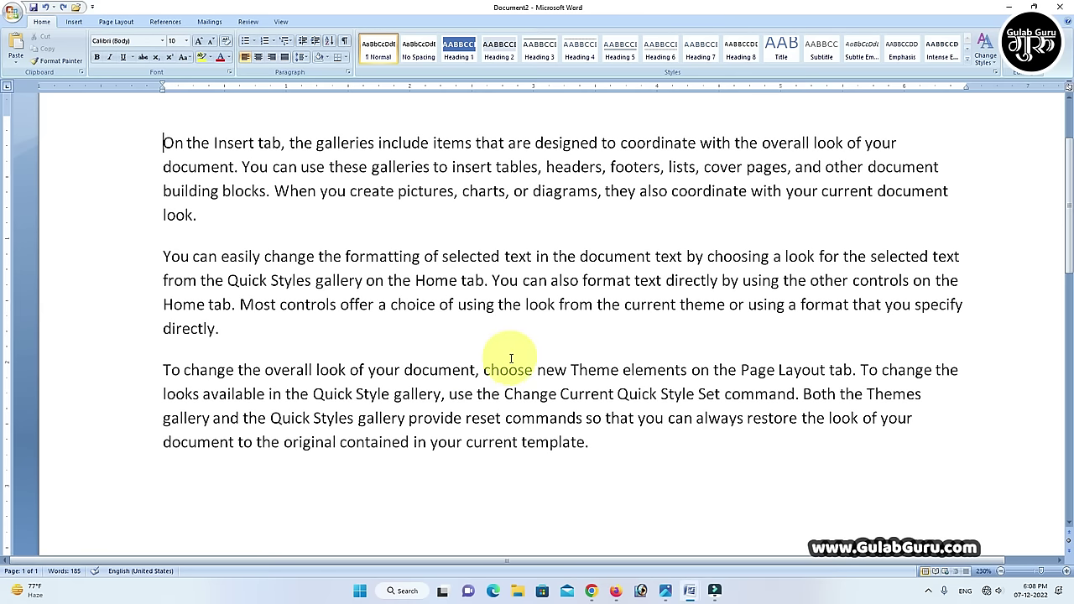
pyautogui.hotkey('ctrl', 'w')
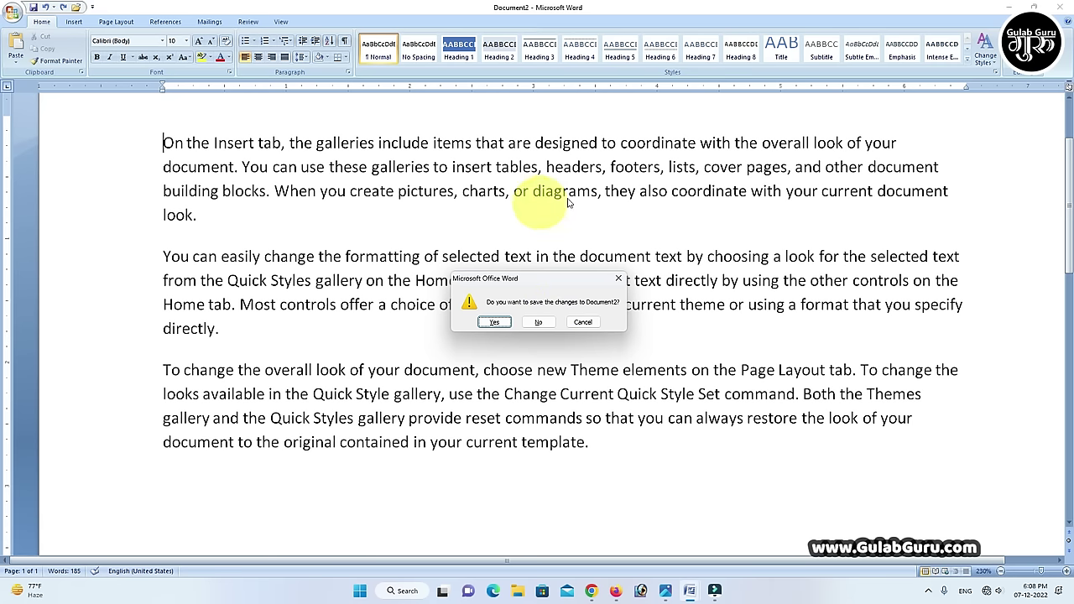
pyautogui.click(538, 323)
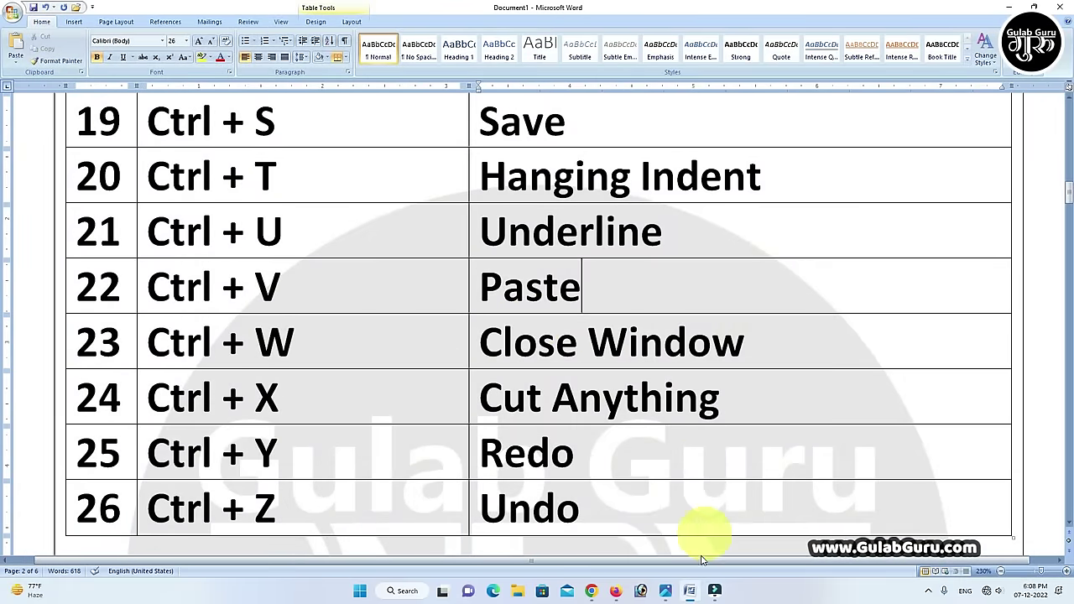
# - Place the insertion point after Close Window, then after Cut Anything in the table
pyautogui.moveTo(690, 591)
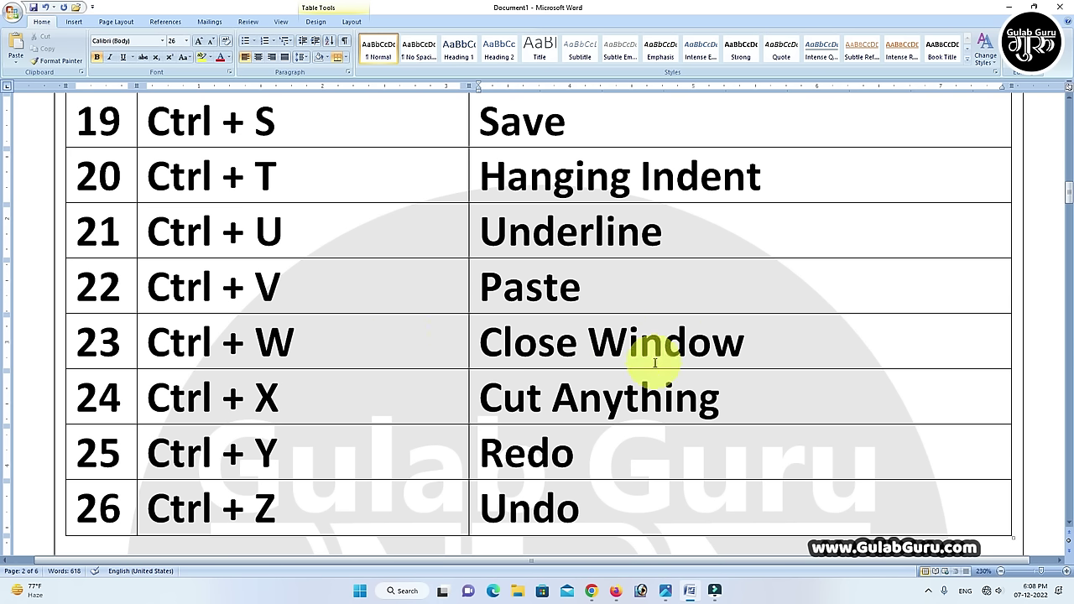
pyautogui.click(750, 352)
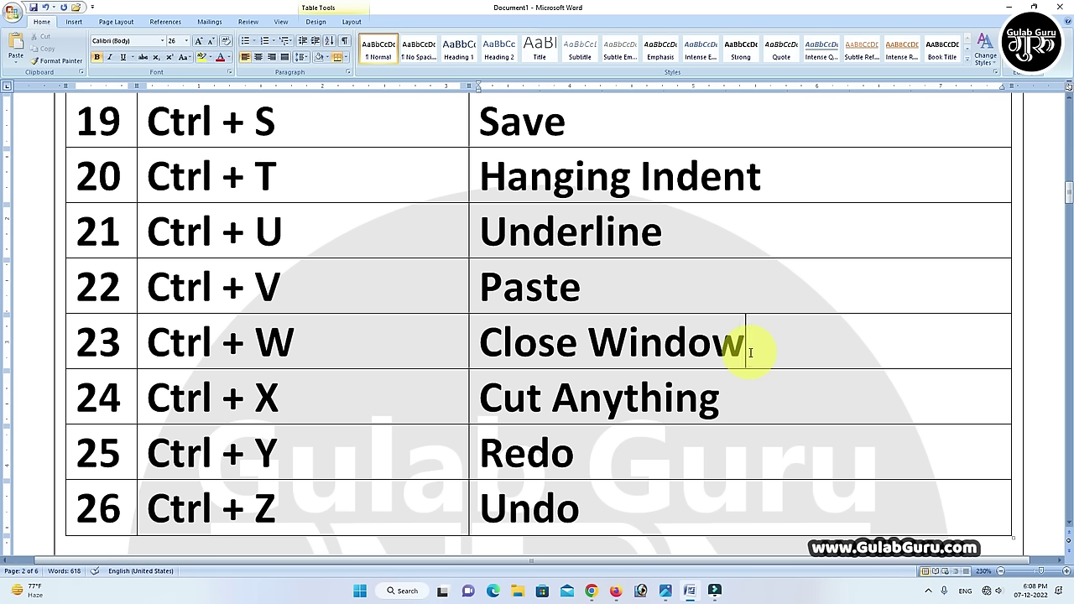
pyautogui.click(730, 396)
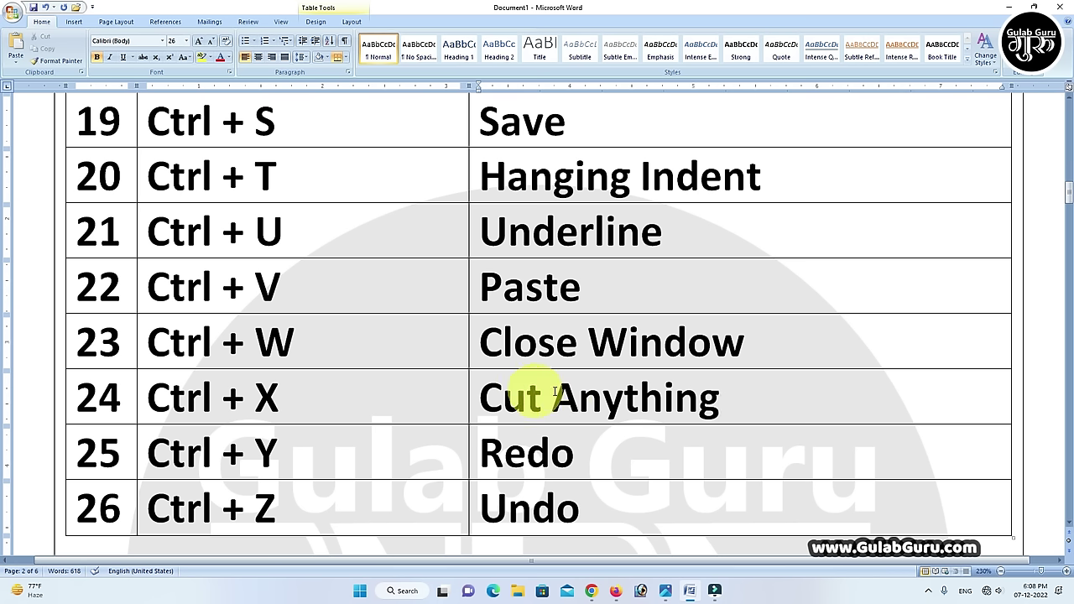
pyautogui.click(477, 340)
pyautogui.moveTo(542, 396); pyautogui.dragTo(480, 399)
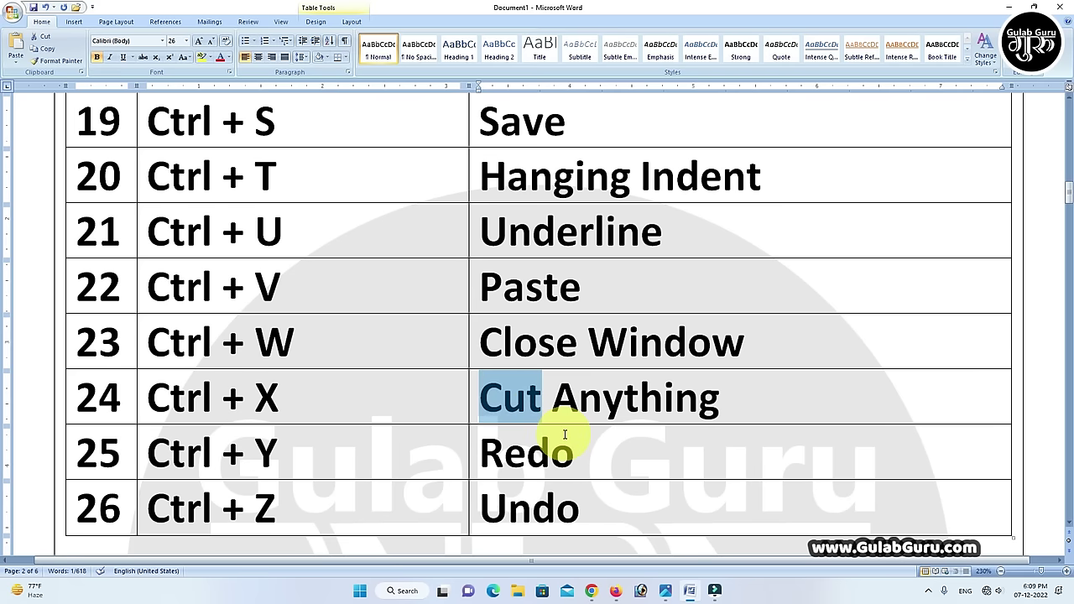
pyautogui.hotkey('ctrl', 'x')
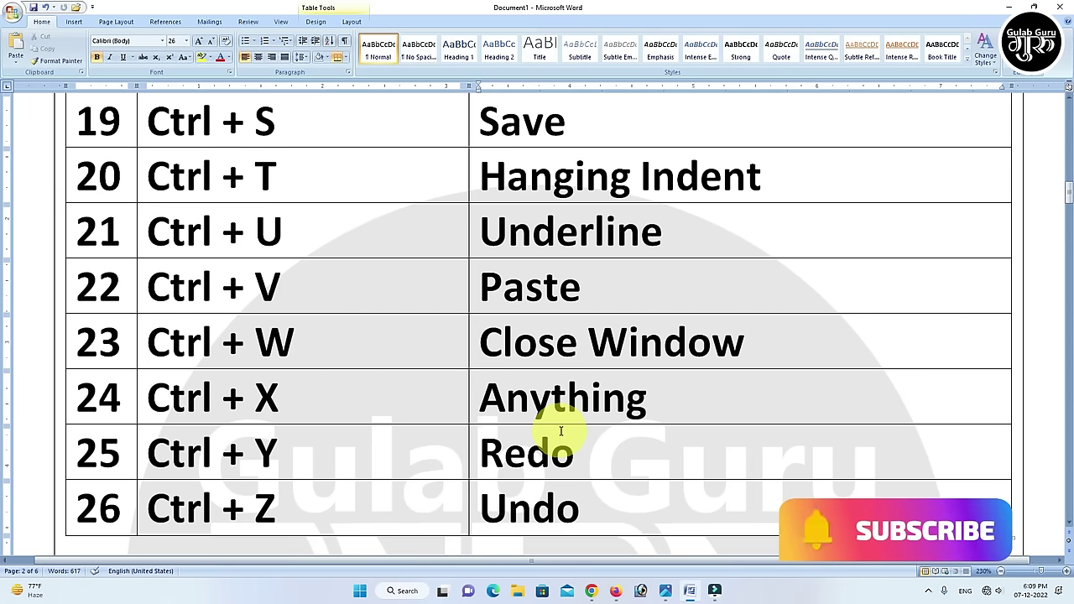
pyautogui.hotkey('ctrl', 'v')
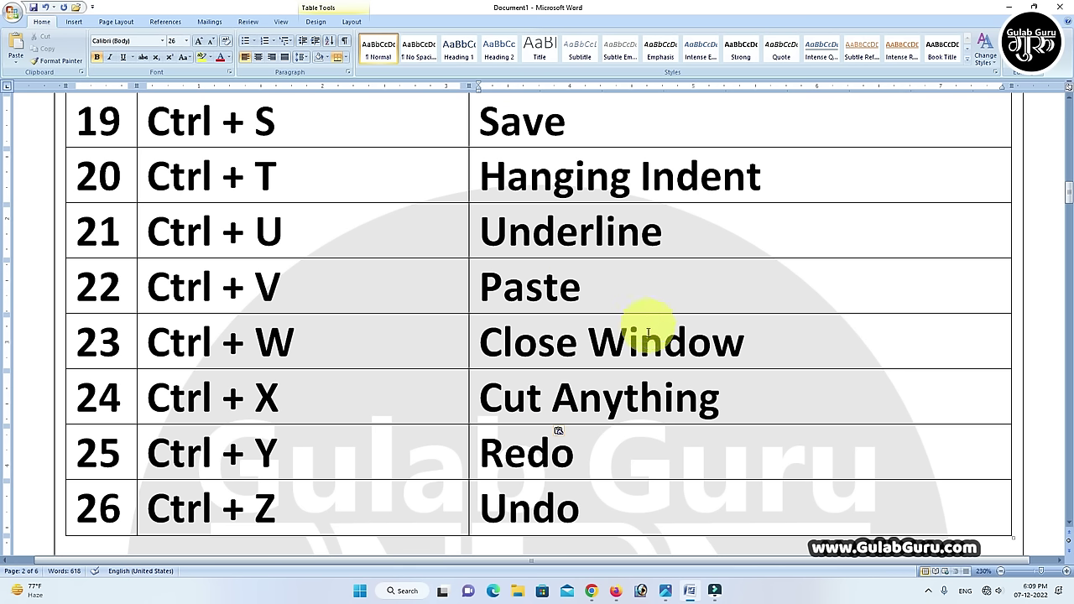
pyautogui.scroll(-1, 537, 401)
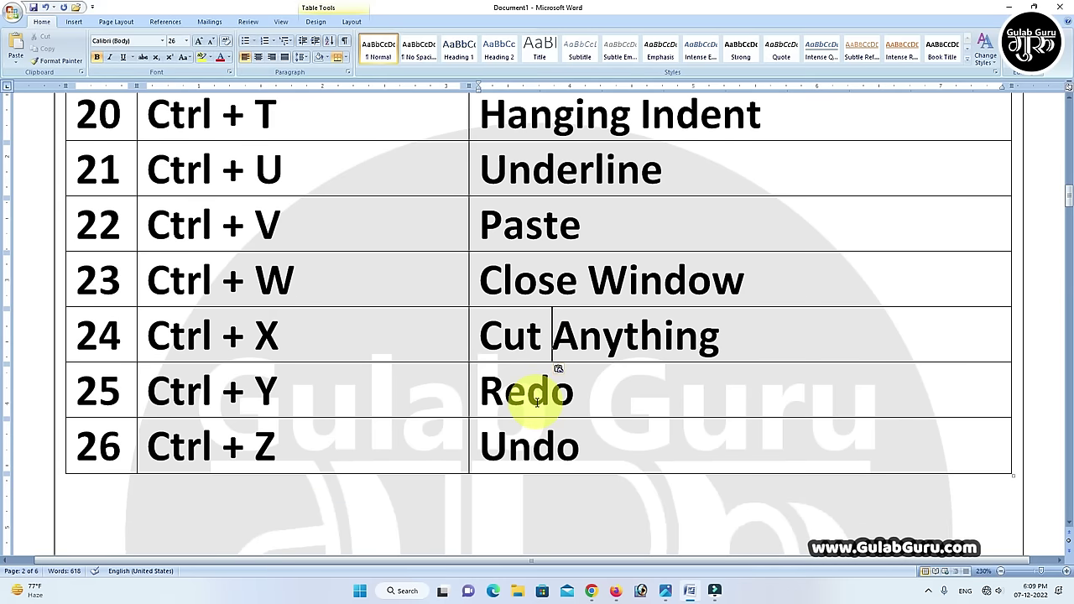
pyautogui.scroll(-1, 537, 401)
pyautogui.click(604, 335)
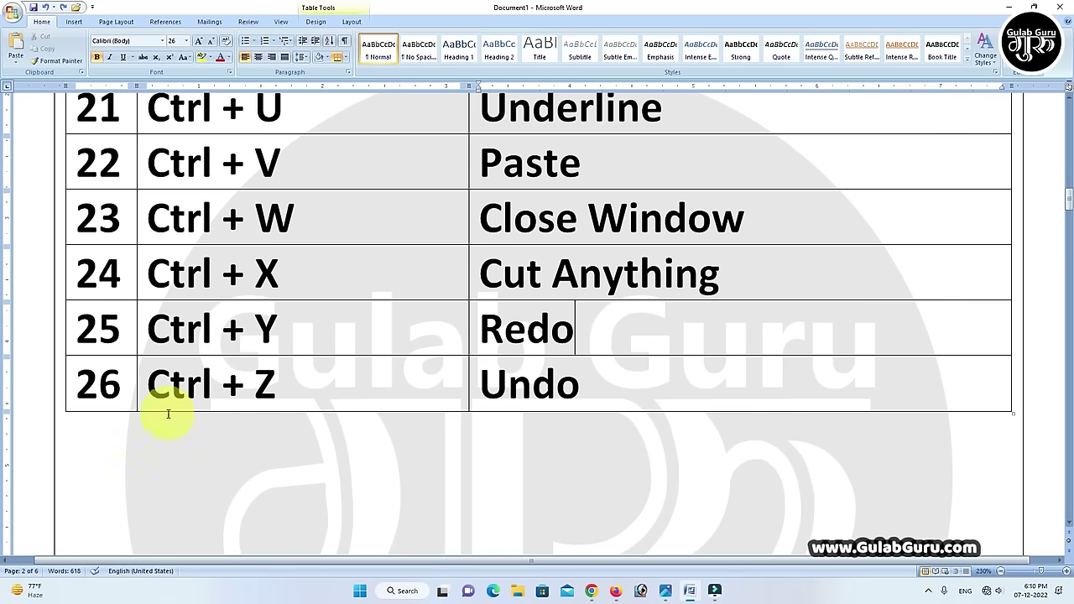
pyautogui.click(594, 392)
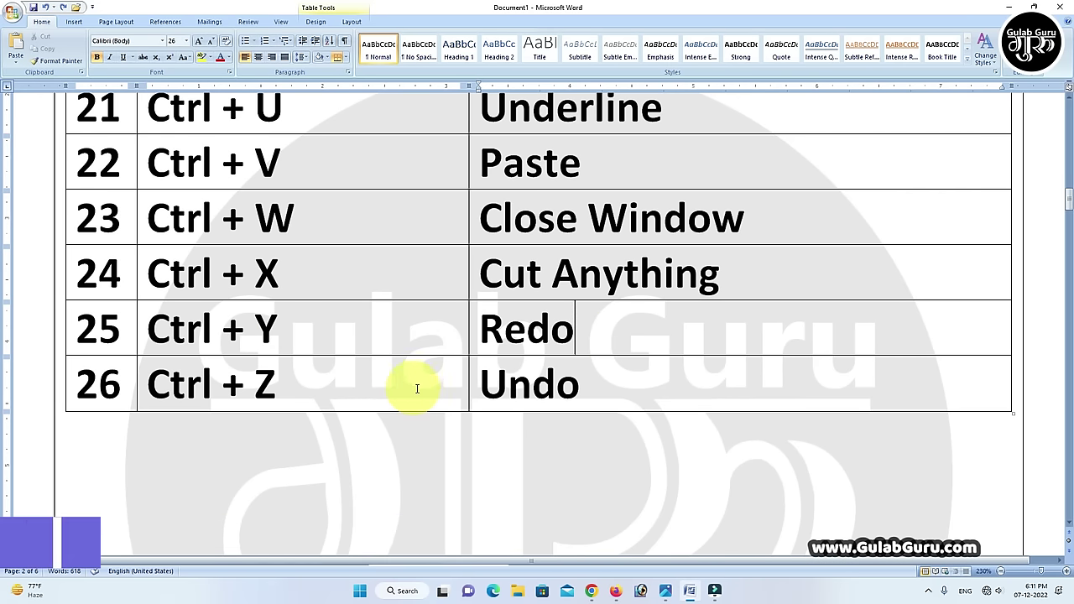
pyautogui.moveTo(578, 386); pyautogui.dragTo(487, 394)
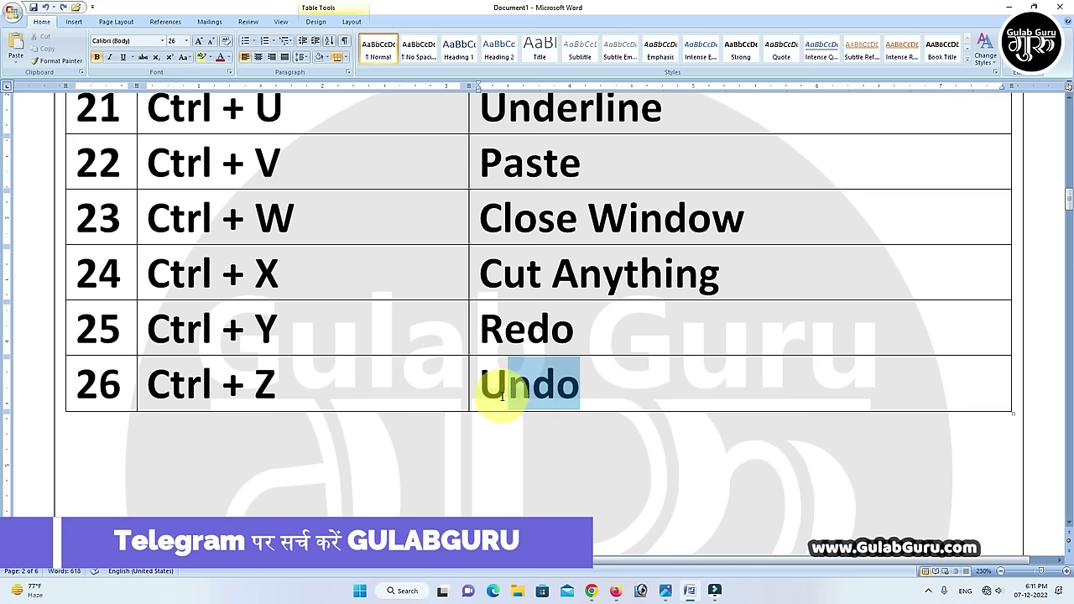
pyautogui.press('Delete')
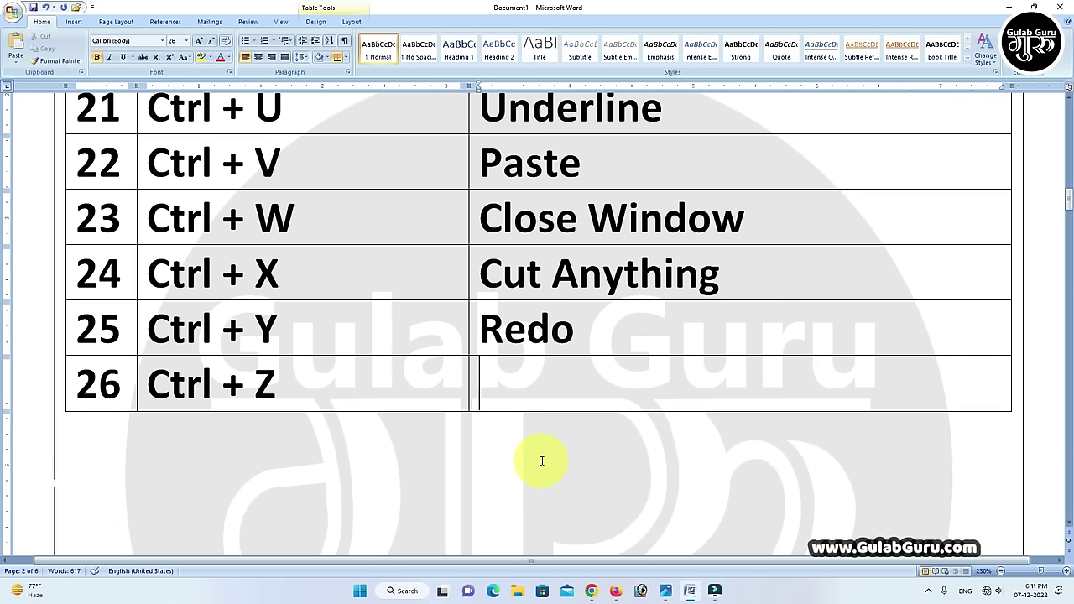
pyautogui.hotkey('ctrl', 'z')
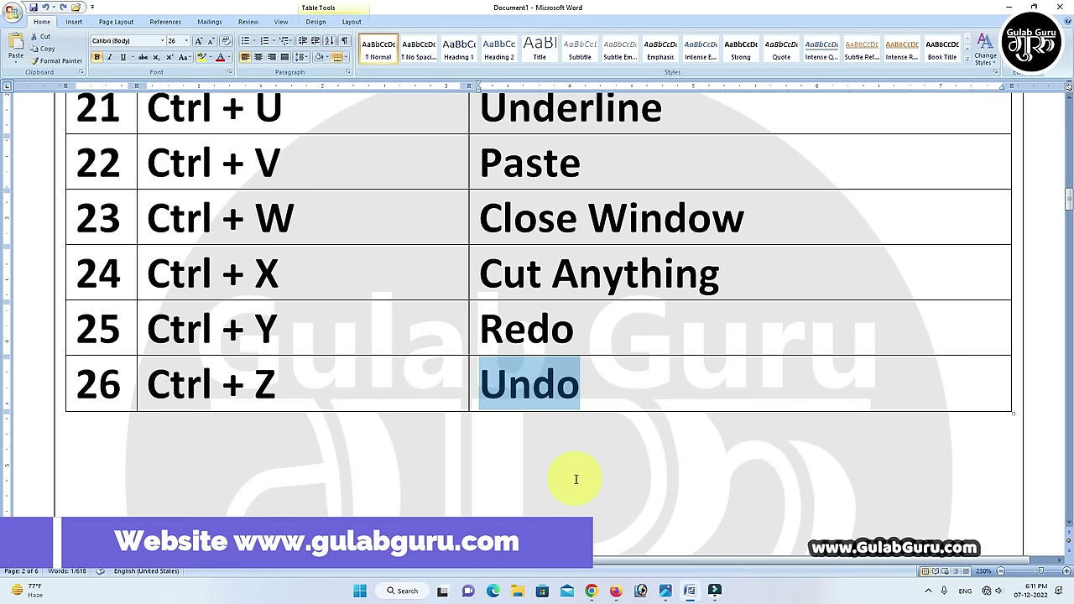
pyautogui.press('Delete')
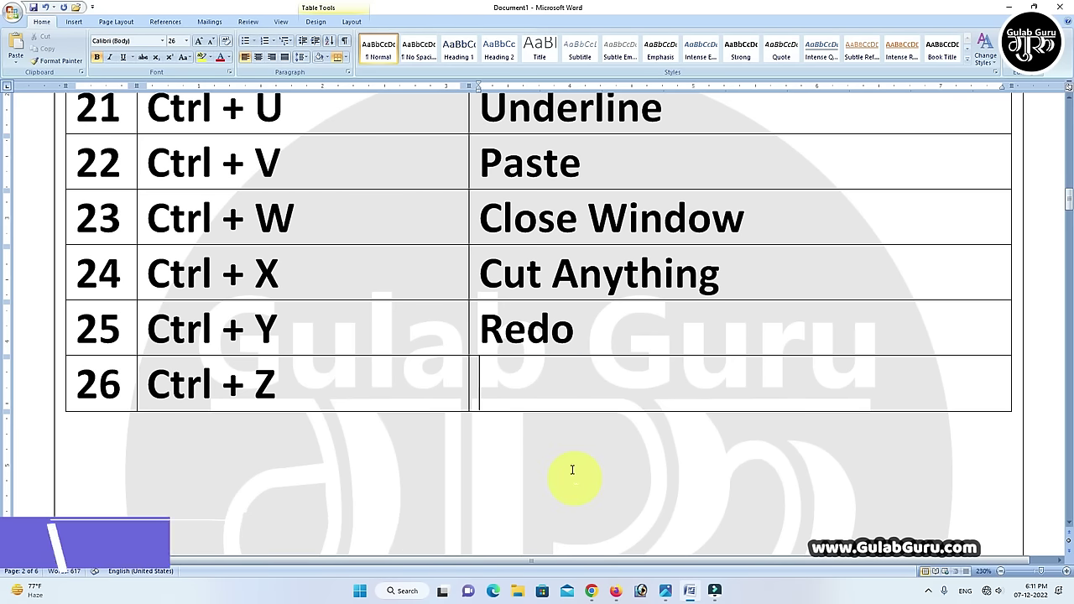
pyautogui.hotkey('ctrl', 'z')
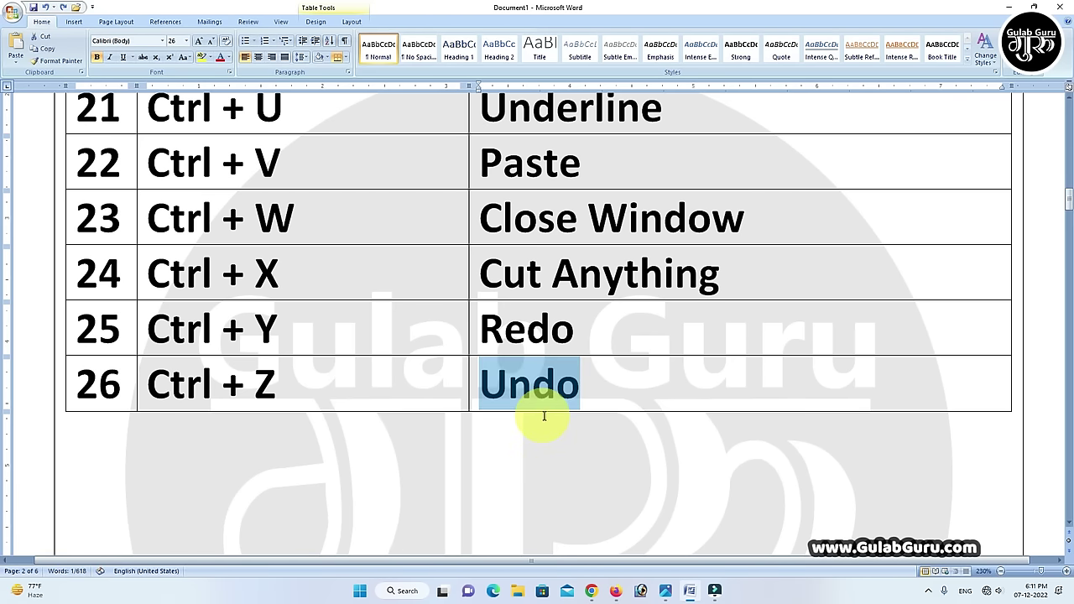
pyautogui.click(597, 394)
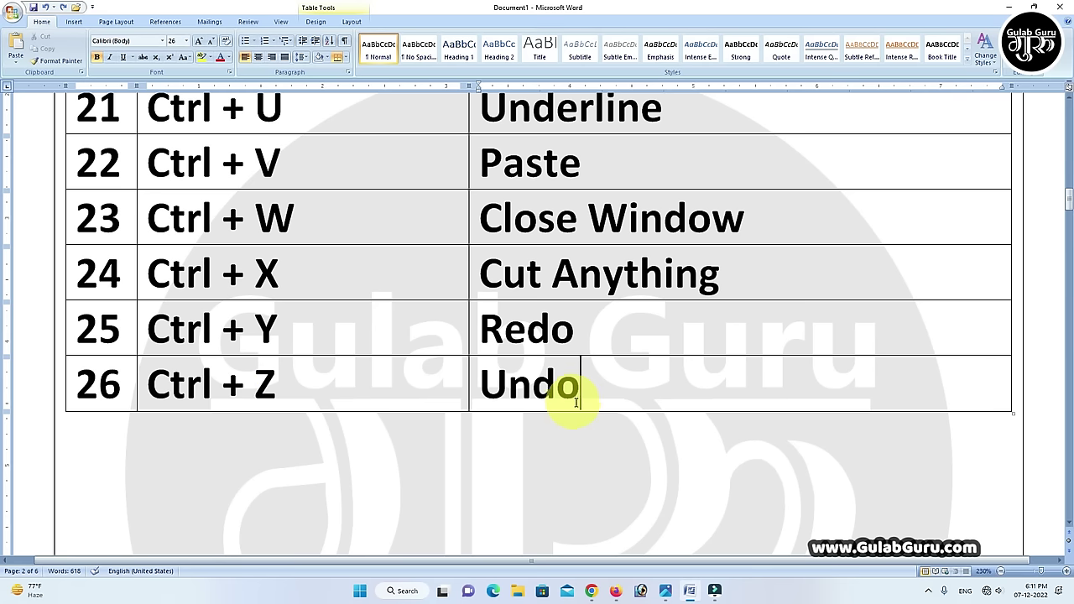
# - Scroll down to rows 27–32 and place the cursor at the end of Paste Special
pyautogui.scroll(-3, 579, 402)
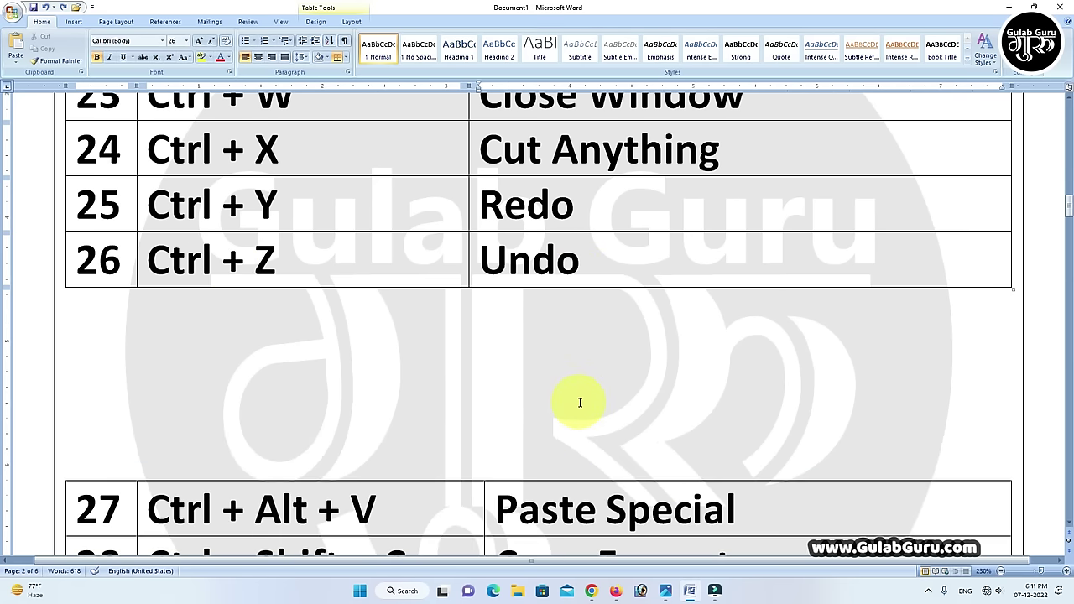
pyautogui.scroll(-1, 579, 403)
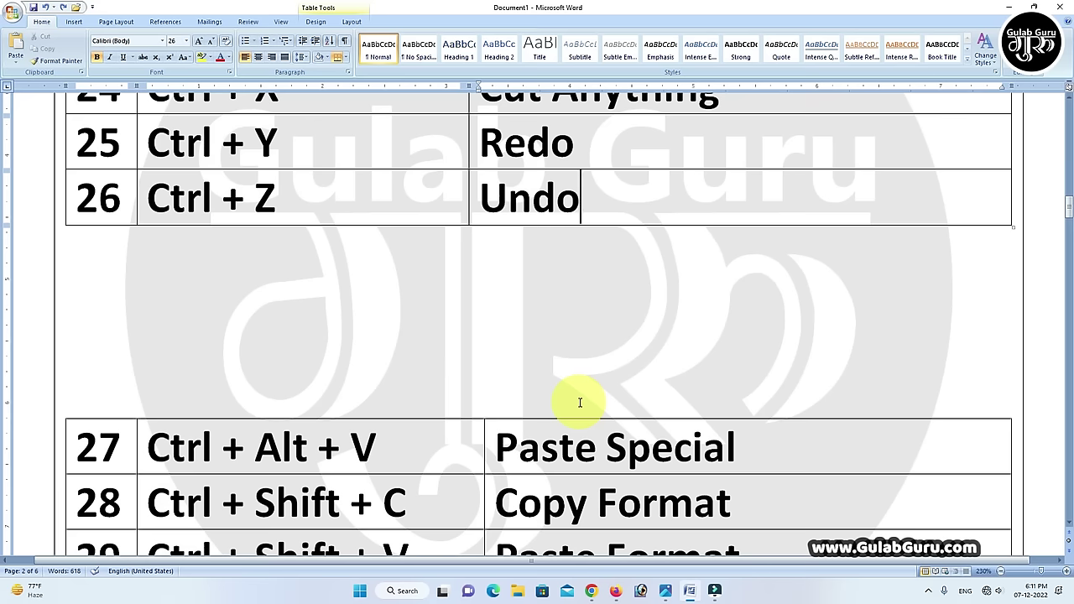
pyautogui.scroll(-2, 579, 403)
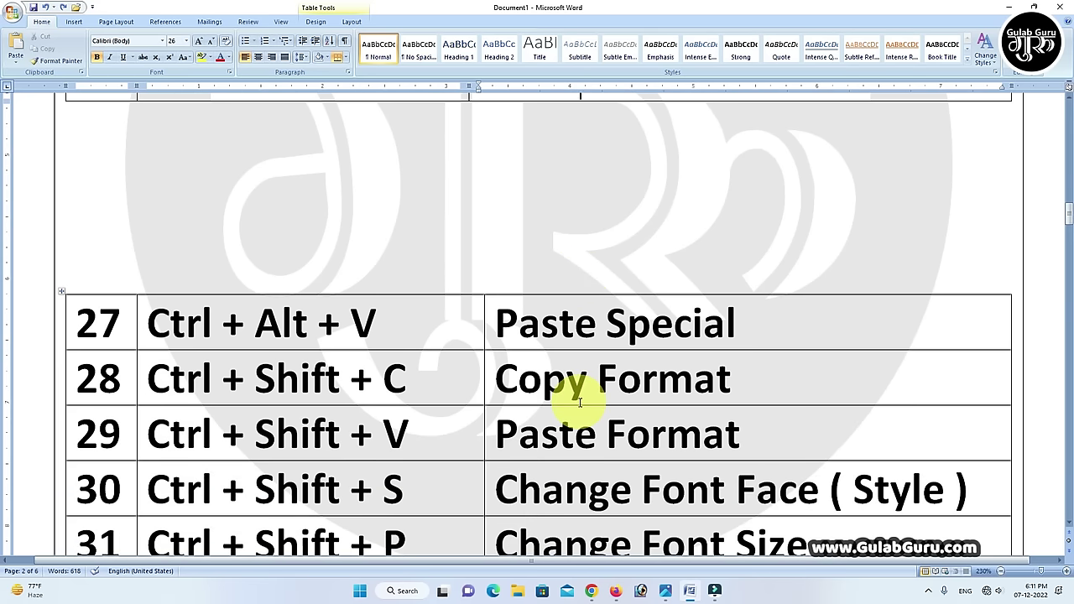
pyautogui.scroll(-1, 579, 403)
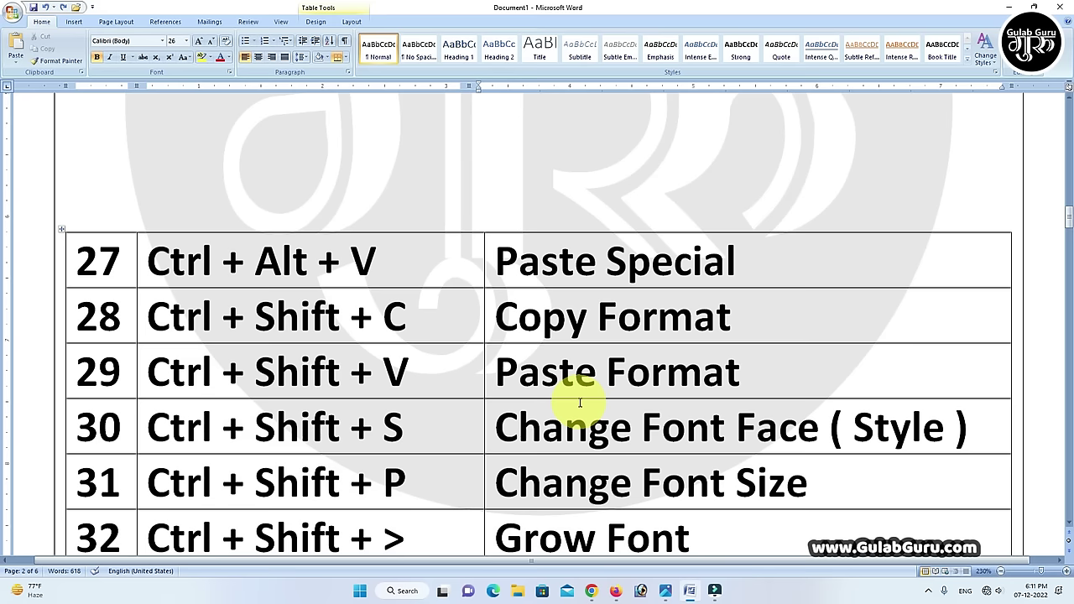
pyautogui.click(739, 262)
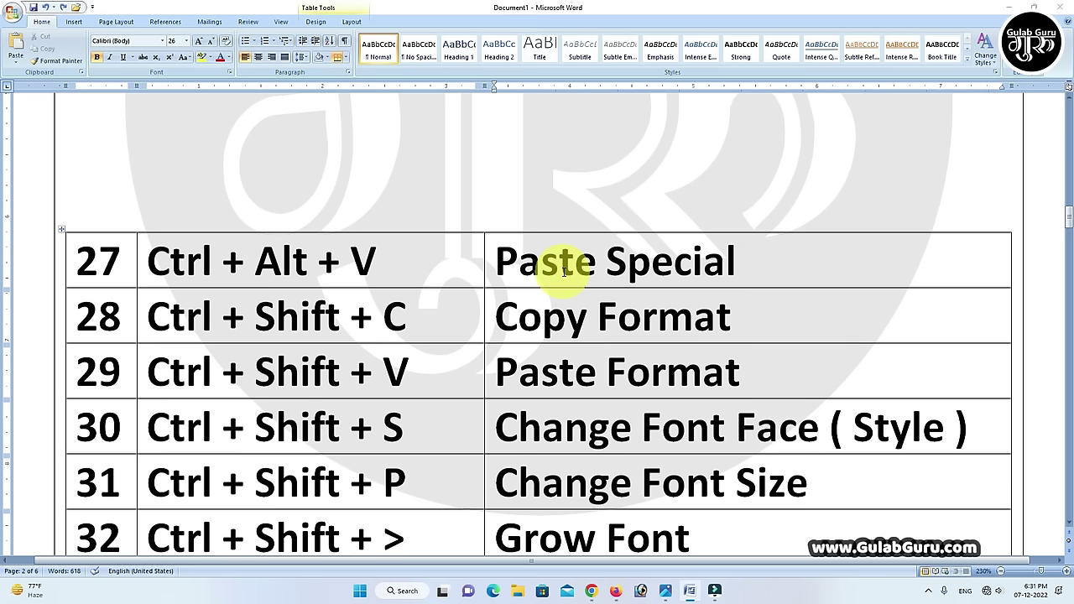
pyautogui.hotkey('ctrl', 'alt', 'v')
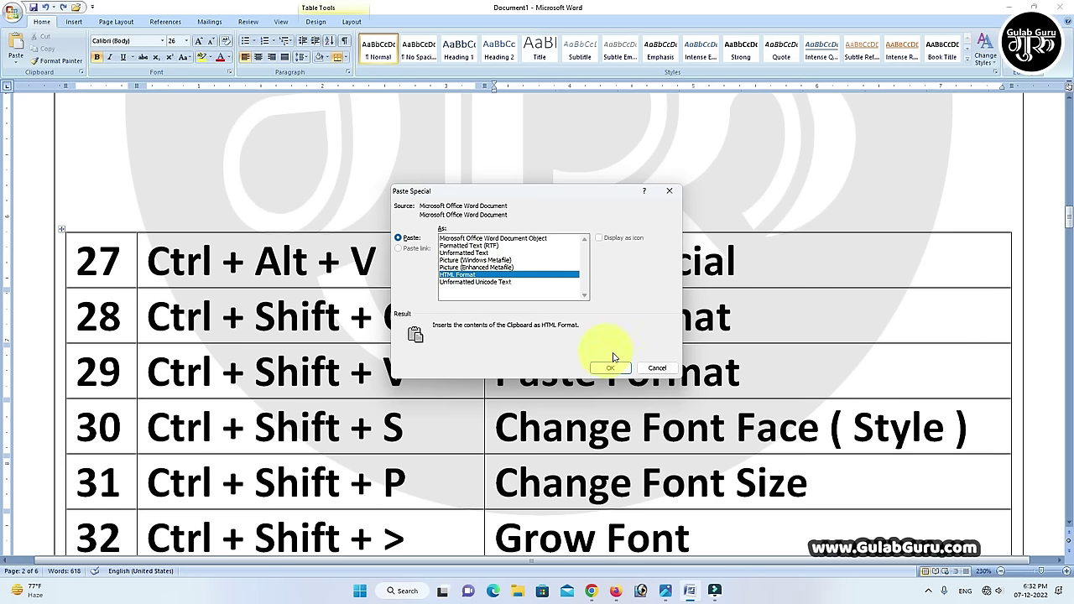
pyautogui.click(657, 371)
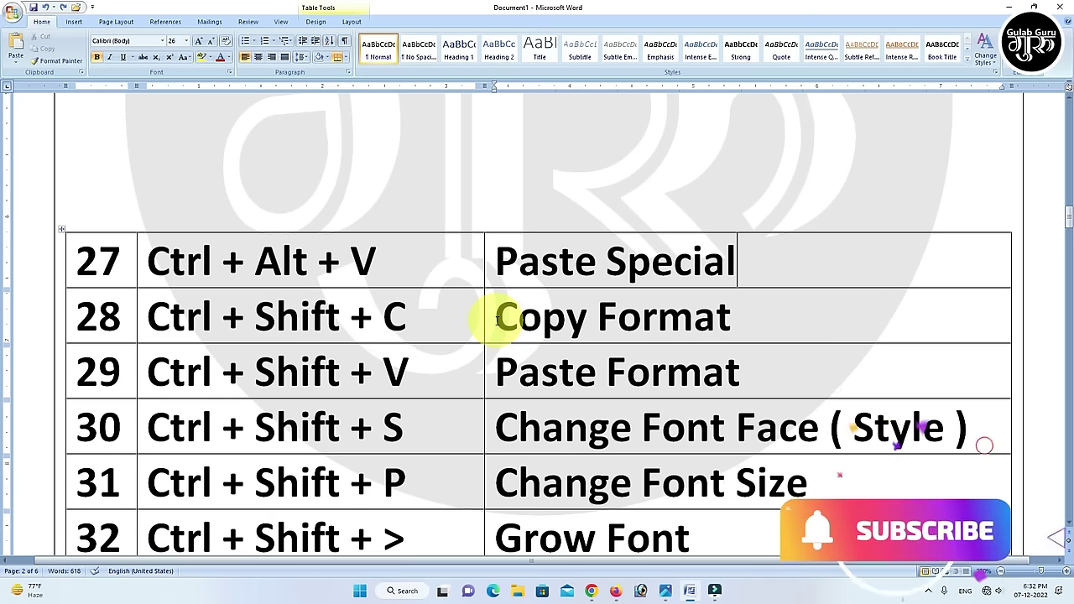
# - Colour the Copy Format text in row 28 red
pyautogui.moveTo(496, 319); pyautogui.dragTo(707, 333)
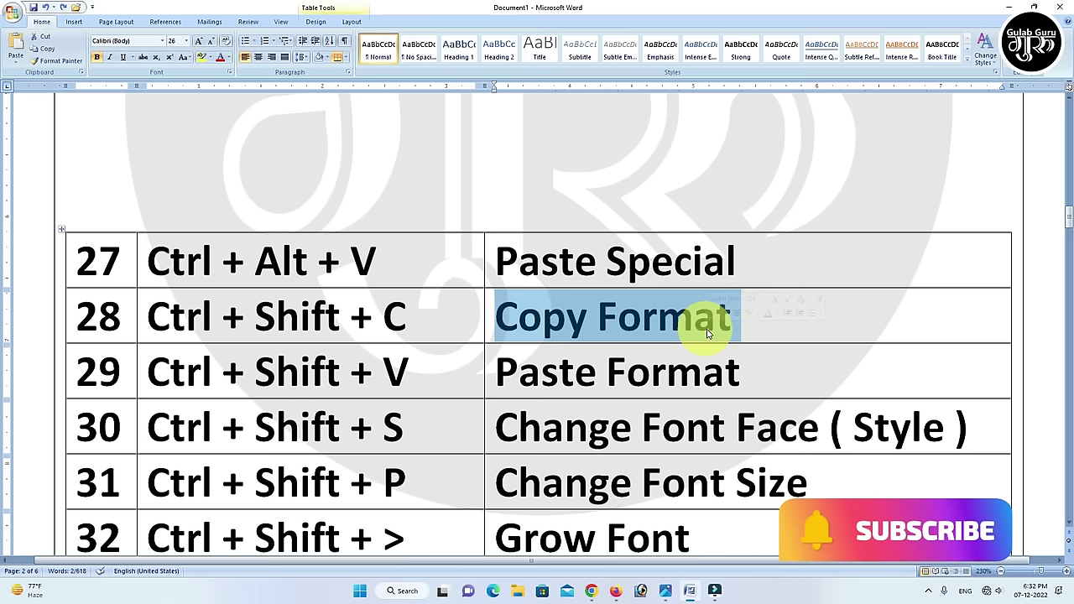
pyautogui.click(768, 313)
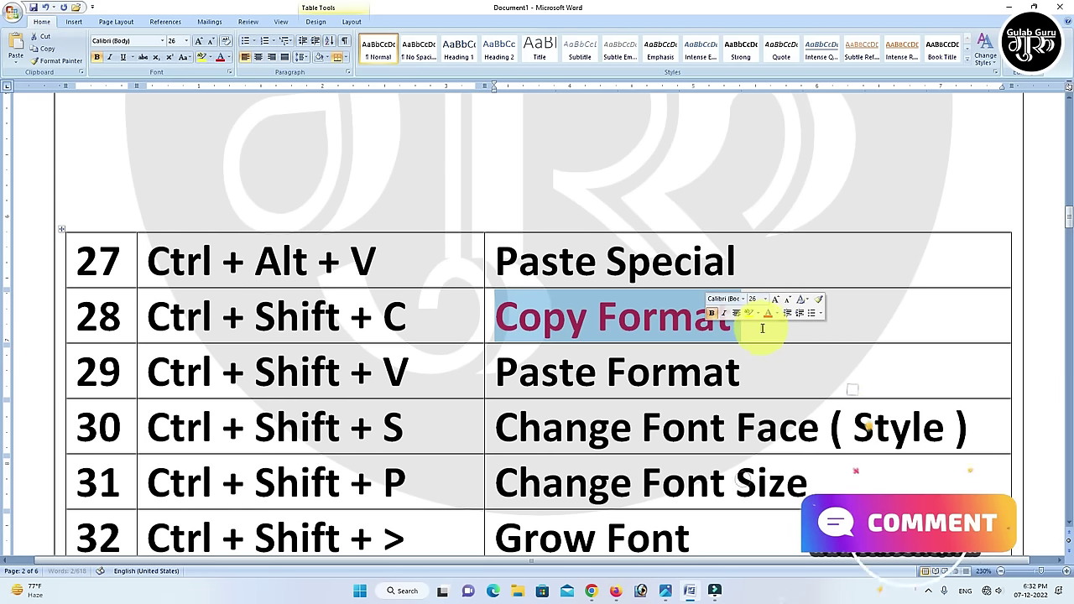
pyautogui.click(760, 326)
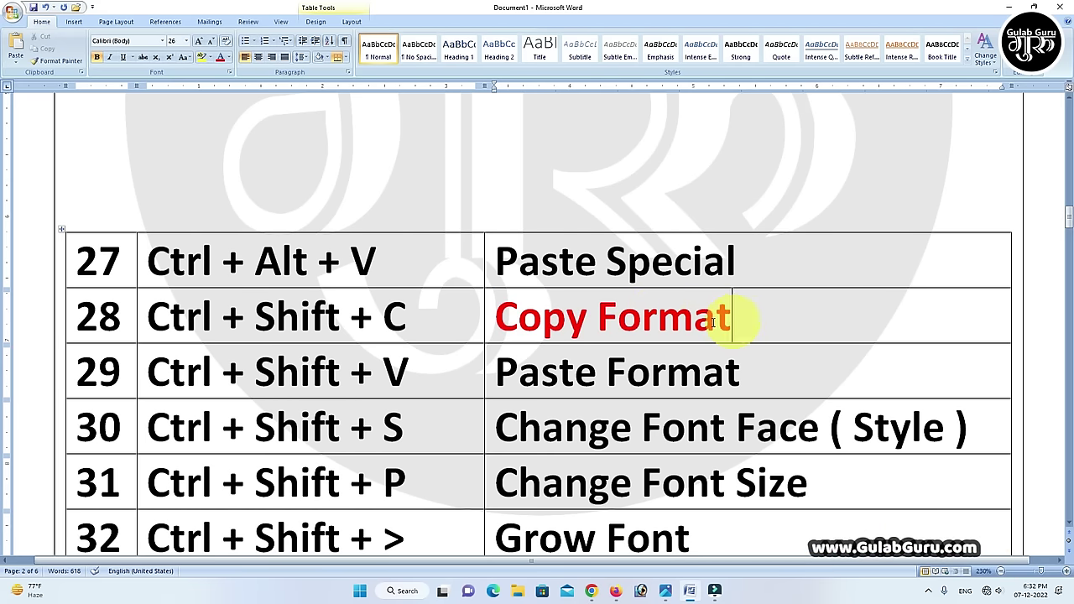
# - Make Copy Format italic as well, then click inside it
pyautogui.moveTo(713, 322); pyautogui.dragTo(501, 318)
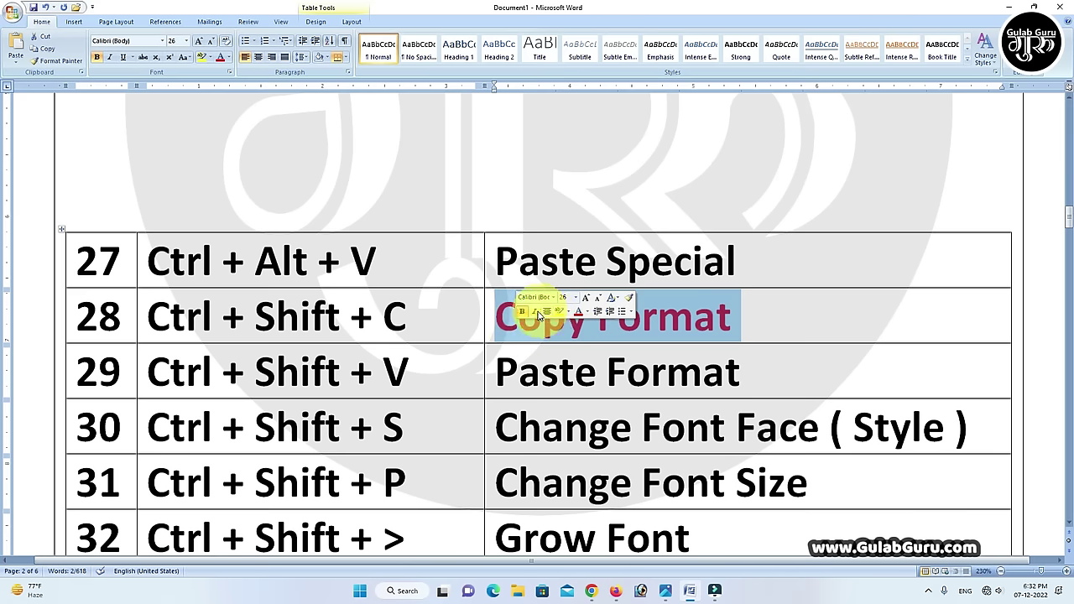
pyautogui.click(536, 313)
pyautogui.click(738, 319)
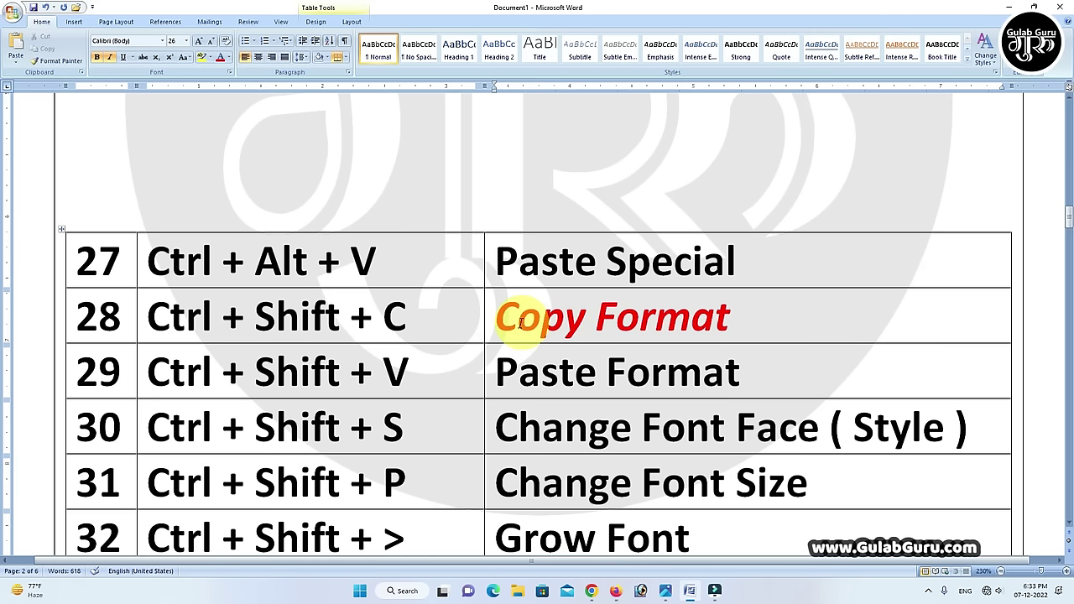
pyautogui.click(495, 319)
pyautogui.moveTo(495, 319); pyautogui.dragTo(731, 319)
pyautogui.click(625, 322)
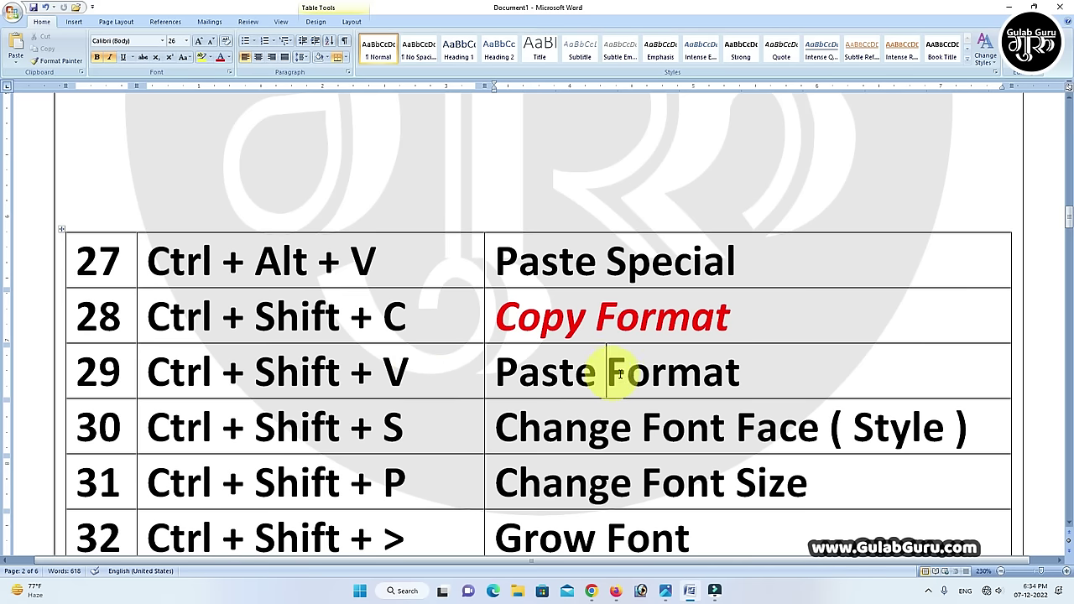
# - Paste Copy Format's red italic styling onto the word Format in row 29 with Ctrl+Shift+V
pyautogui.moveTo(620, 376); pyautogui.dragTo(751, 378)
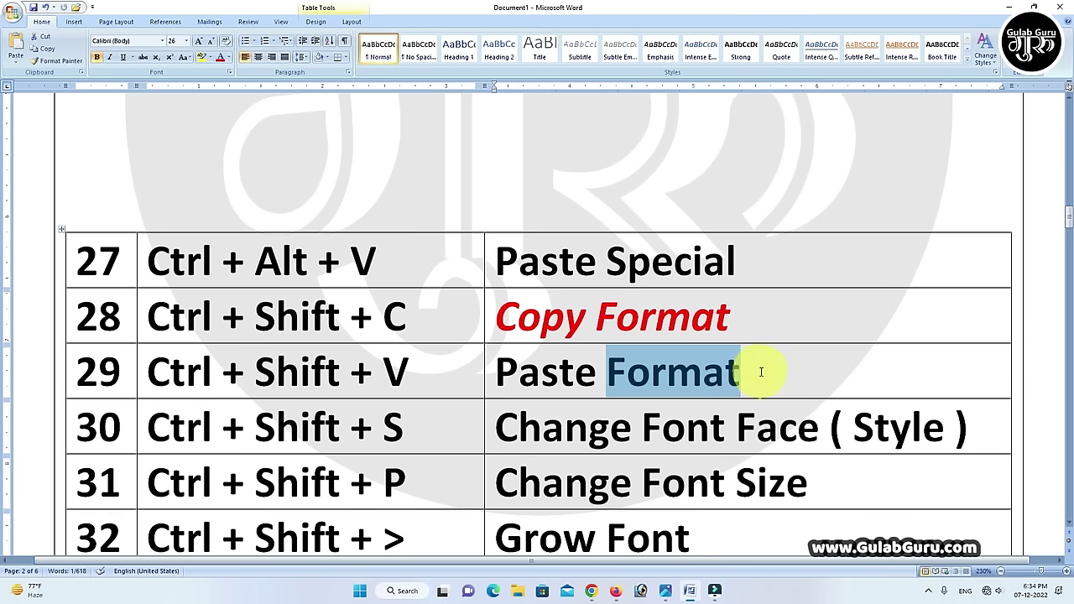
pyautogui.hotkey('ctrl', 'shift', 'v')
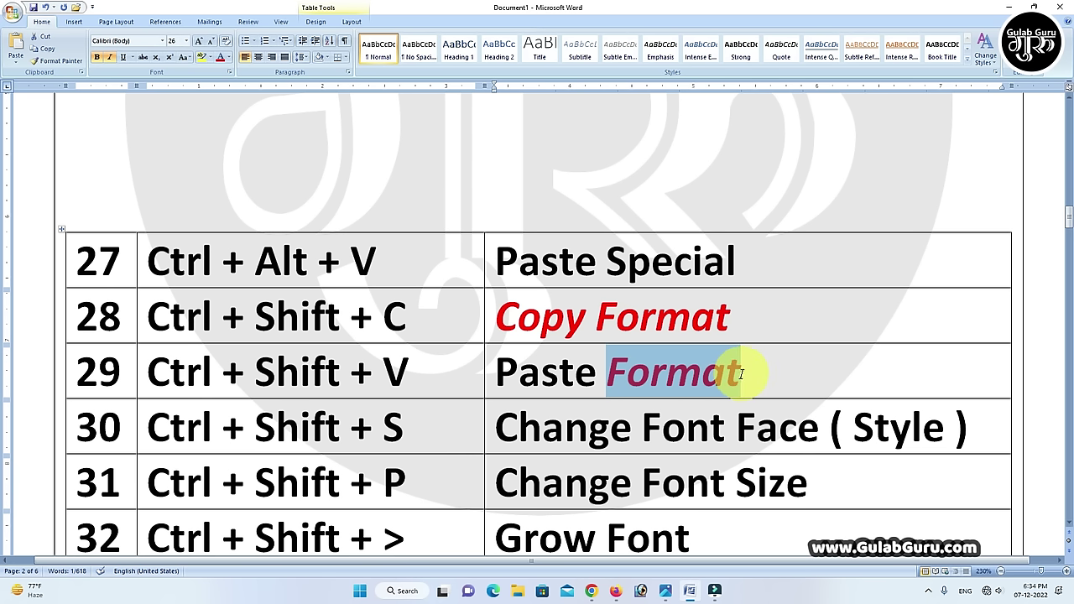
pyautogui.click(742, 374)
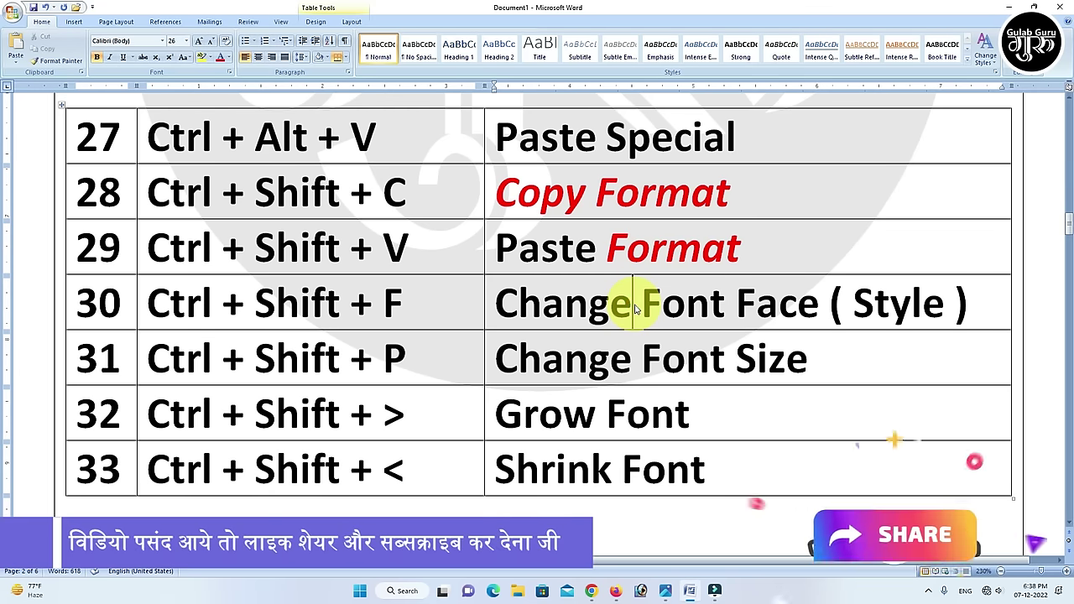
pyautogui.hotkey('ctrl', 'shift', 'f')
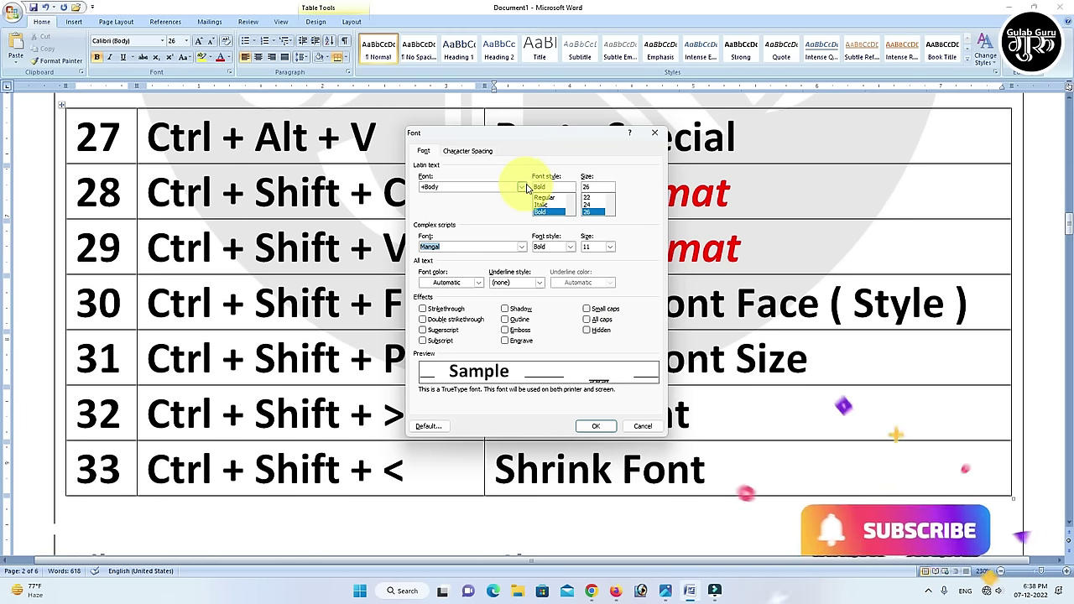
pyautogui.click(521, 186)
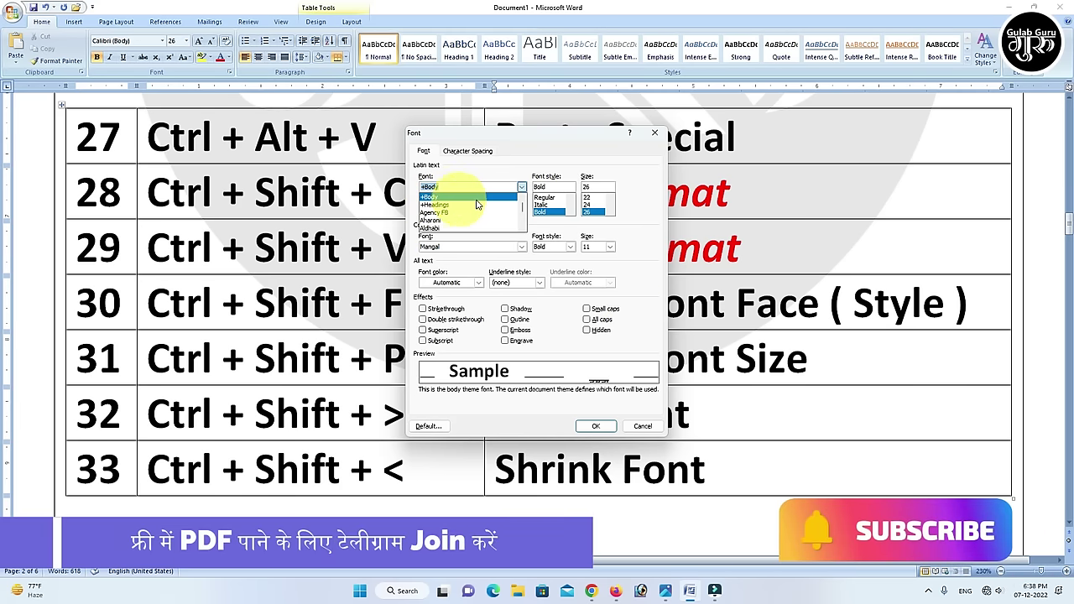
pyautogui.click(521, 188)
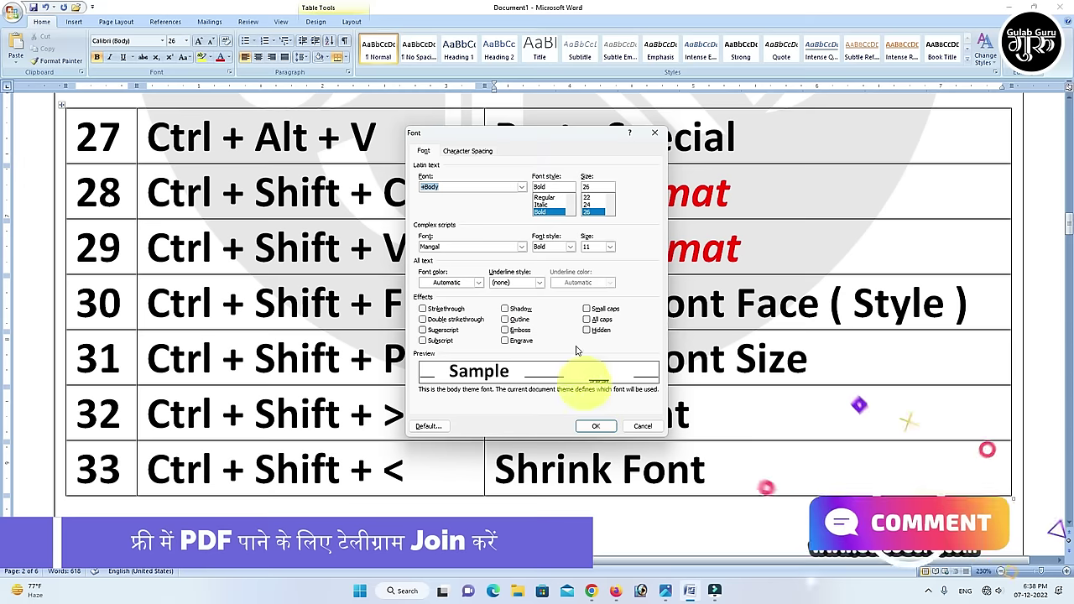
pyautogui.click(520, 188)
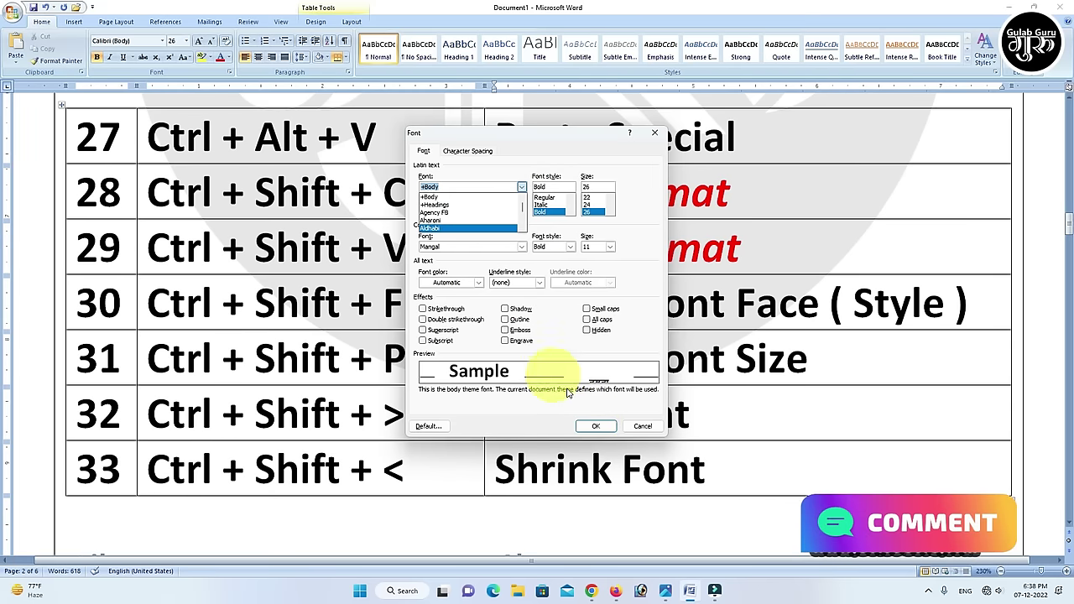
pyautogui.click(644, 428)
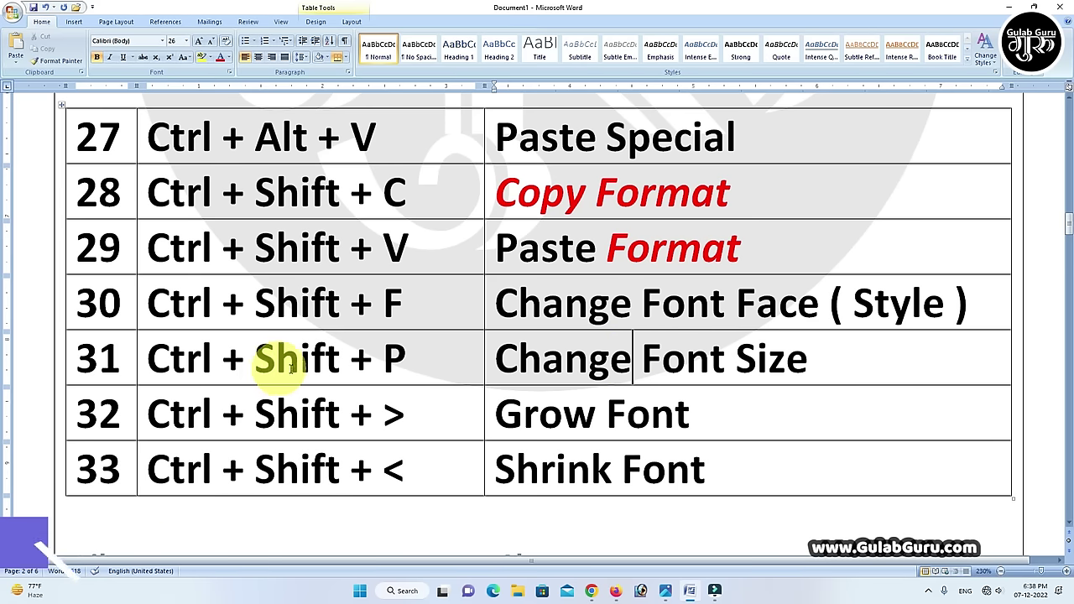
pyautogui.click(633, 363)
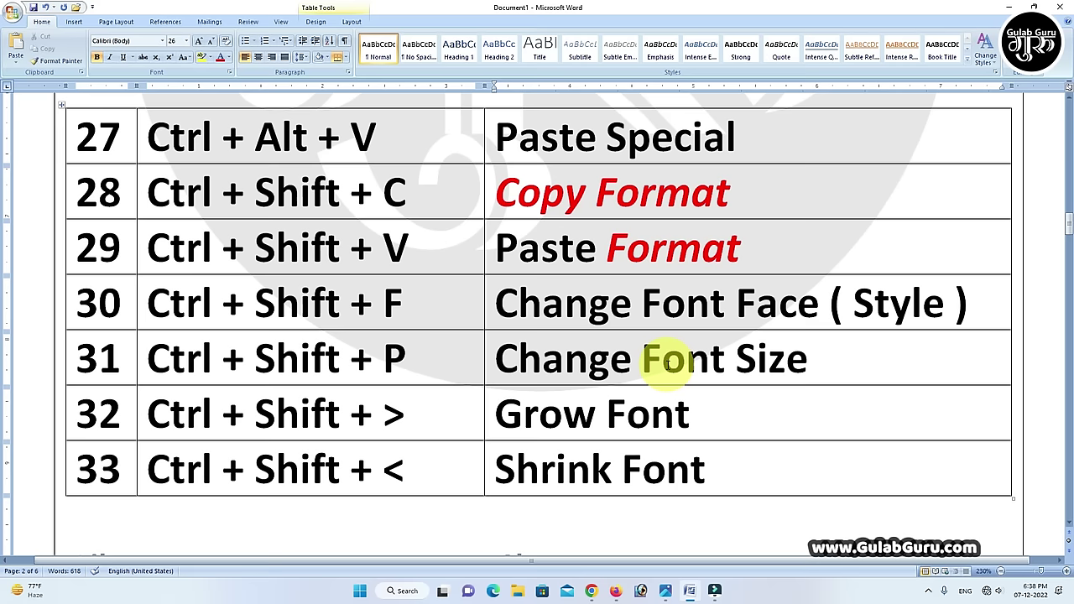
pyautogui.hotkey('ctrl', 'shift', 'p')
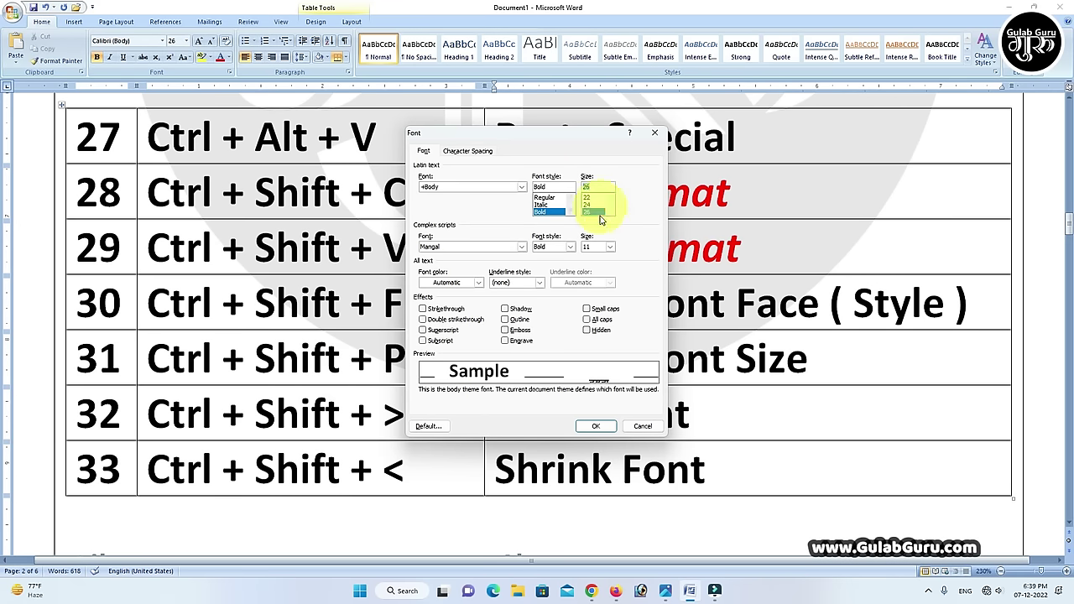
pyautogui.click(639, 427)
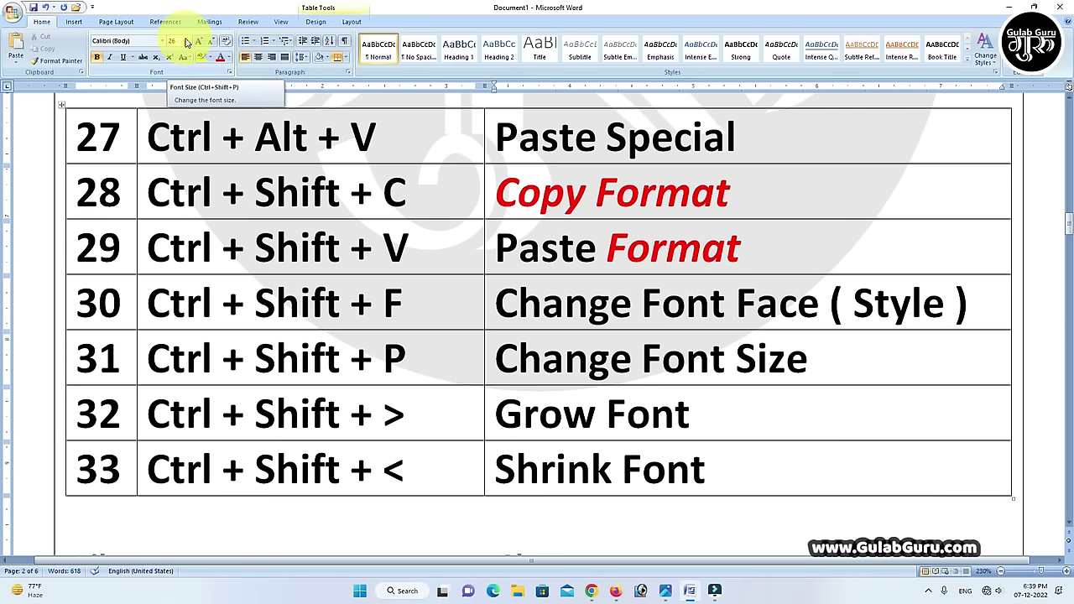
pyautogui.click(747, 417)
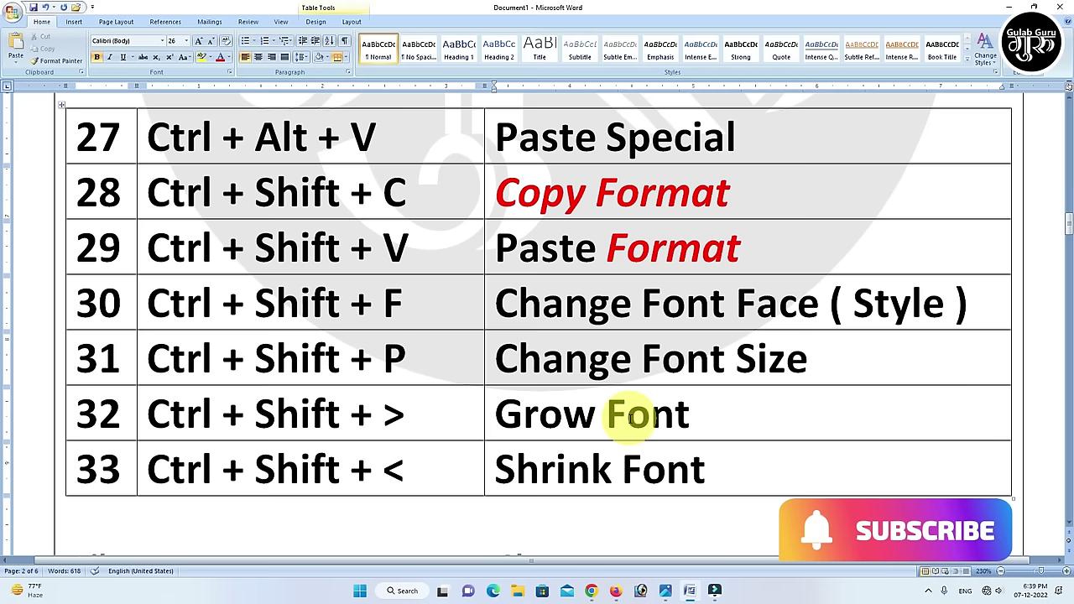
pyautogui.moveTo(496, 415); pyautogui.dragTo(688, 416)
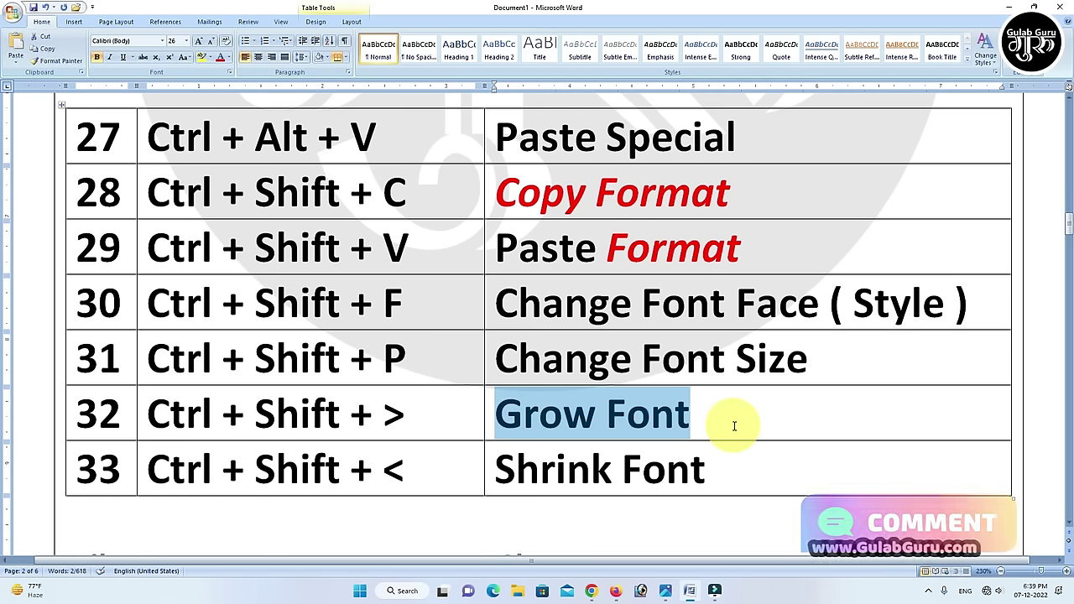
pyautogui.hotkey('ctrl', 'shift', '.')
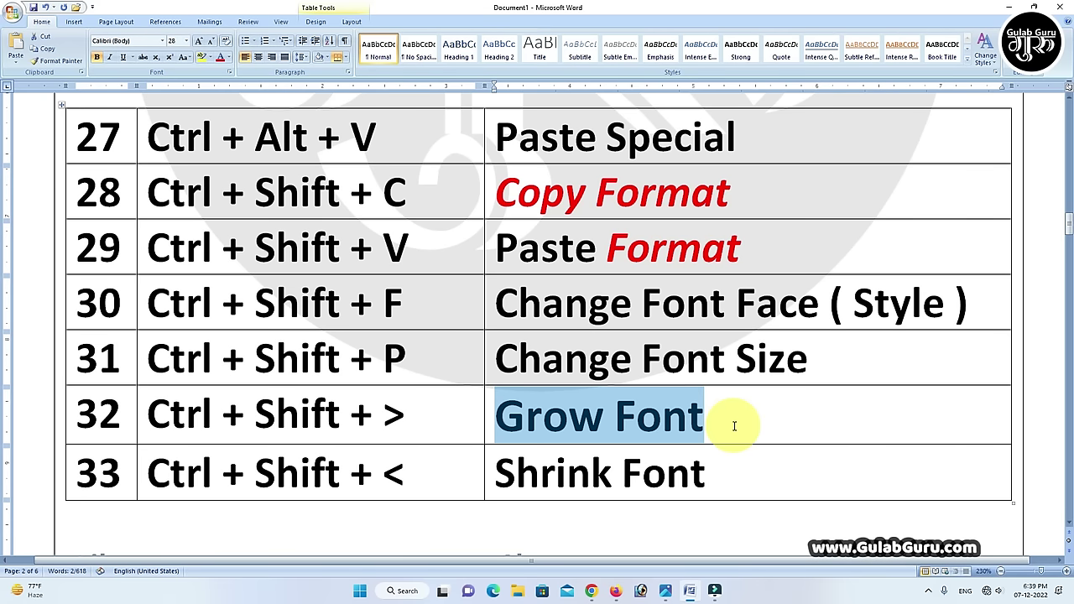
pyautogui.hotkey('ctrl', 'shift', '.')
pyautogui.hotkey('ctrl', 'shift', '.')
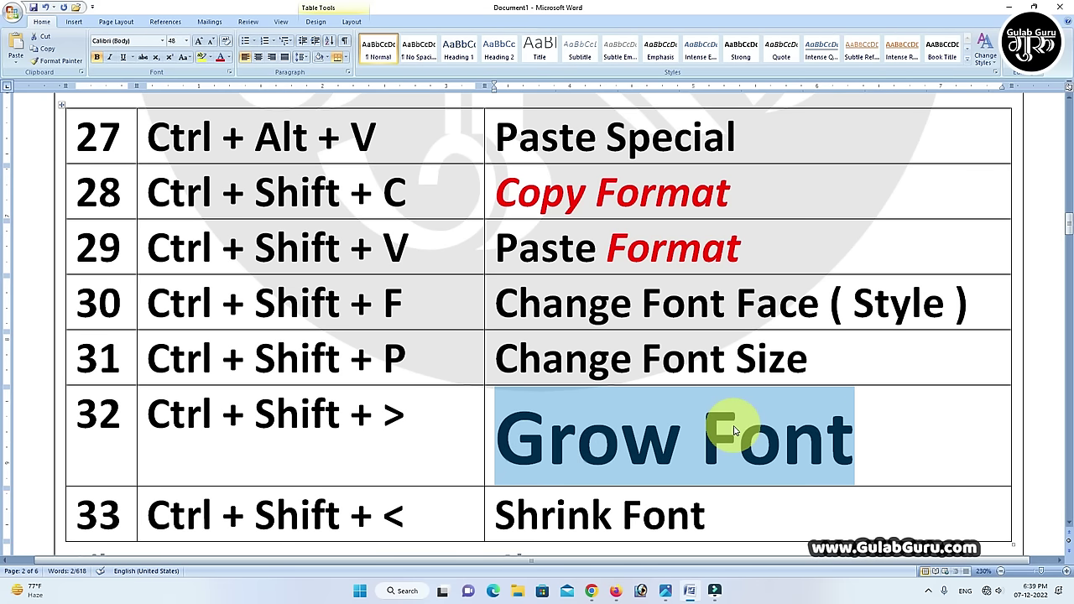
pyautogui.hotkey('ctrl', 'shift', ',')
pyautogui.hotkey('ctrl', 'shift', ',')
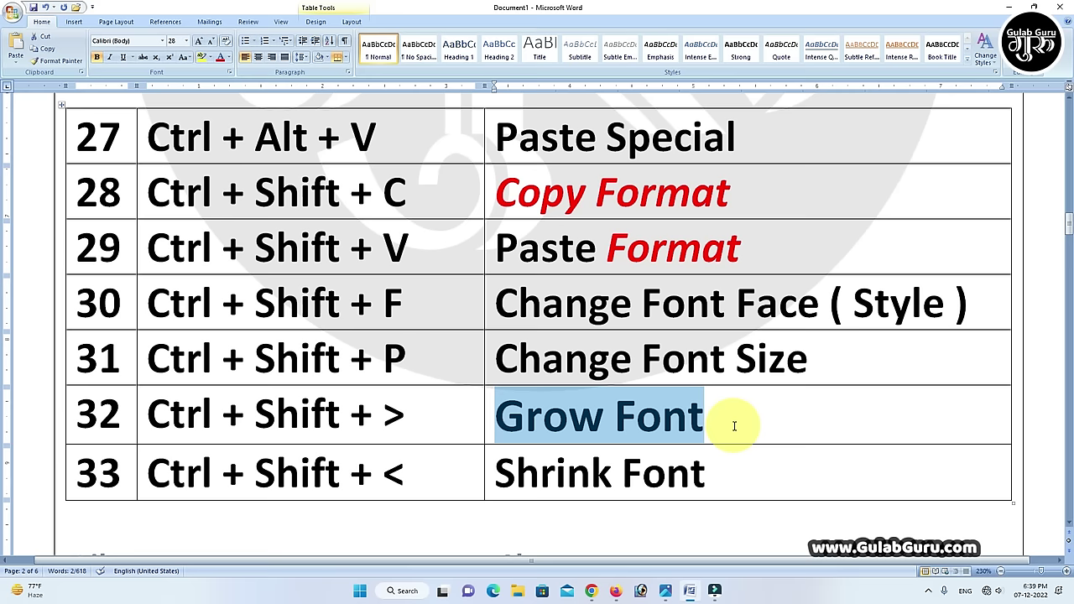
pyautogui.hotkey('ctrl', 'shift', ',')
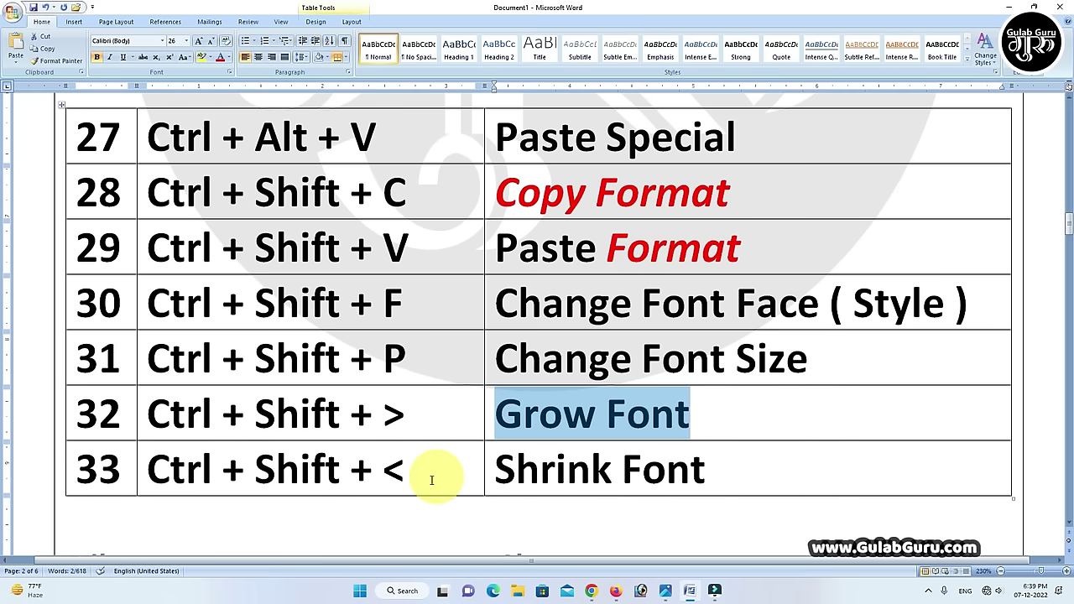
pyautogui.click(408, 470)
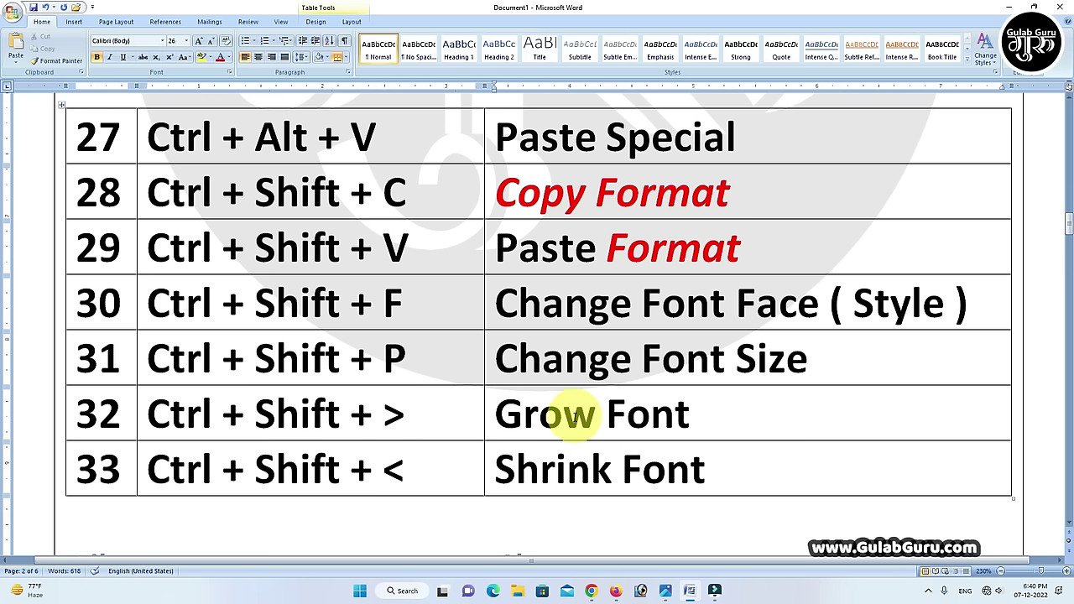
pyautogui.click(574, 417)
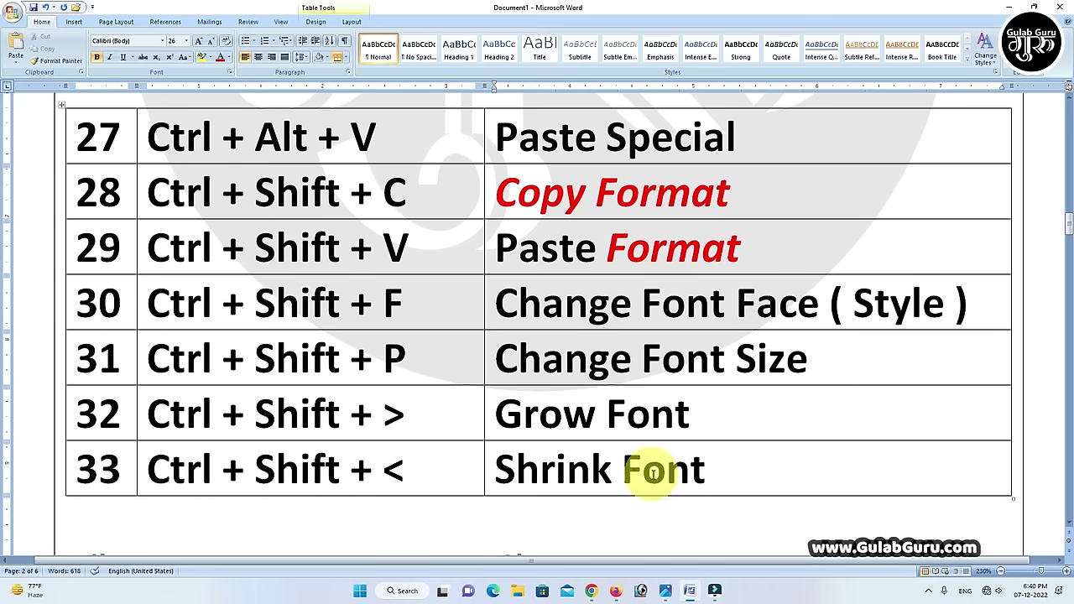
# - Scroll down to page 3, showing rows 34 to 39 from Apply Bullet List to Apply Heading 2
pyautogui.scroll(-2, 709, 473)
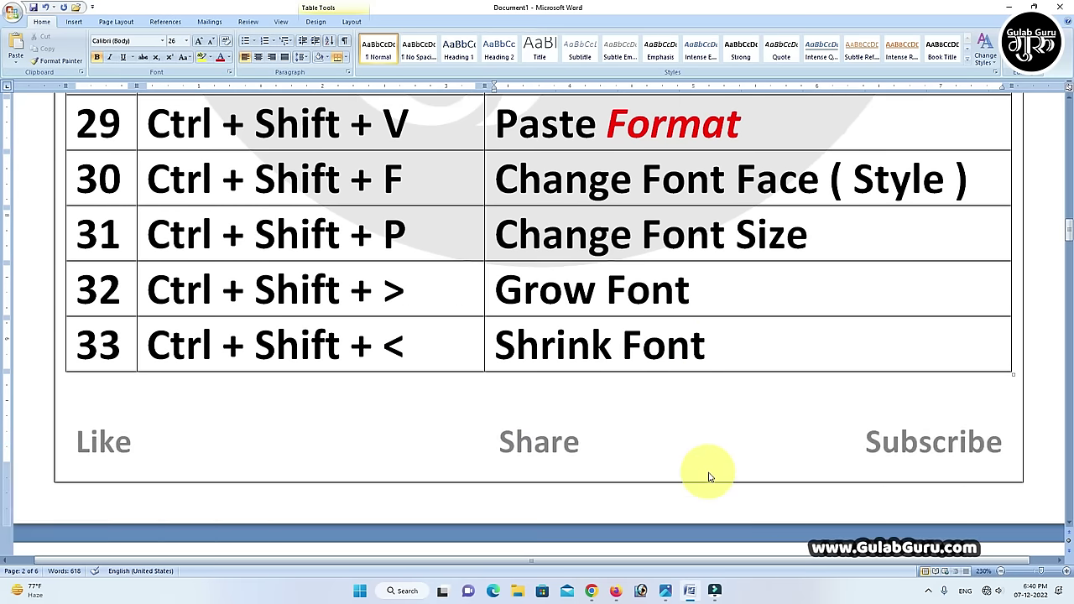
pyautogui.scroll(-1, 710, 475)
pyautogui.scroll(-1, 710, 475)
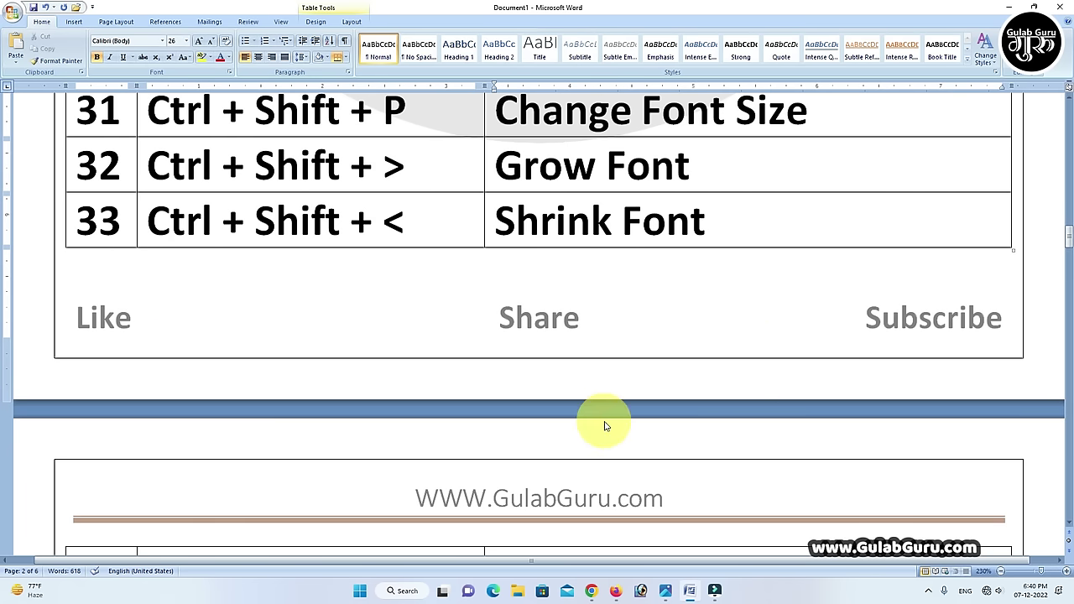
pyautogui.scroll(-2, 607, 426)
pyautogui.scroll(-2, 604, 424)
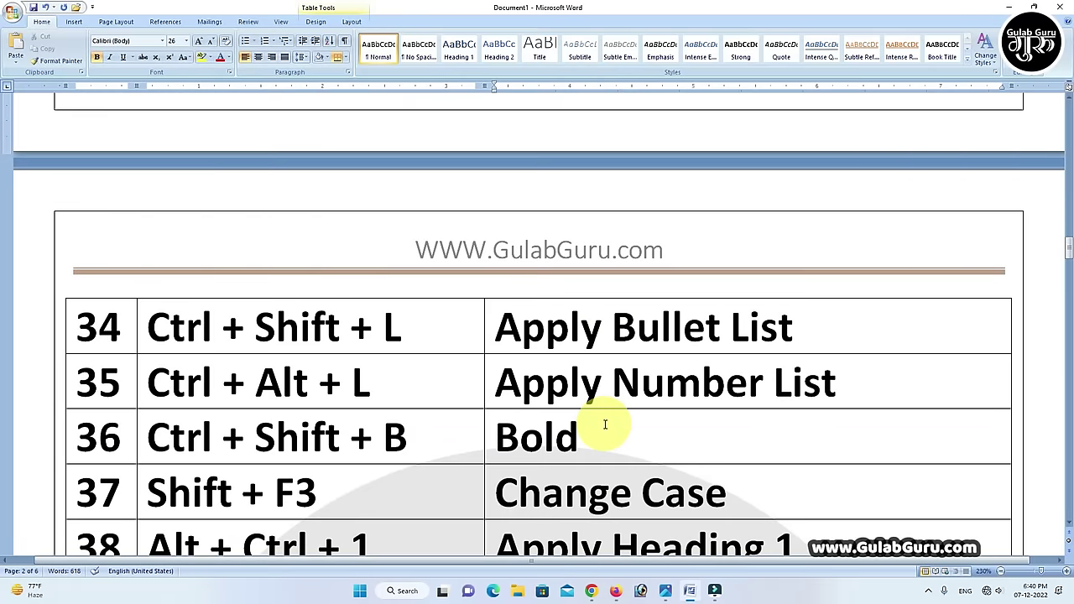
pyautogui.scroll(-1, 604, 425)
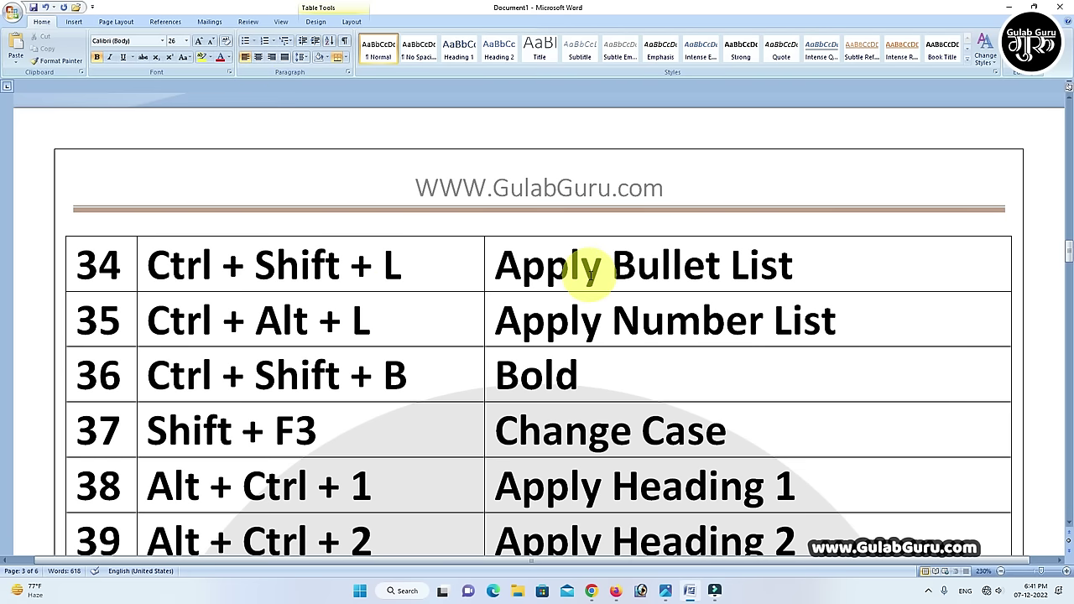
# - In Document5, expand =rand() into three sample paragraphs and bullet the first one with Ctrl+Shift+L
pyautogui.hotkey('alt', 'Tab')
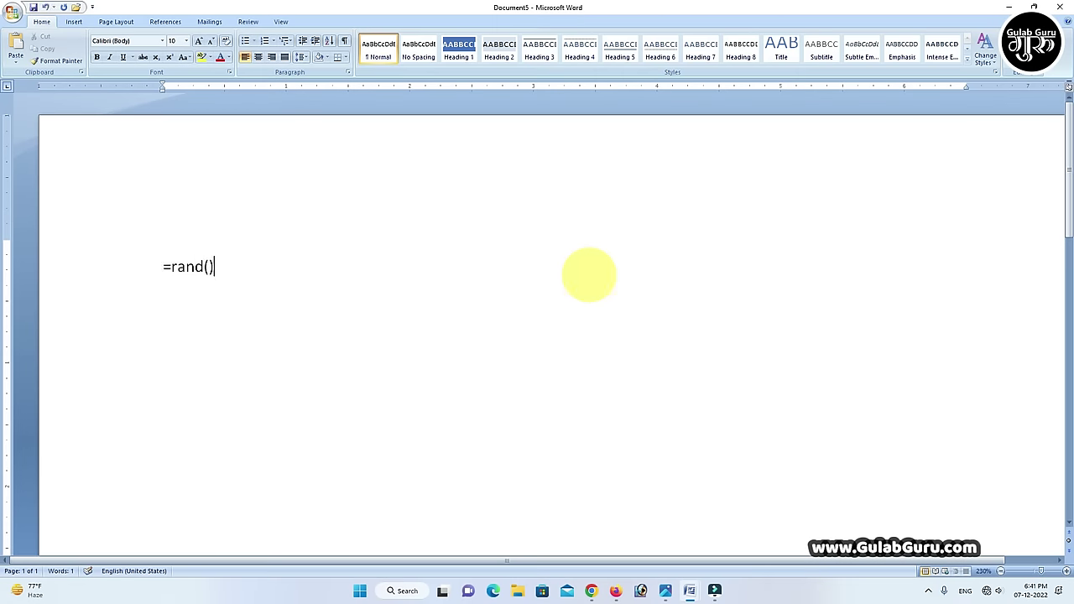
pyautogui.press('Return')
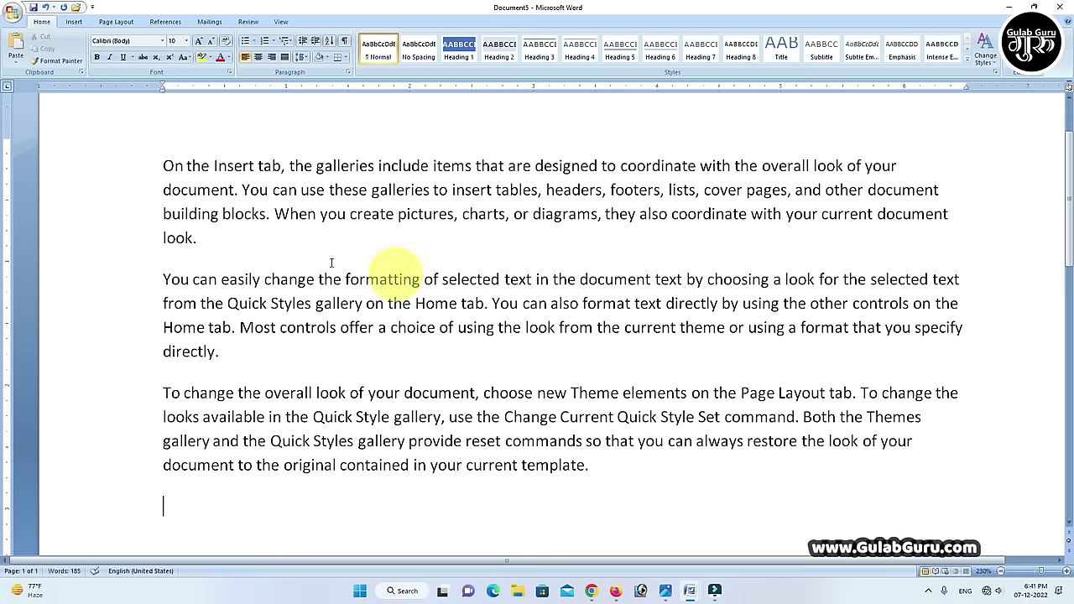
pyautogui.moveTo(163, 165); pyautogui.dragTo(211, 230)
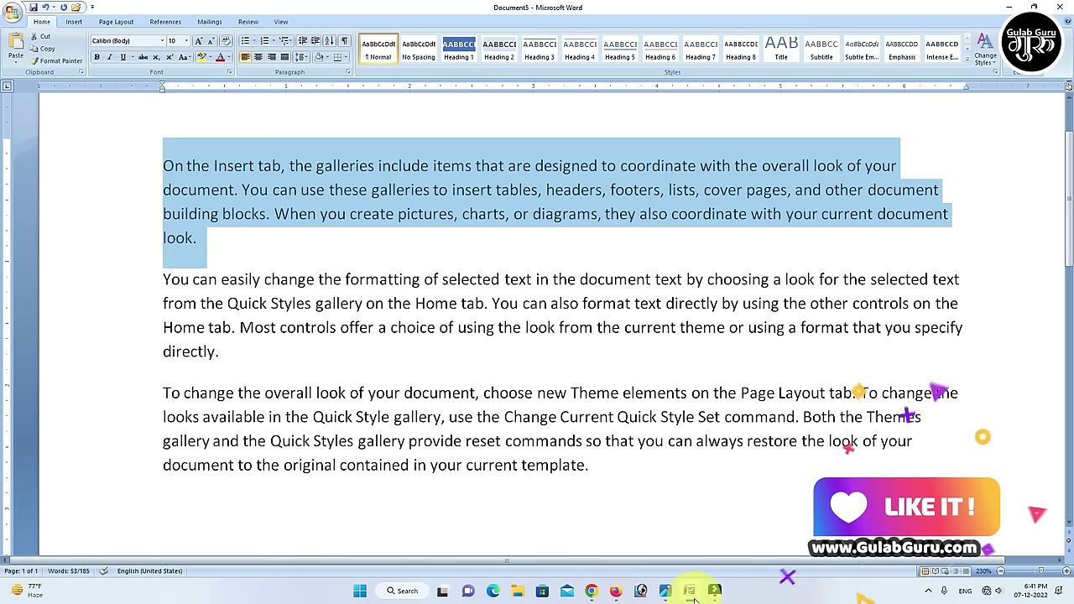
pyautogui.click(690, 591)
pyautogui.click(659, 538)
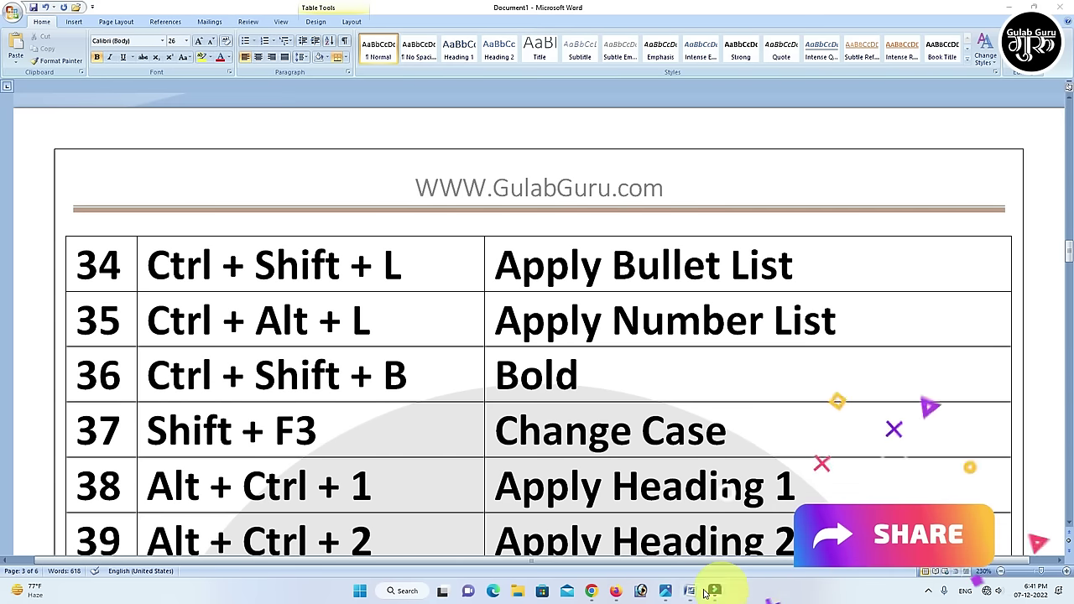
pyautogui.click(707, 593)
pyautogui.click(719, 546)
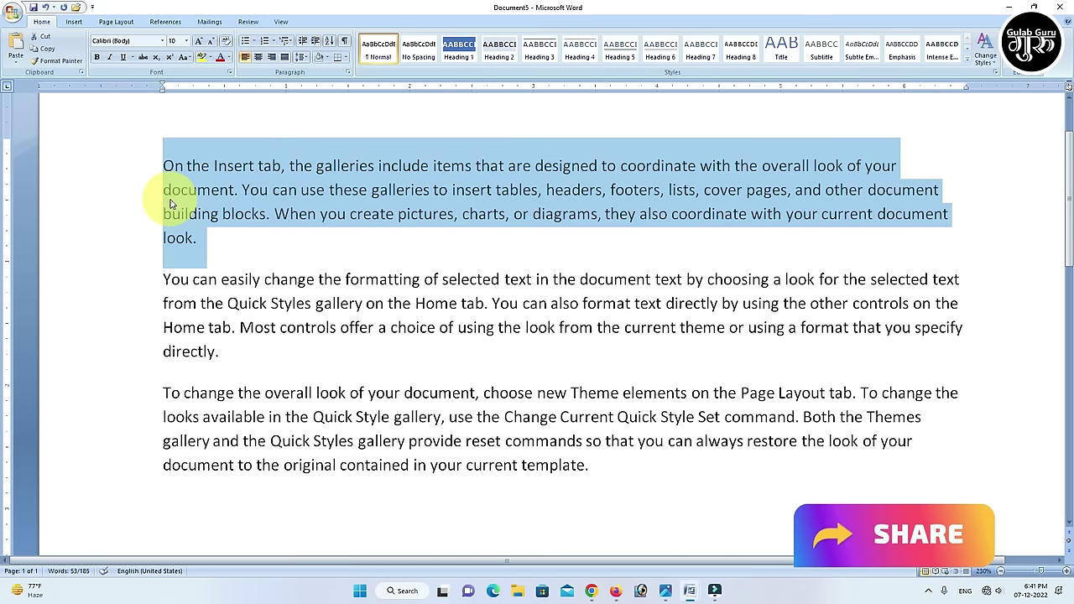
pyautogui.hotkey('ctrl', 'shift', 'l')
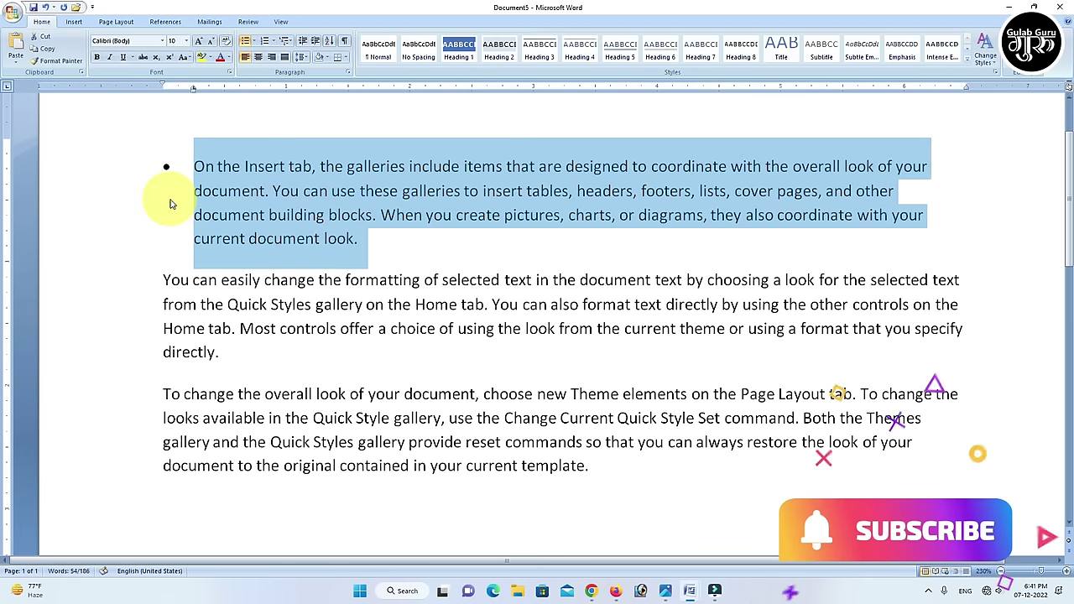
pyautogui.click(212, 167)
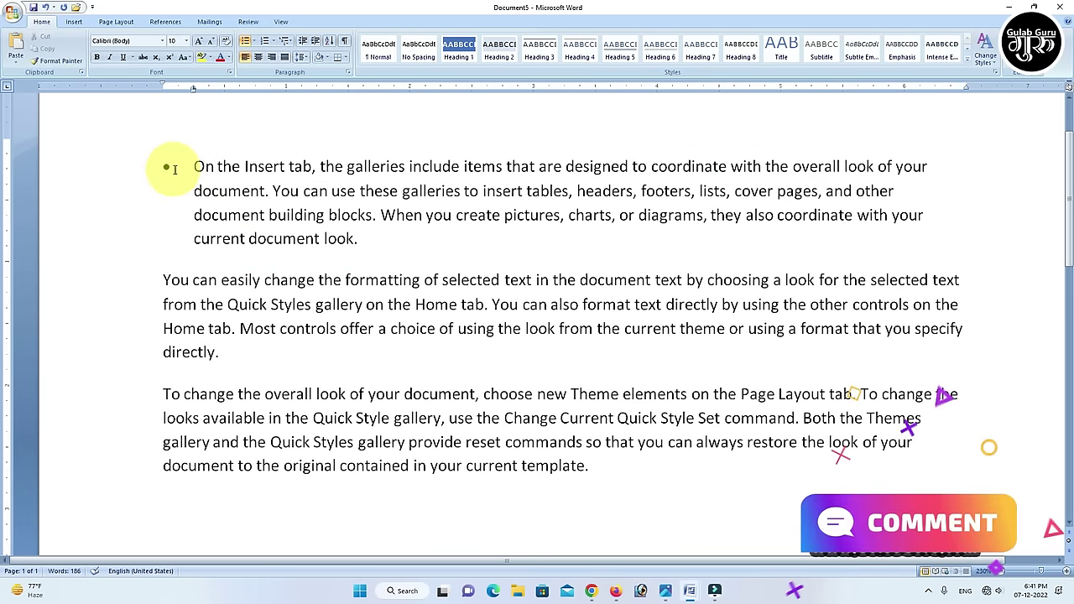
# - Select all three paragraphs and apply bullets to the whole selection
pyautogui.moveTo(191, 166)
pyautogui.mouseDown()
pyautogui.moveTo(569, 493)
pyautogui.moveTo(590, 491)
pyautogui.mouseUp()
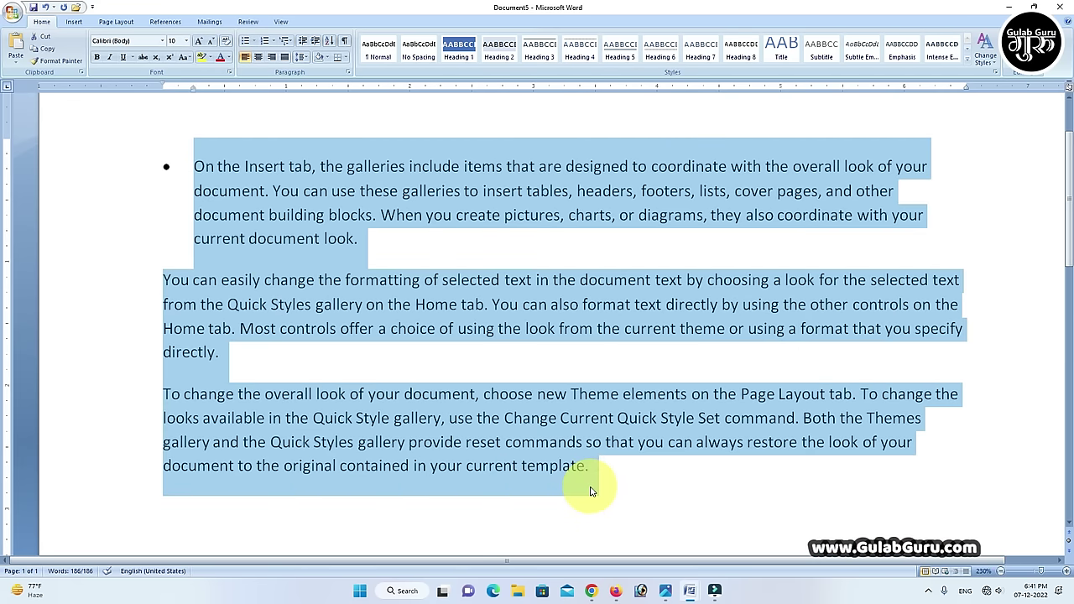
pyautogui.hotkey('ctrl', 'shift', 'l')
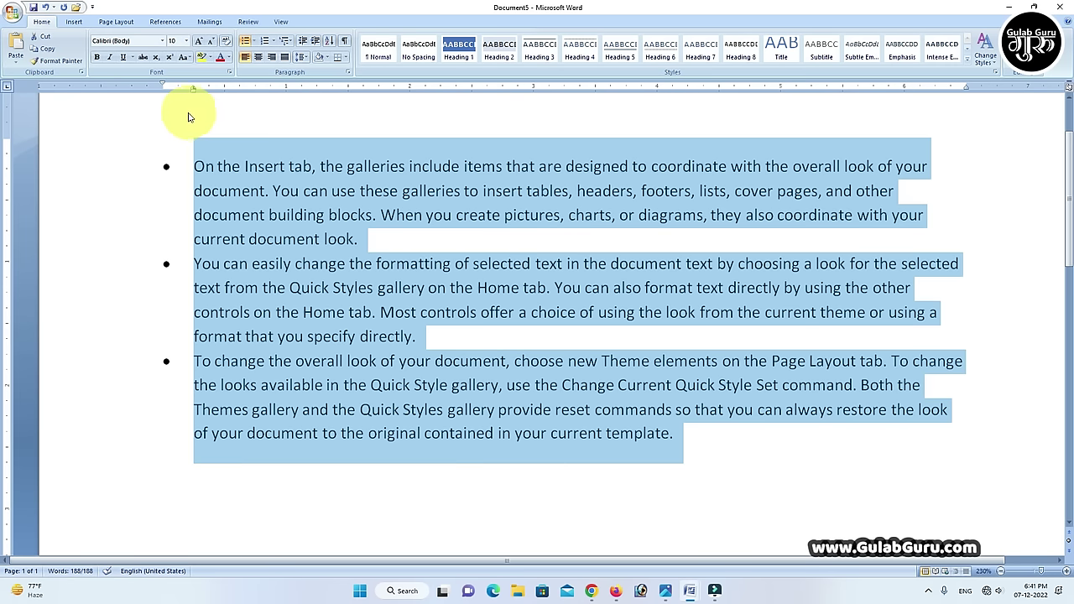
pyautogui.click(553, 410)
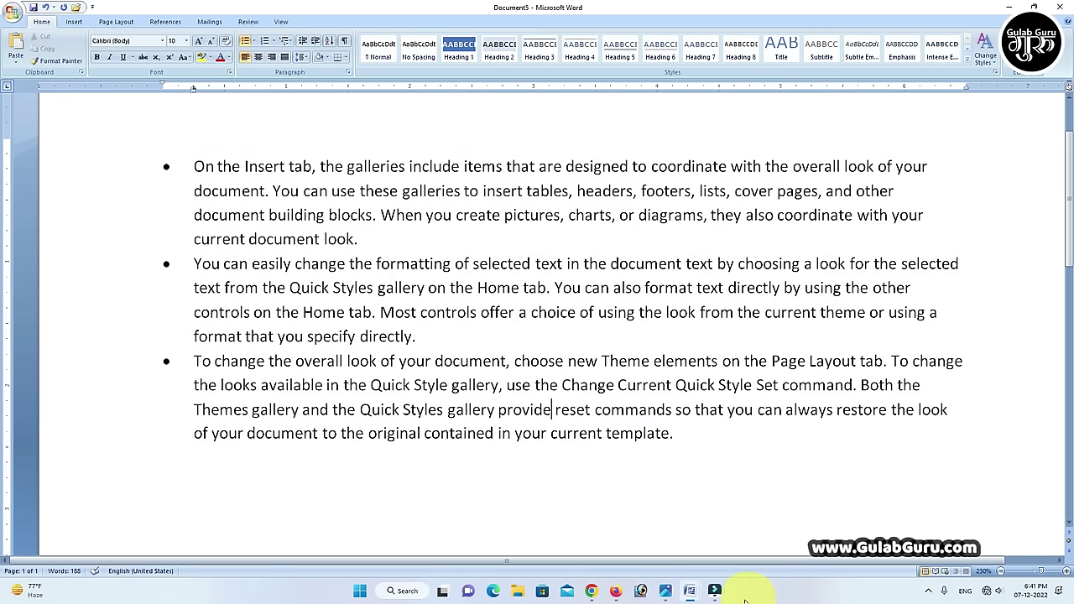
# - Back in the shortcut table, type a trial 1) after row 35's Apply Number List, then delete it
pyautogui.moveTo(689, 587)
pyautogui.click(671, 548)
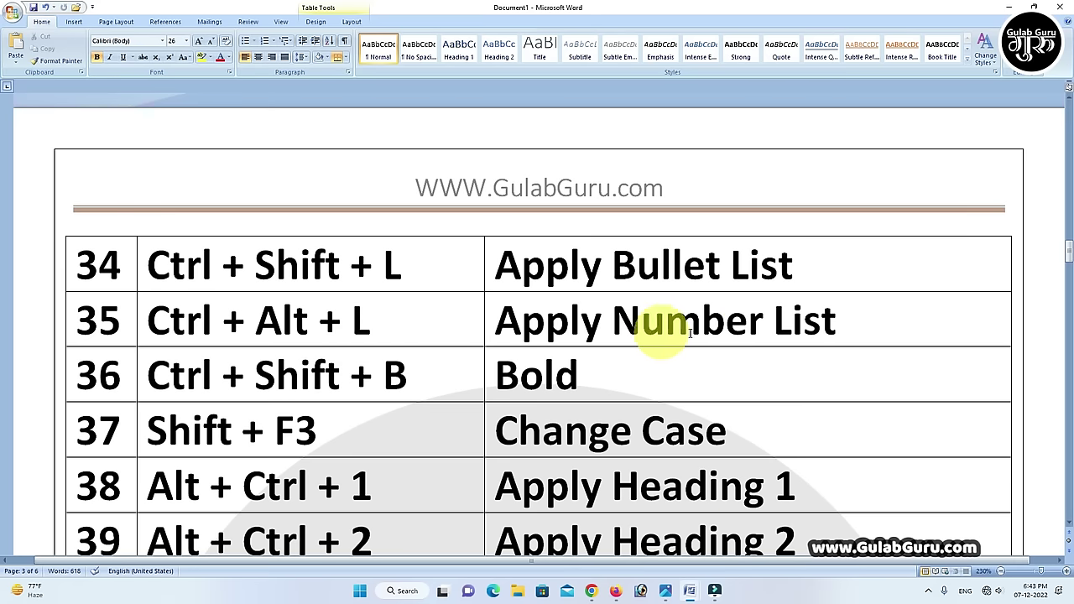
pyautogui.click(854, 326)
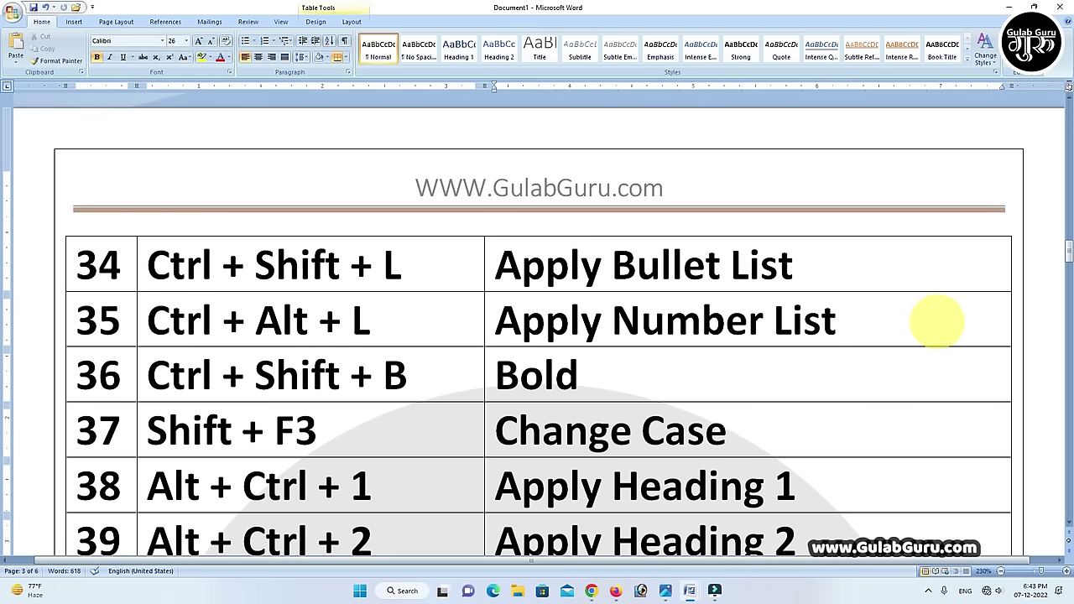
pyautogui.write(' 1)')
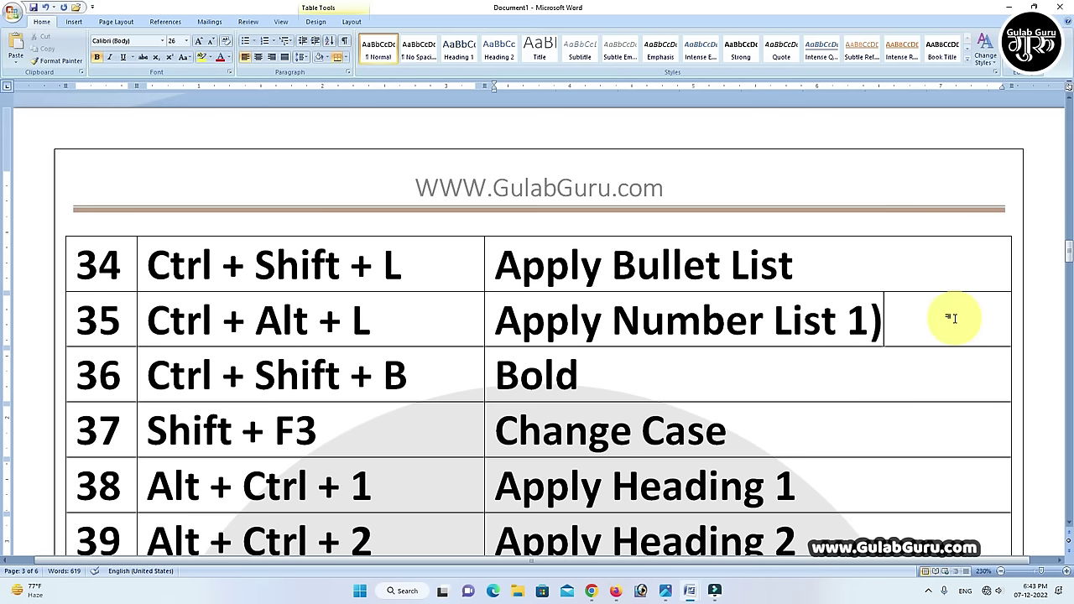
pyautogui.hotkey('shift', 'Left')
pyautogui.hotkey('shift', 'Left')
pyautogui.press('BackSpace')
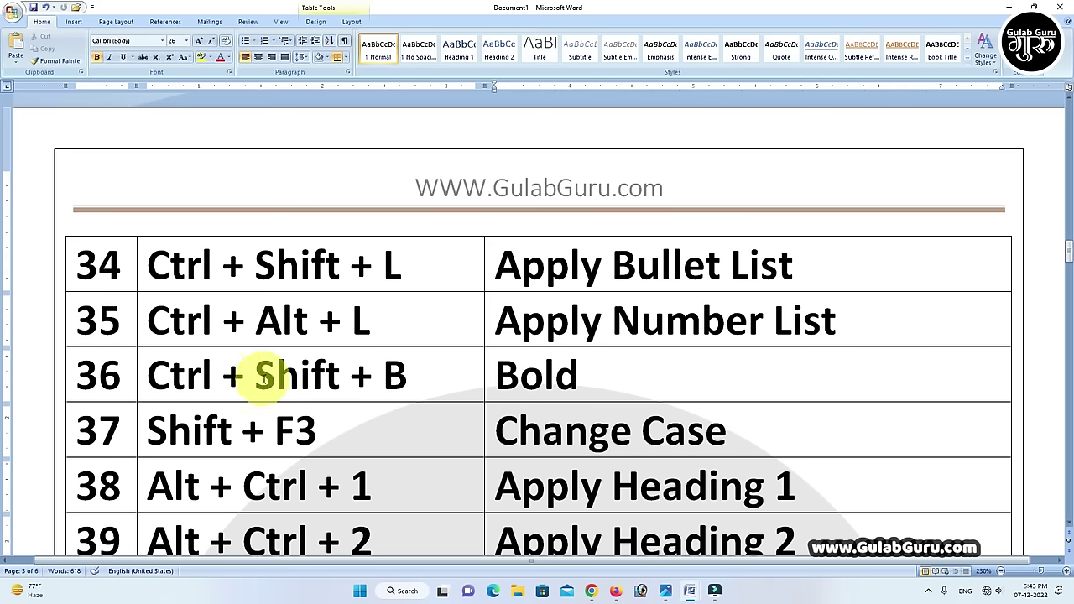
# - Remove the bold formatting from the word Bold in row 36
pyautogui.scroll(-1, 257, 391)
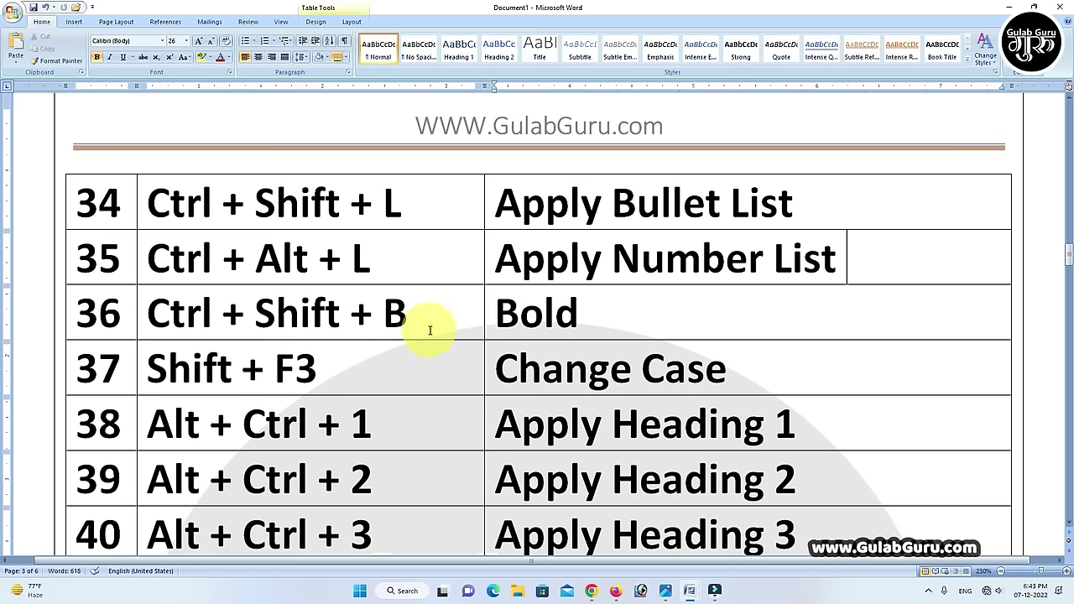
pyautogui.click(606, 312)
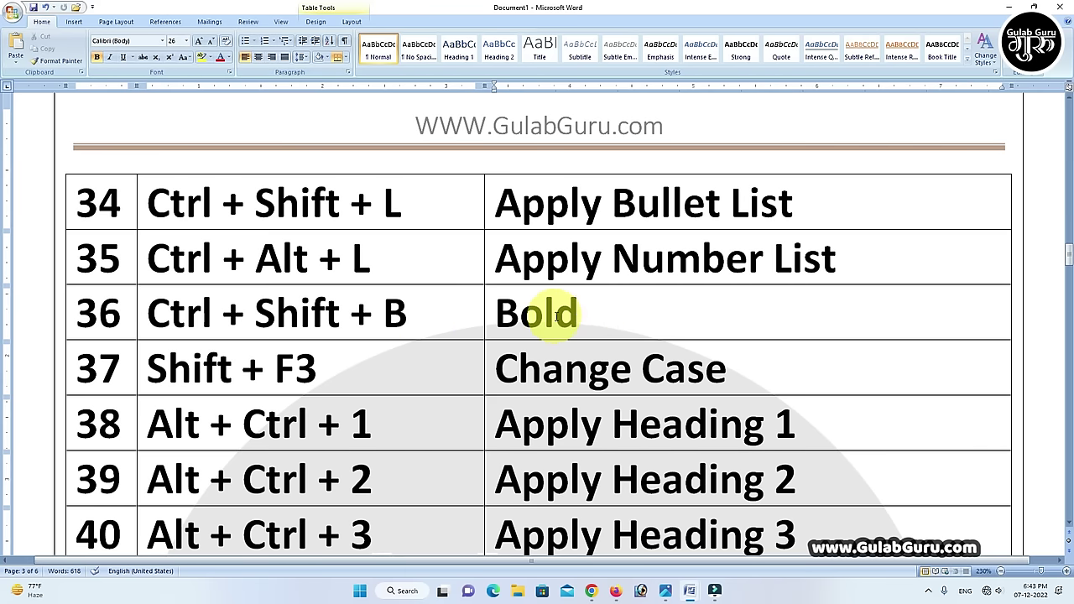
pyautogui.moveTo(577, 312); pyautogui.dragTo(493, 317)
pyautogui.click(97, 59)
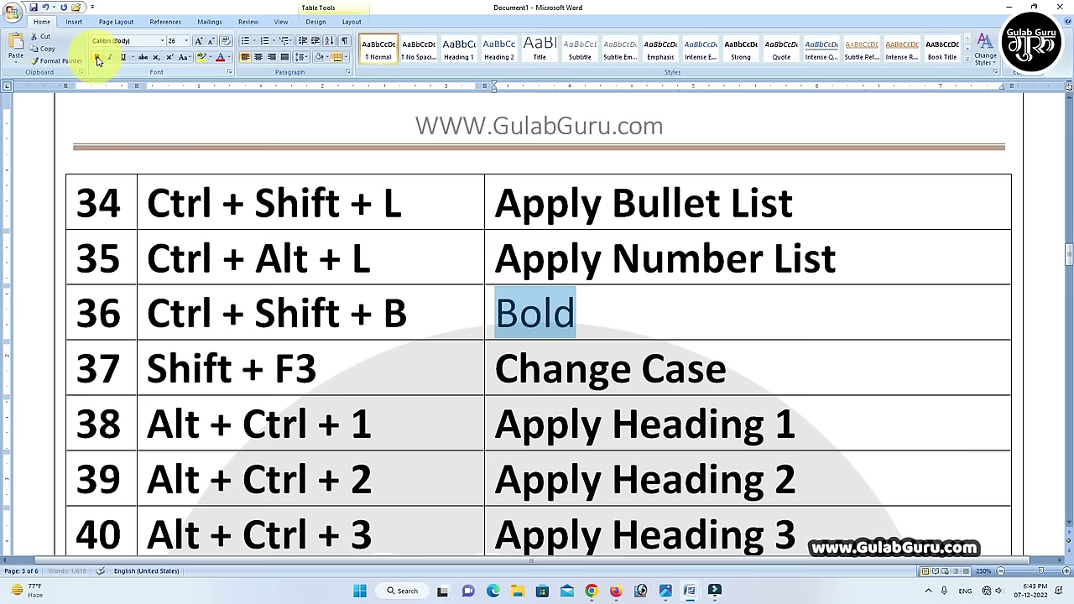
pyautogui.click(581, 314)
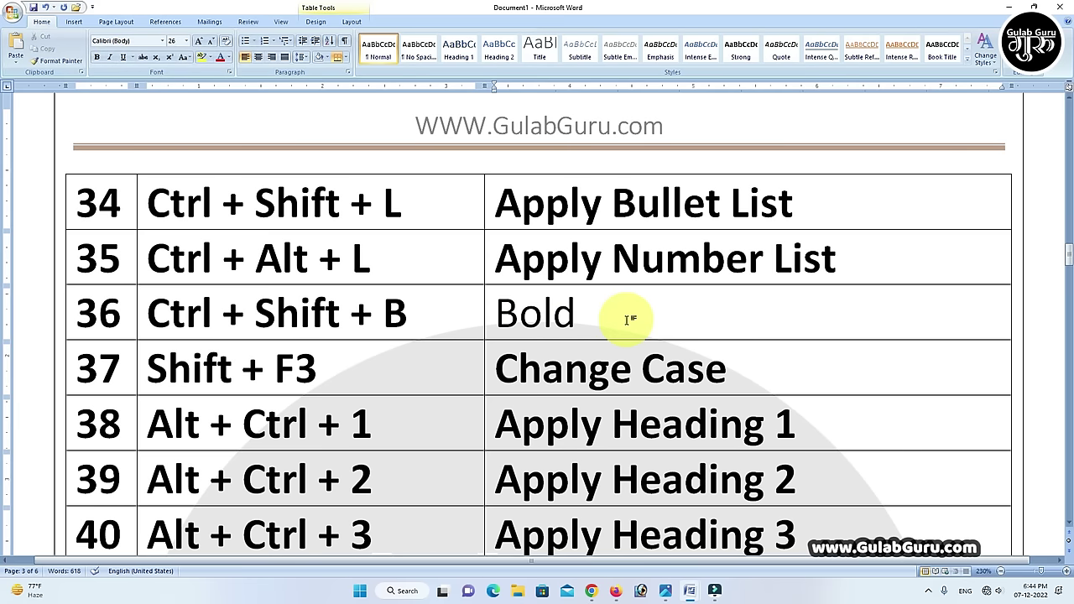
# - Make the word Bold in row 36 bold again with Ctrl+Shift+B
pyautogui.moveTo(576, 323); pyautogui.dragTo(493, 317)
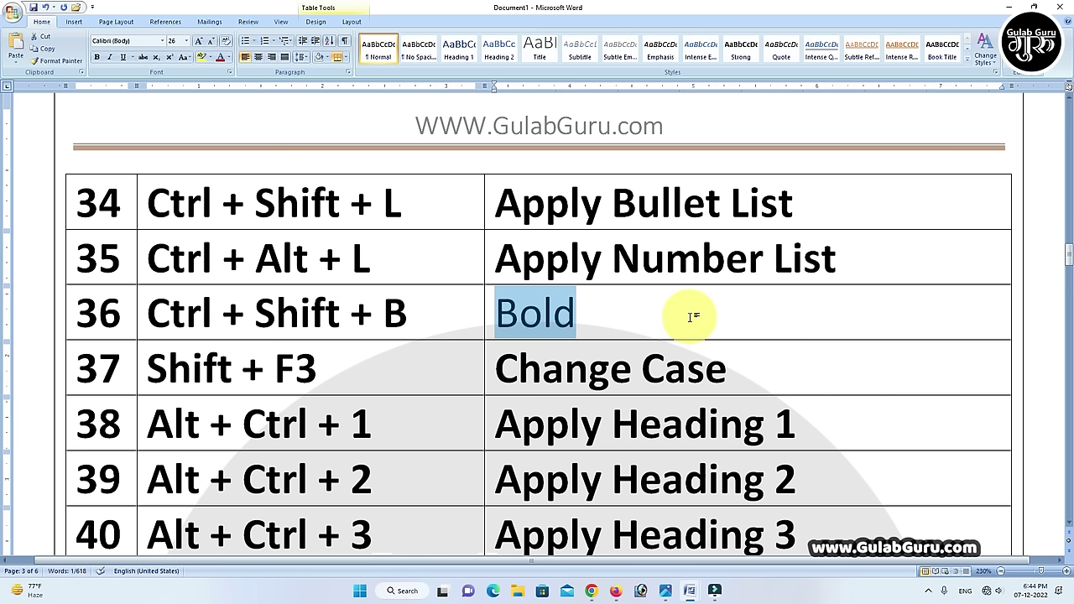
pyautogui.hotkey('ctrl', 'shift', 'b')
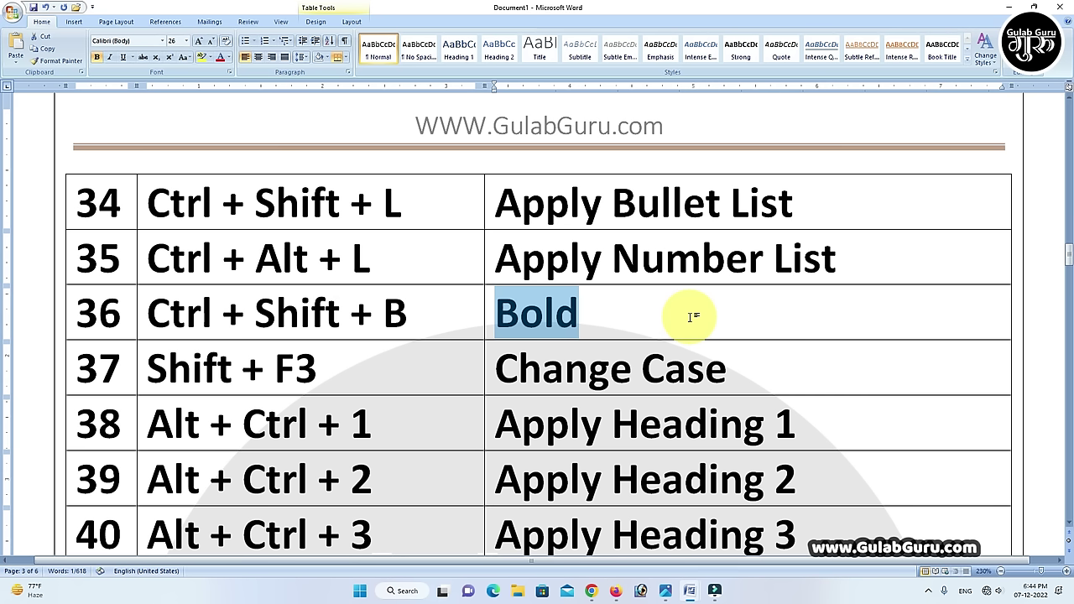
pyautogui.click(629, 314)
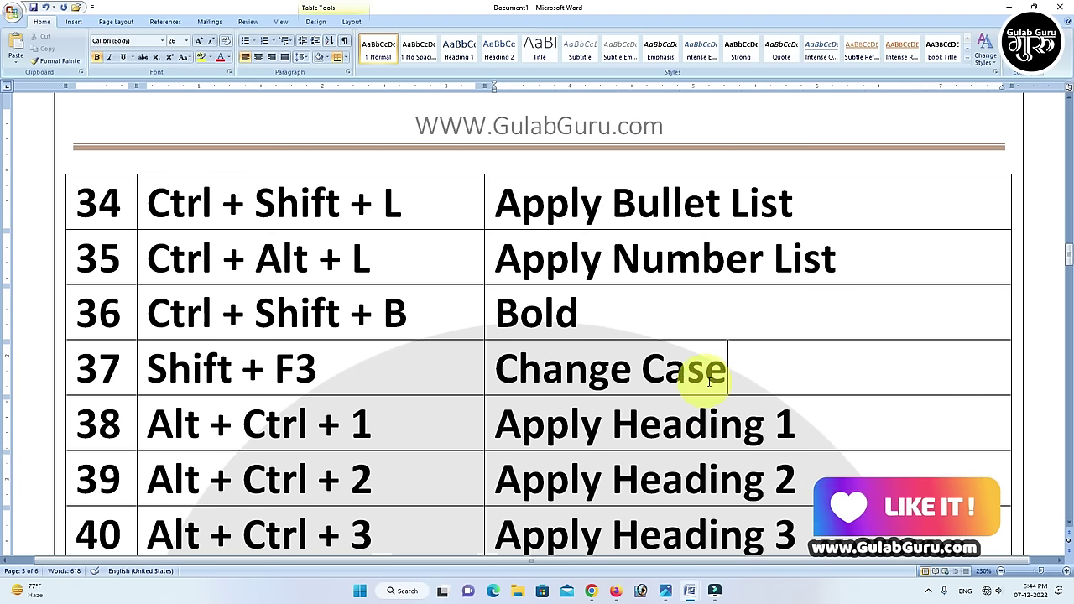
# - Use Shift+F3 to cycle row 37's Change Case text through UPPERCASE and lowercase back to Capitalised Words, then browse the case options
pyautogui.click(730, 382)
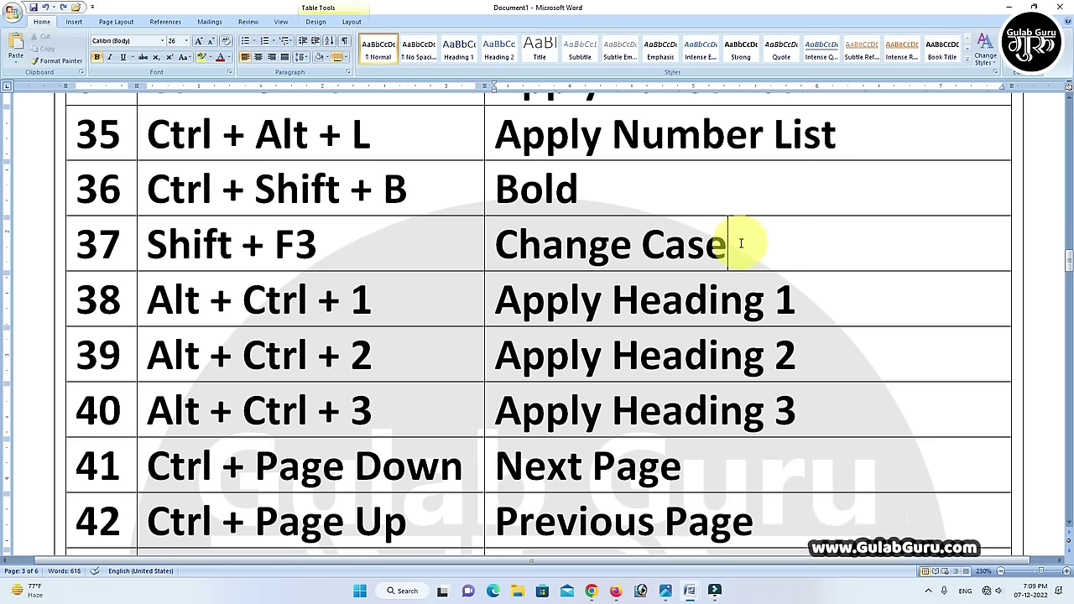
pyautogui.moveTo(727, 244); pyautogui.dragTo(521, 252)
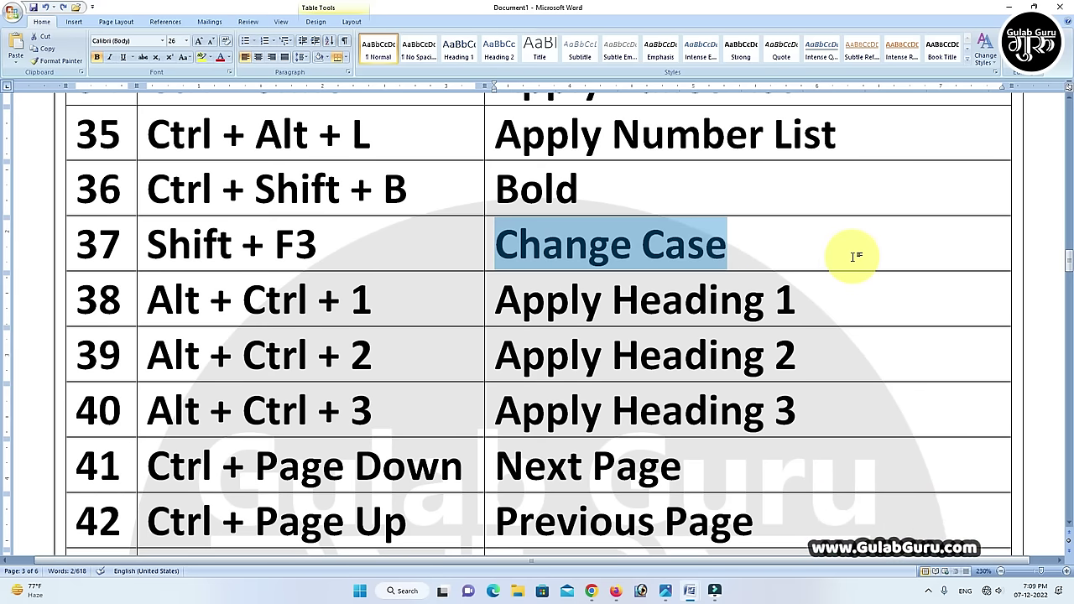
pyautogui.hotkey('shift', 'F3')
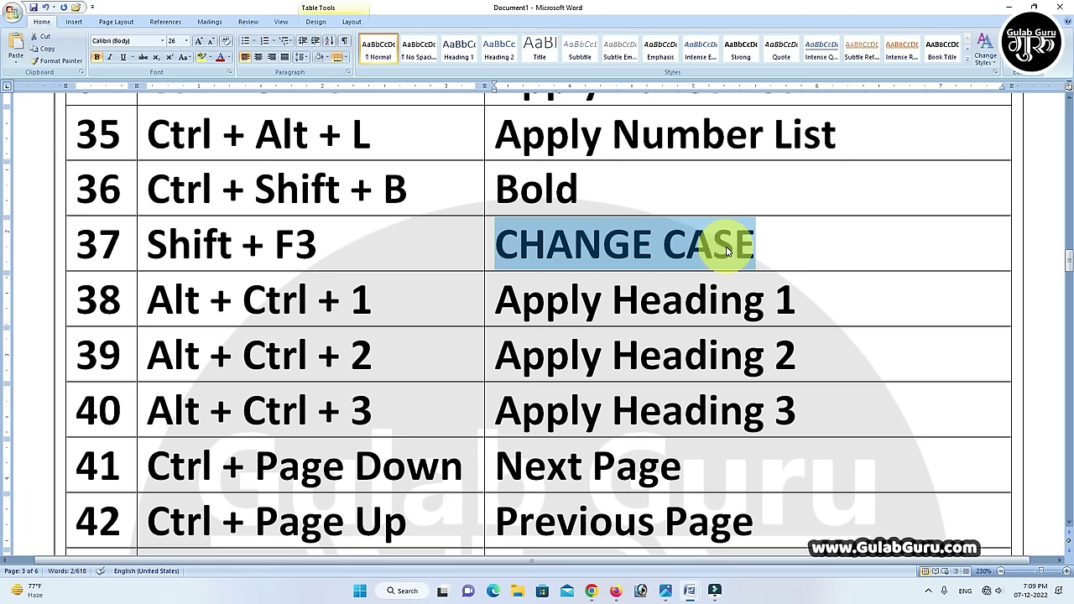
pyautogui.hotkey('shift', 'F3')
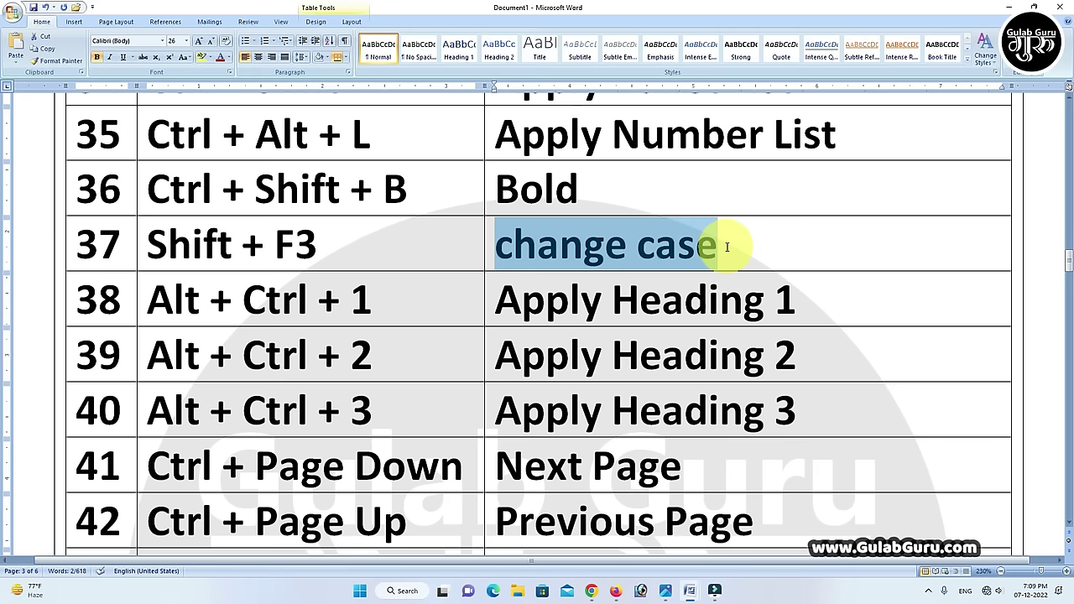
pyautogui.hotkey('shift', 'F3')
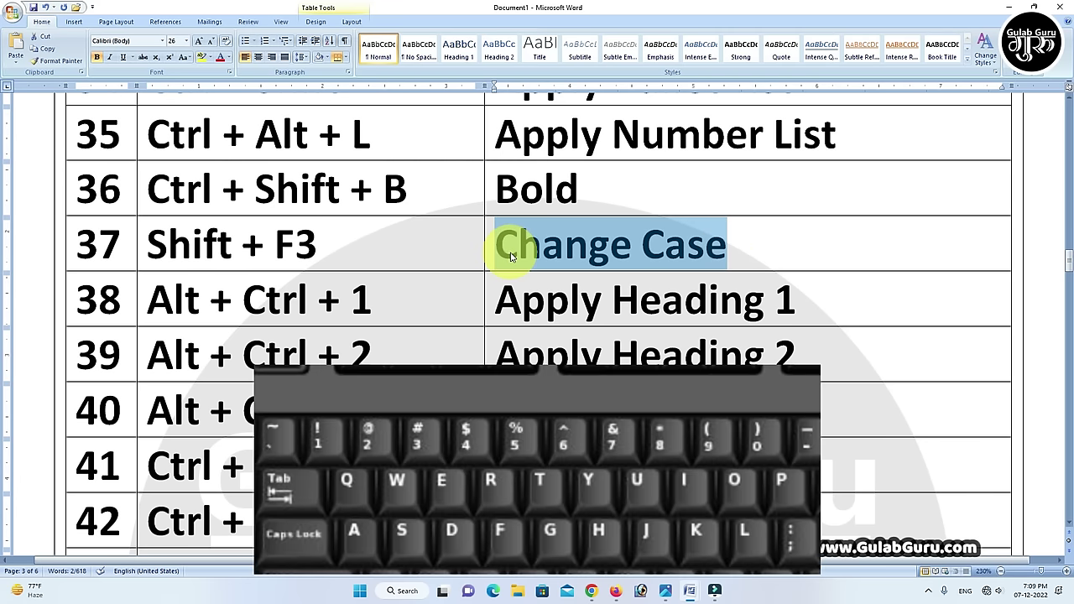
pyautogui.click(648, 256)
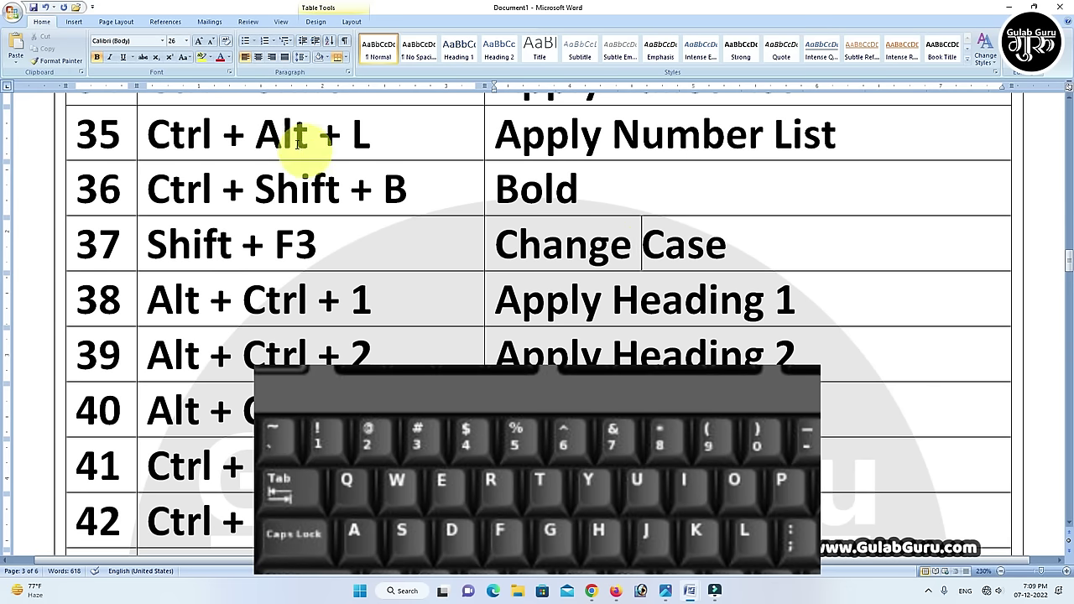
pyautogui.click(190, 60)
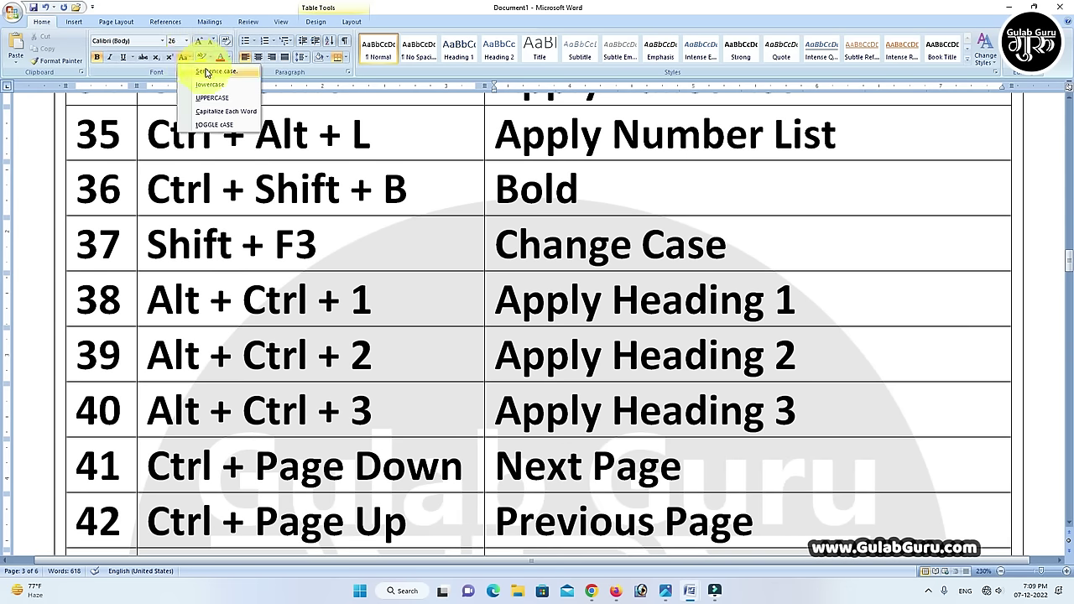
pyautogui.click(754, 250)
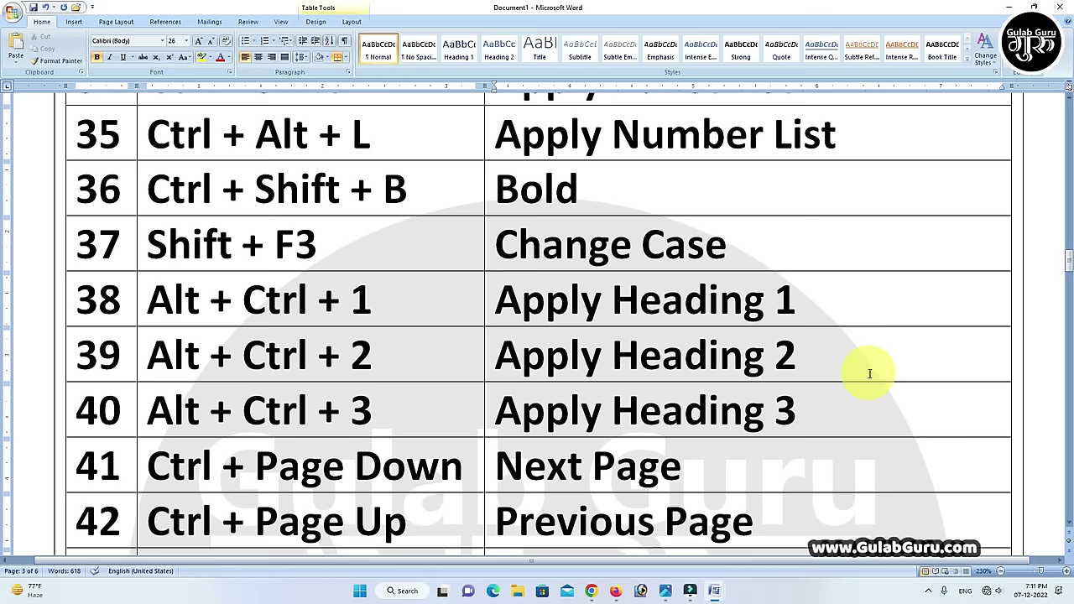
pyautogui.scroll(-1, 870, 373)
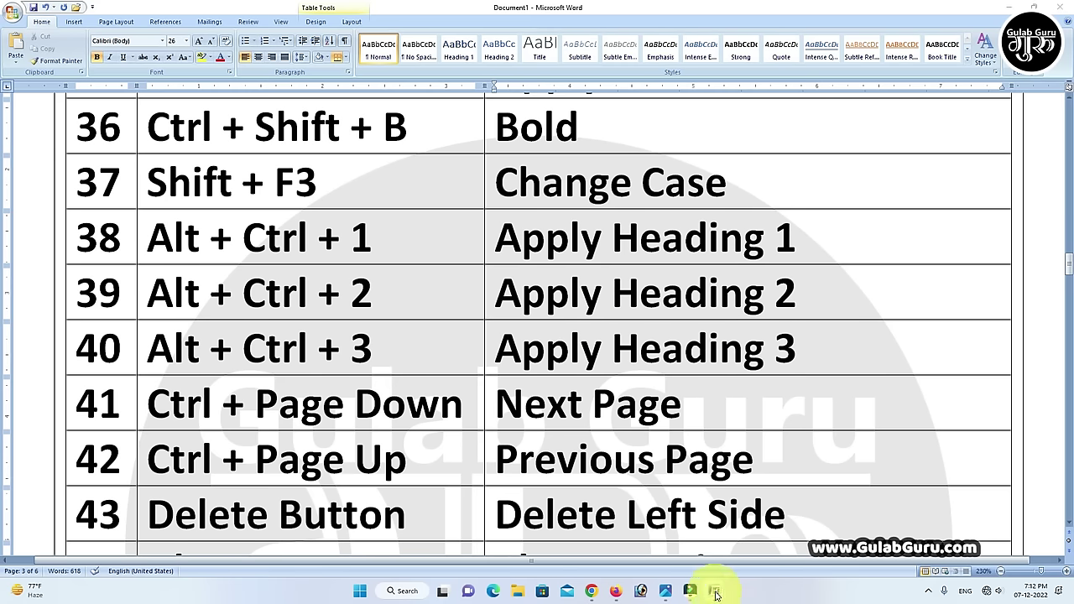
# - In Document5, apply Heading 1, then Heading 2, then Heading 3 to 'On the Insert tab'
pyautogui.moveTo(715, 594)
pyautogui.click(730, 545)
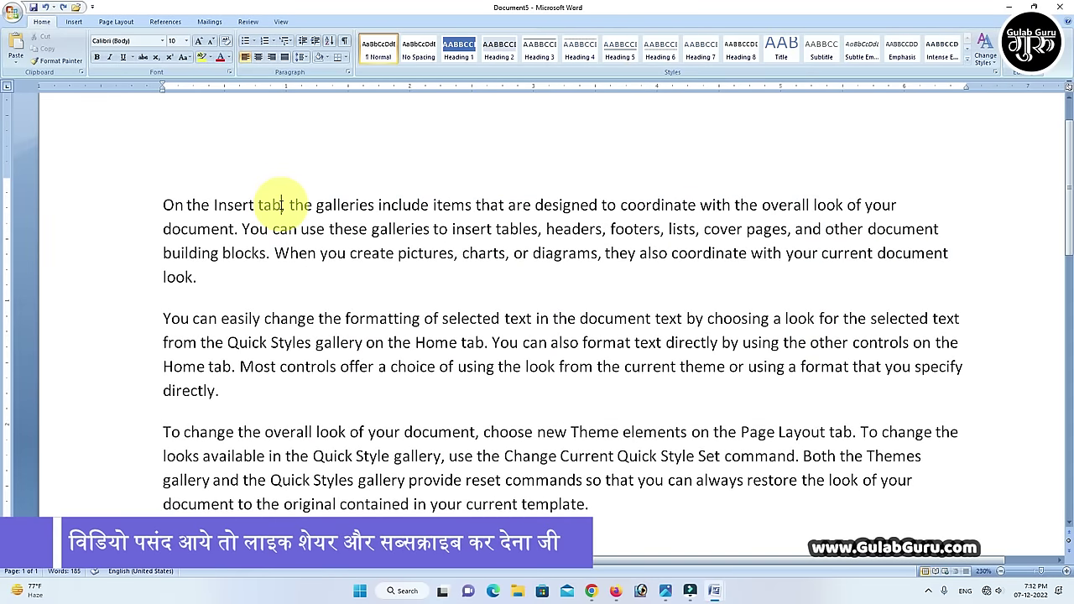
pyautogui.moveTo(282, 204); pyautogui.dragTo(157, 205)
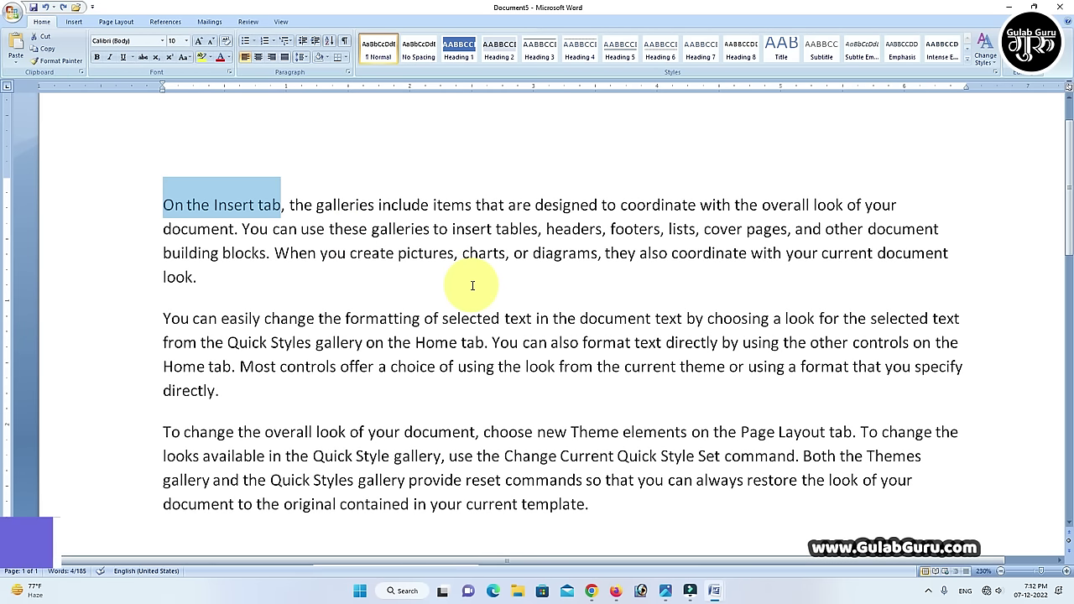
pyautogui.hotkey('ctrl', 'alt', '1')
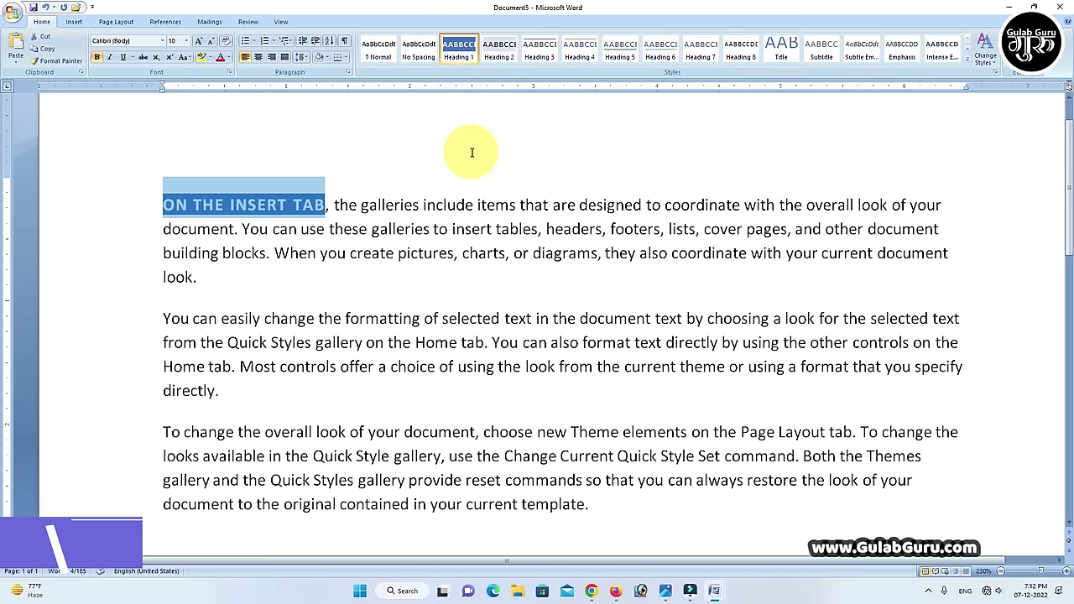
pyautogui.hotkey('ctrl', 'alt', '2')
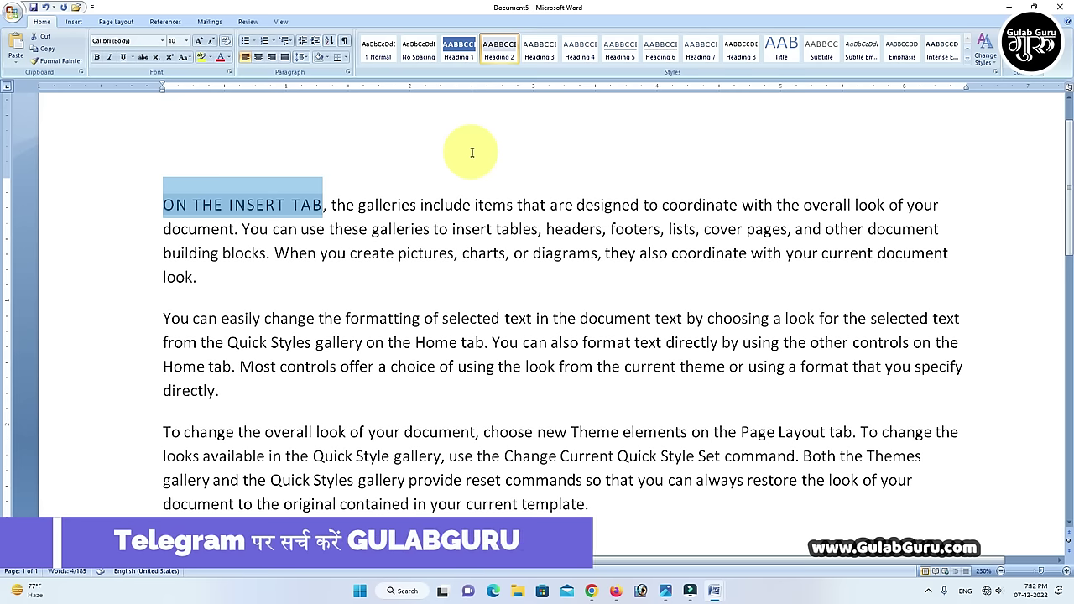
pyautogui.hotkey('ctrl', 'alt', '3')
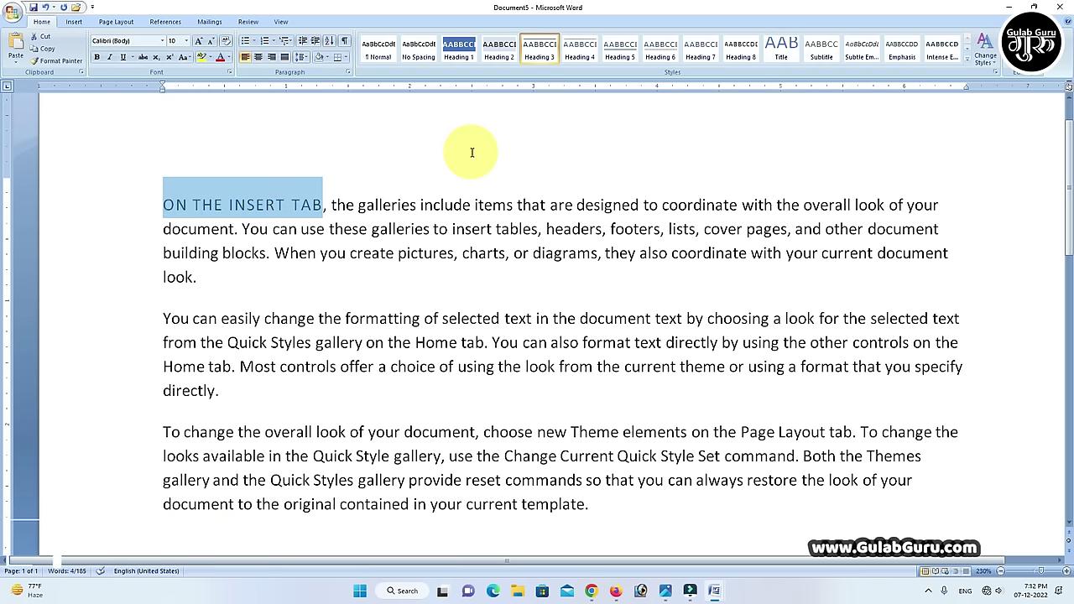
pyautogui.click(416, 204)
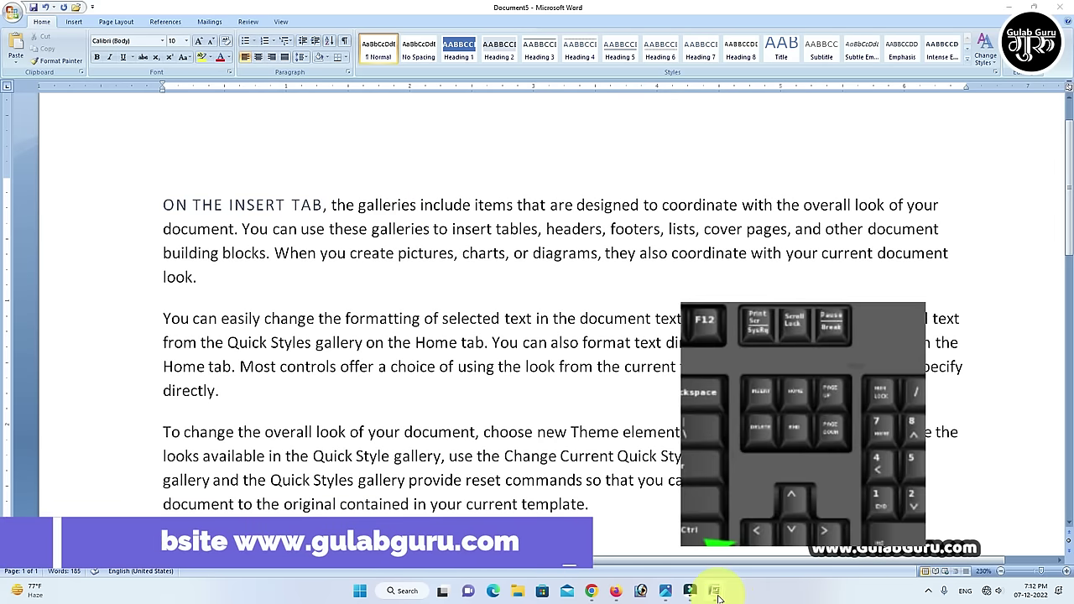
# - Switch back to Document1 and scroll to row 45, Ctrl + Shift + Inter for Table Break
pyautogui.moveTo(716, 592)
pyautogui.click(663, 541)
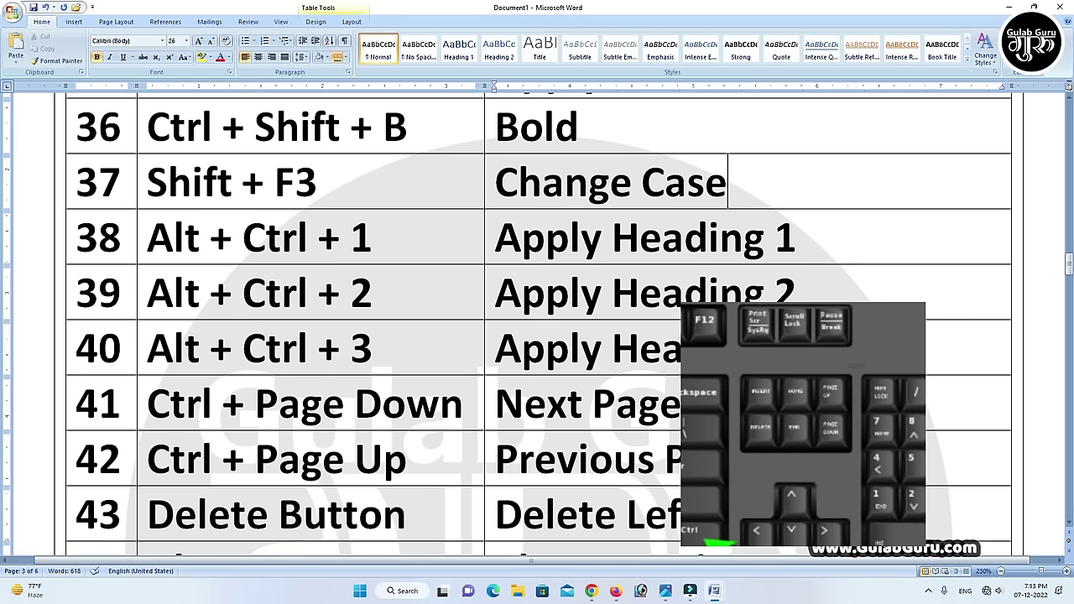
pyautogui.scroll(-1, 766, 345)
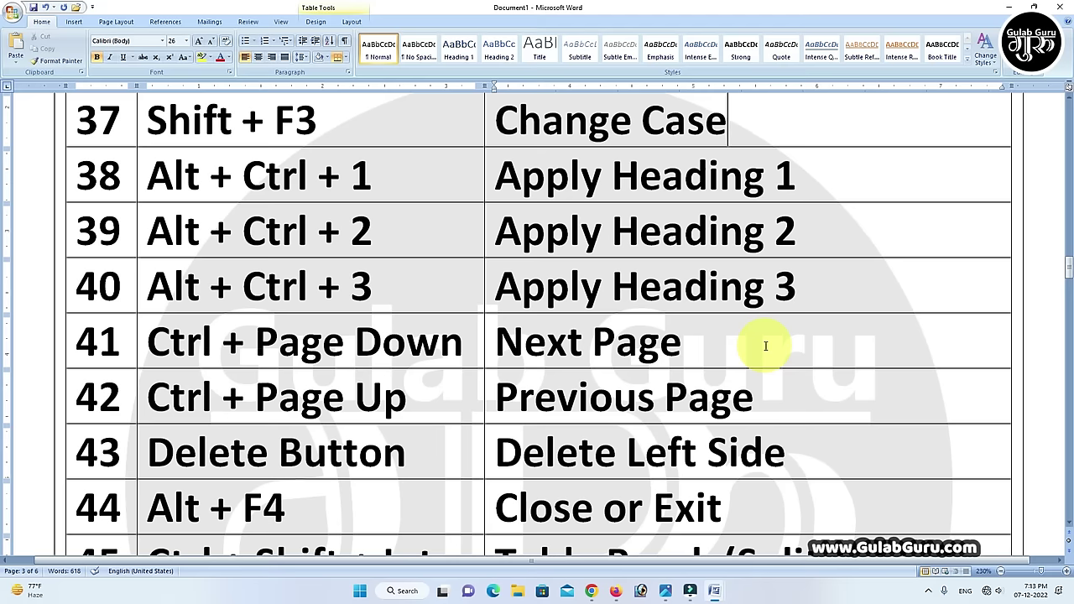
pyautogui.scroll(-1, 762, 340)
pyautogui.scroll(1, 587, 340)
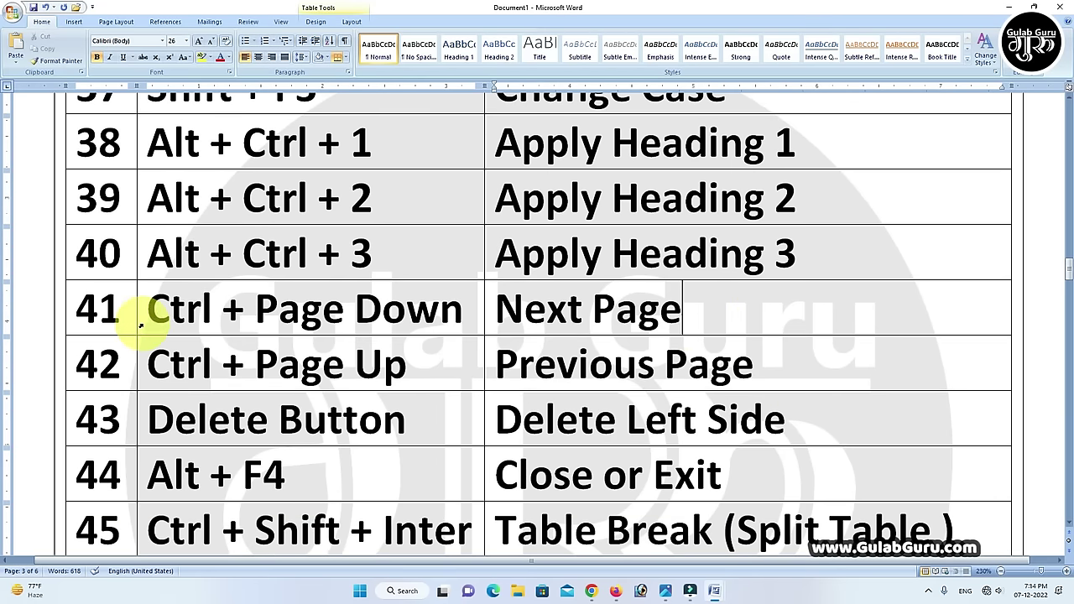
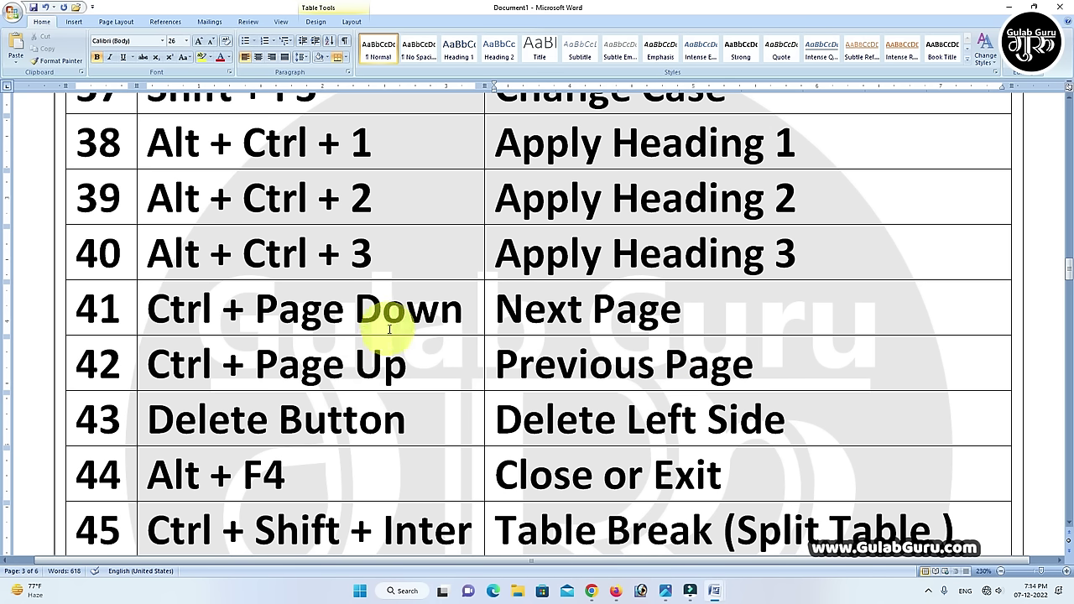
# - Place the caret after Previous Page and scroll the table to row 43's Delete Left Side entry
pyautogui.click(783, 367)
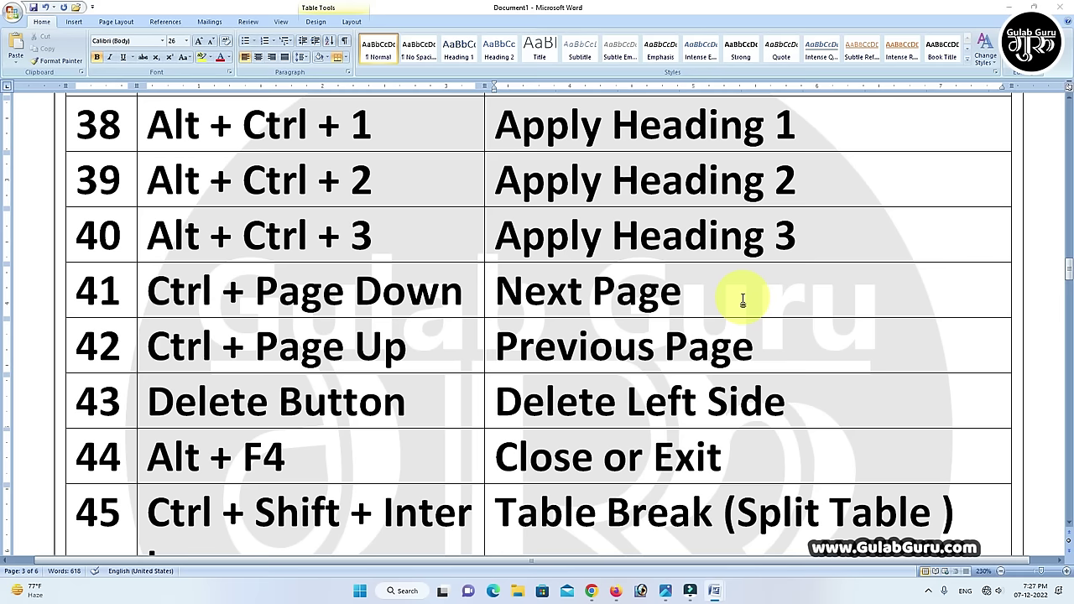
pyautogui.scroll(-4, 742, 300)
pyautogui.scroll(-2, 743, 300)
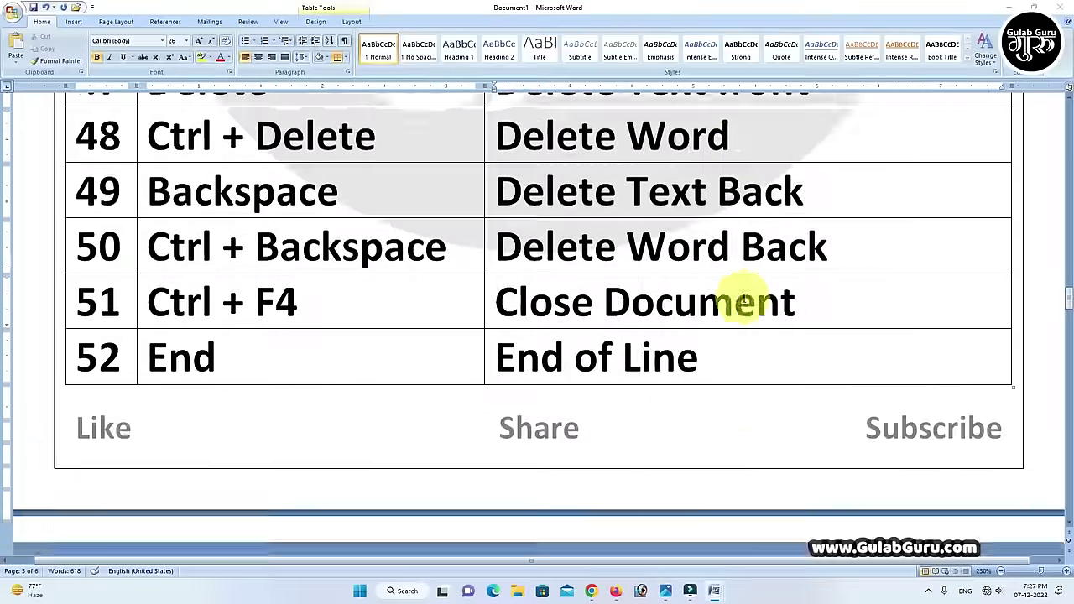
pyautogui.scroll(-3, 744, 302)
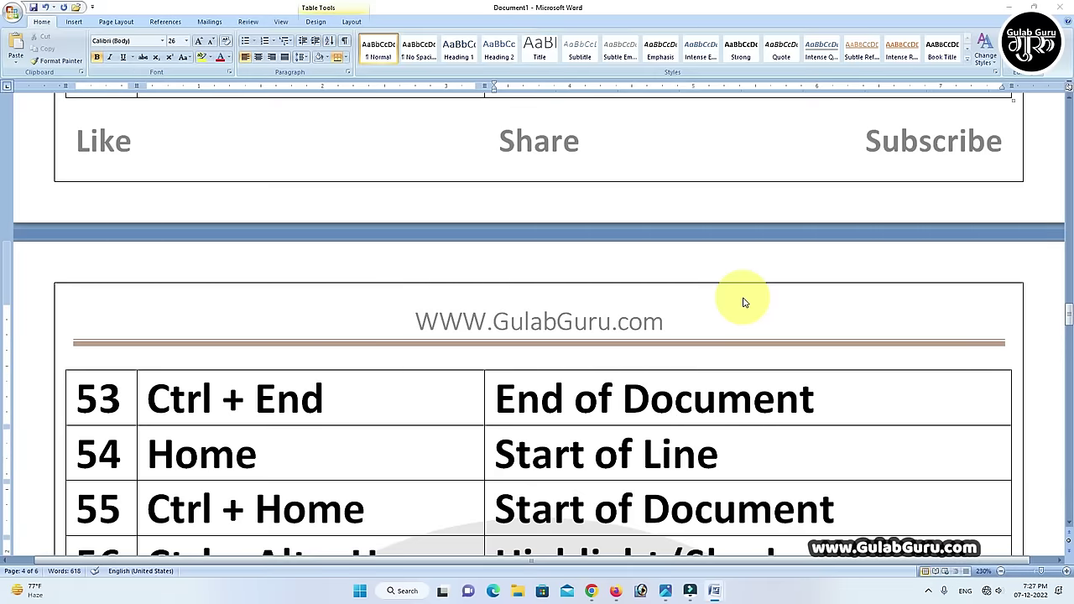
pyautogui.scroll(2, 743, 302)
pyautogui.scroll(3, 743, 303)
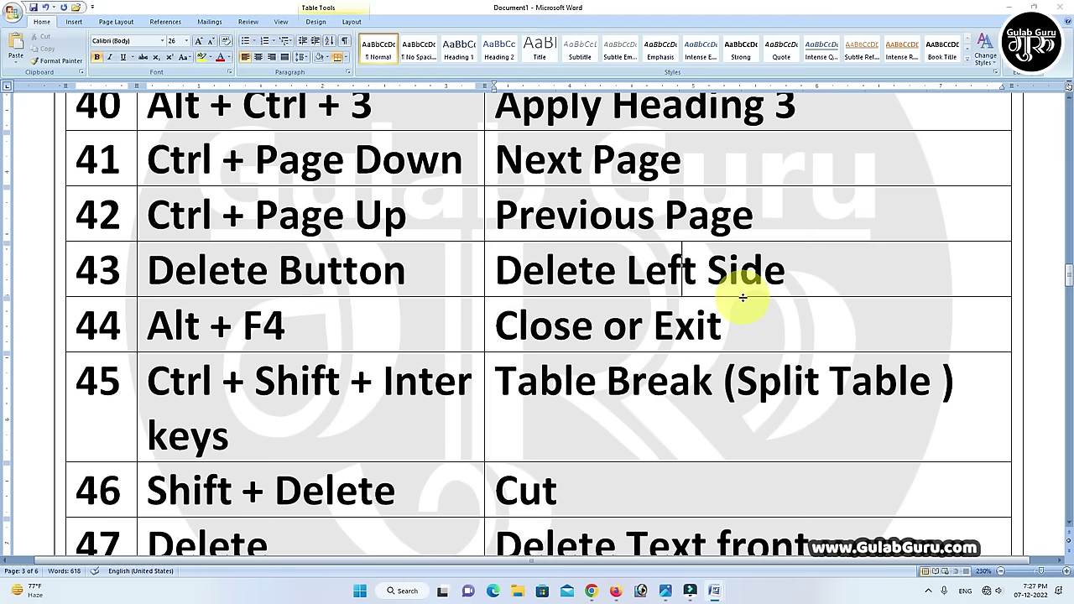
pyautogui.scroll(2, 743, 299)
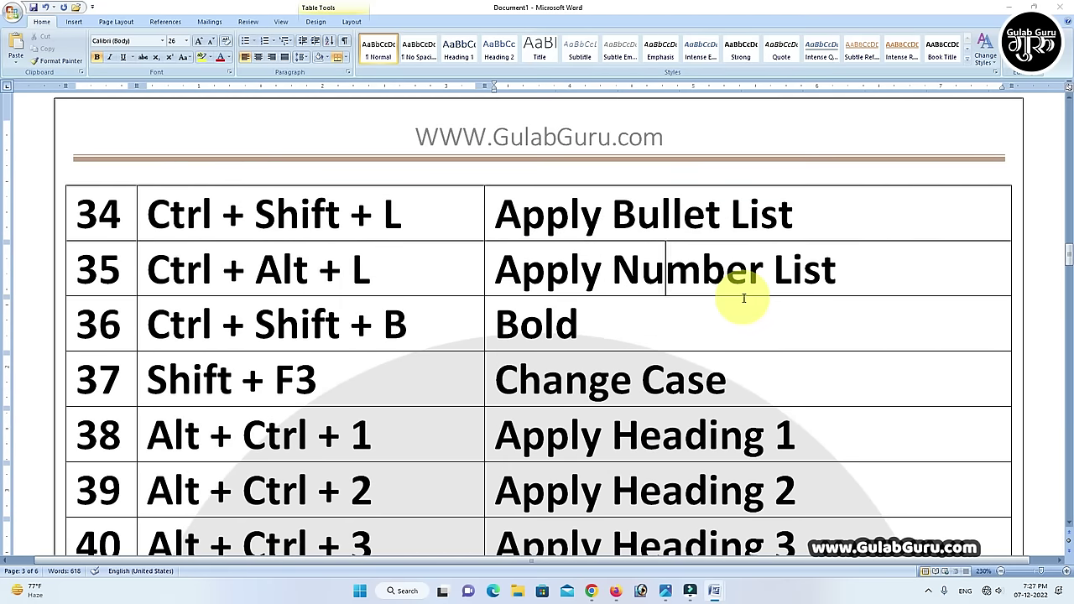
pyautogui.scroll(-3, 744, 352)
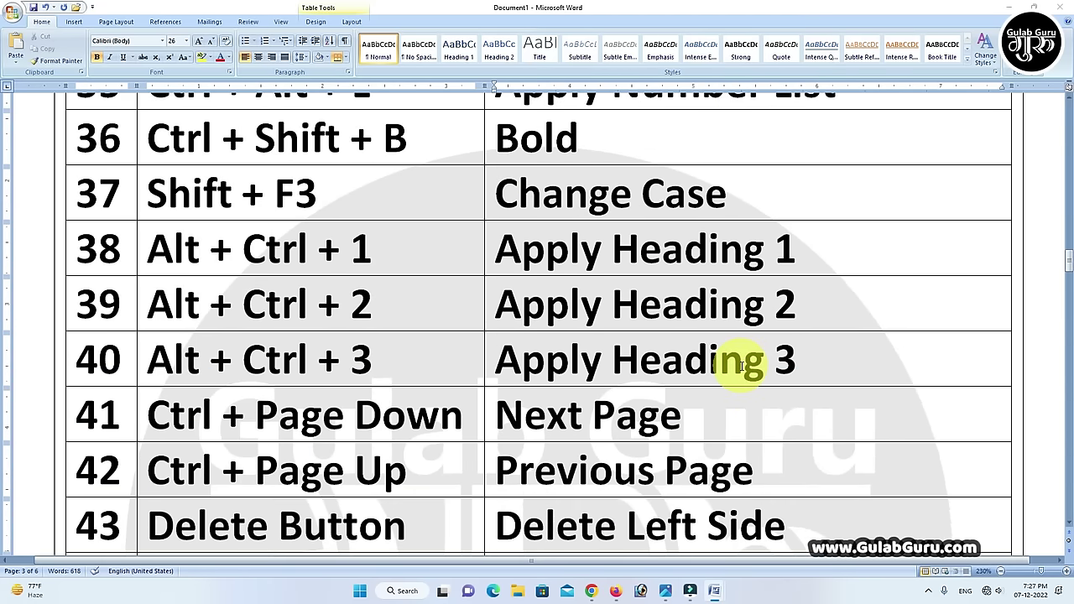
pyautogui.scroll(-2, 731, 364)
pyautogui.scroll(-1, 743, 367)
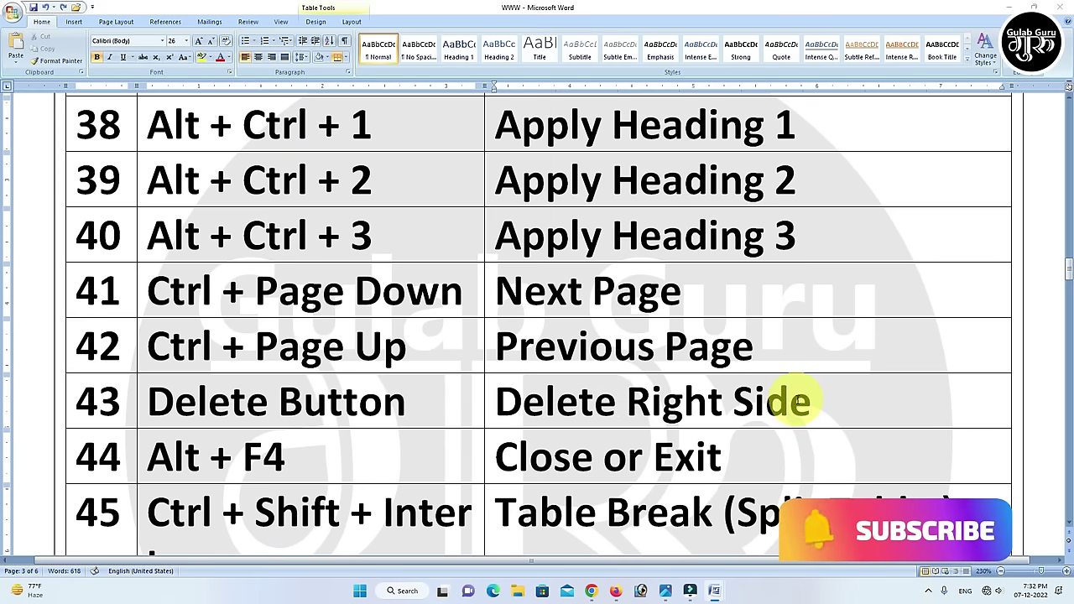
pyautogui.press('Delete')
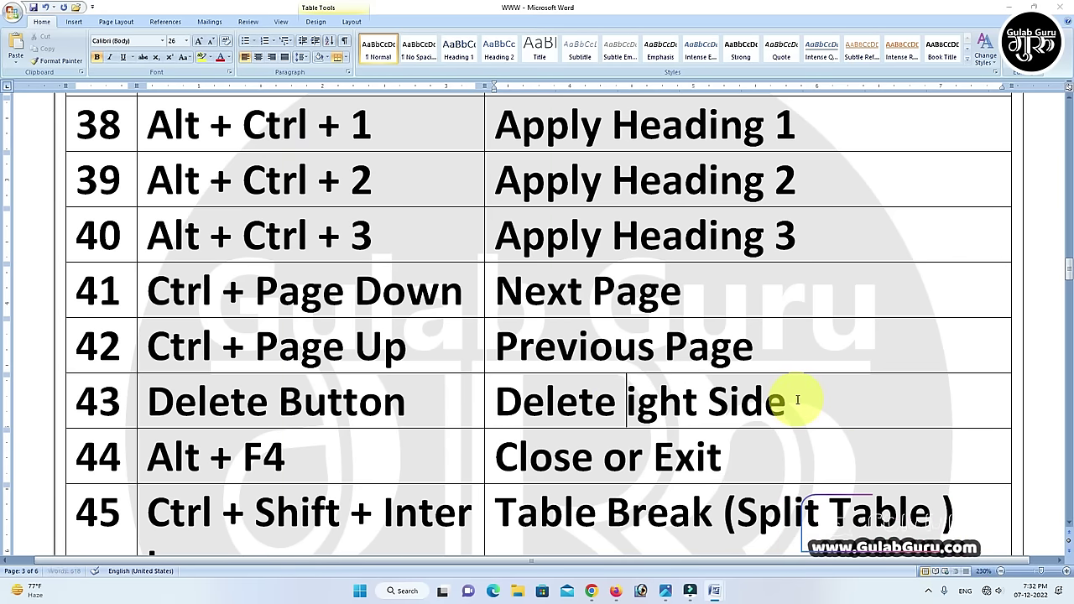
pyautogui.press('Delete')
pyautogui.press('Delete')
pyautogui.press('Delete')
pyautogui.press('Delete')
pyautogui.press('Delete')
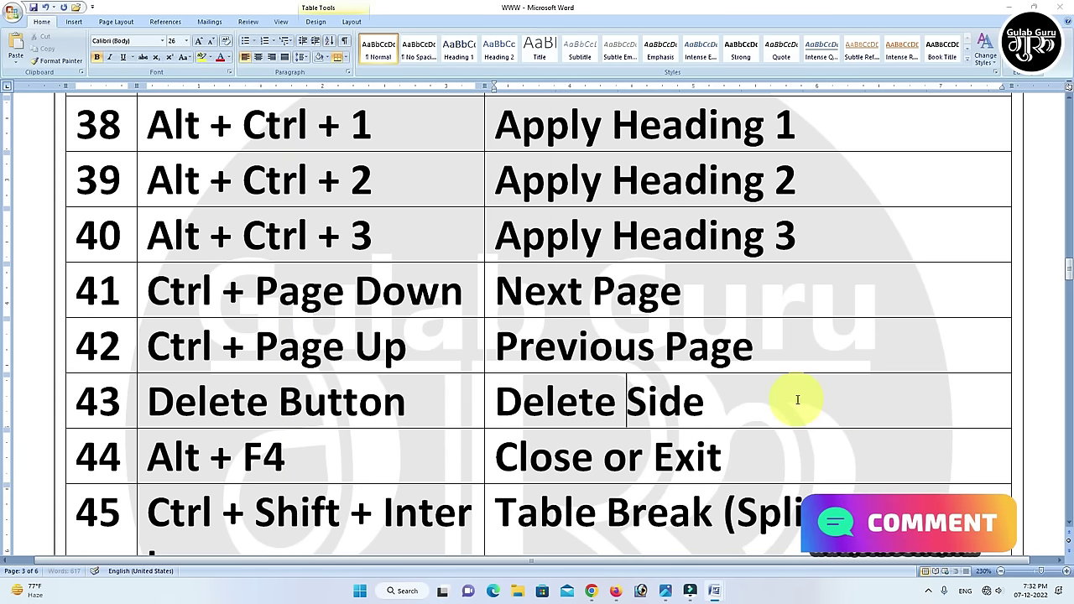
pyautogui.press('Delete')
pyautogui.press('Delete')
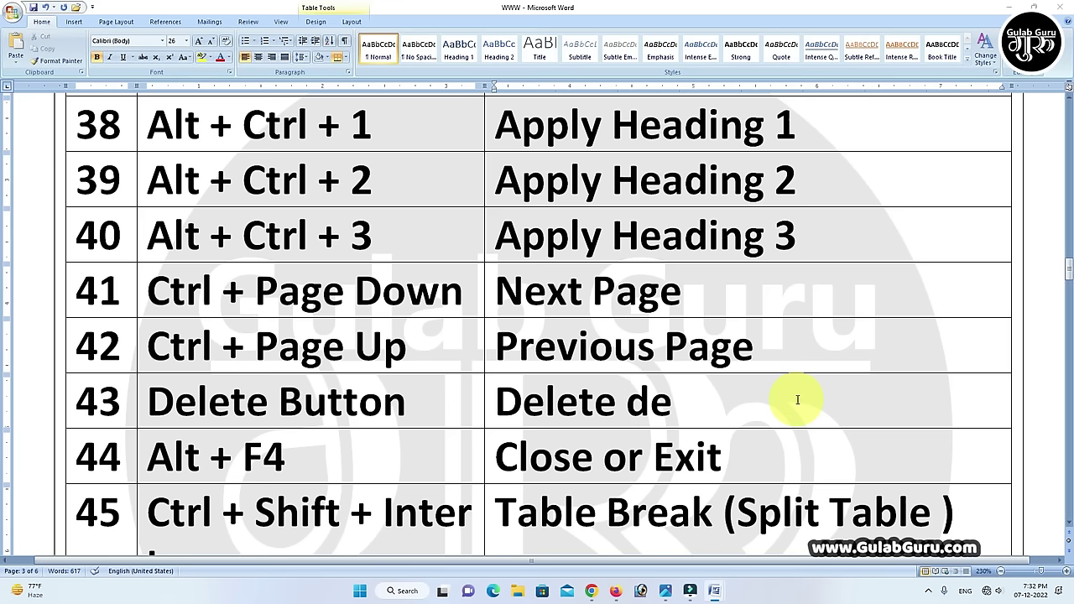
pyautogui.hotkey('ctrl', 'z')
pyautogui.hotkey('ctrl', 'z')
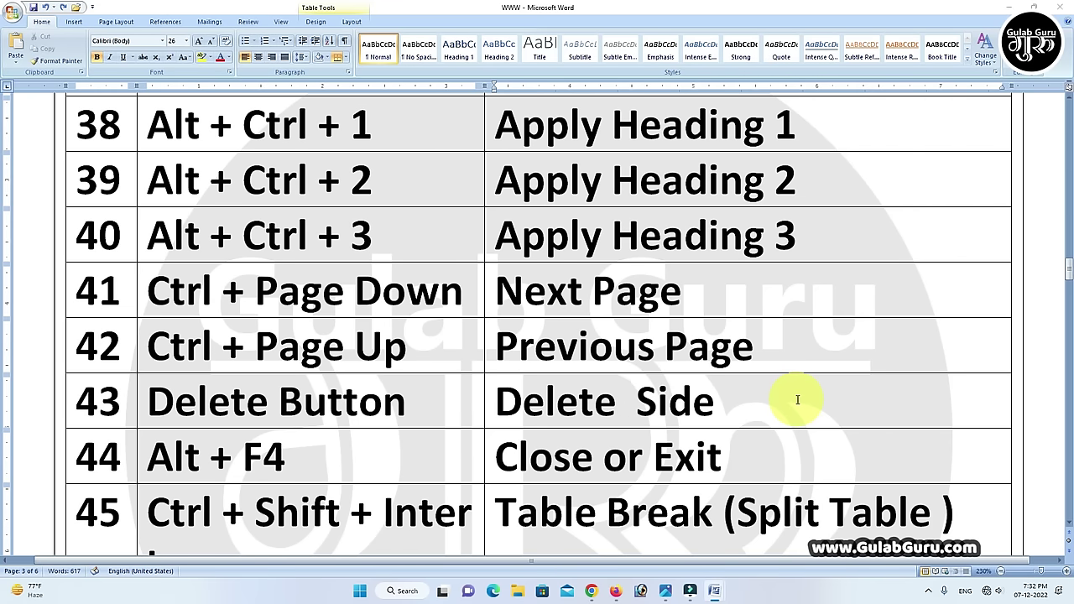
pyautogui.hotkey('ctrl', 'z')
pyautogui.hotkey('ctrl', 'z')
pyautogui.hotkey('ctrl', 'z')
pyautogui.hotkey('ctrl', 'z')
pyautogui.hotkey('ctrl', 'z')
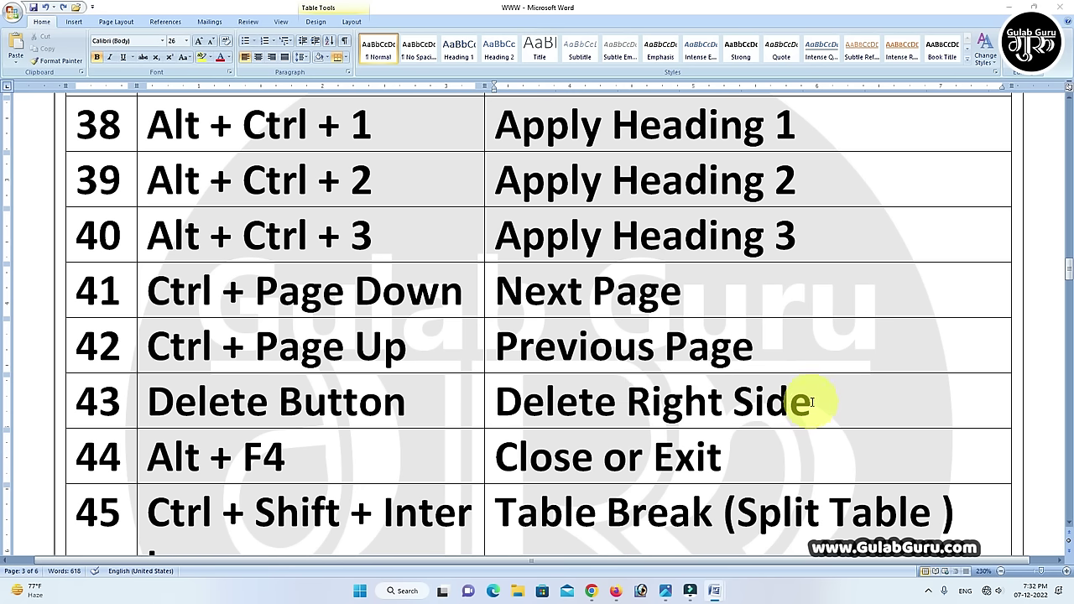
pyautogui.click(812, 404)
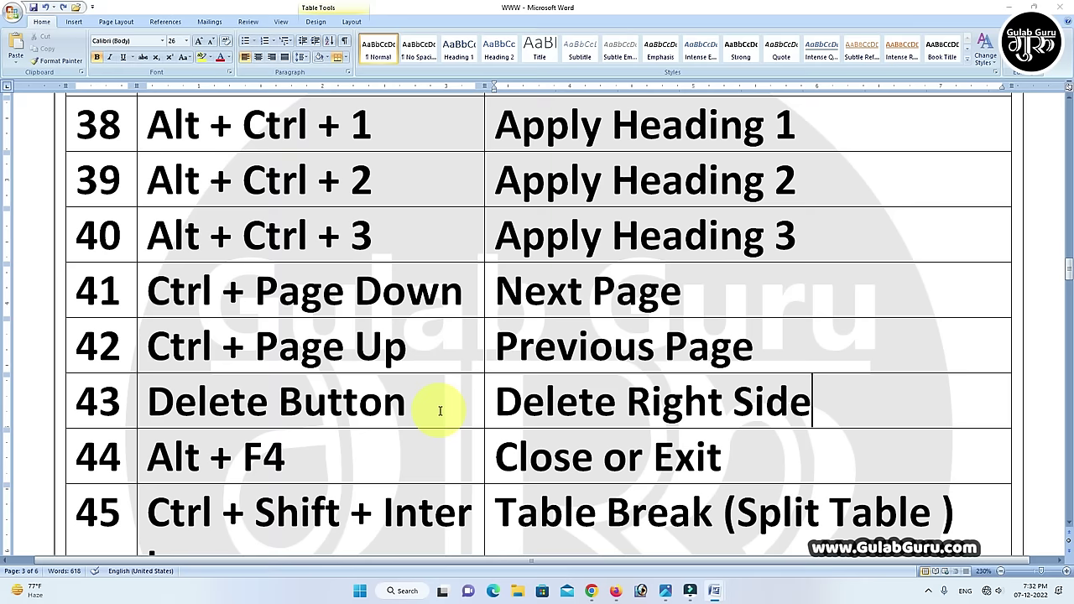
pyautogui.scroll(-1, 627, 405)
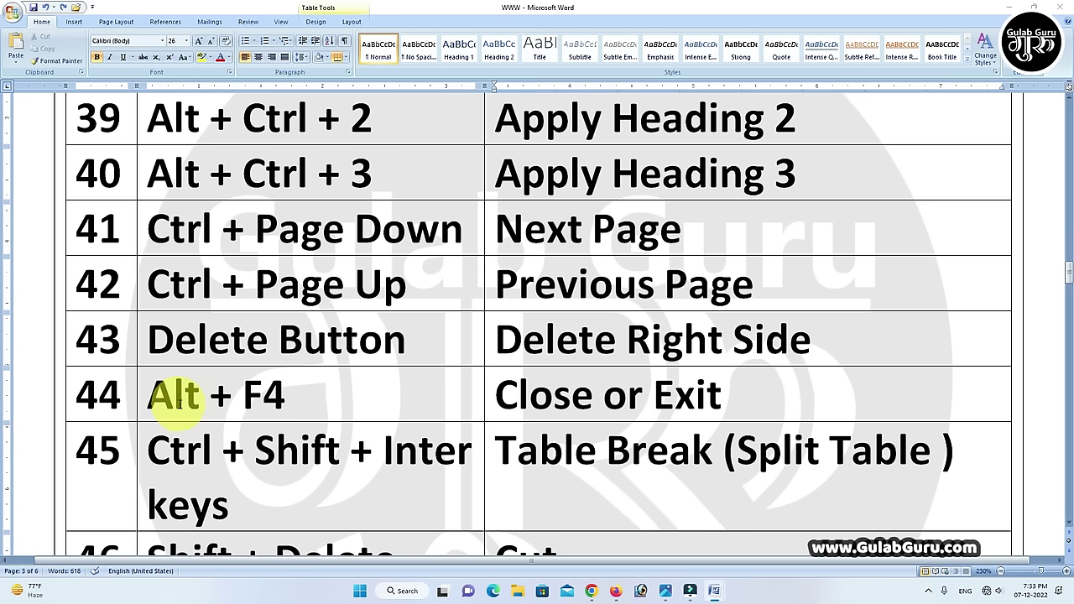
pyautogui.click(765, 388)
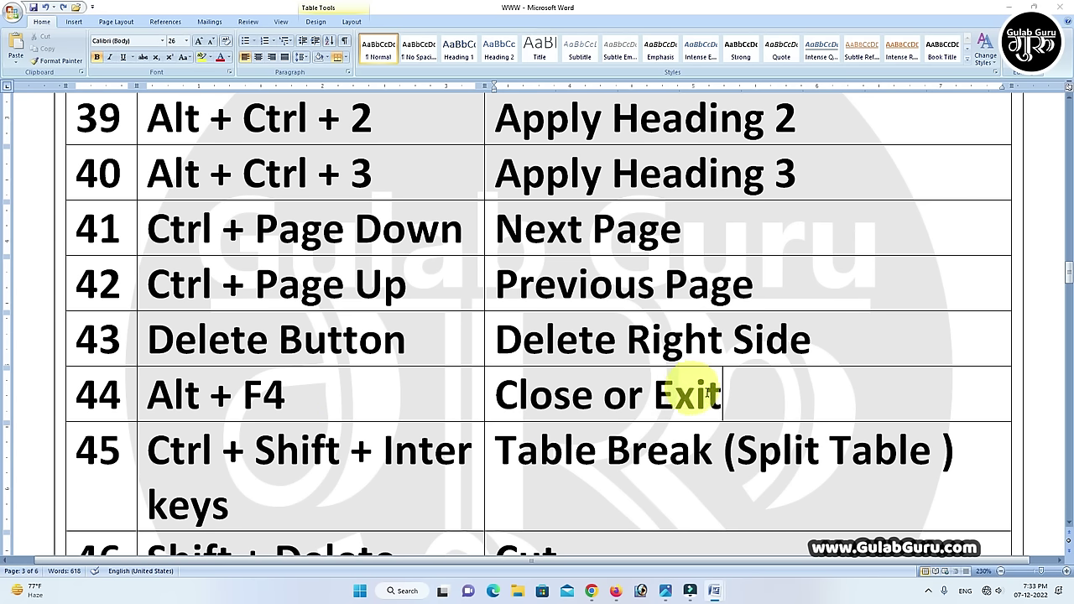
pyautogui.scroll(-1, 727, 398)
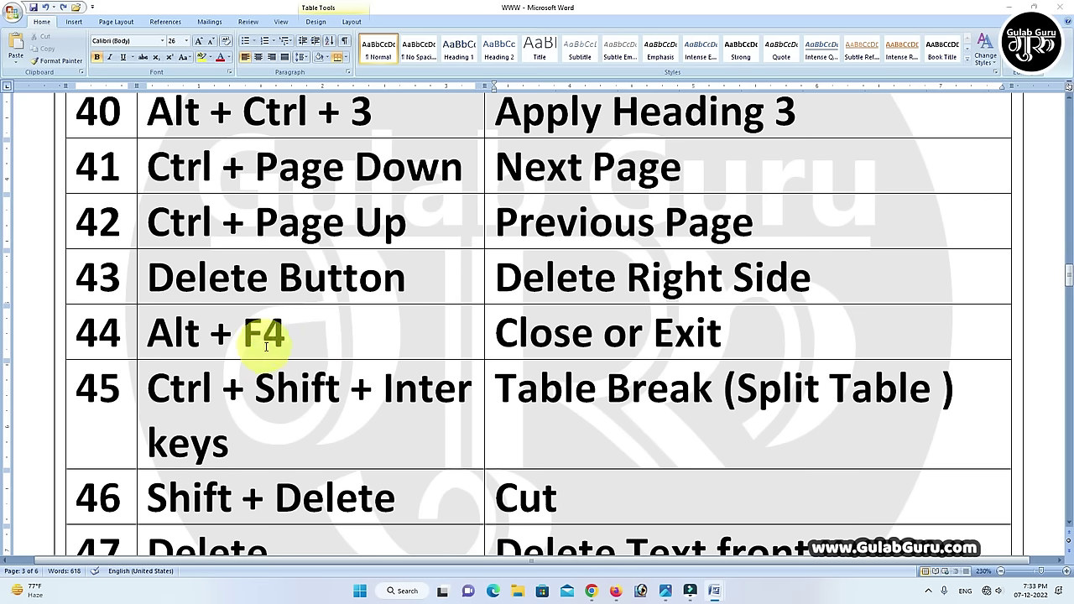
pyautogui.scroll(-1, 693, 396)
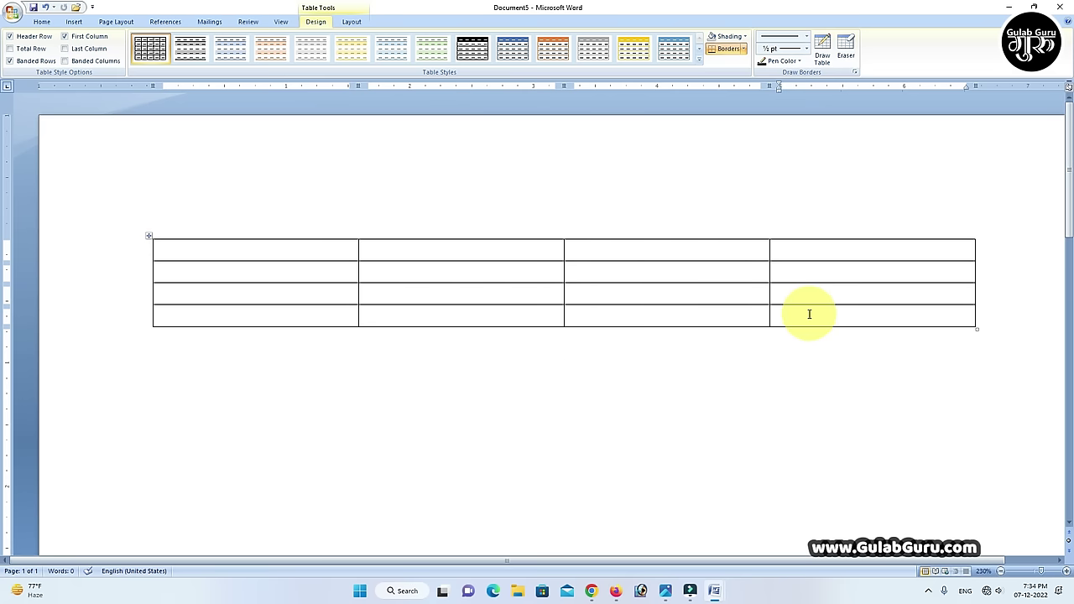
pyautogui.click(813, 310)
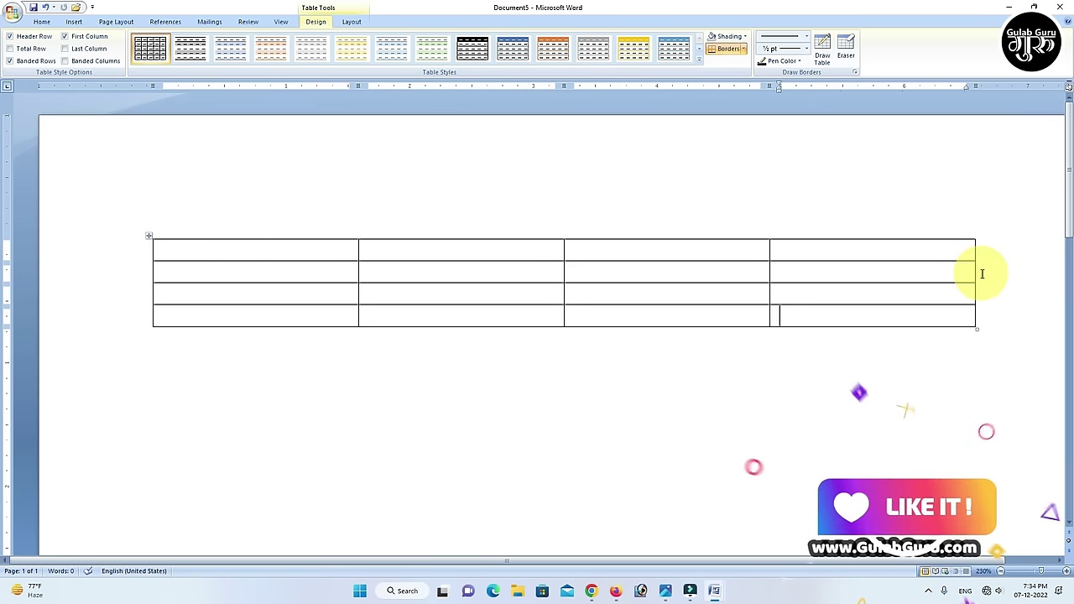
pyautogui.click(982, 274)
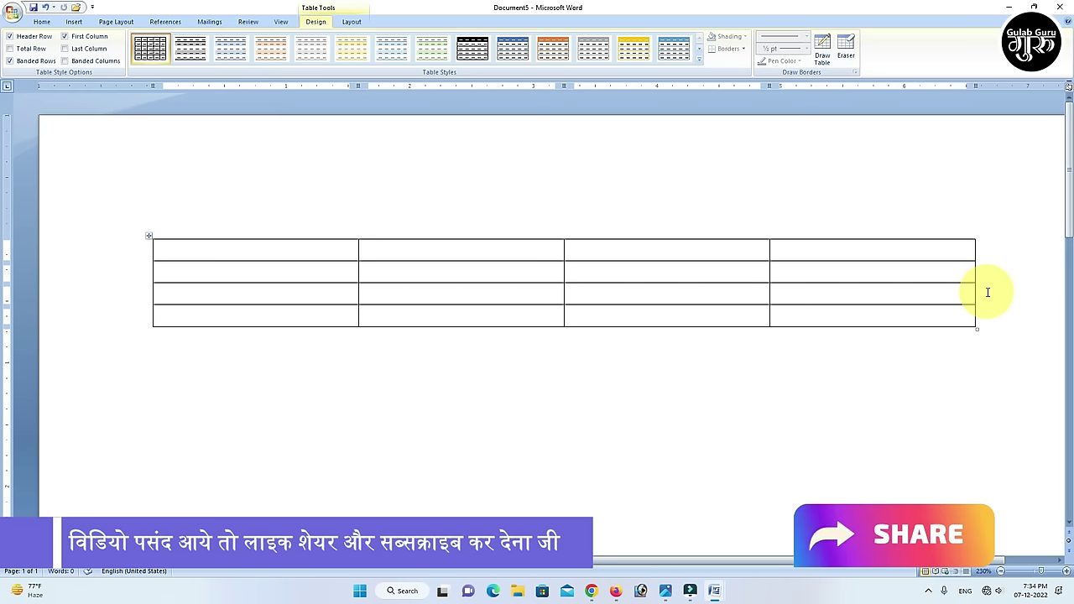
pyautogui.hotkey('ctrl', 'shift', 'Return')
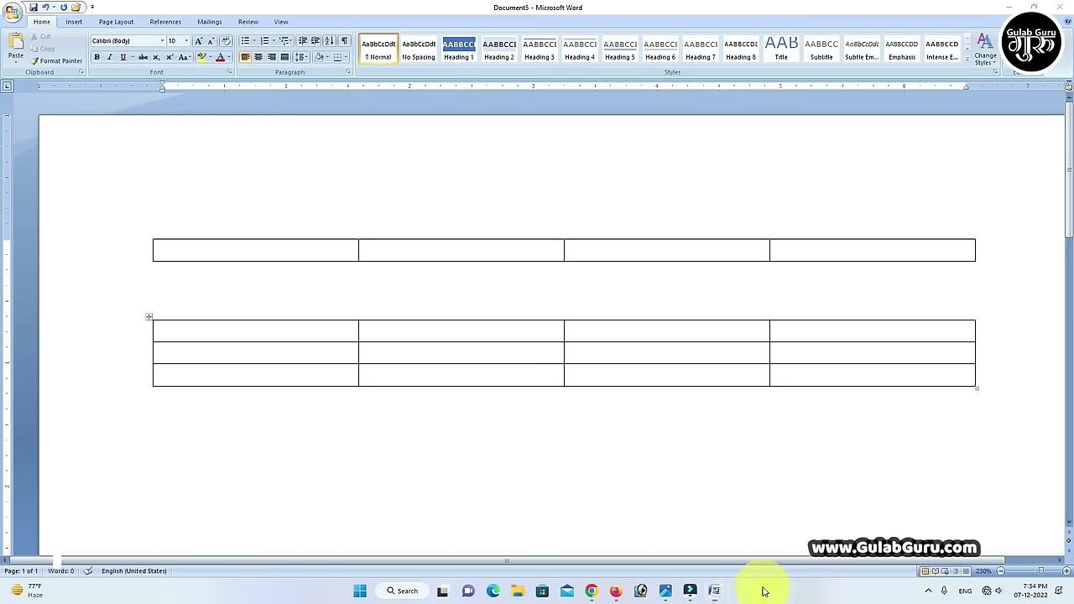
pyautogui.moveTo(690, 587)
pyautogui.click(683, 561)
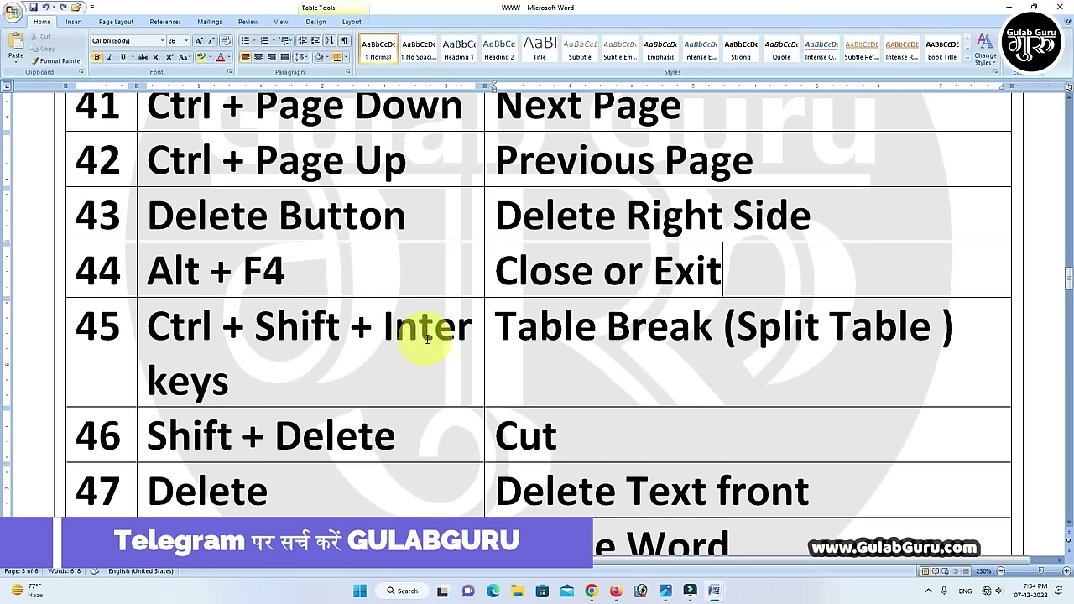
pyautogui.scroll(-1, 574, 336)
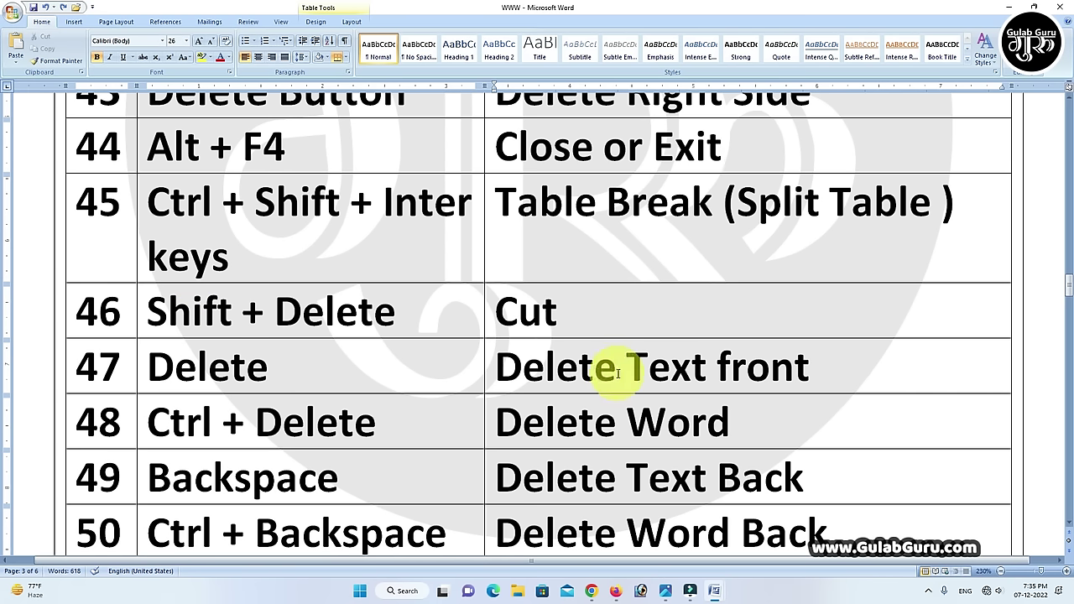
pyautogui.moveTo(617, 374); pyautogui.dragTo(492, 375)
pyautogui.hotkey('ctrl', 'c')
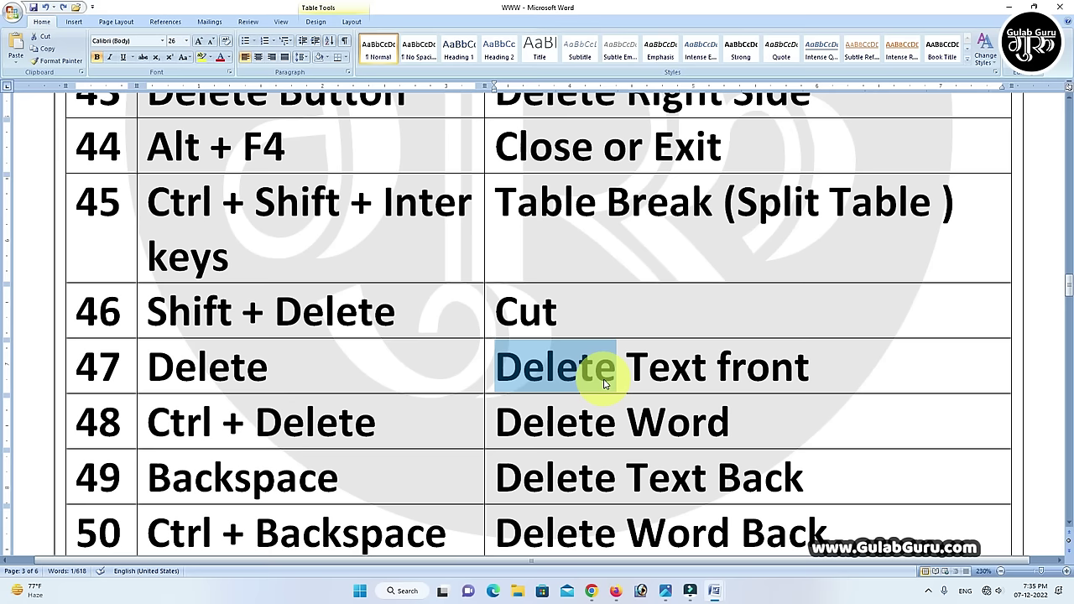
pyautogui.press('Delete')
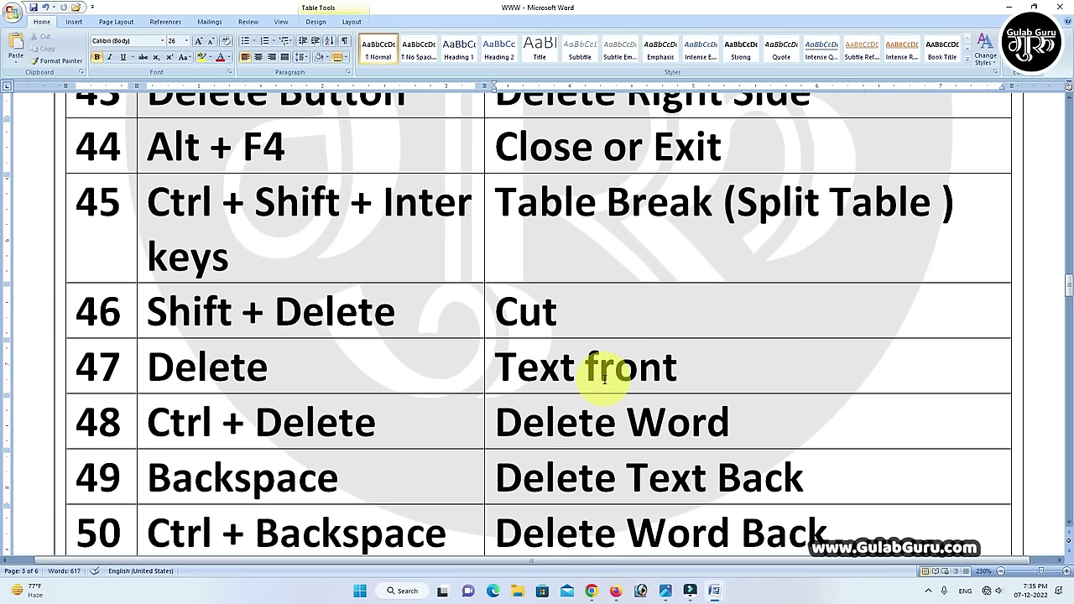
pyautogui.click(598, 312)
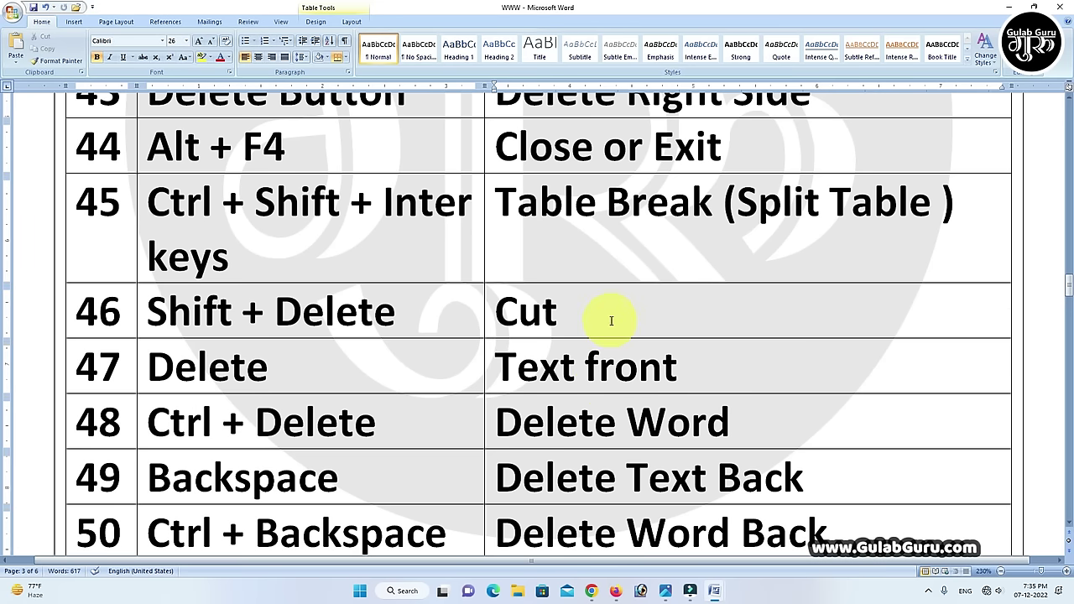
pyautogui.hotkey('ctrl', 'v')
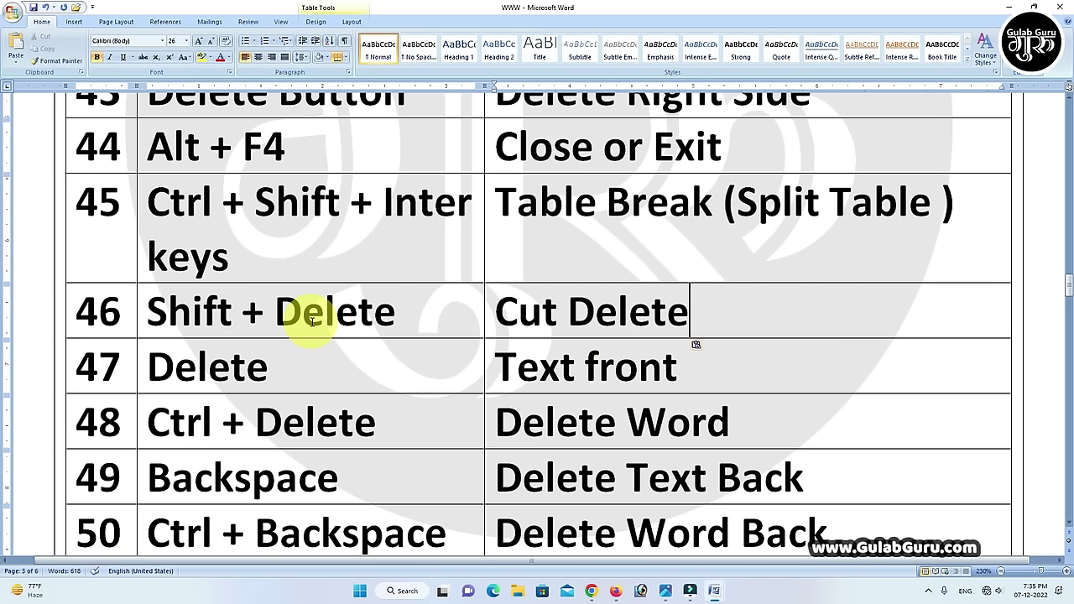
pyautogui.hotkey('ctrl', 'BackSpace')
pyautogui.press('BackSpace')
pyautogui.hotkey('ctrl', 'z')
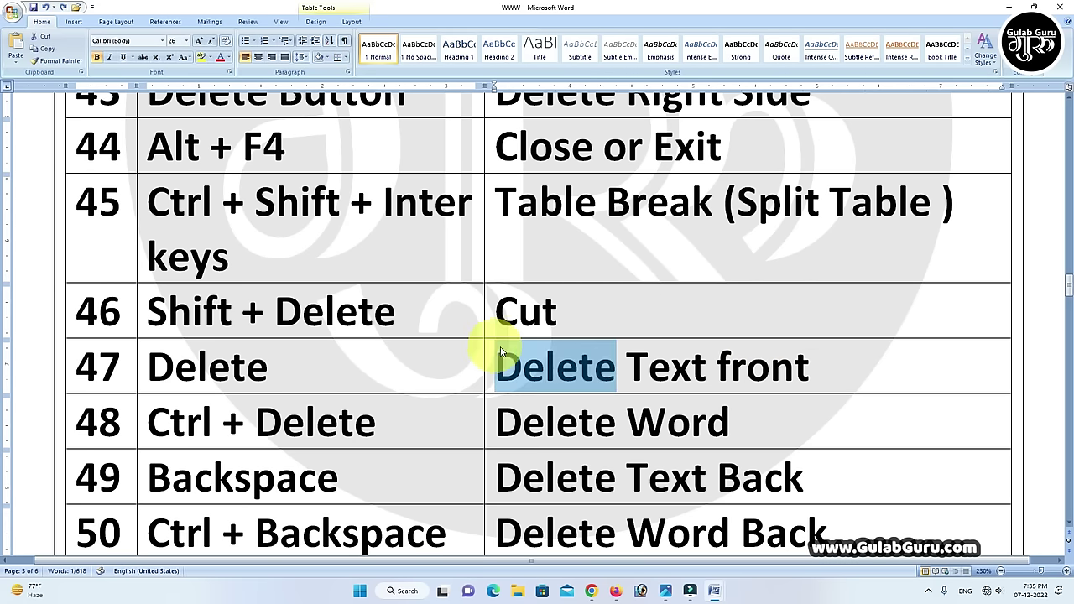
pyautogui.click(621, 329)
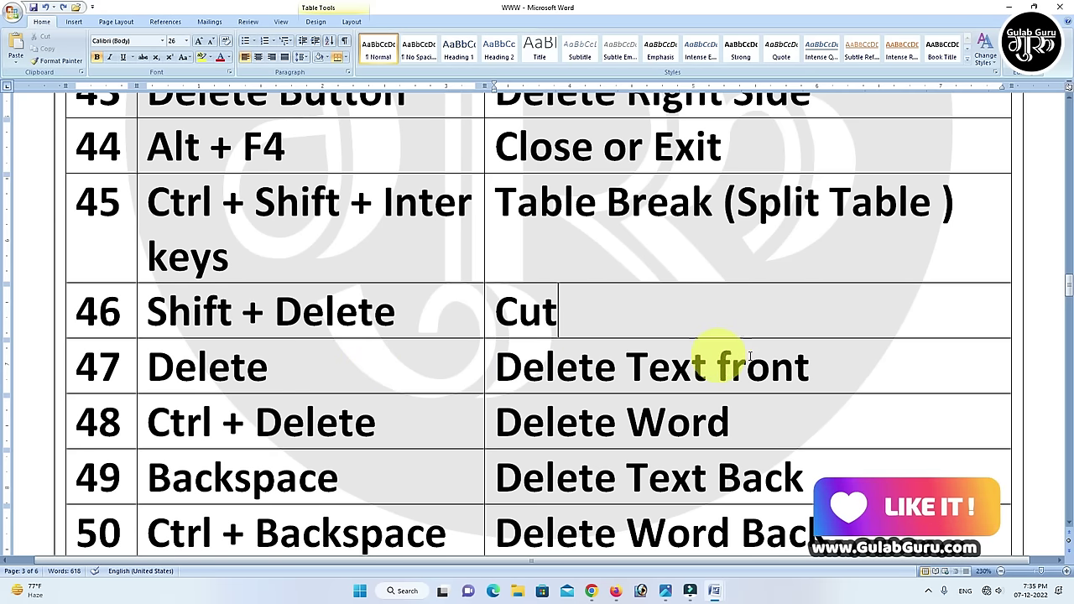
pyautogui.click(762, 356)
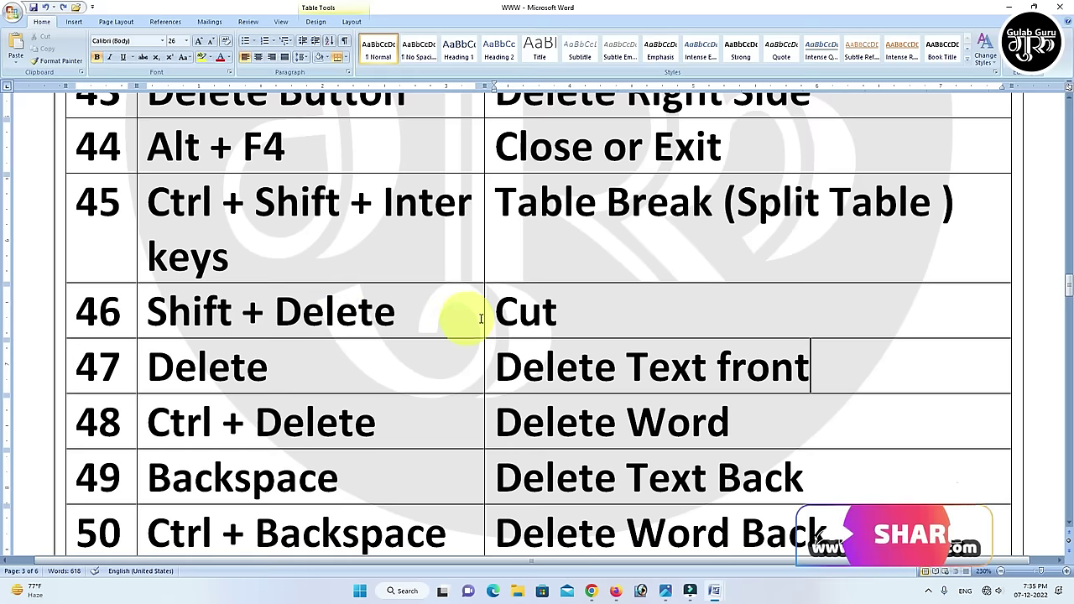
pyautogui.scroll(-1, 589, 325)
pyautogui.scroll(-1, 588, 319)
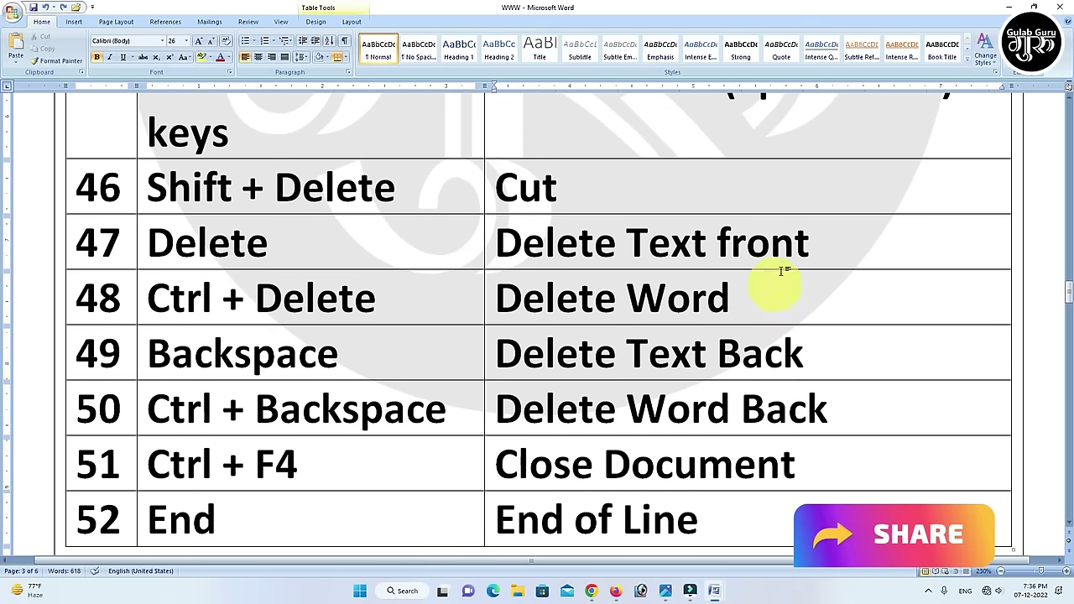
pyautogui.click(767, 286)
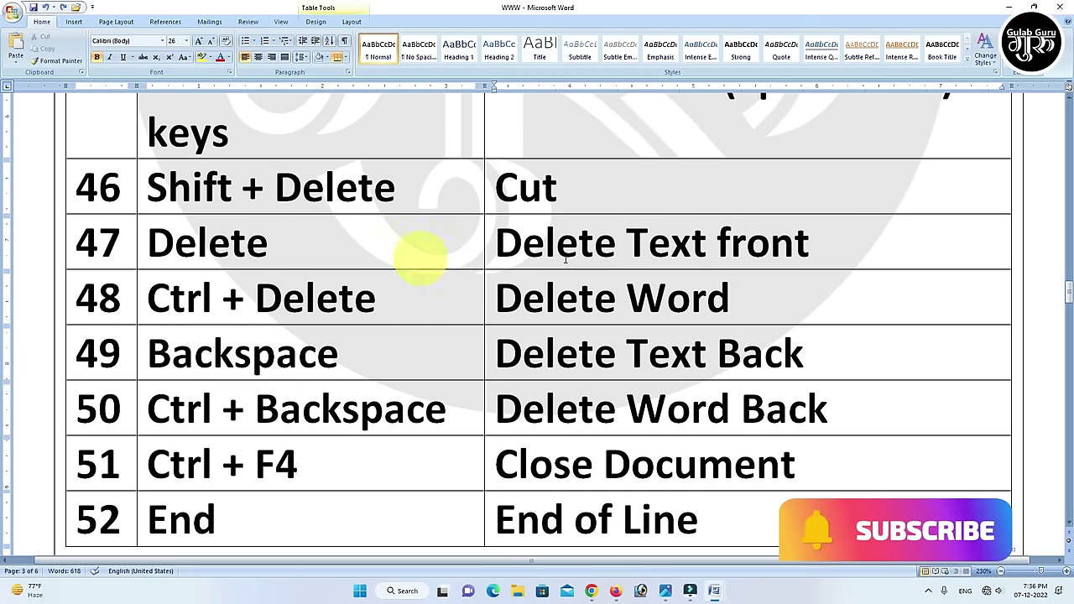
pyautogui.scroll(2, 604, 268)
pyautogui.scroll(2, 604, 268)
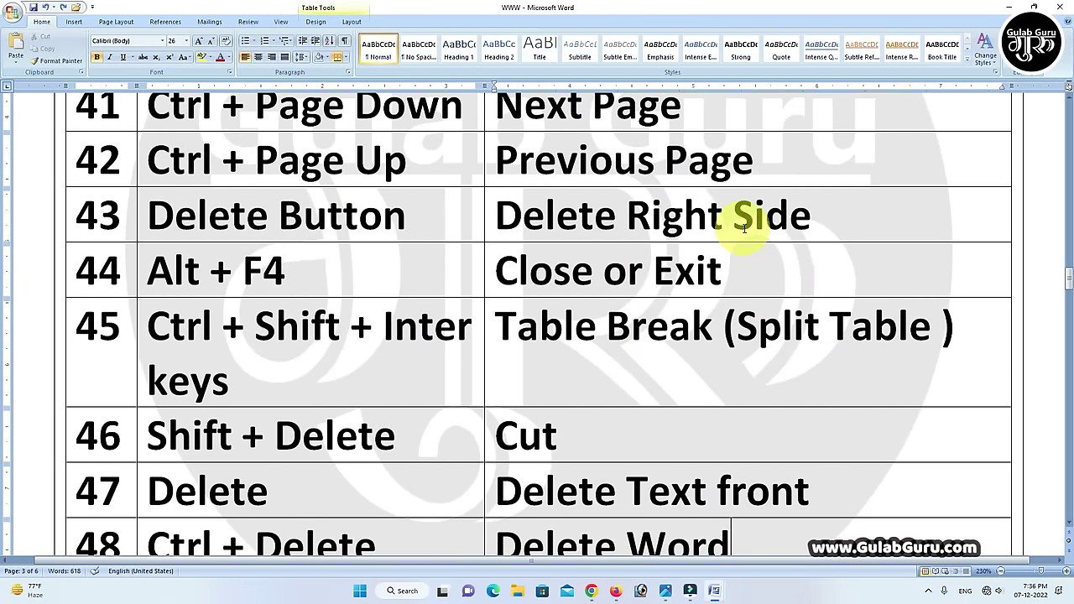
pyautogui.scroll(-2, 621, 270)
pyautogui.scroll(-2, 626, 267)
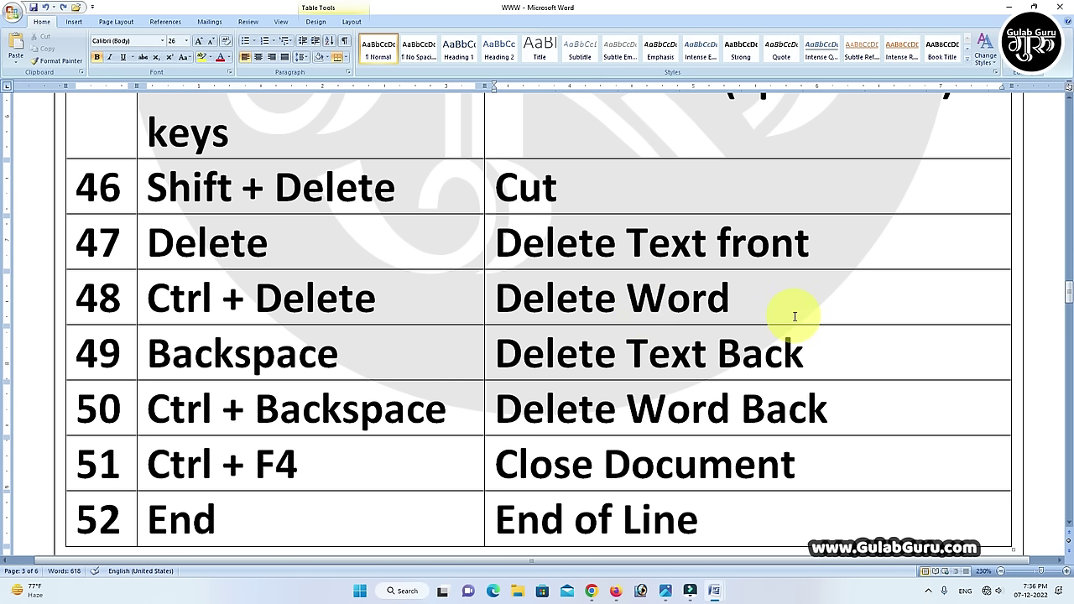
pyautogui.hotkey('ctrl', 'Delete')
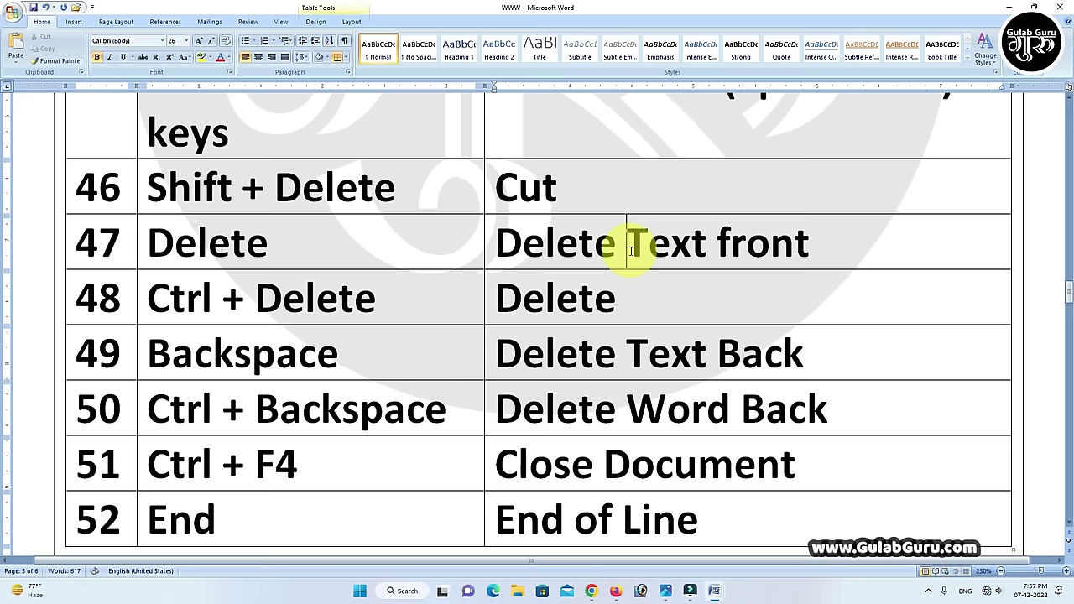
pyautogui.press('Delete')
pyautogui.press('Delete')
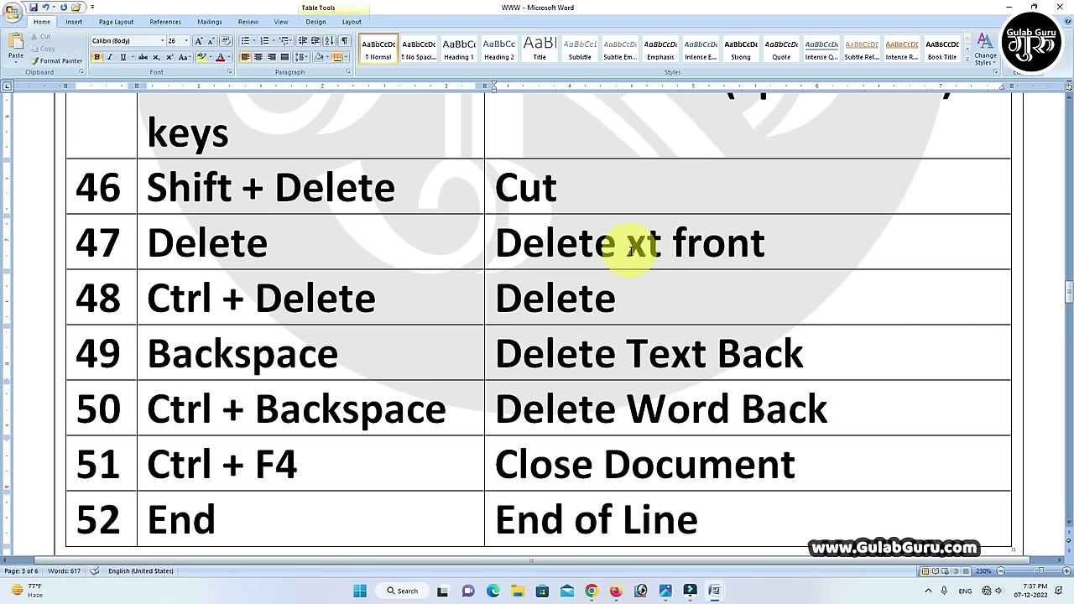
pyautogui.press('Delete')
pyautogui.press('Delete')
pyautogui.hotkey('ctrl', 'z')
pyautogui.hotkey('ctrl', 'z')
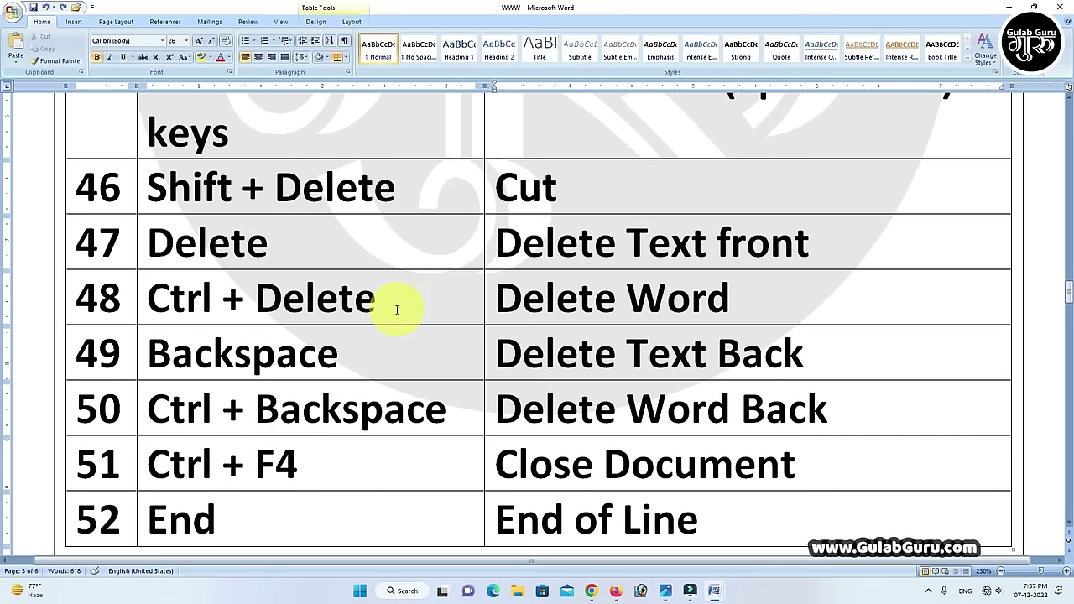
pyautogui.scroll(-1, 638, 304)
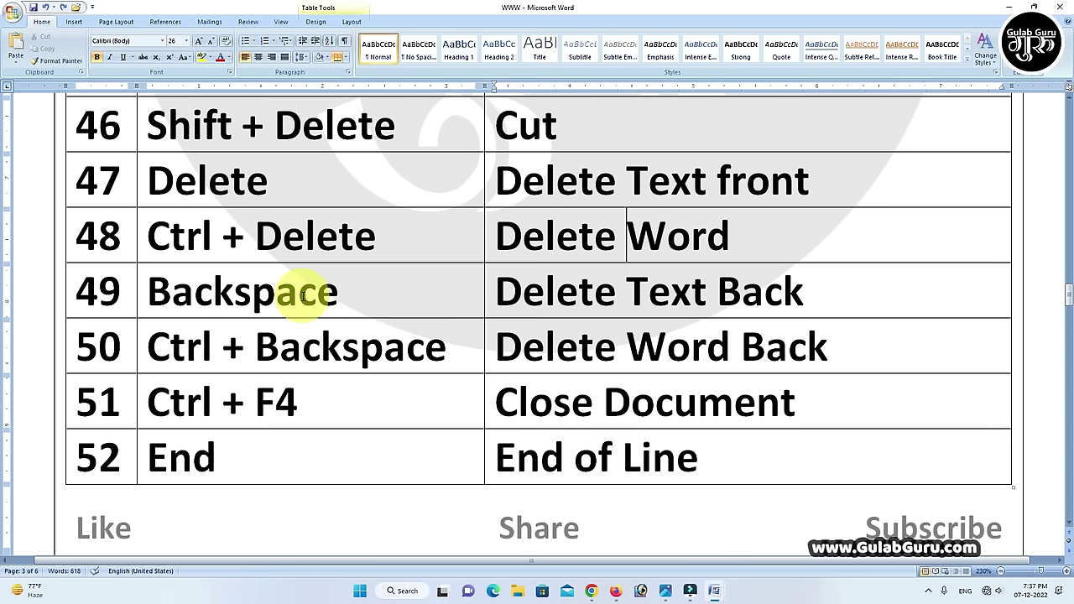
pyautogui.click(814, 285)
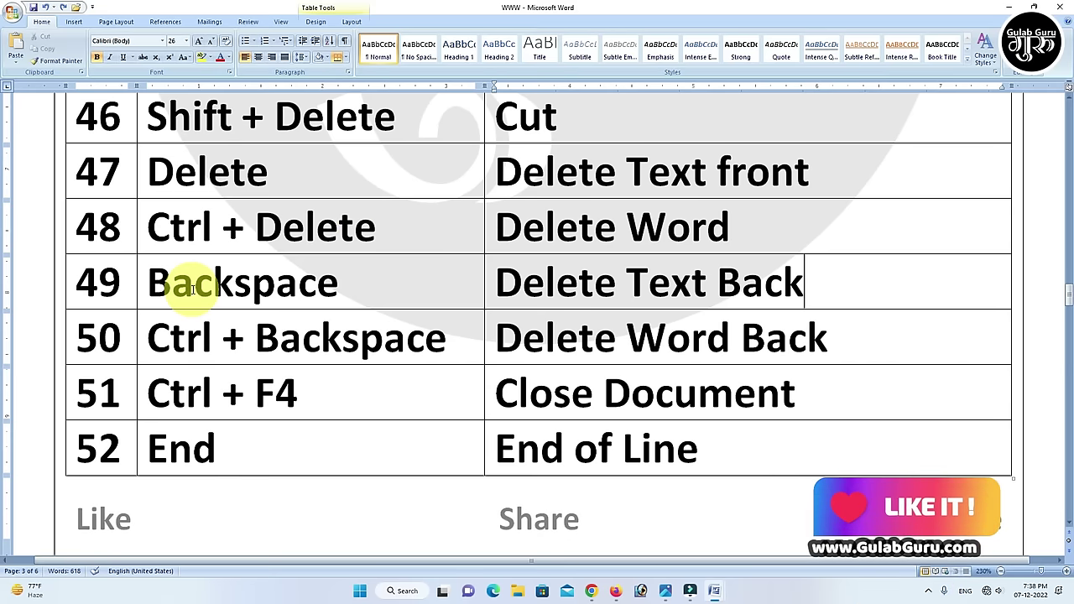
pyautogui.click(710, 285)
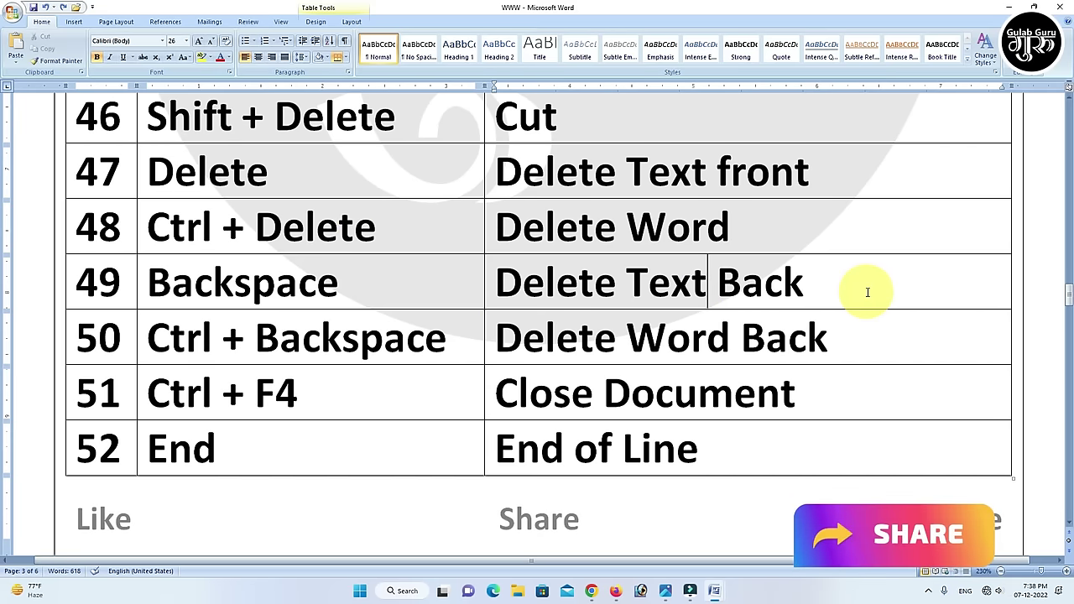
pyautogui.press('BackSpace')
pyautogui.press('BackSpace')
pyautogui.press('BackSpace')
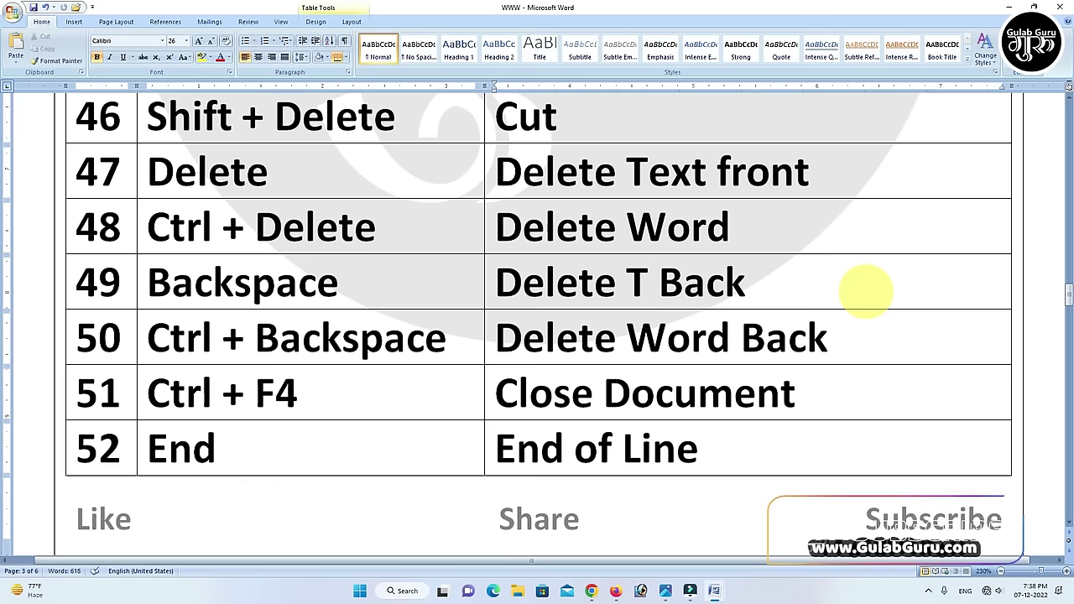
pyautogui.write('ext')
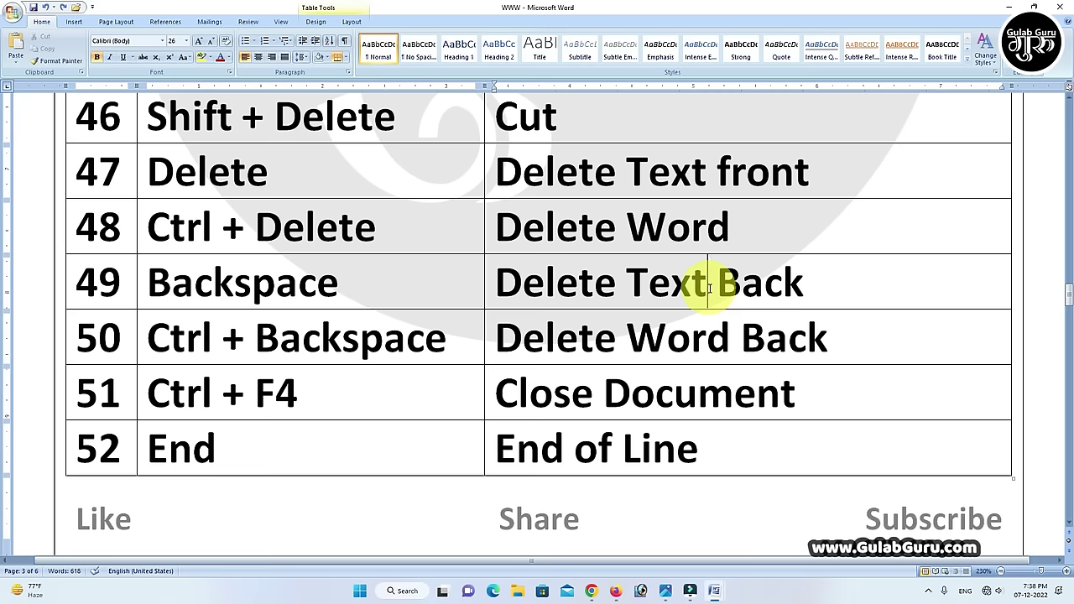
pyautogui.hotkey('ctrl', 'BackSpace')
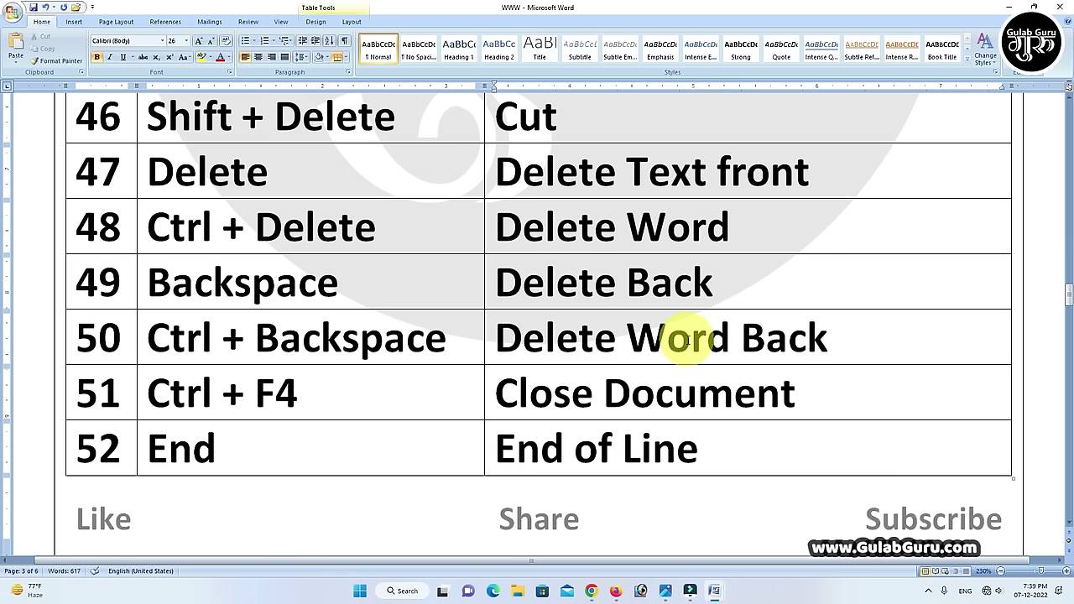
pyautogui.click(622, 285)
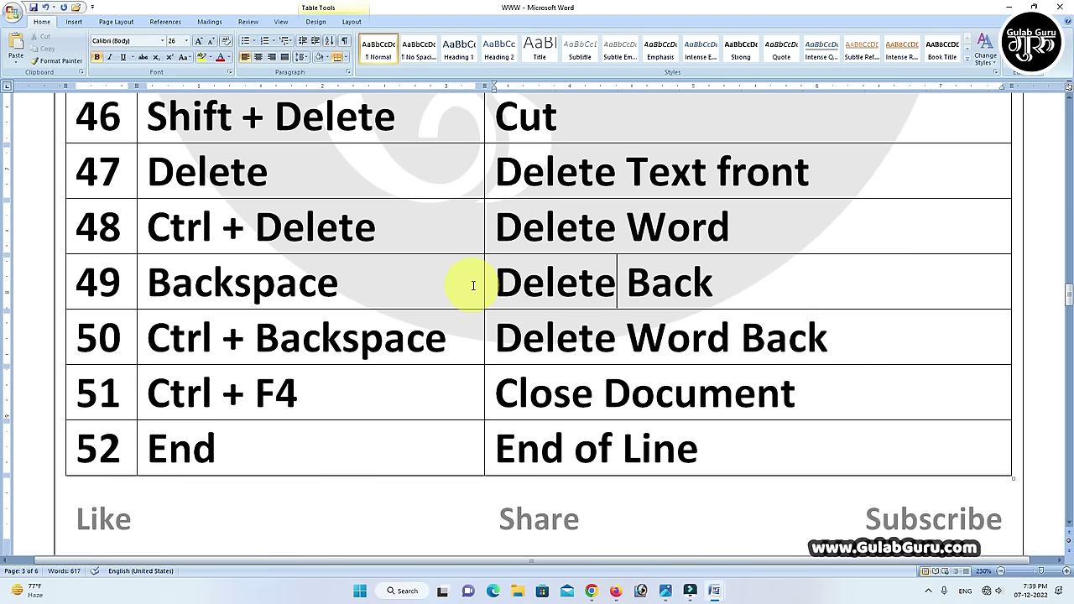
pyautogui.write('Text')
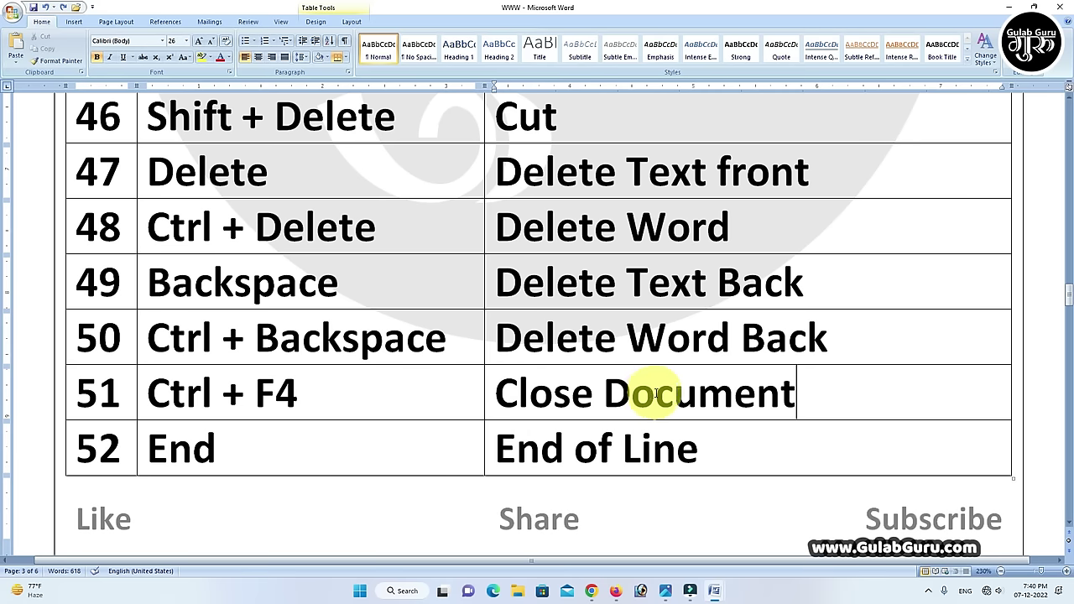
pyautogui.scroll(-1, 663, 395)
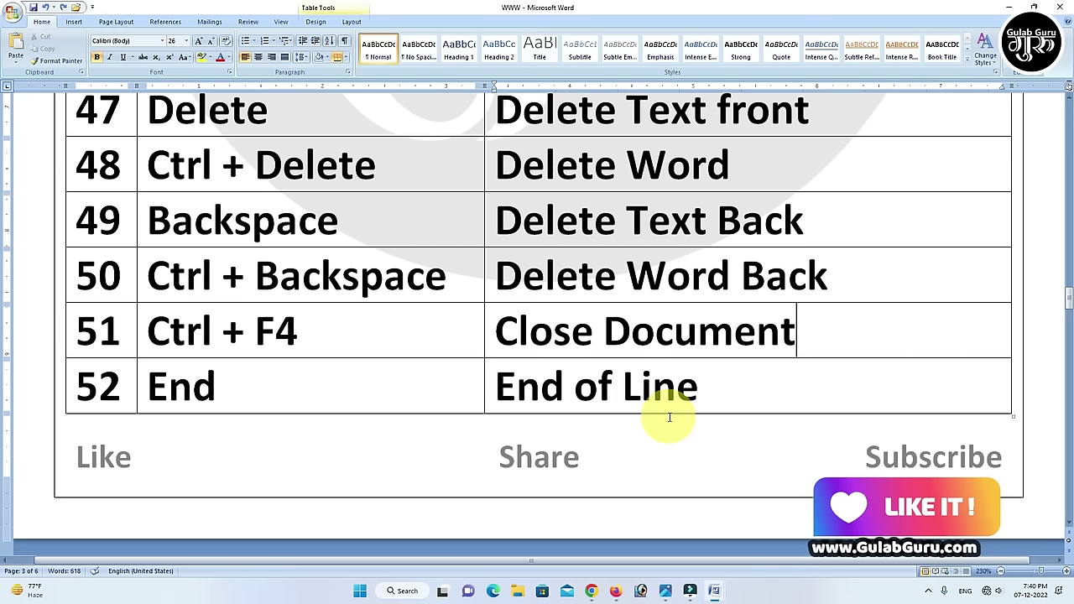
# - Place the caret after 'End of Document' and jump to the document end with Ctrl+End
pyautogui.scroll(-1, 669, 422)
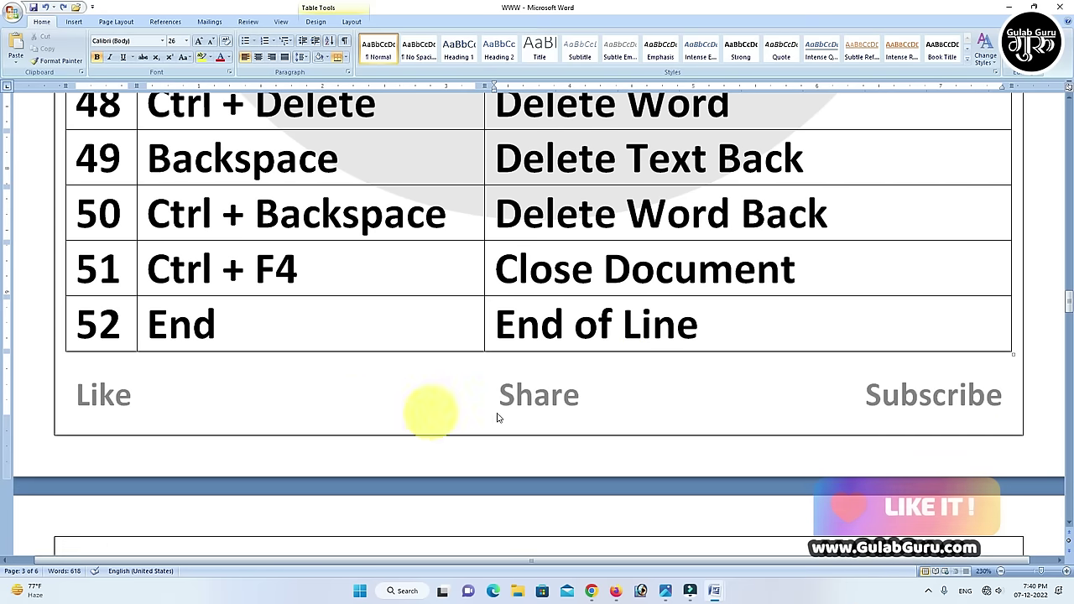
pyautogui.scroll(-2, 716, 431)
pyautogui.scroll(-3, 716, 431)
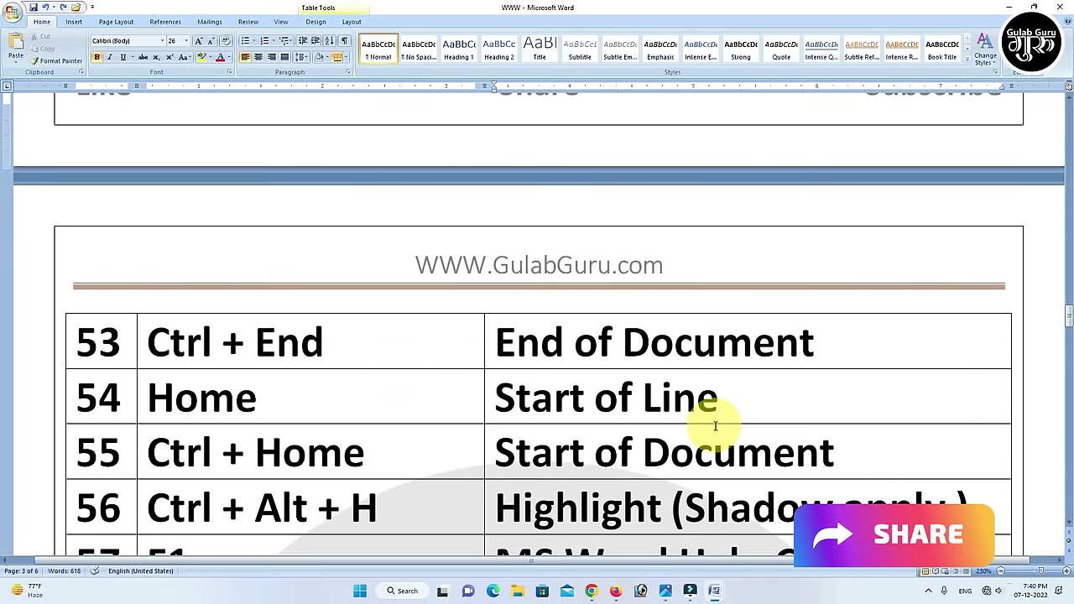
pyautogui.scroll(-1, 716, 425)
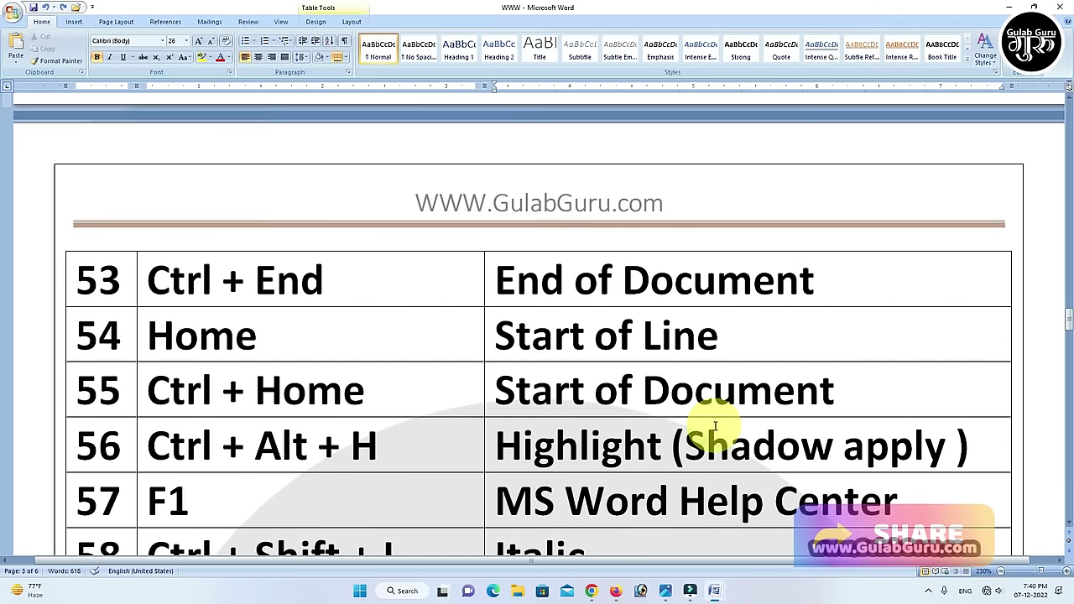
pyautogui.scroll(-1, 714, 427)
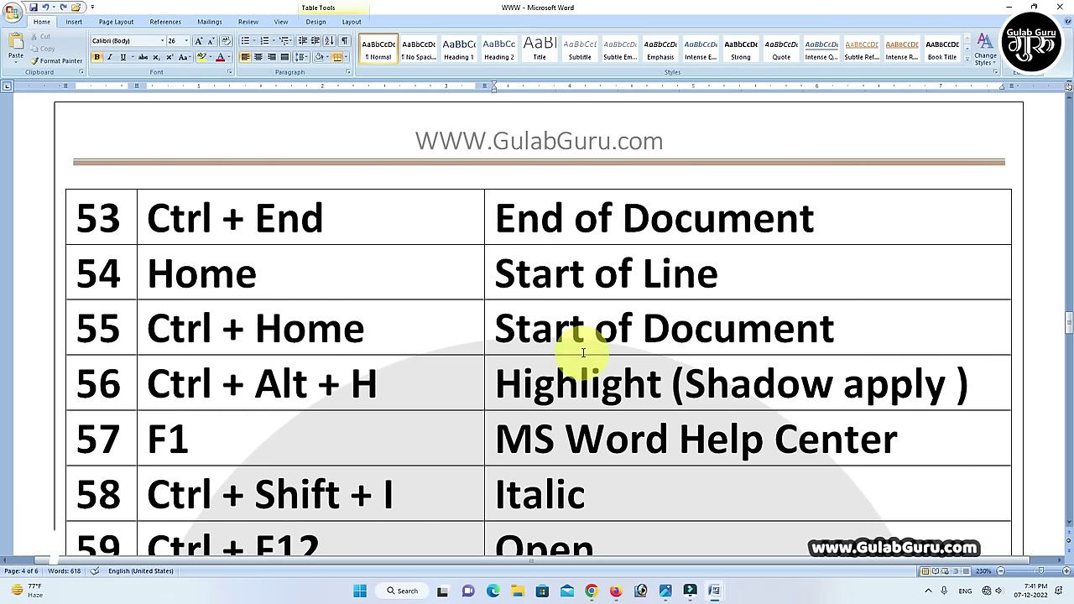
pyautogui.click(833, 224)
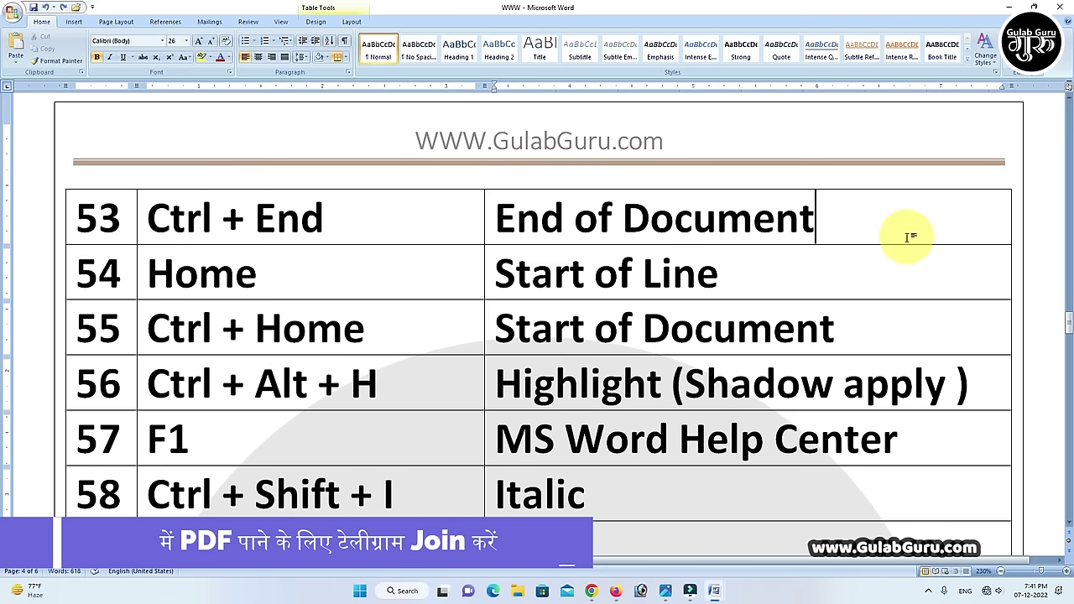
pyautogui.hotkey('ctrl', 'End')
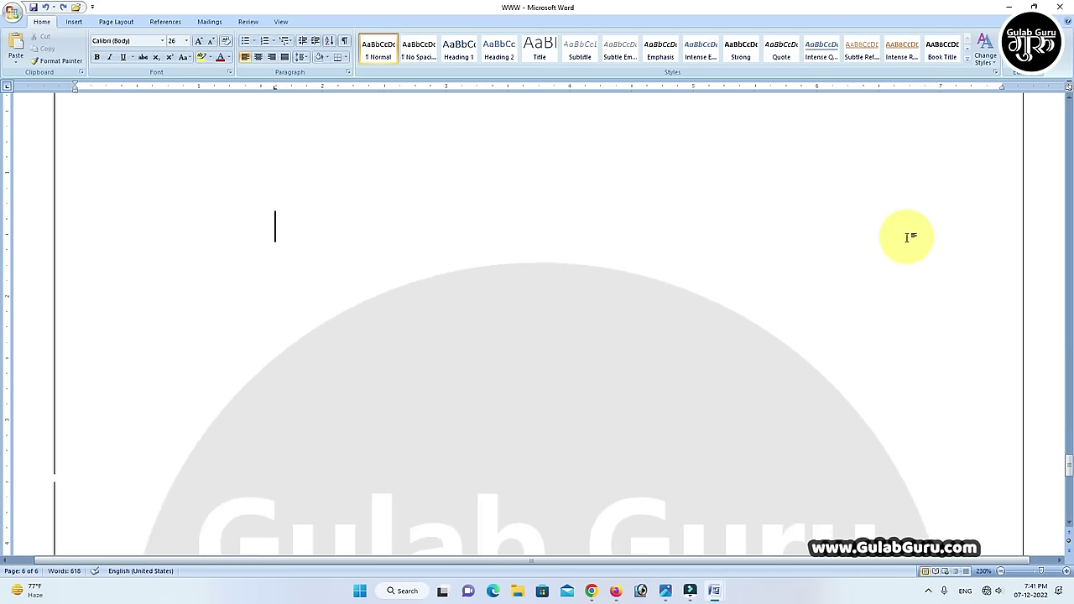
# - Scroll back up to shortcut rows 53–58 on page 4
pyautogui.scroll(3, 360, 395)
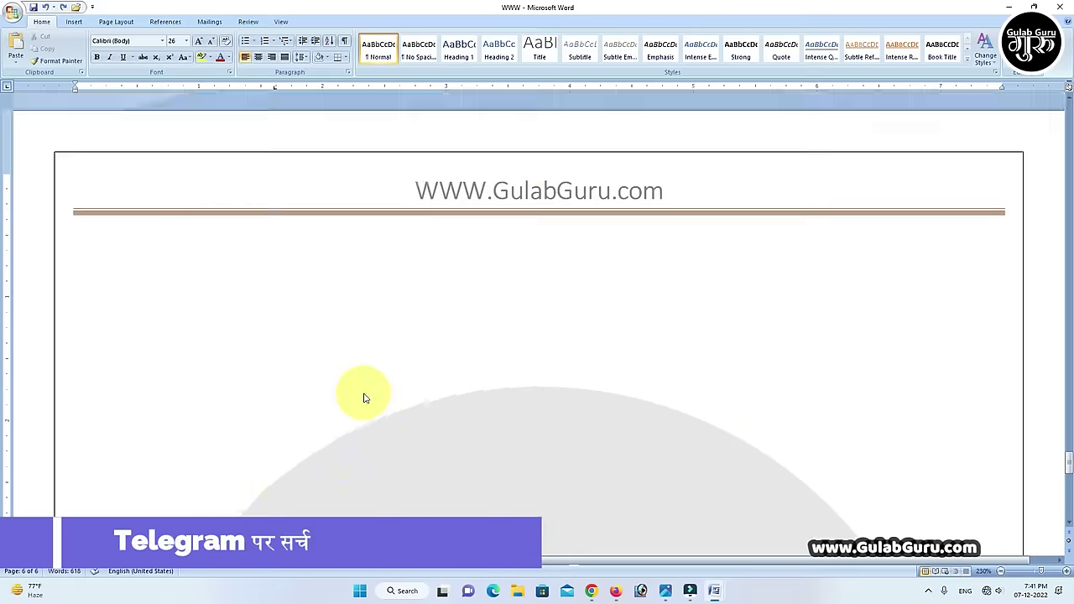
pyautogui.scroll(-3, 511, 408)
pyautogui.scroll(-3, 514, 408)
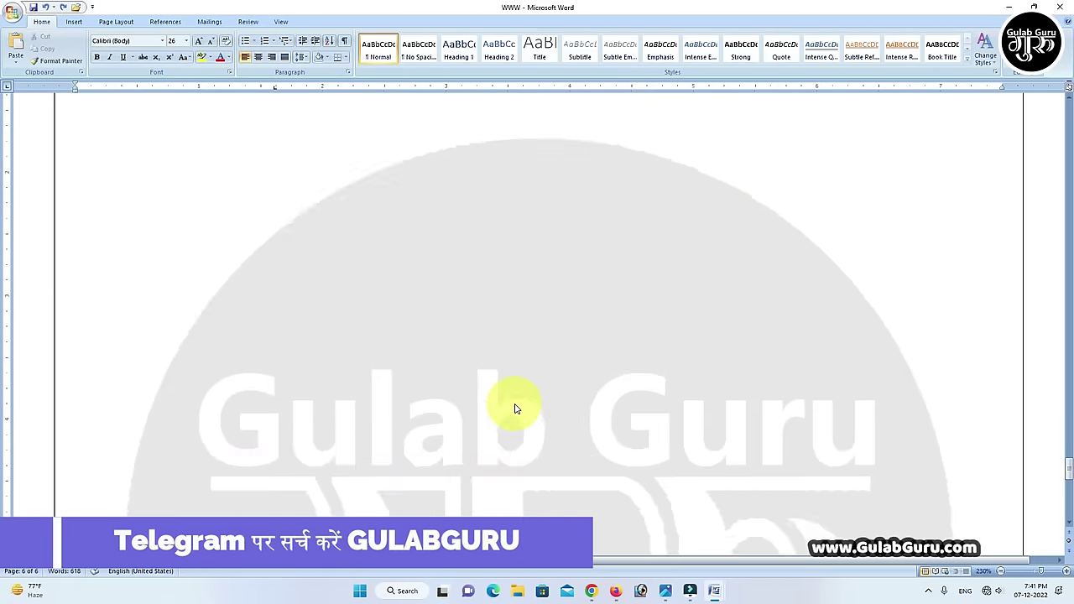
pyautogui.scroll(-3, 515, 408)
pyautogui.scroll(-5, 517, 406)
pyautogui.scroll(-2, 377, 409)
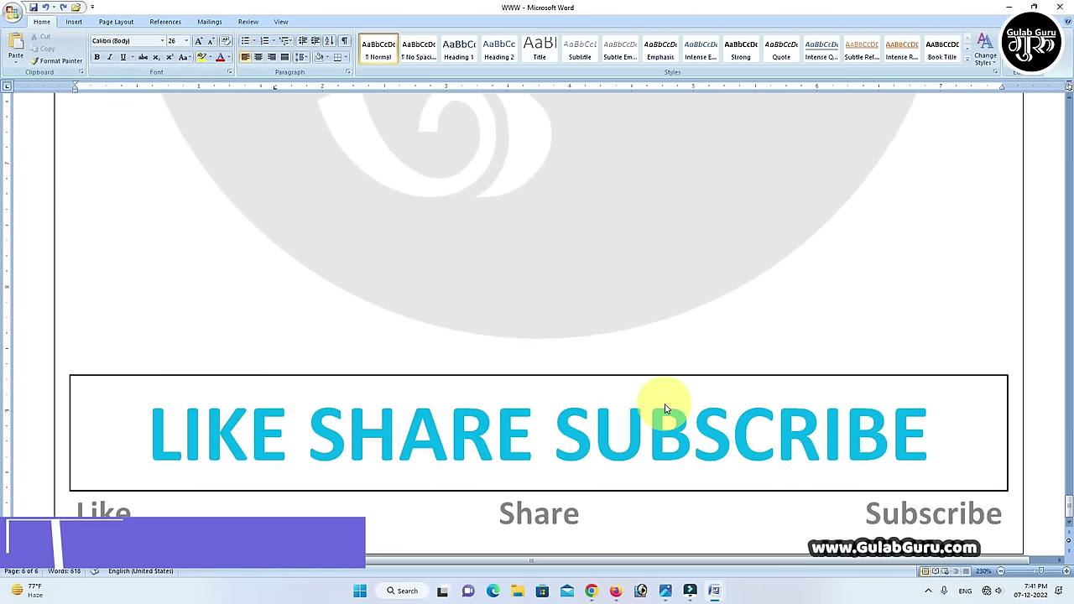
pyautogui.scroll(5, 664, 409)
pyautogui.scroll(5, 665, 409)
pyautogui.scroll(3, 665, 407)
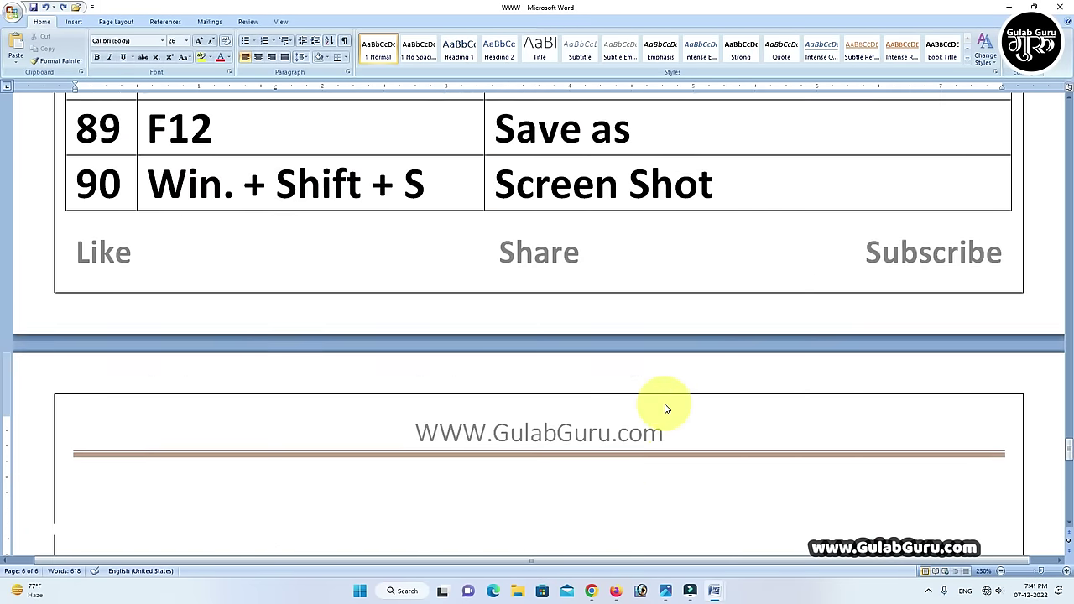
pyautogui.scroll(10, 665, 405)
pyautogui.scroll(4, 665, 405)
pyautogui.scroll(1, 665, 404)
pyautogui.scroll(1, 664, 406)
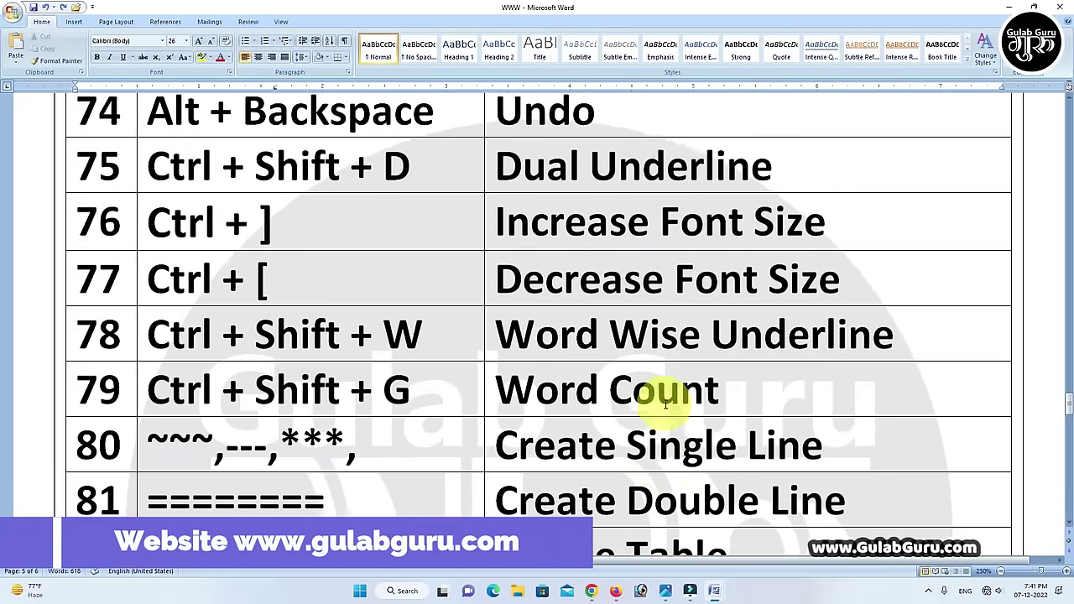
pyautogui.scroll(4, 665, 407)
pyautogui.scroll(6, 665, 405)
pyautogui.scroll(2, 659, 408)
pyautogui.scroll(1, 659, 408)
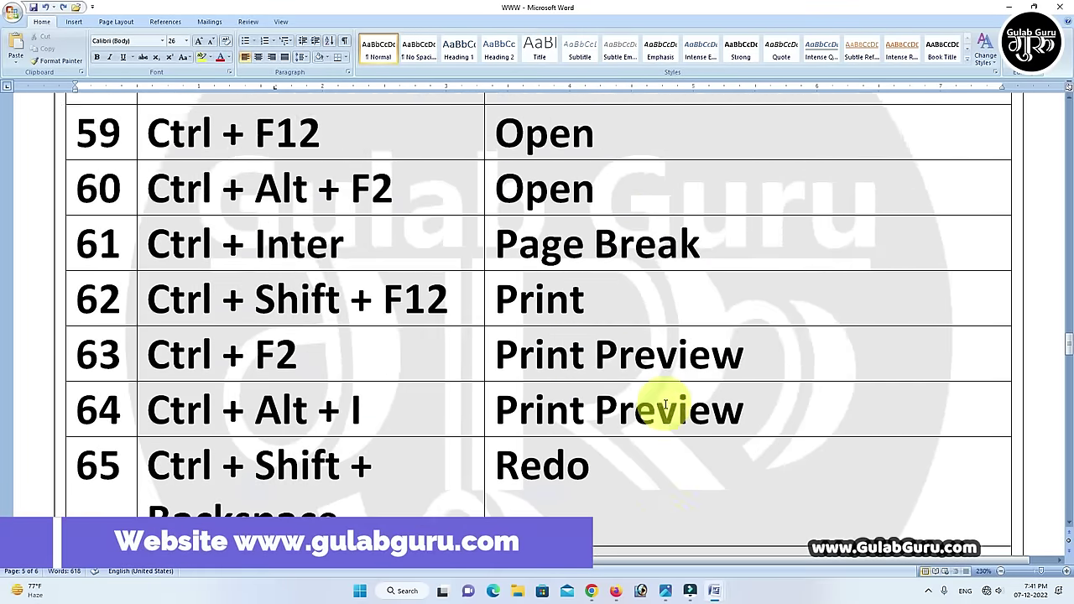
pyautogui.scroll(6, 664, 405)
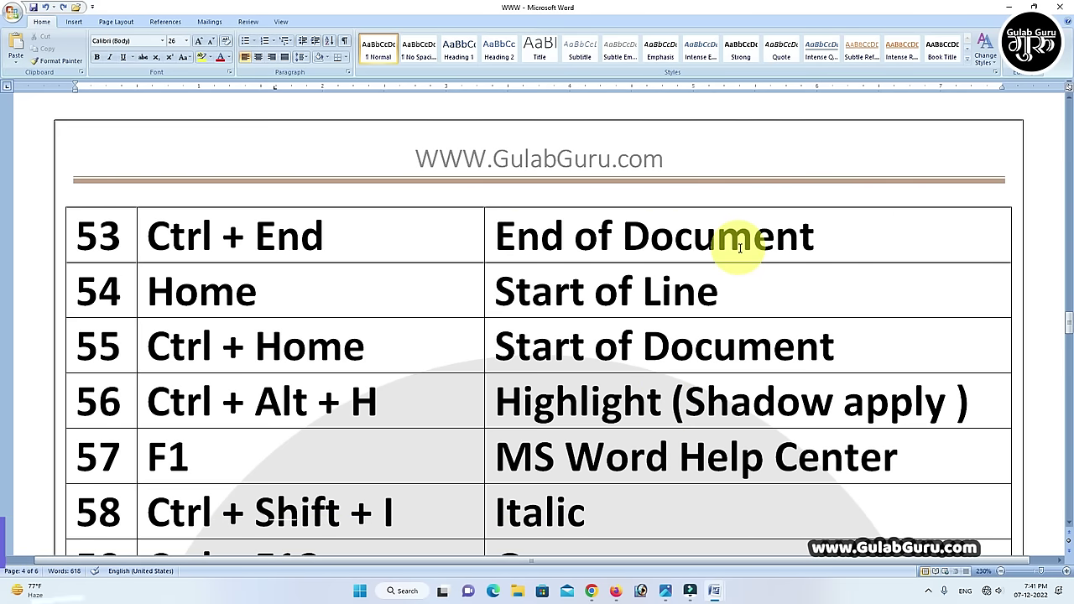
# - Demonstrate Home to reach the line start and Ctrl+Home to reach the document start
pyautogui.click(881, 237)
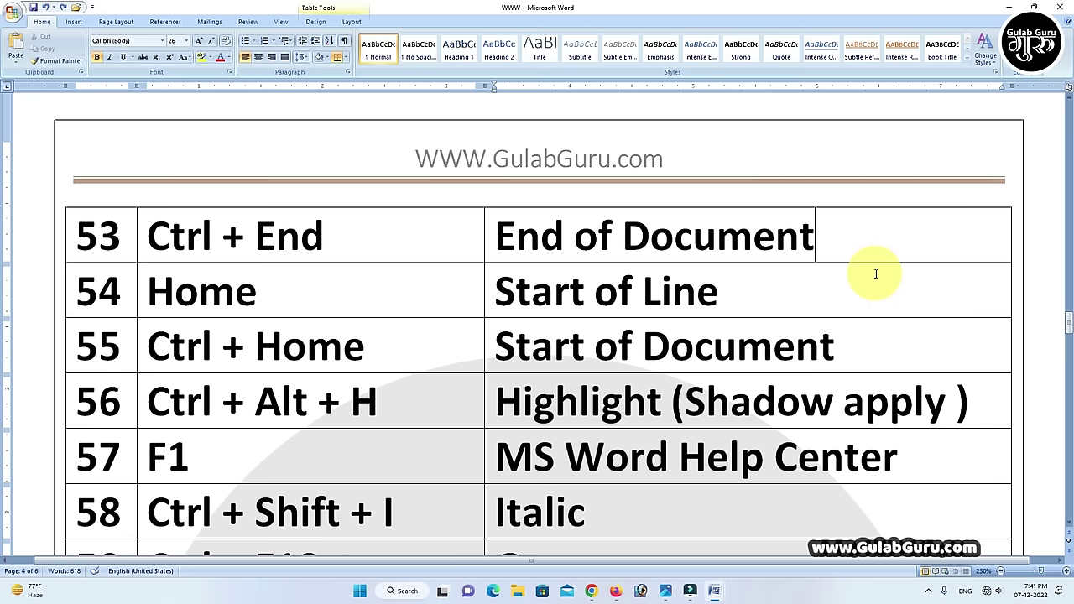
pyautogui.press('Home')
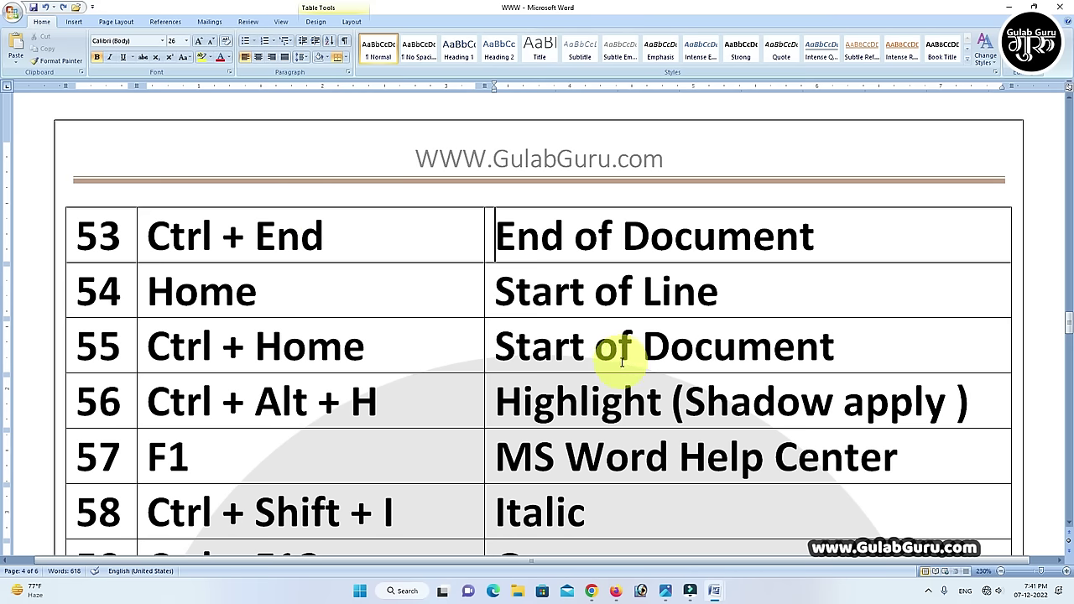
pyautogui.hotkey('ctrl', 'Home')
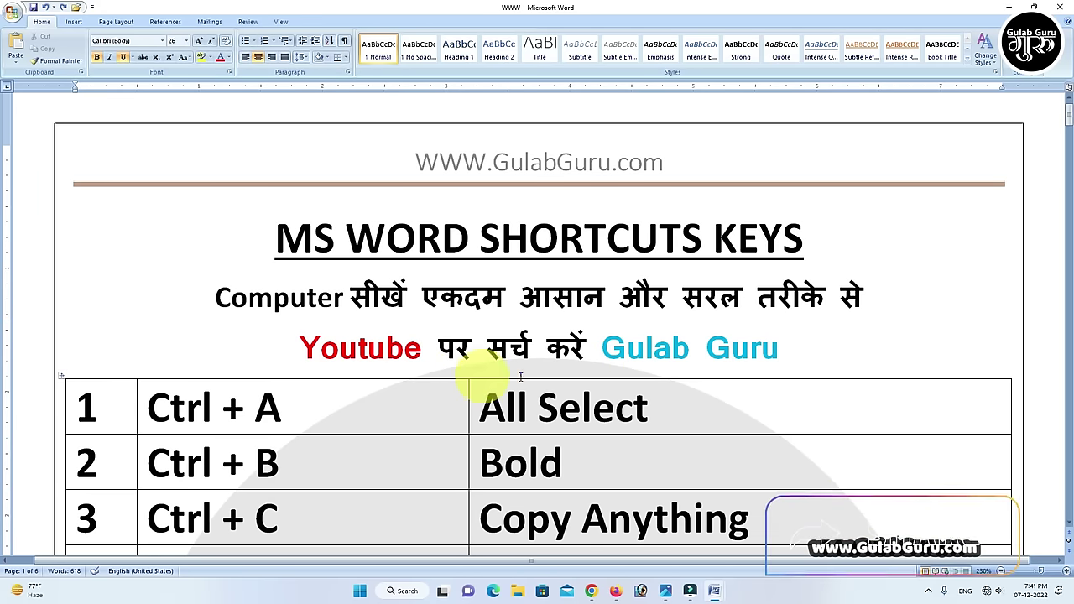
# - Scroll down until row 53, End of Document, appears at the top of the next page
pyautogui.scroll(-4, 473, 443)
pyautogui.scroll(-6, 542, 374)
pyautogui.scroll(-3, 563, 385)
pyautogui.scroll(-3, 563, 386)
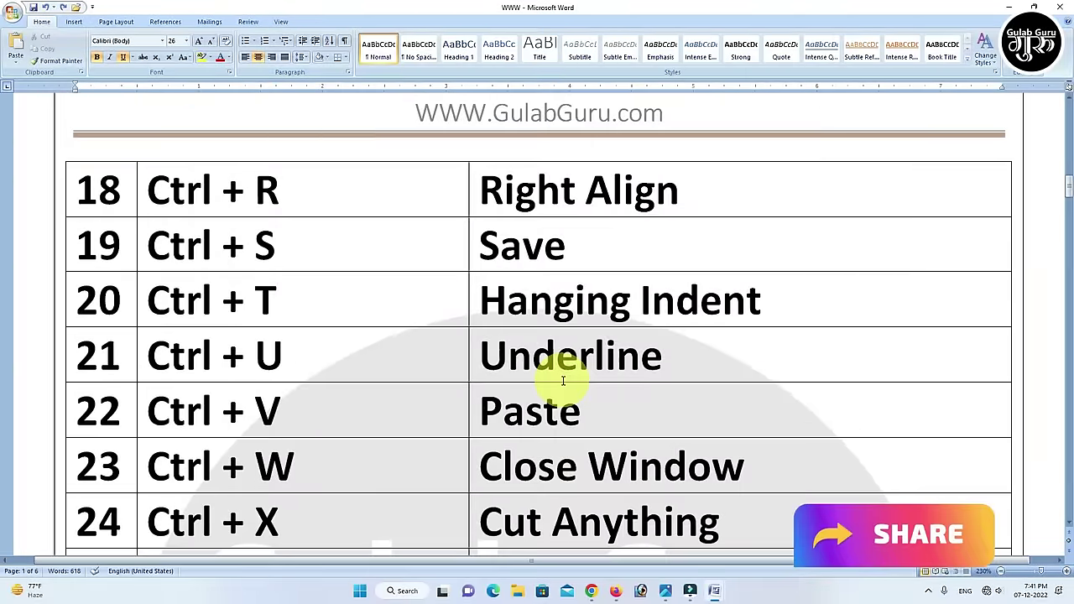
pyautogui.scroll(-4, 559, 378)
pyautogui.scroll(-3, 562, 382)
pyautogui.scroll(-3, 566, 384)
pyautogui.scroll(-3, 561, 375)
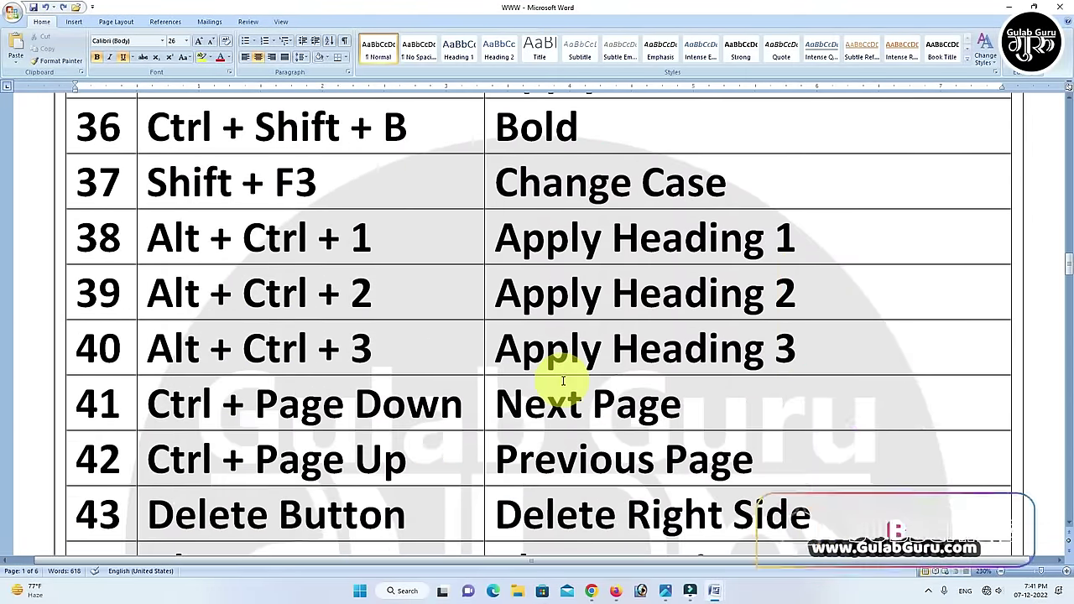
pyautogui.scroll(-2, 559, 376)
pyautogui.scroll(-4, 557, 379)
pyautogui.scroll(-3, 562, 383)
pyautogui.scroll(-1, 563, 385)
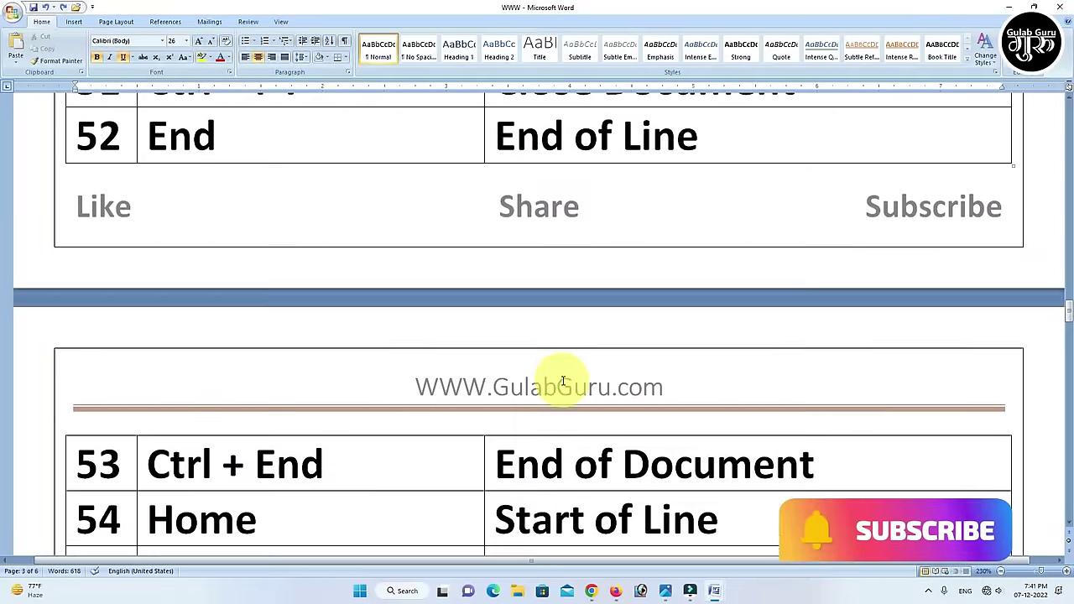
pyautogui.scroll(-4, 559, 376)
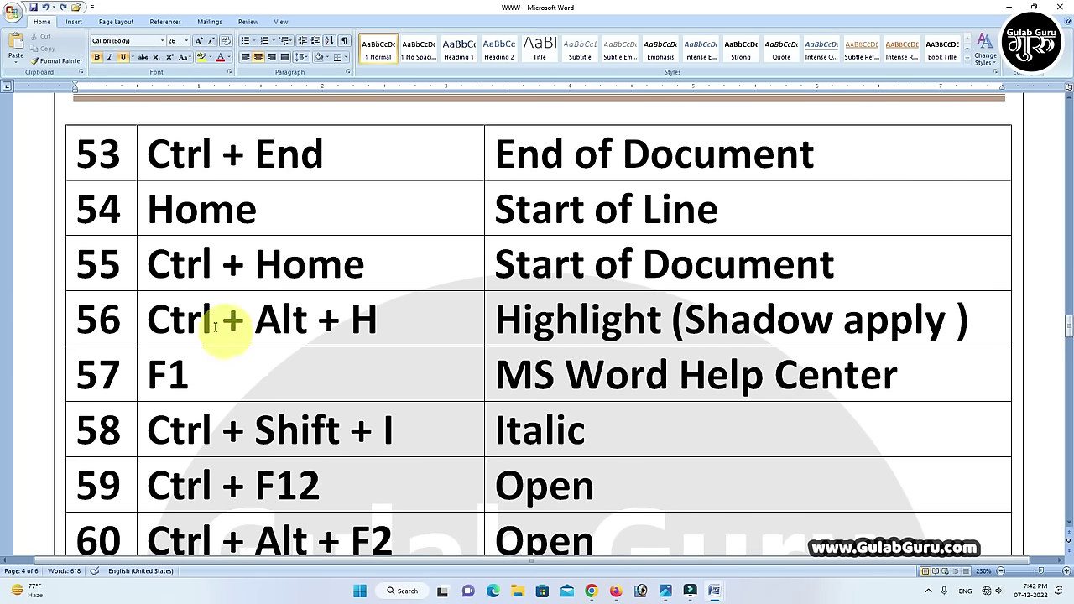
pyautogui.click(497, 264)
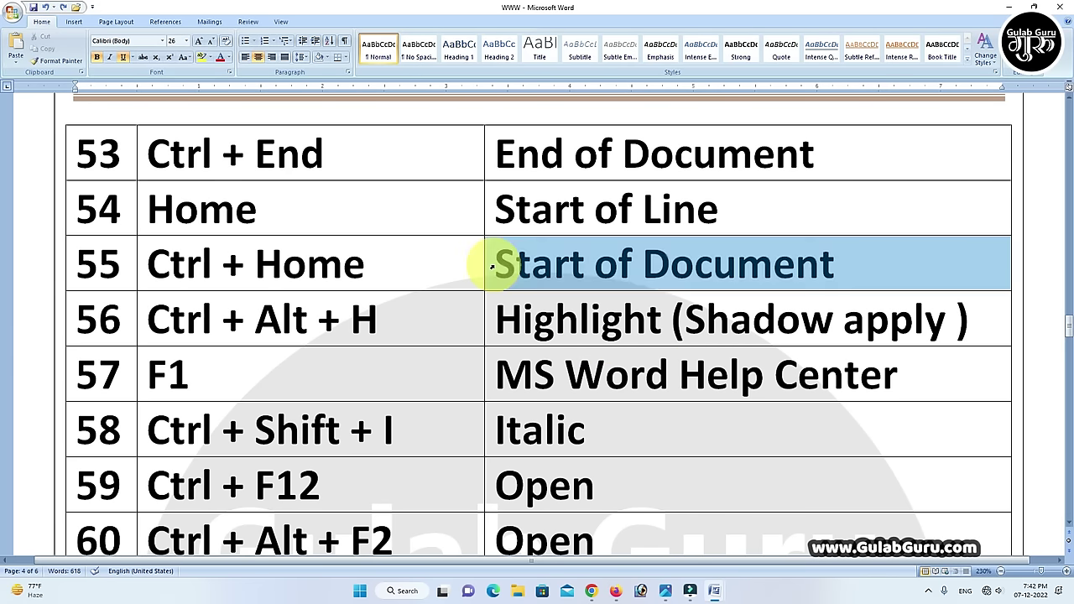
pyautogui.click(579, 267)
pyautogui.moveTo(581, 267); pyautogui.dragTo(496, 270)
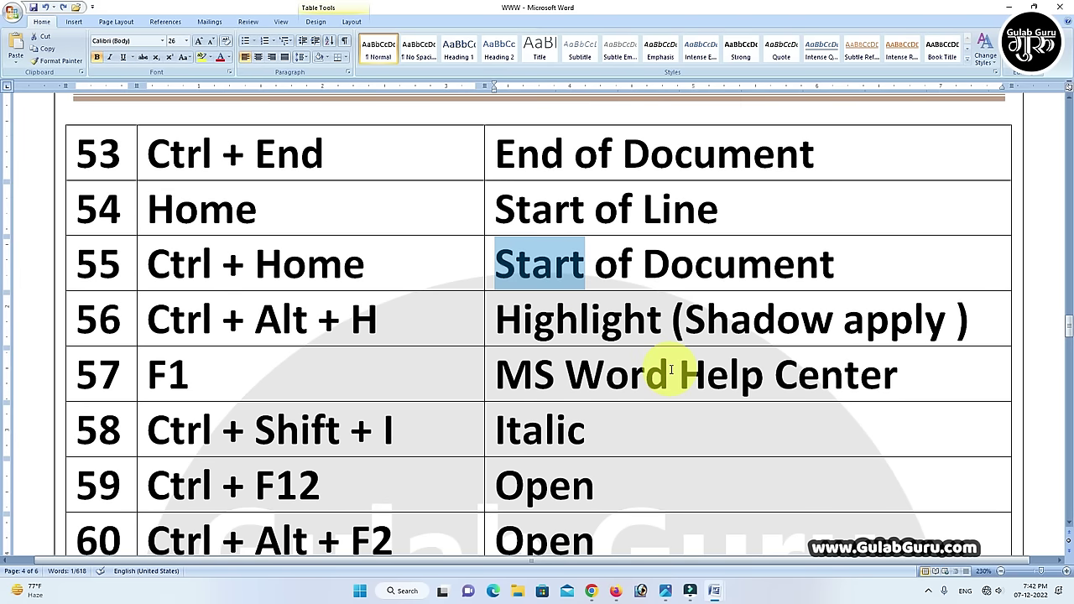
pyautogui.hotkey('ctrl', 'alt', 'h')
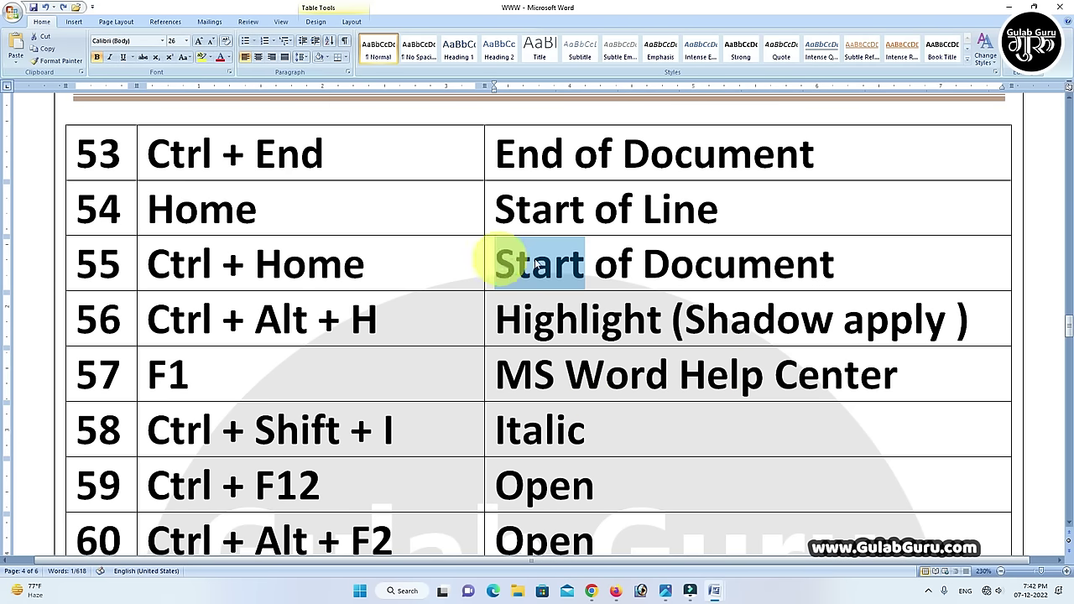
pyautogui.click(623, 424)
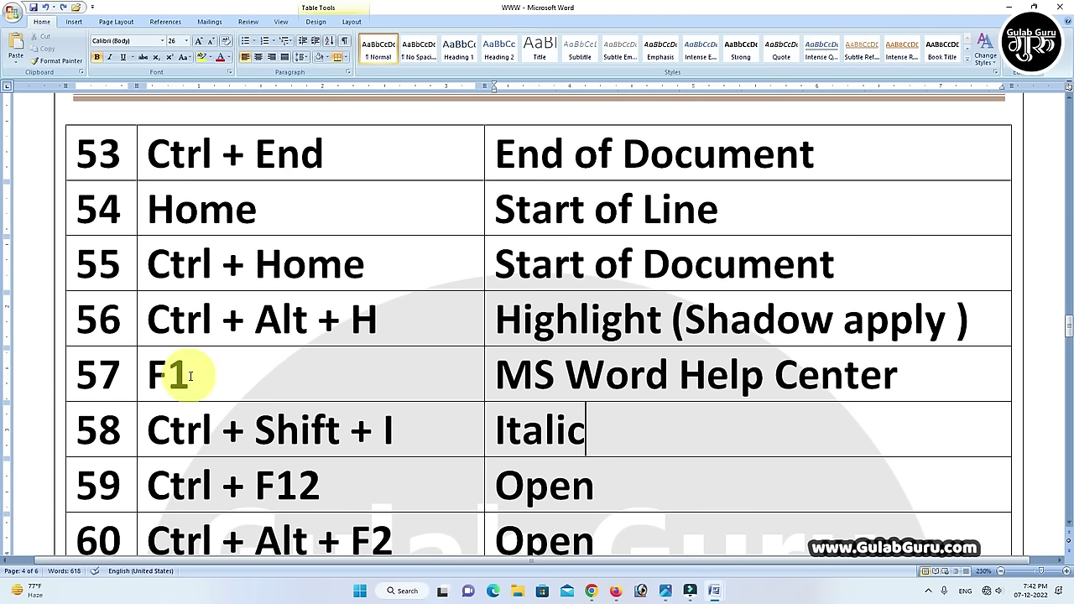
pyautogui.scroll(-1, 584, 428)
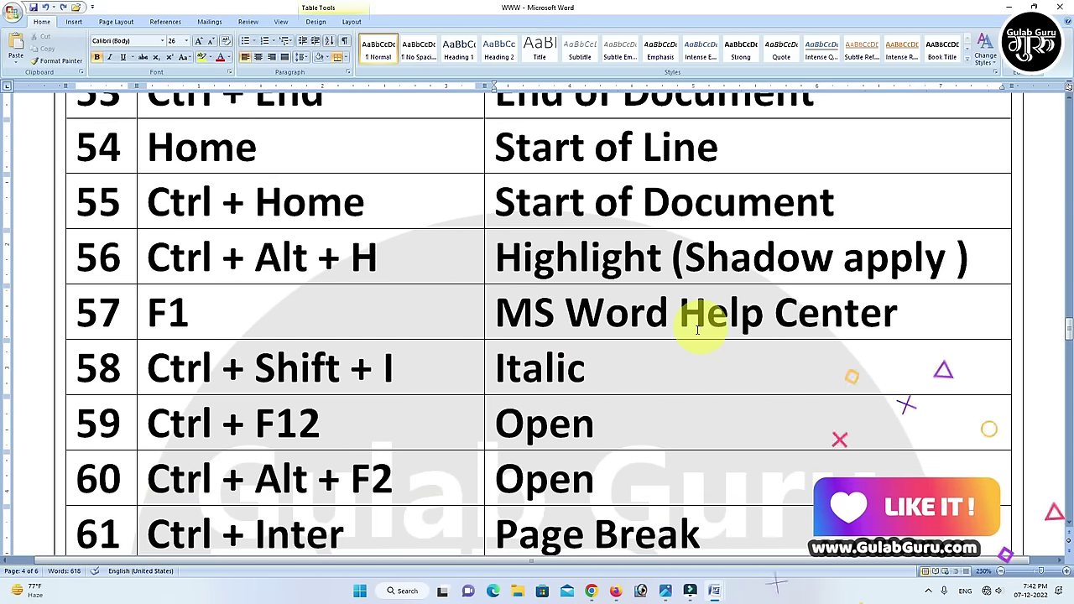
pyautogui.scroll(-1, 590, 369)
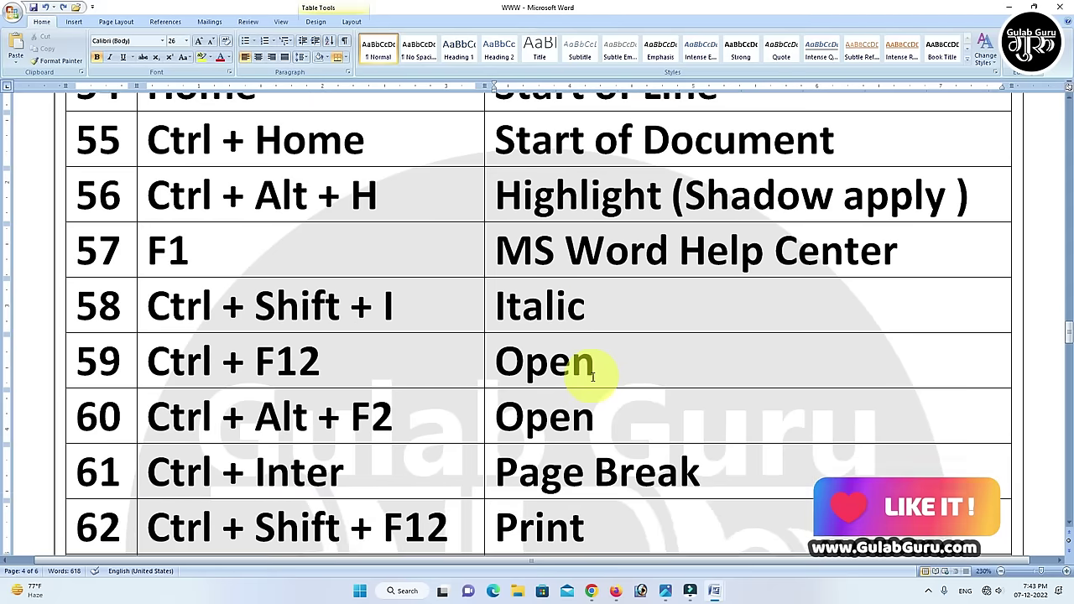
pyautogui.scroll(-1, 587, 377)
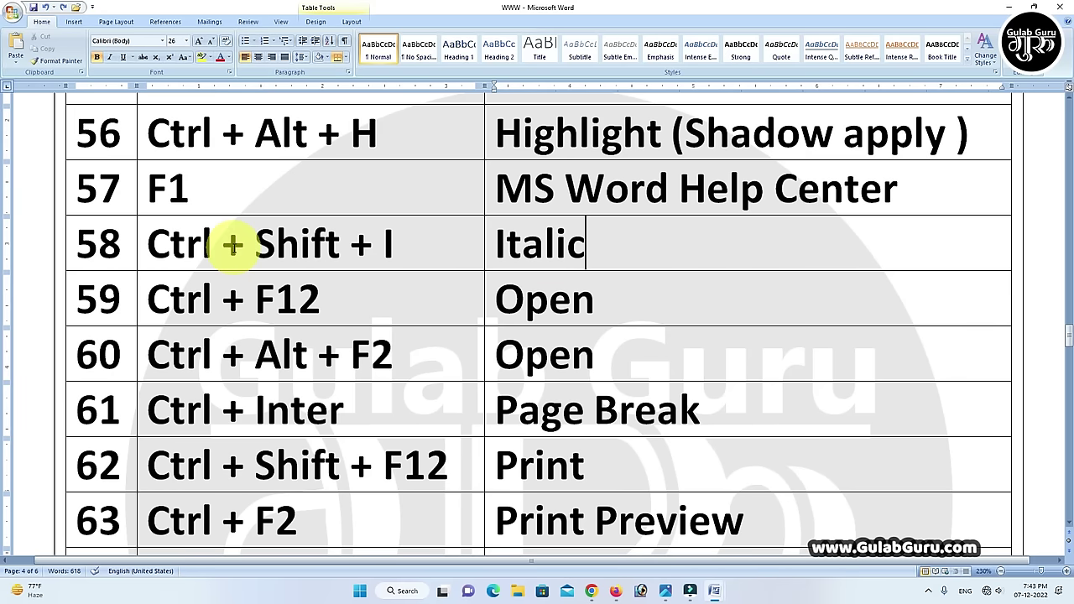
pyautogui.scroll(1, 604, 256)
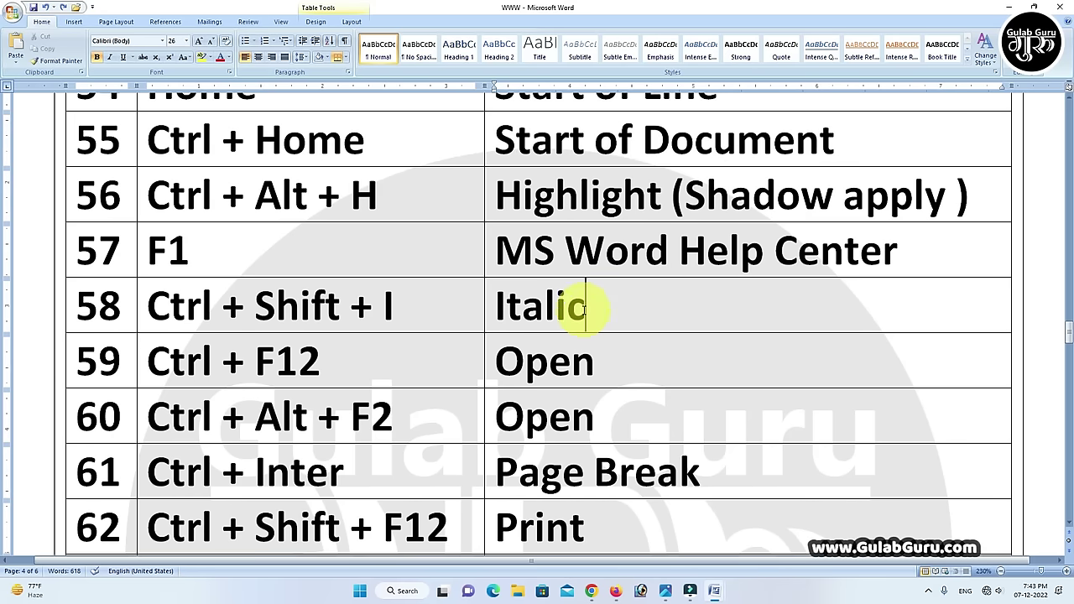
pyautogui.moveTo(585, 309); pyautogui.dragTo(497, 309)
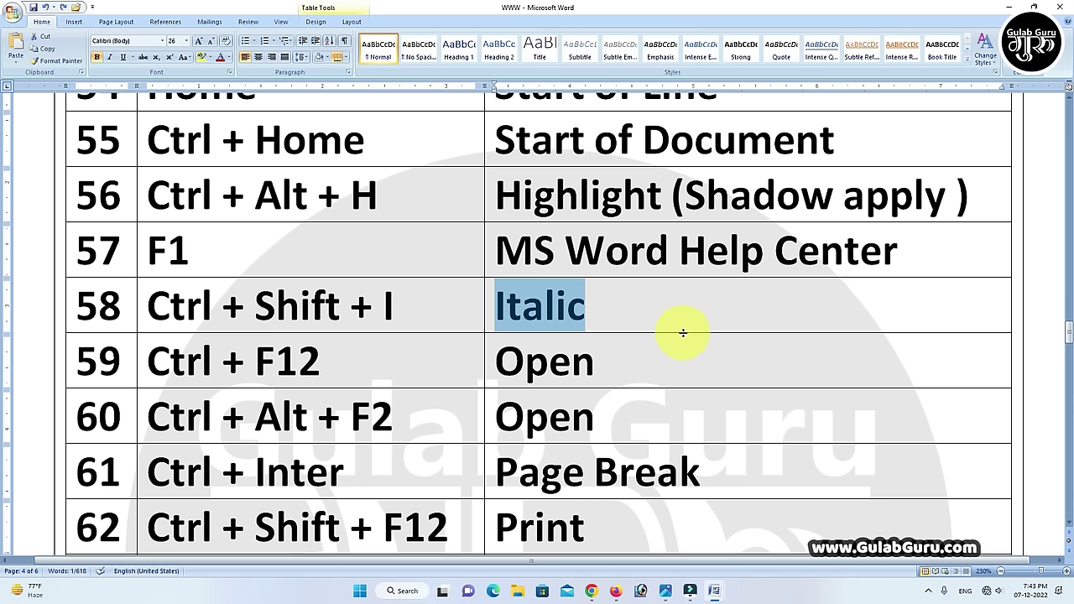
pyautogui.hotkey('ctrl', 'shift', 'i')
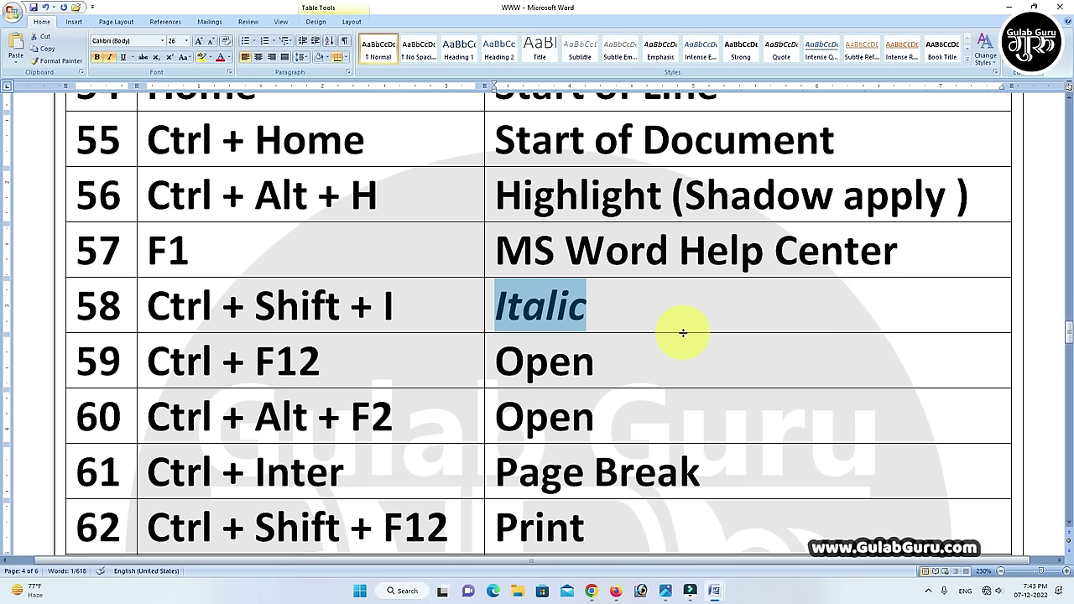
pyautogui.hotkey('ctrl', 'shift', 'i')
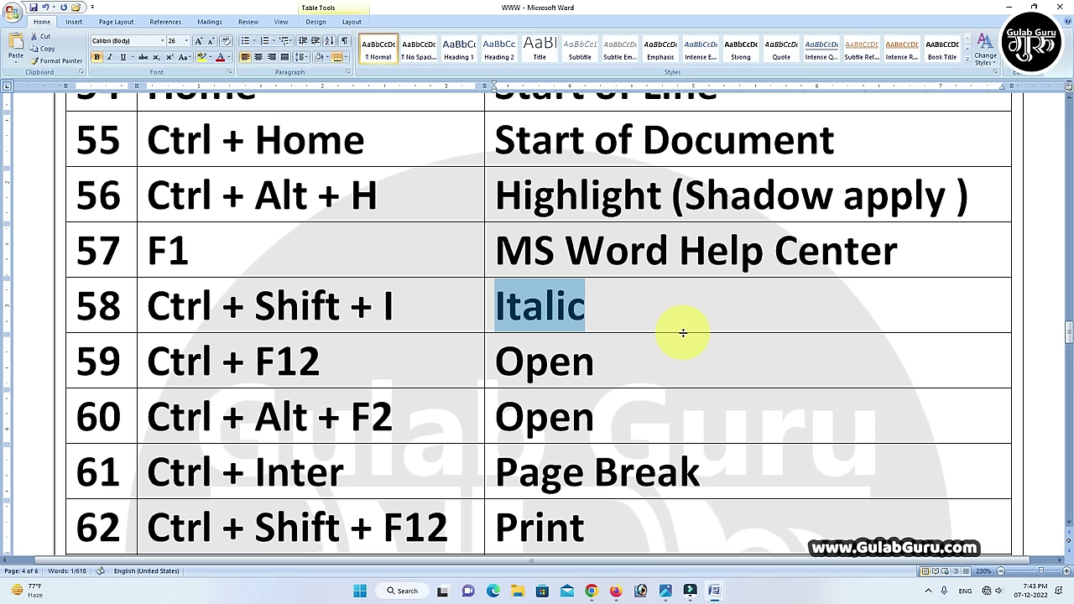
pyautogui.hotkey('ctrl', 'shift', 'i')
pyautogui.hotkey('ctrl', 'shift', 'i')
pyautogui.hotkey('ctrl', 'shift', 'i')
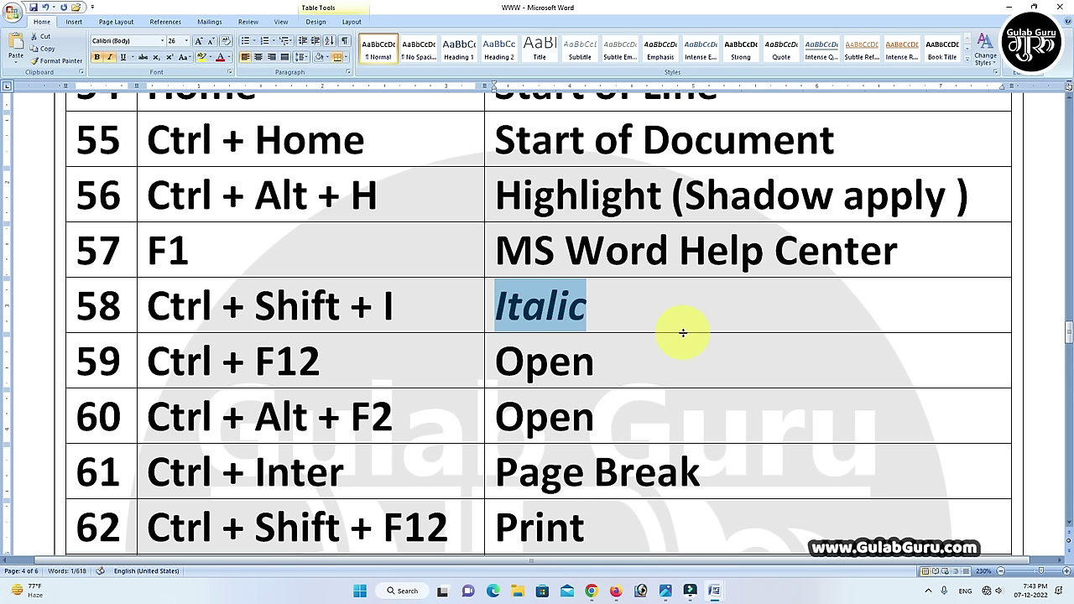
pyautogui.hotkey('ctrl', 'shift', 'i')
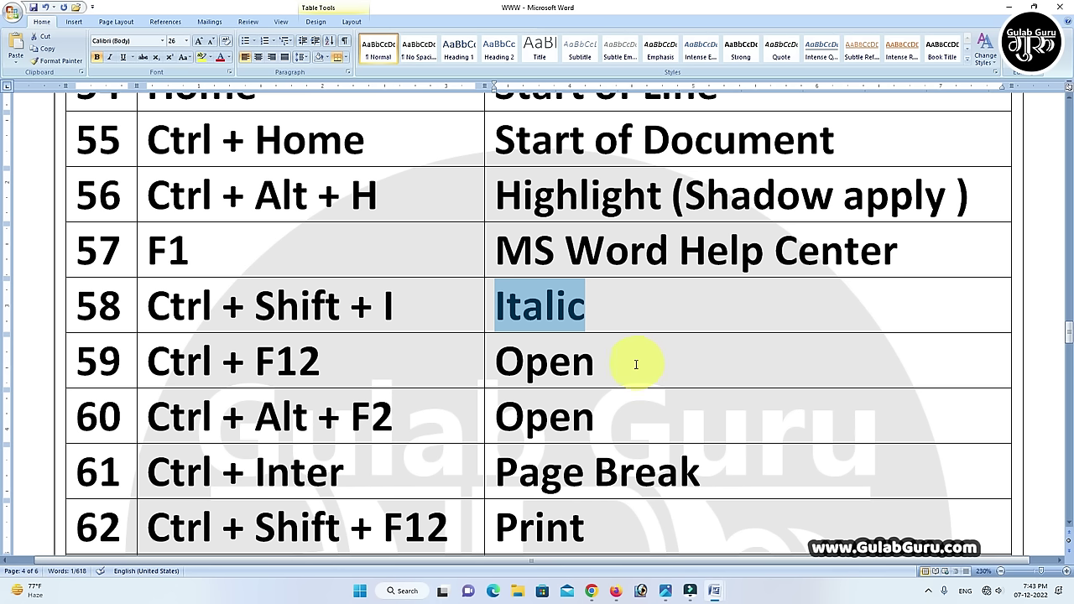
pyautogui.click(636, 364)
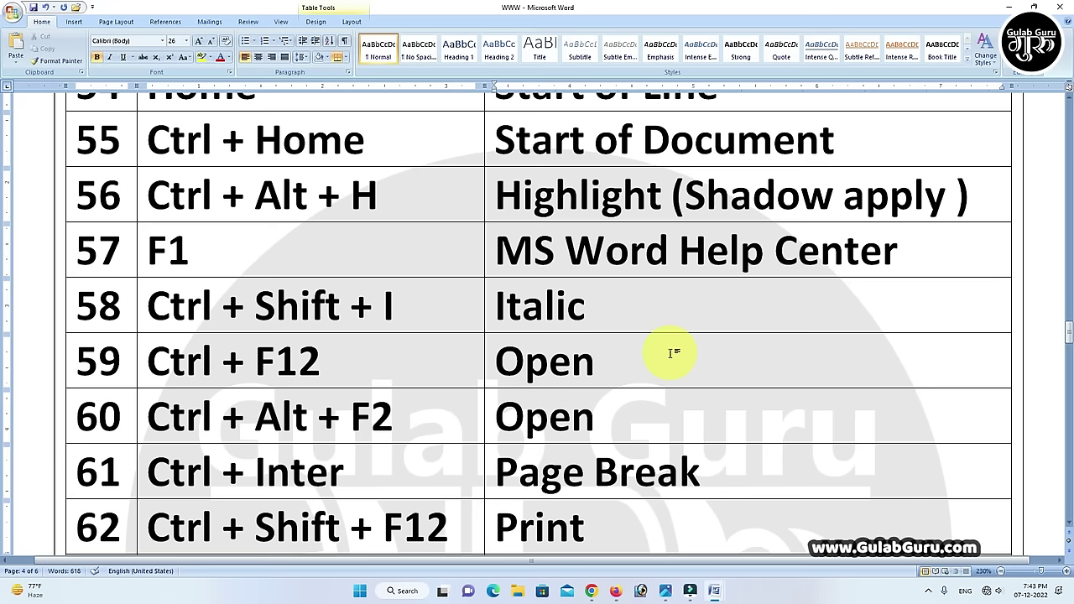
pyautogui.scroll(-1, 671, 353)
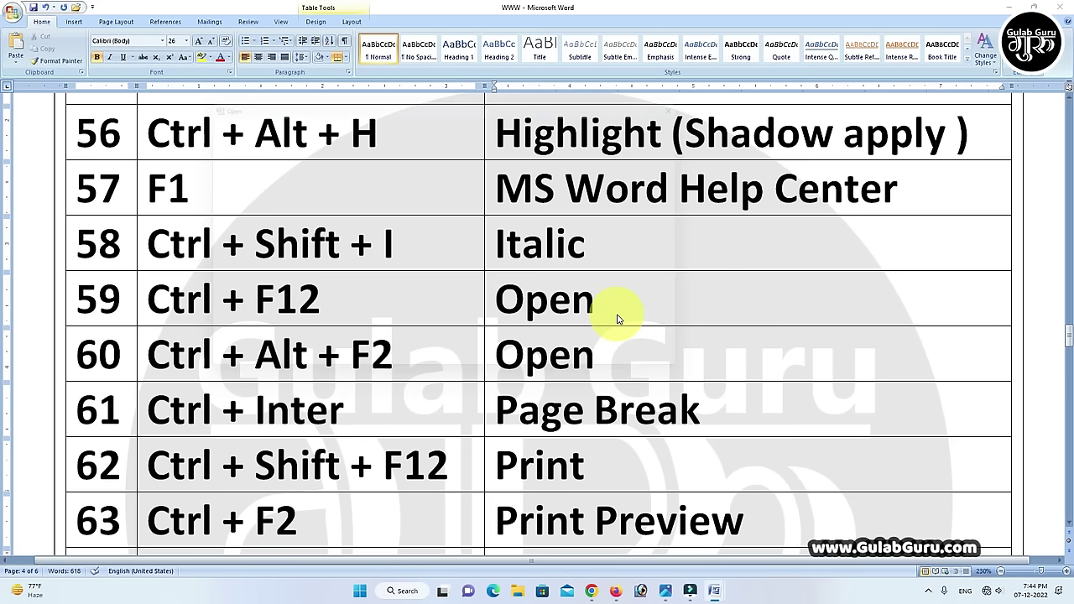
pyautogui.hotkey('ctrl', 'F12')
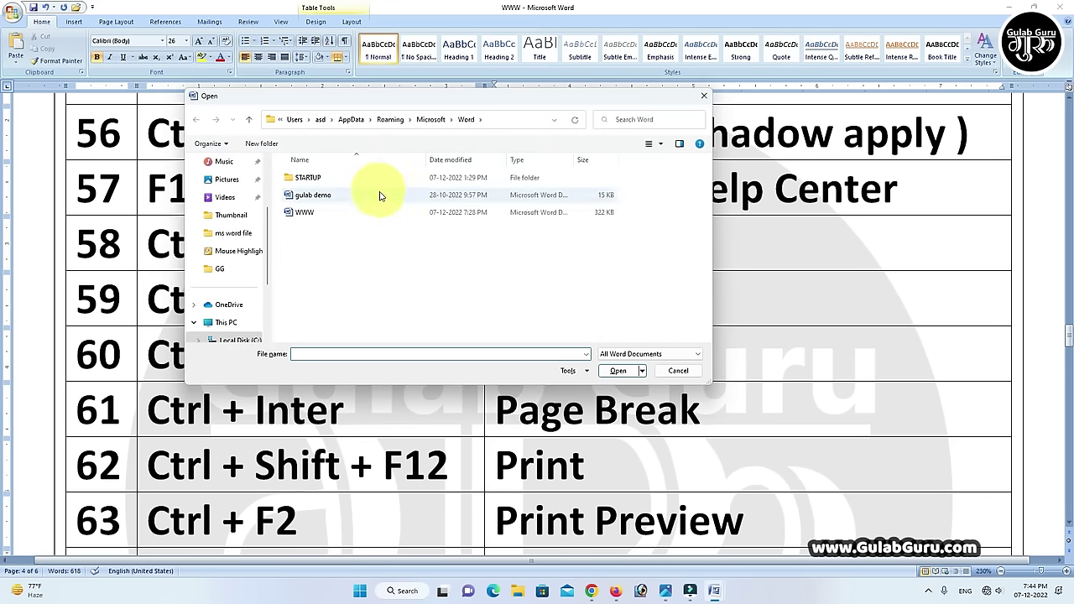
pyautogui.click(441, 213)
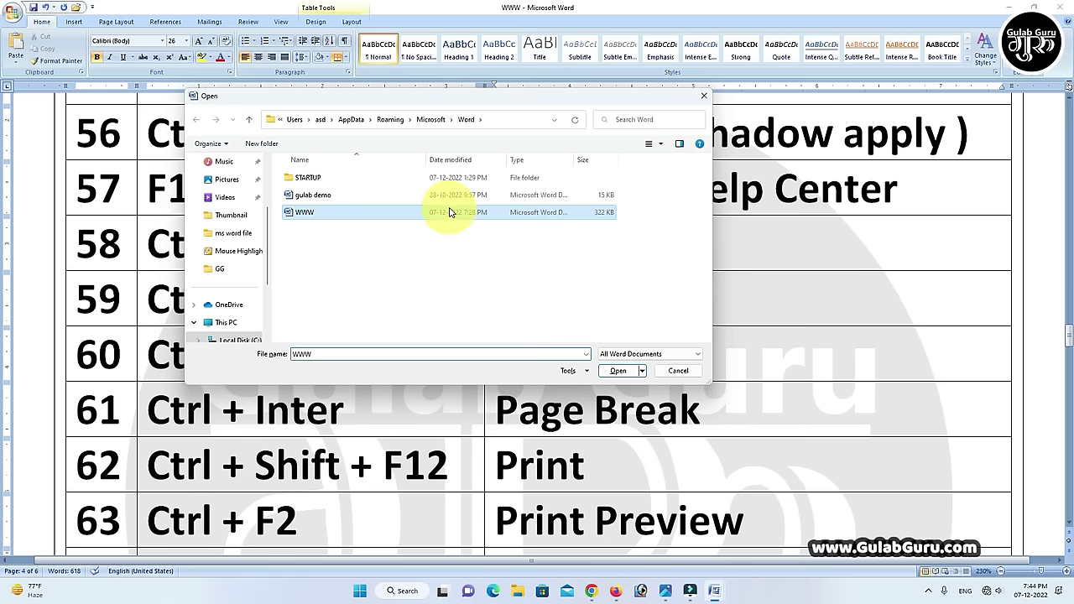
pyautogui.click(679, 371)
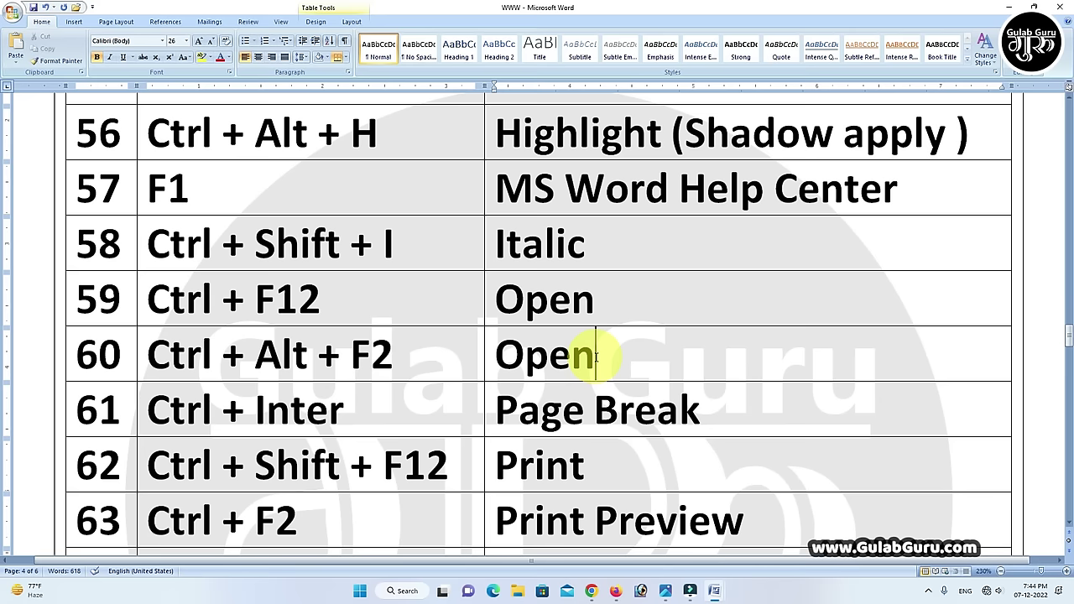
# - Show the Open window with Ctrl+Alt+F2, cancel it, and switch to the Document5 window
pyautogui.hotkey('ctrl', 'alt', 'F2')
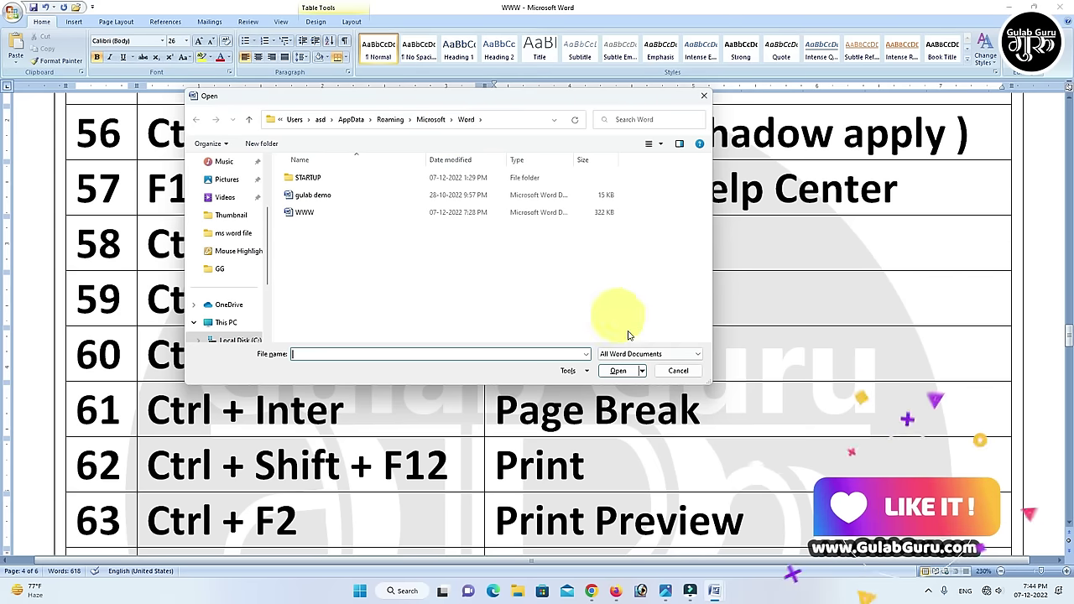
pyautogui.click(676, 371)
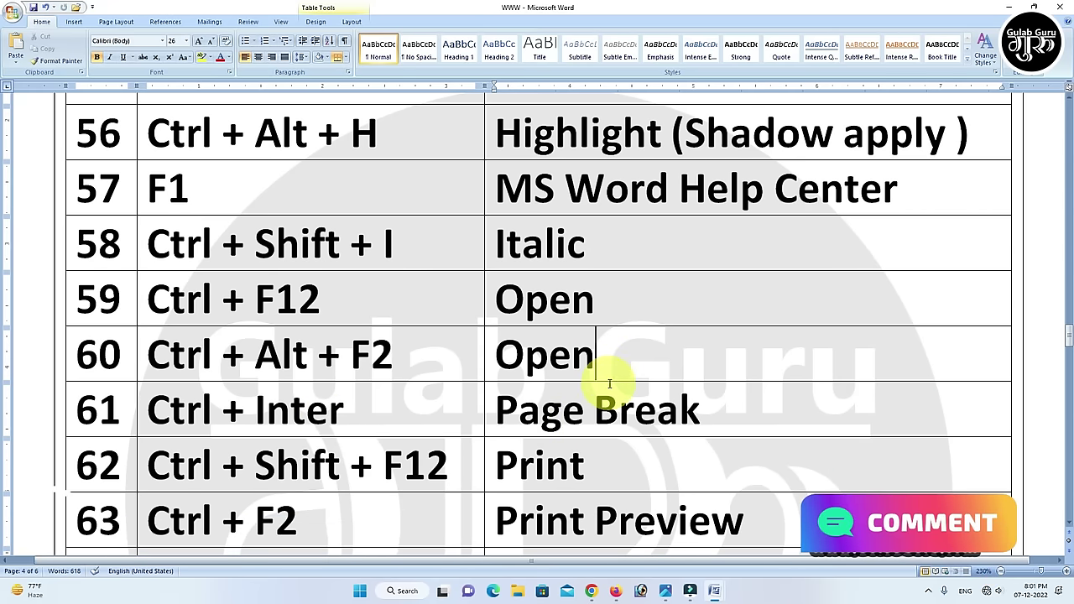
pyautogui.click(715, 592)
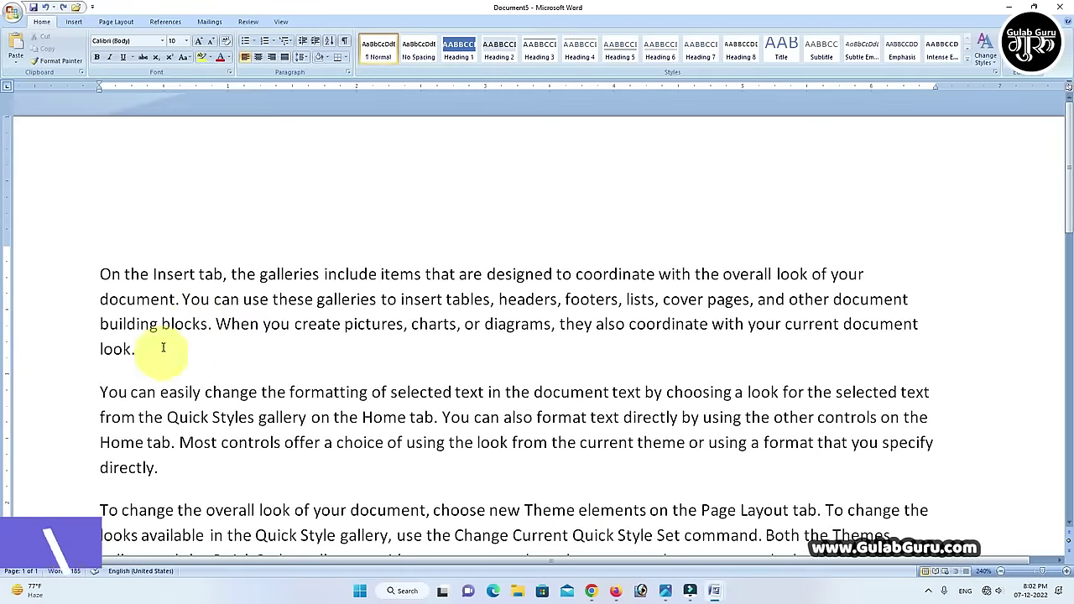
# - Insert a page break with Ctrl+Enter after the first paragraph ending 'look.'
pyautogui.scroll(-5, 378, 343)
pyautogui.scroll(3, 378, 343)
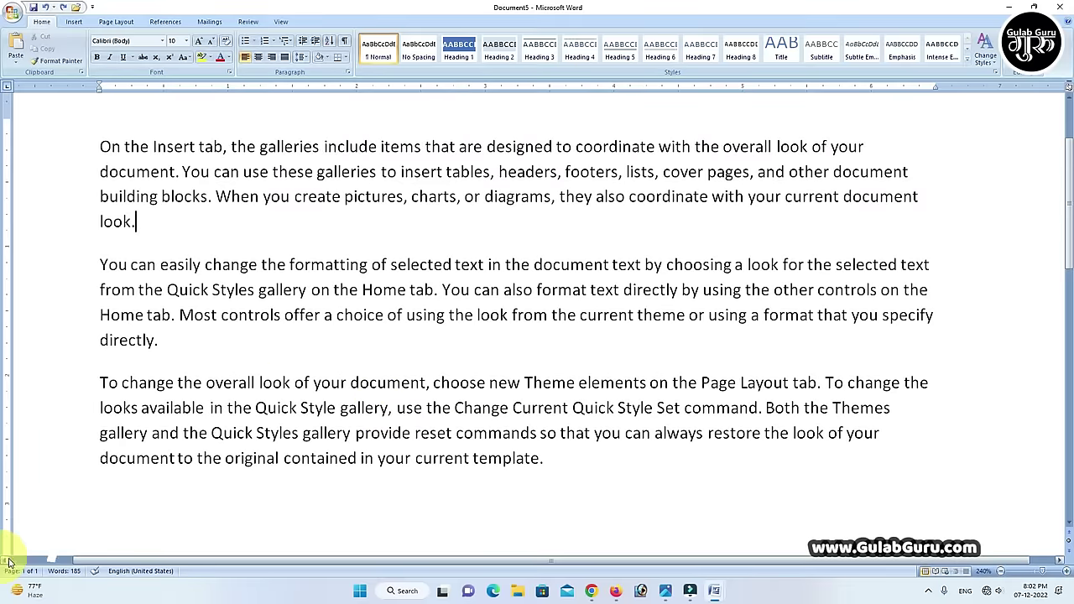
pyautogui.scroll(1, 168, 323)
pyautogui.scroll(-4, 462, 386)
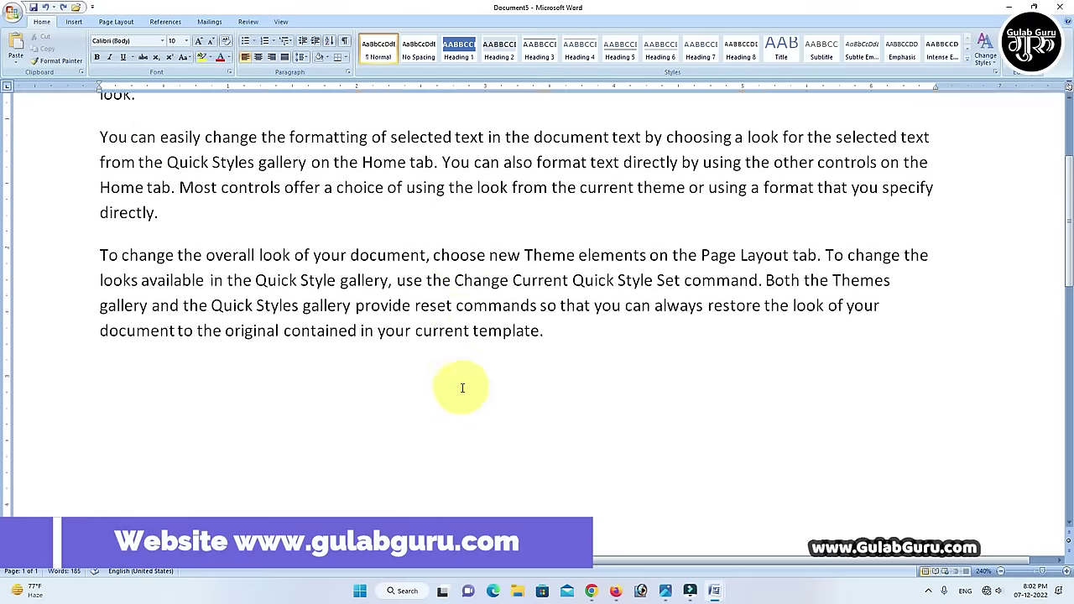
pyautogui.scroll(5, 464, 391)
pyautogui.click(161, 349)
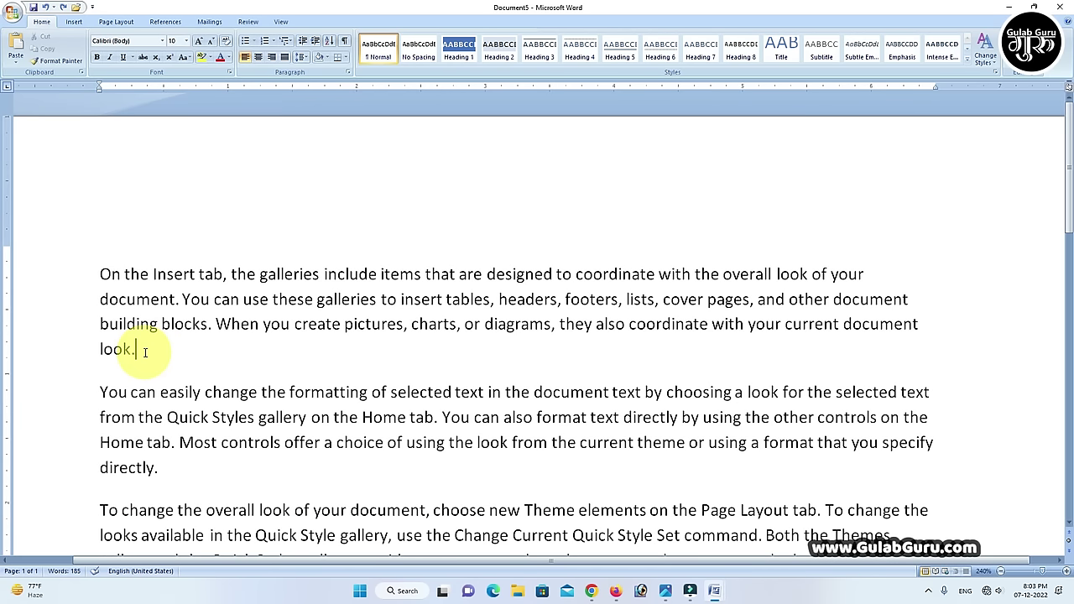
pyautogui.hotkey('ctrl', 'Return')
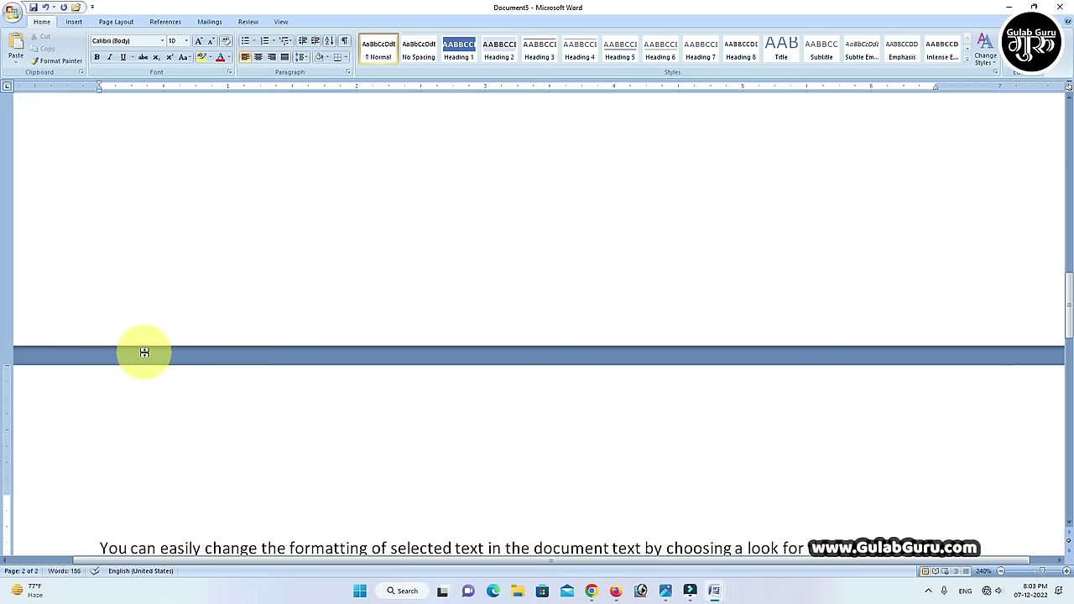
# - Scroll through Document5 to confirm the Quick Styles paragraph now begins page 2
pyautogui.scroll(-2, 193, 378)
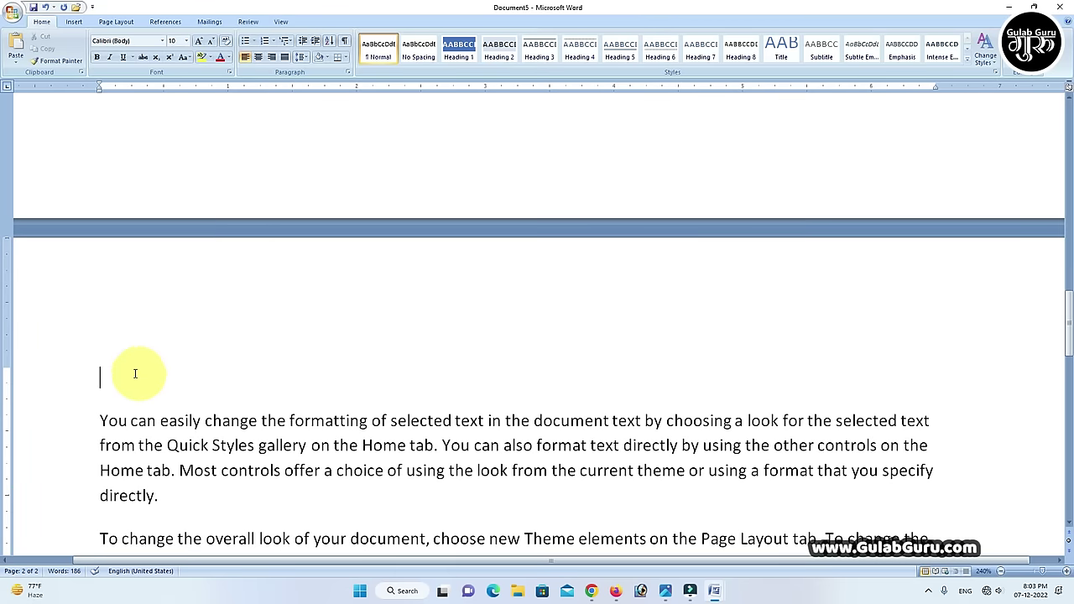
pyautogui.scroll(-3, 149, 403)
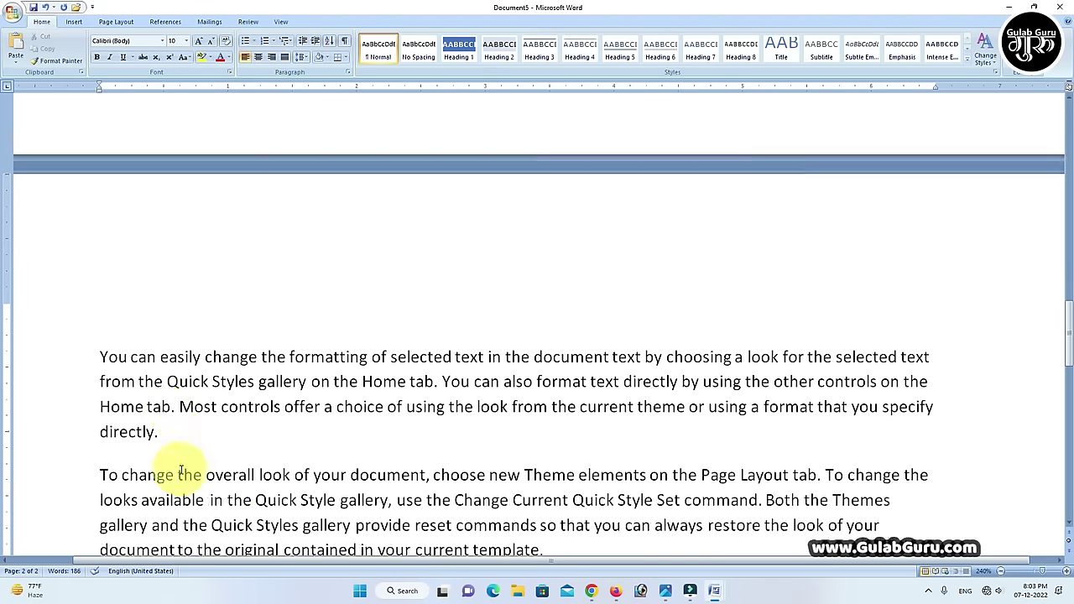
pyautogui.scroll(4, 248, 372)
pyautogui.scroll(4, 249, 371)
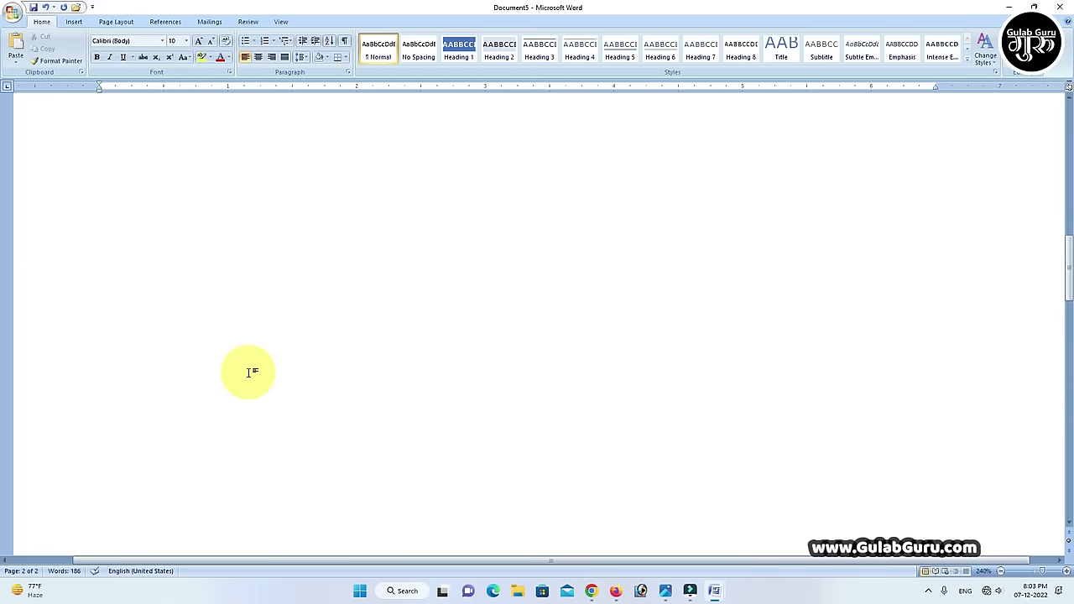
pyautogui.scroll(3, 248, 372)
pyautogui.scroll(3, 248, 372)
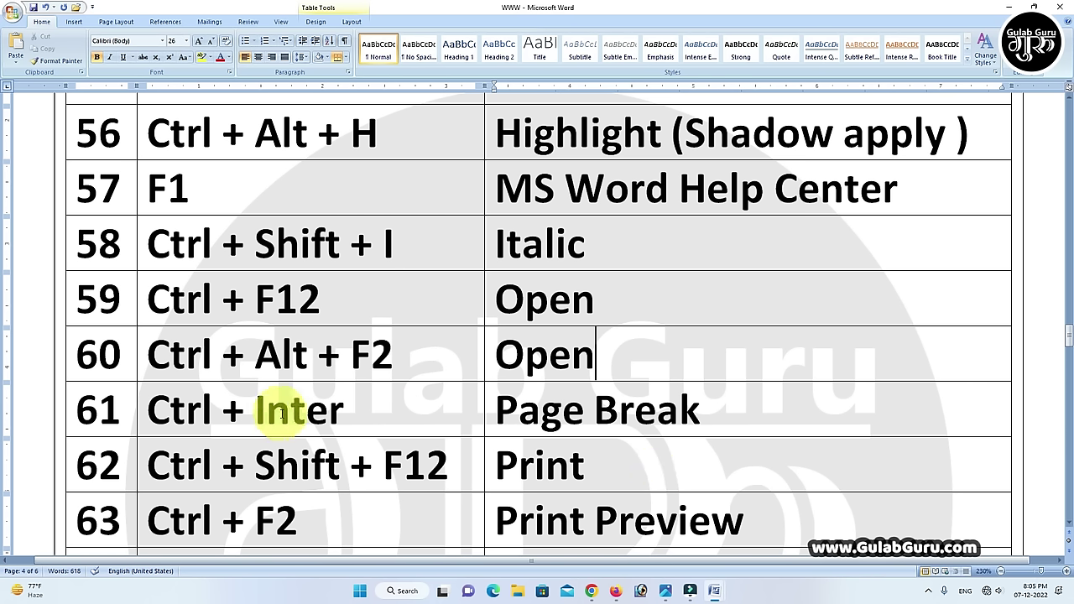
pyautogui.scroll(-2, 538, 449)
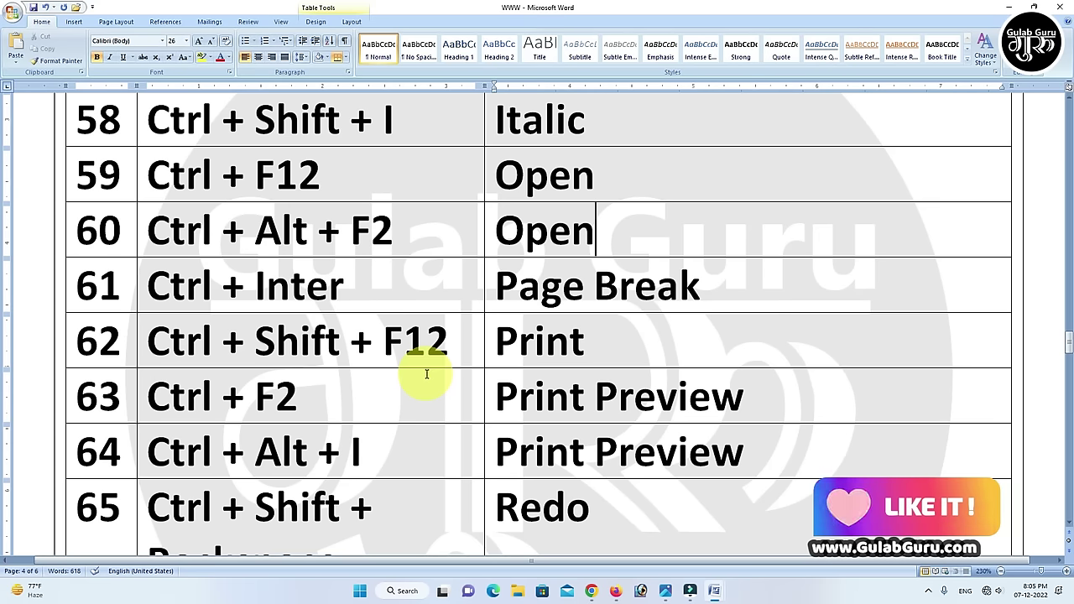
pyautogui.hotkey('ctrl', 'shift', 'F12')
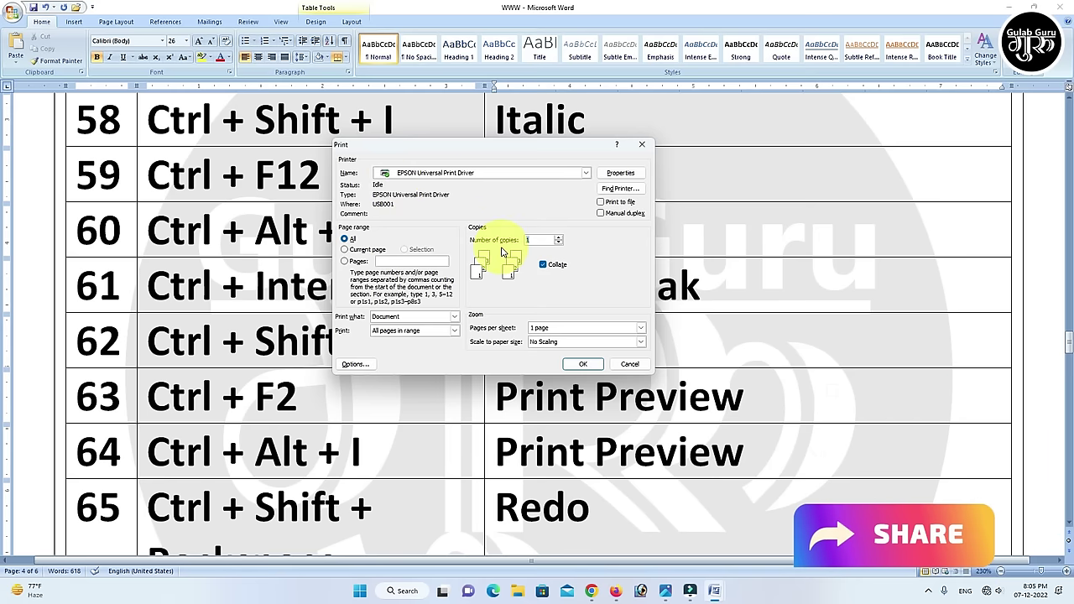
pyautogui.click(640, 370)
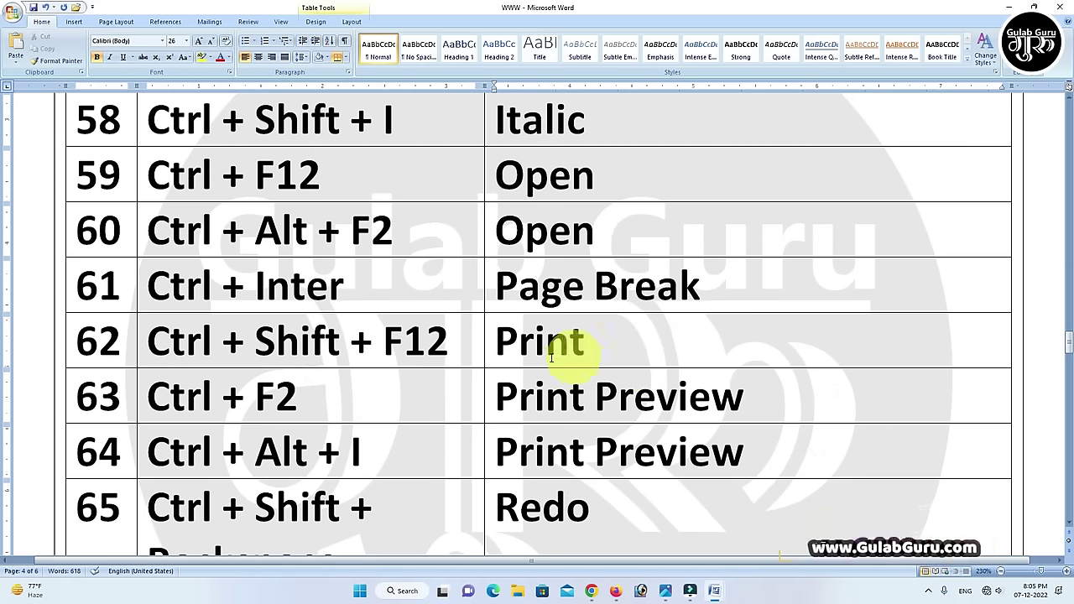
pyautogui.click(625, 356)
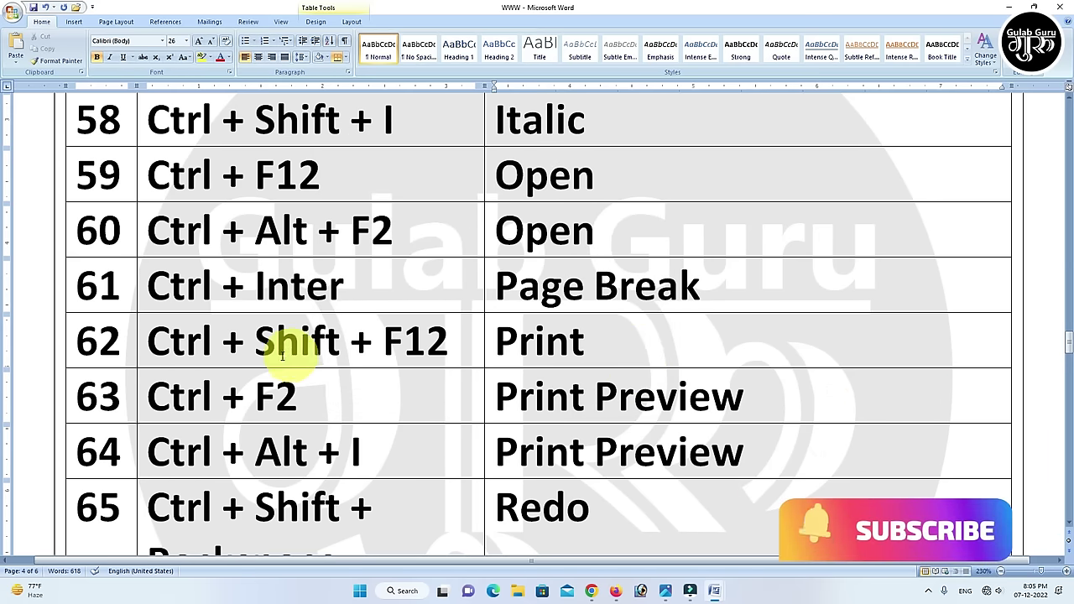
pyautogui.scroll(-1, 475, 352)
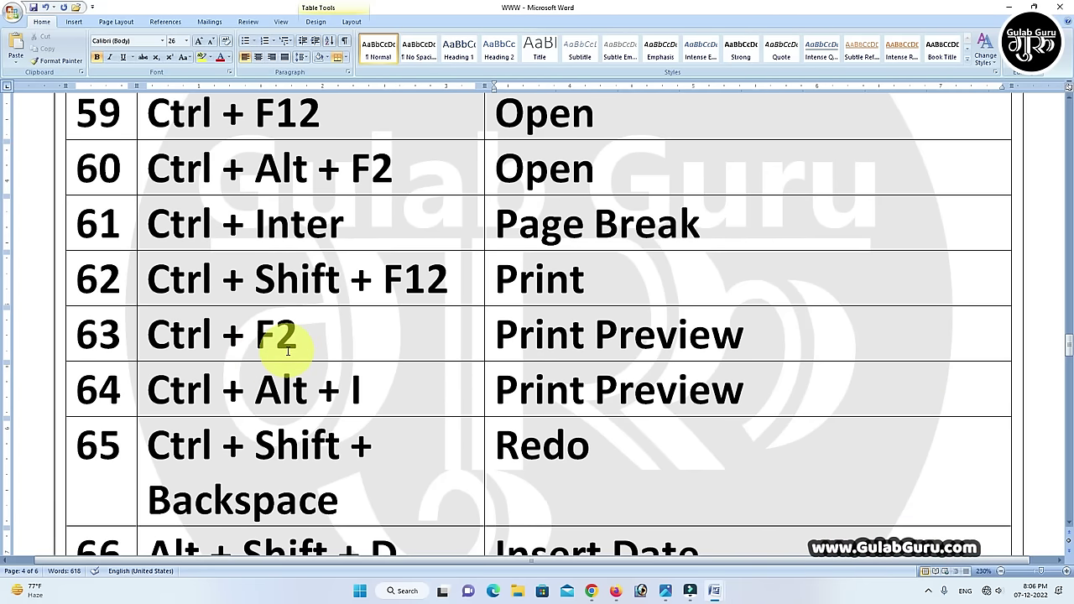
pyautogui.click(600, 279)
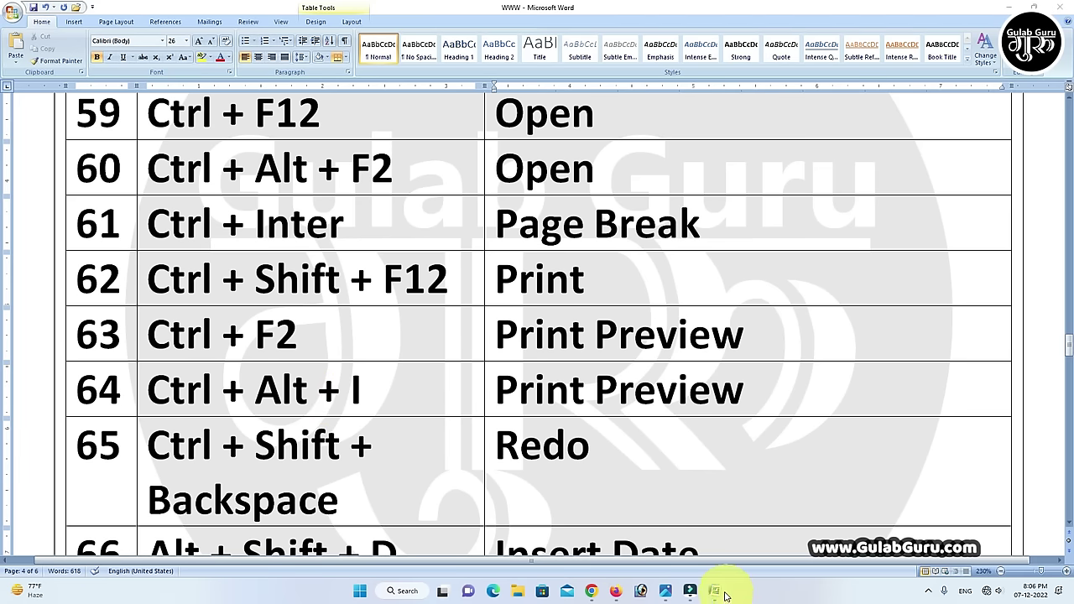
pyautogui.moveTo(724, 594)
pyautogui.click(750, 539)
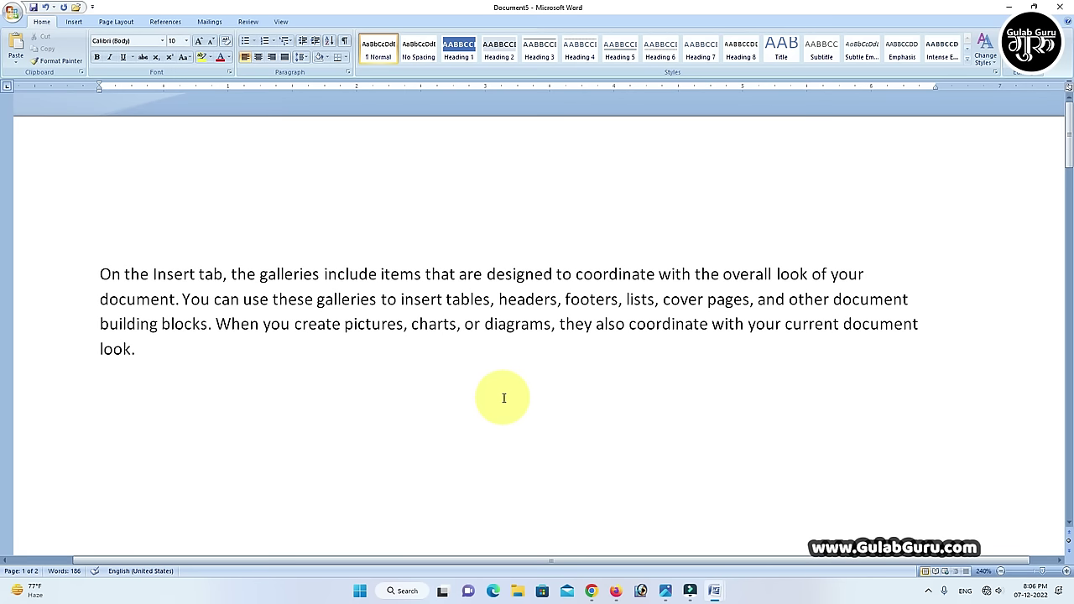
pyautogui.hotkey('ctrl', 'F2')
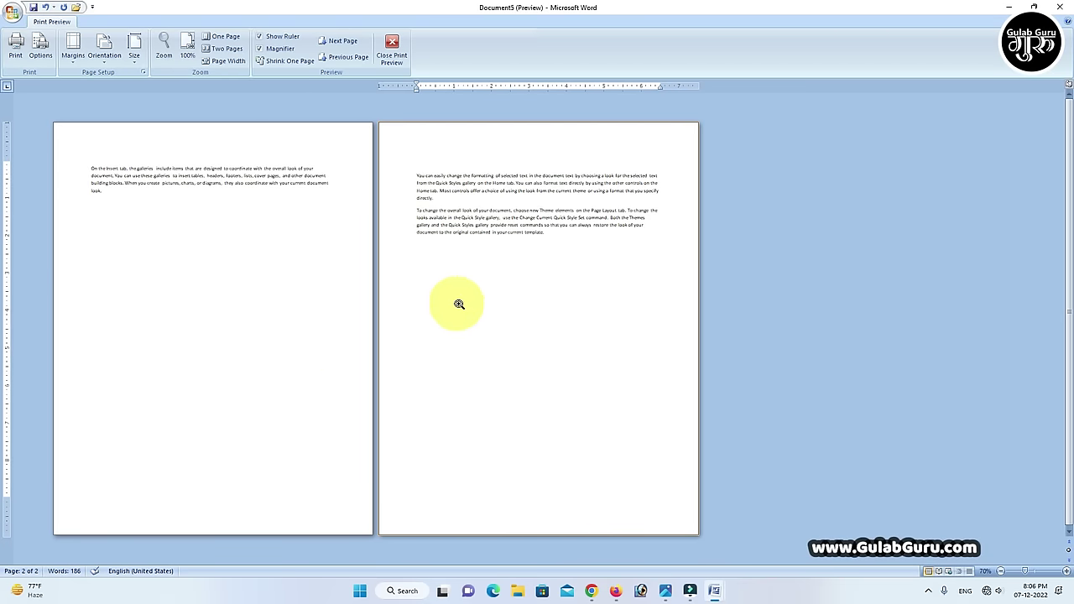
pyautogui.click(392, 45)
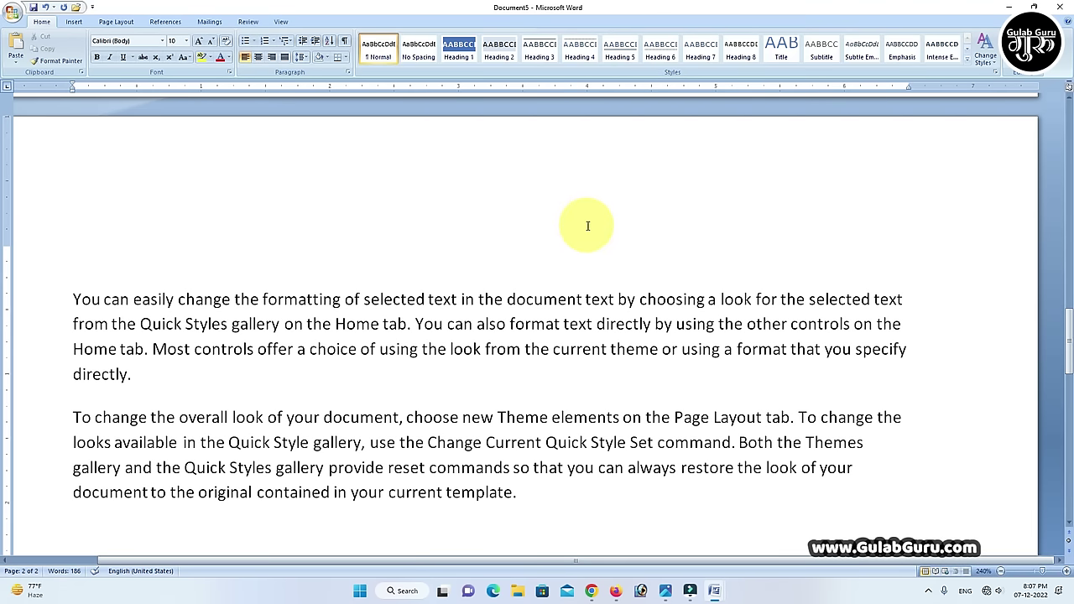
pyautogui.hotkey('ctrl', 'F2')
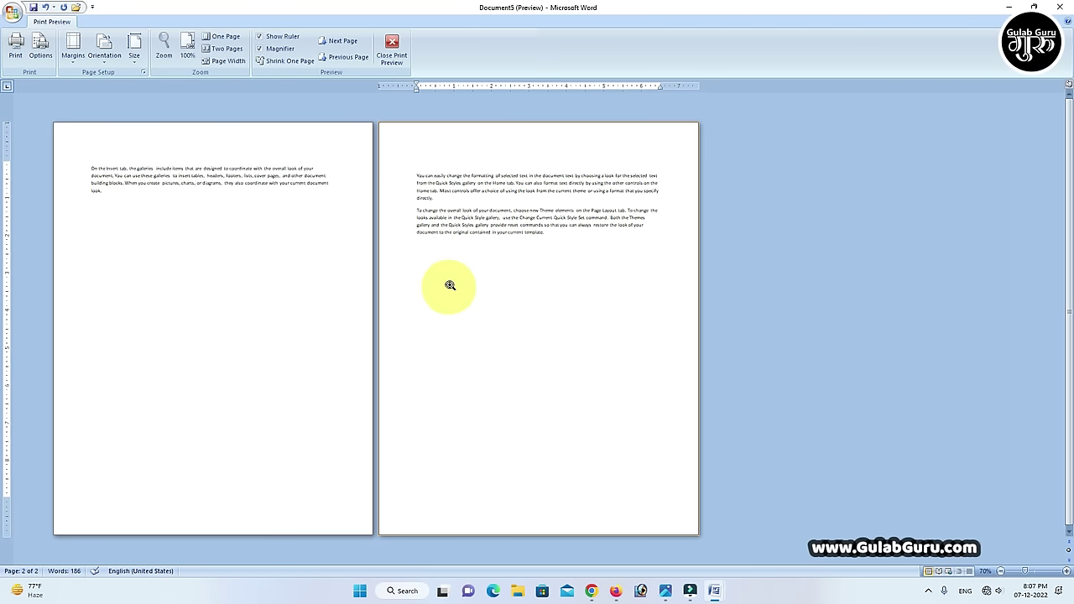
pyautogui.click(392, 52)
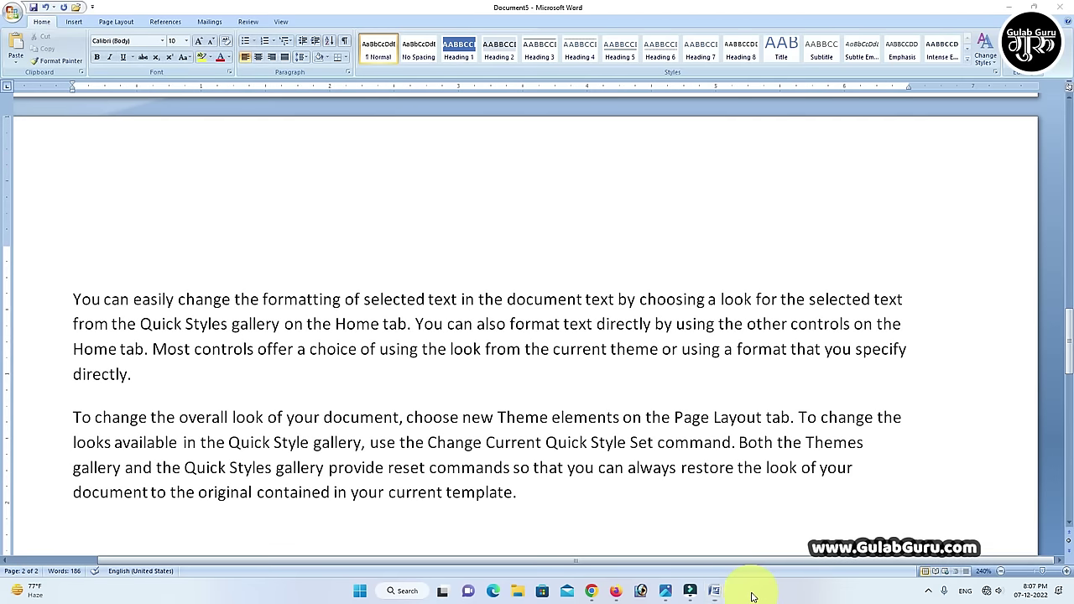
pyautogui.moveTo(714, 590)
pyautogui.click(661, 544)
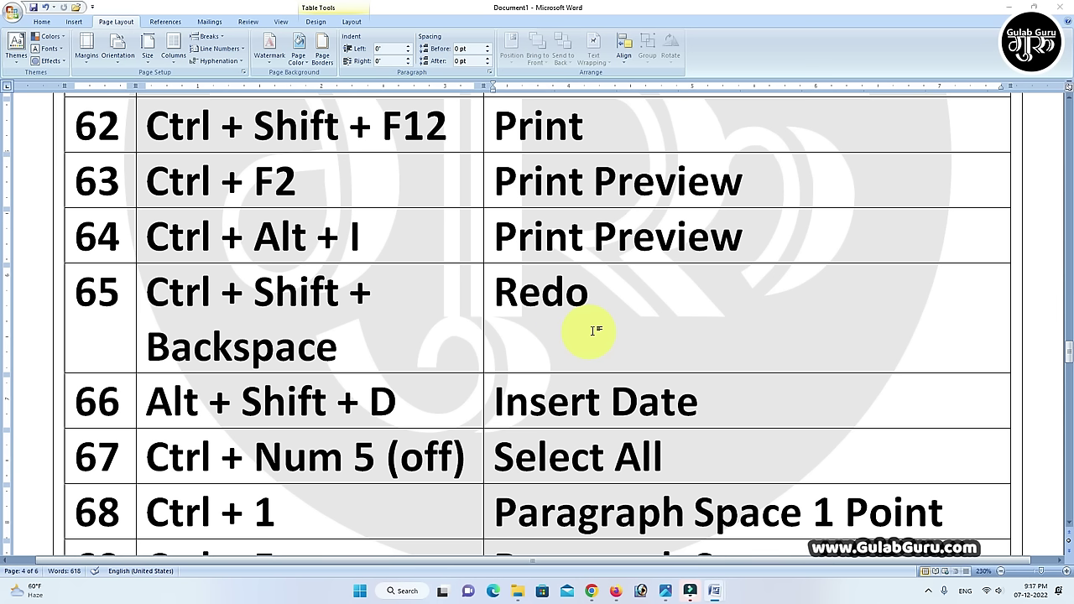
pyautogui.click(595, 331)
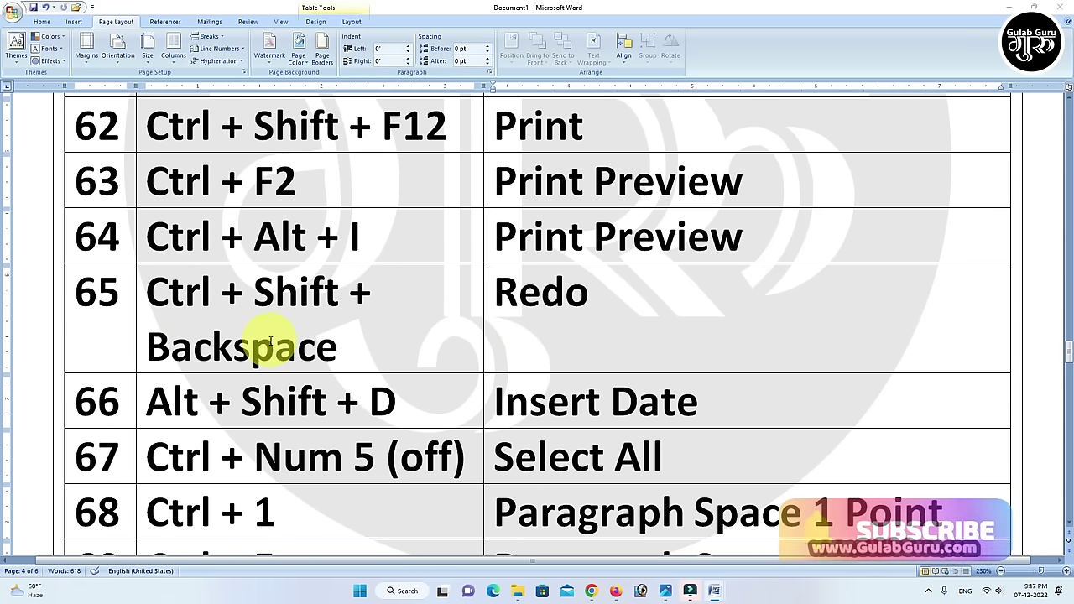
pyautogui.scroll(-1, 628, 334)
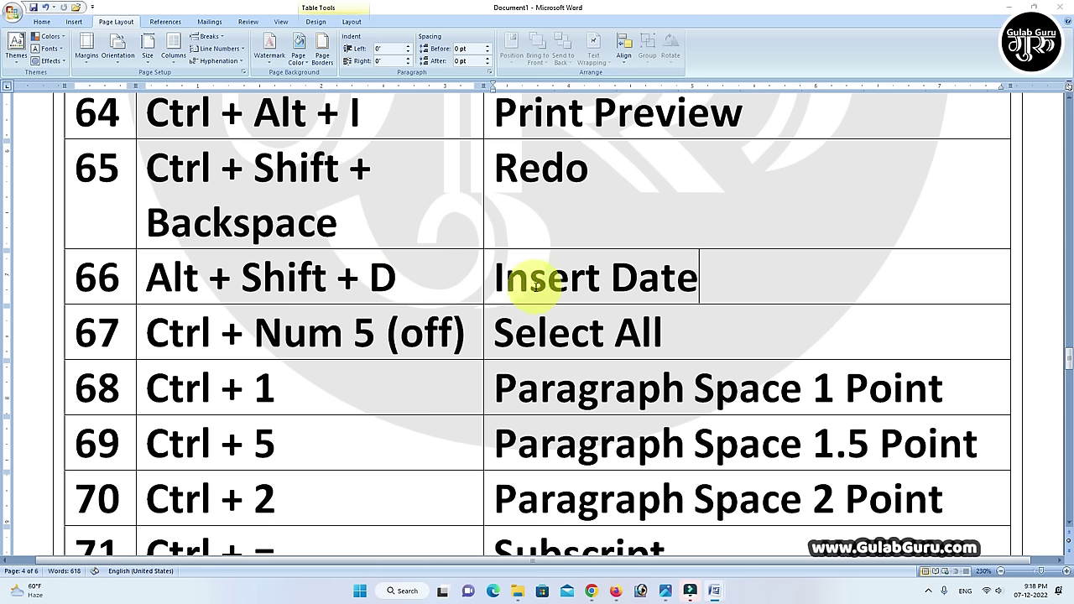
pyautogui.click(776, 298)
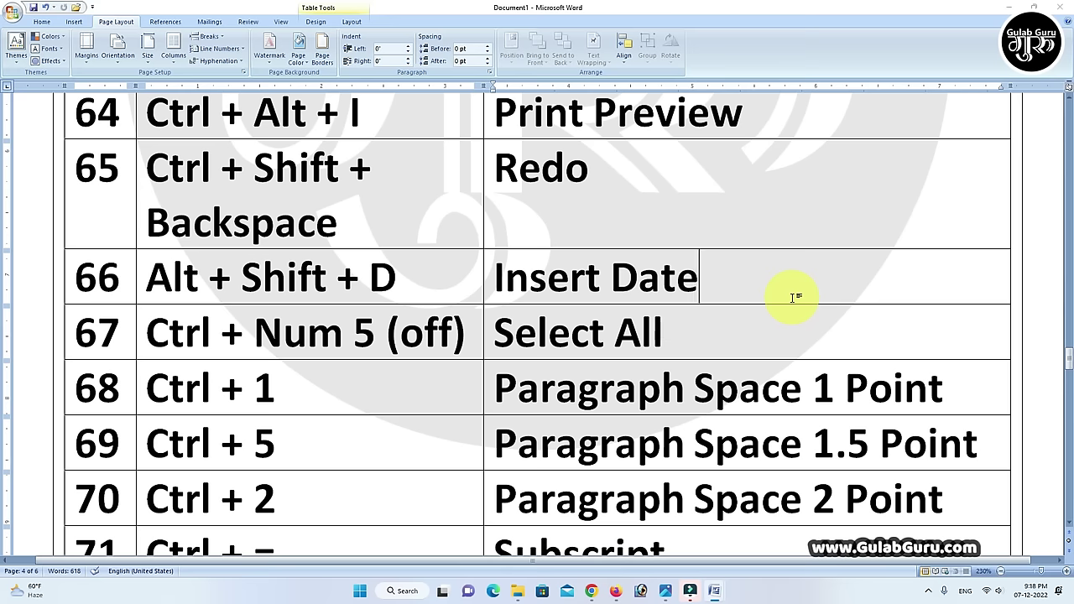
pyautogui.hotkey('alt', 'shift', 'd')
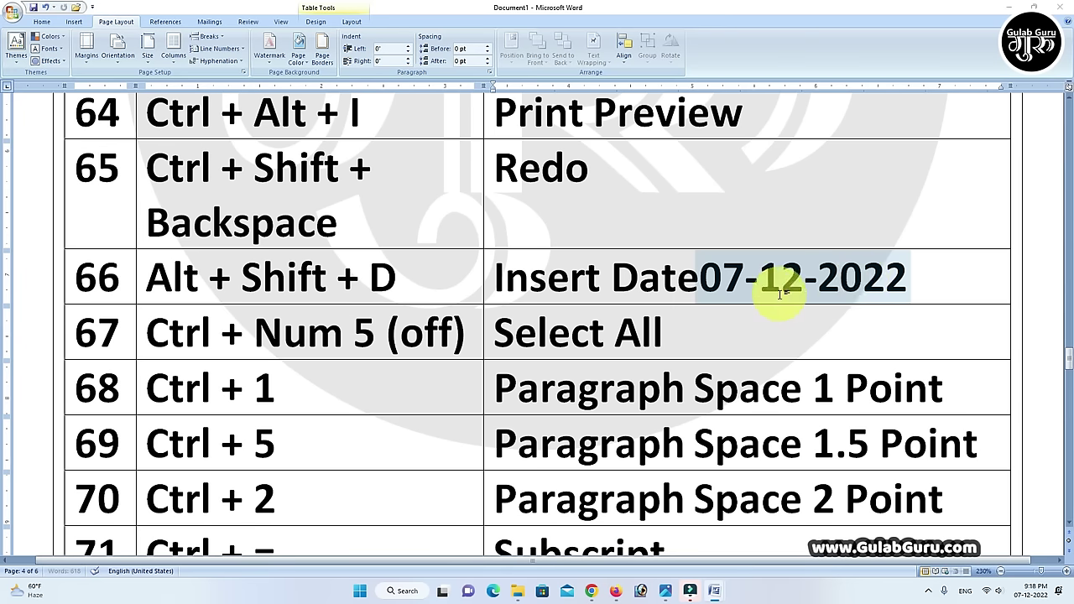
pyautogui.doubleClick(872, 291)
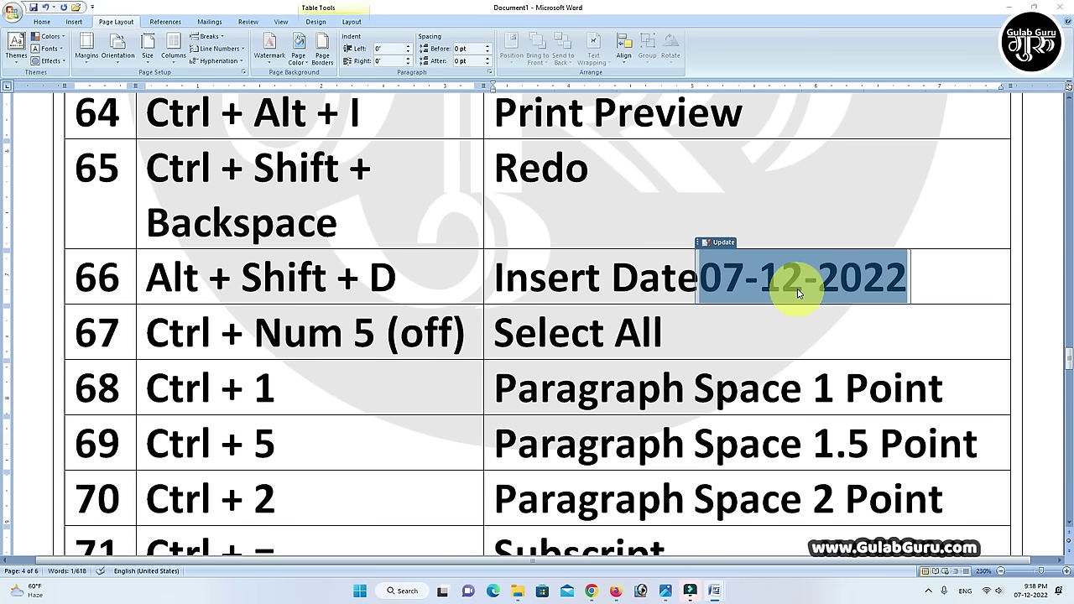
pyautogui.press('Delete')
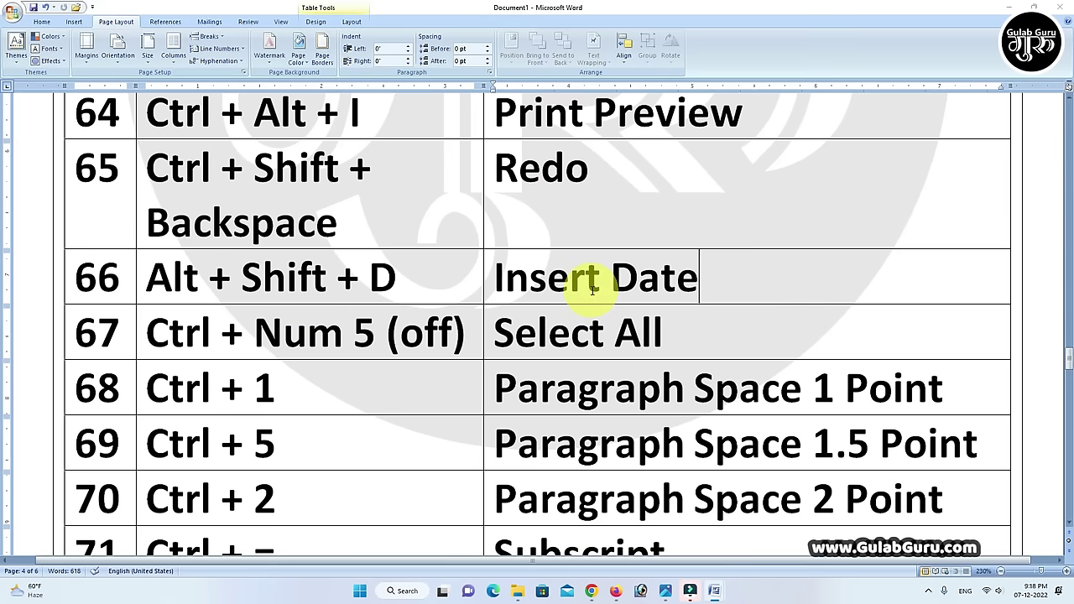
pyautogui.press('Down')
pyautogui.scroll(-1, 504, 319)
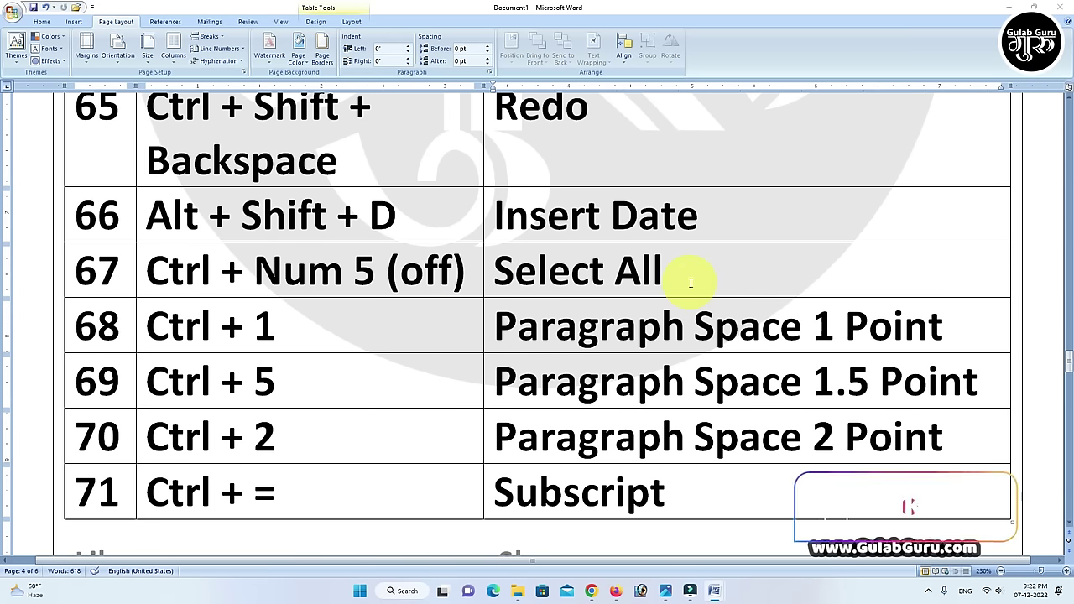
pyautogui.press('ctrl+KP_Begin')
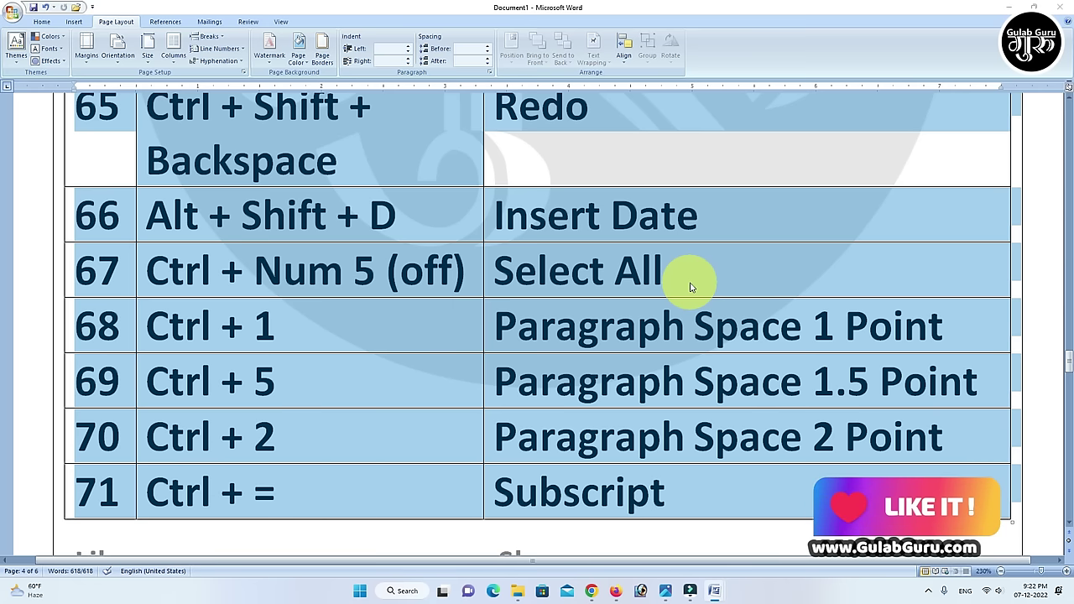
pyautogui.scroll(-3, 689, 287)
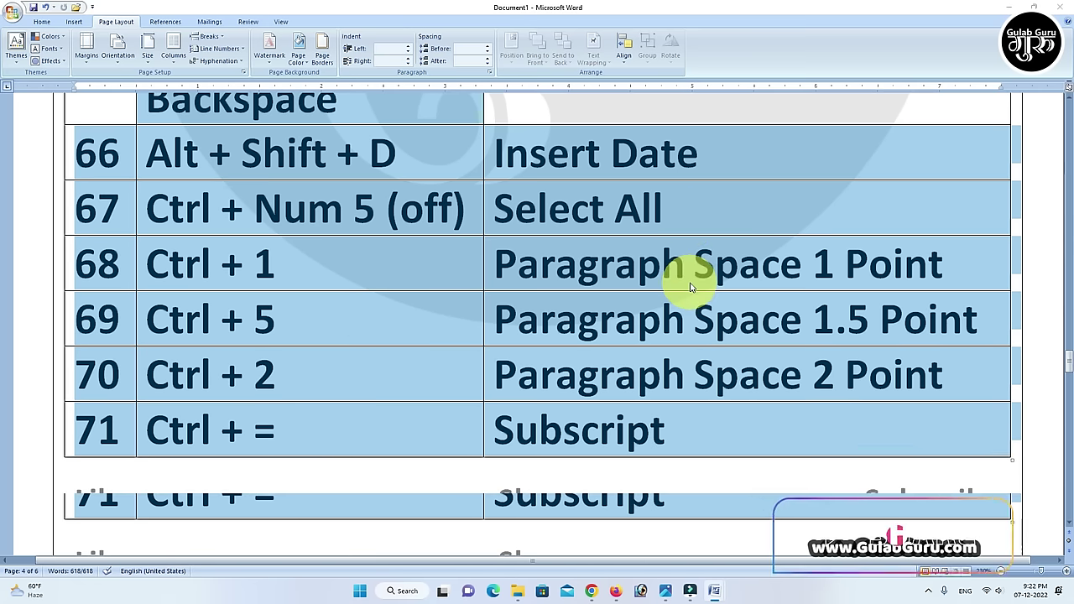
pyautogui.scroll(-1, 690, 284)
pyautogui.scroll(-4, 688, 282)
pyautogui.scroll(-1, 719, 365)
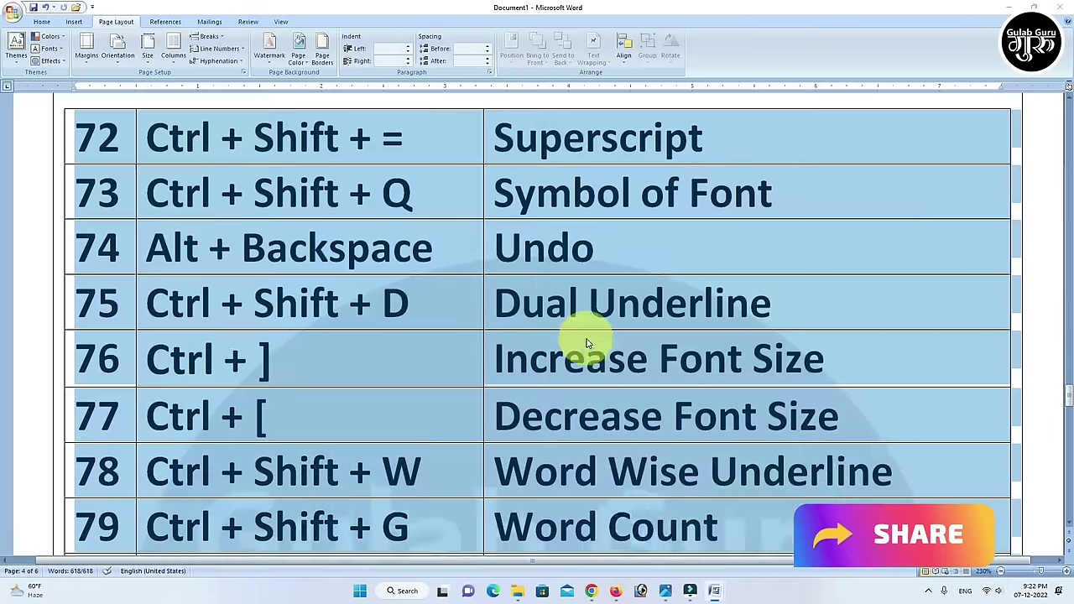
pyautogui.scroll(-4, 587, 344)
pyautogui.scroll(-4, 588, 344)
pyautogui.scroll(-5, 588, 343)
pyautogui.scroll(-2, 588, 344)
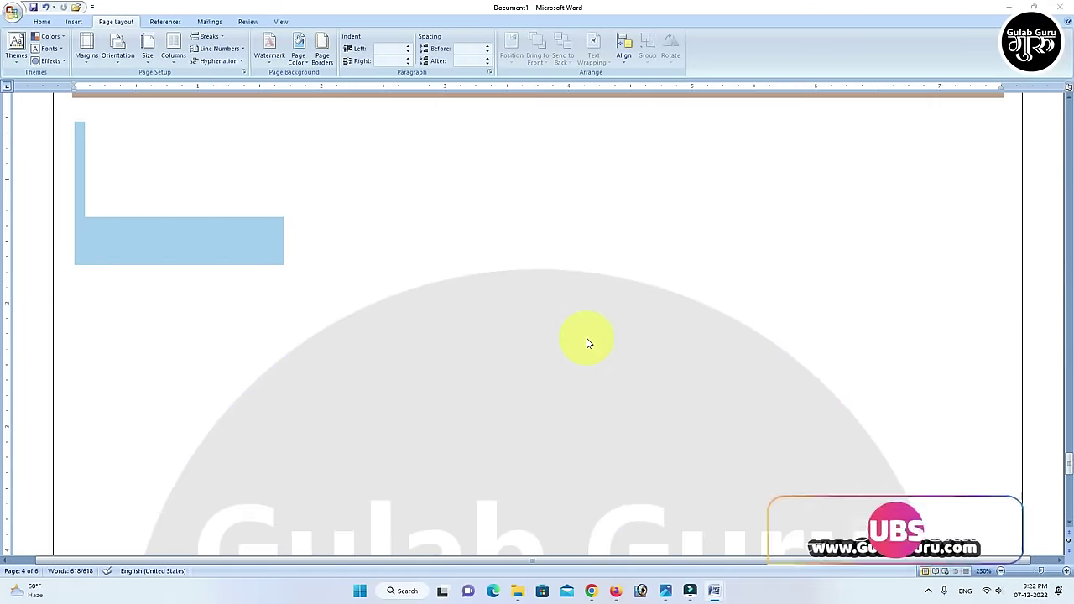
pyautogui.scroll(1, 587, 343)
pyautogui.scroll(3, 588, 343)
pyautogui.scroll(2, 587, 343)
pyautogui.scroll(3, 588, 344)
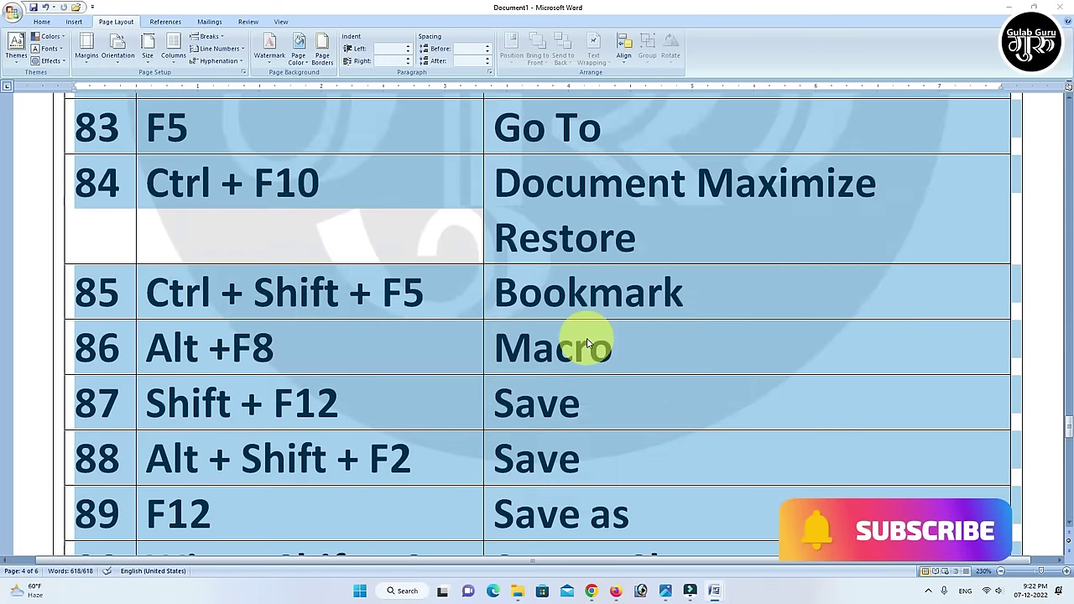
pyautogui.scroll(5, 588, 343)
pyautogui.scroll(5, 588, 343)
pyautogui.scroll(1, 588, 343)
pyautogui.scroll(5, 587, 343)
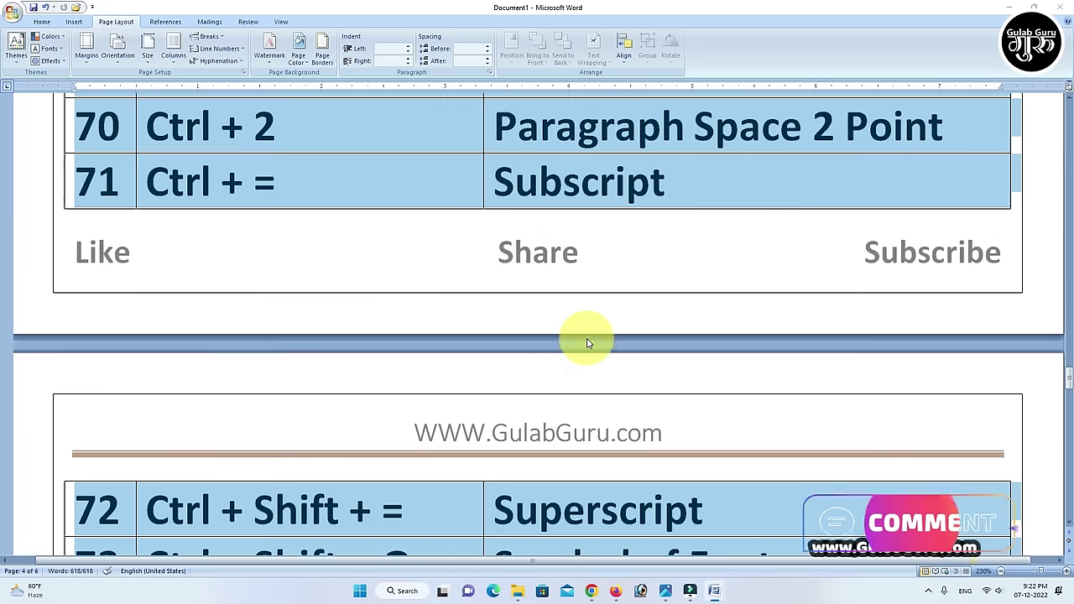
pyautogui.scroll(3, 588, 339)
pyautogui.scroll(2, 588, 339)
pyautogui.scroll(1, 588, 339)
pyautogui.scroll(2, 588, 339)
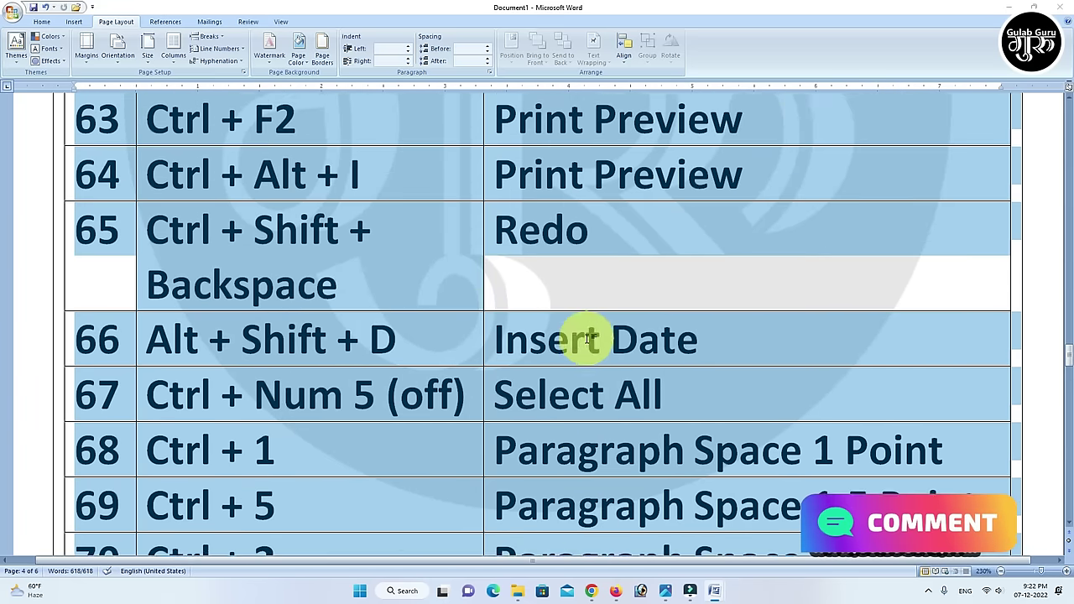
pyautogui.scroll(1, 587, 343)
pyautogui.scroll(-3, 587, 343)
pyautogui.click(686, 333)
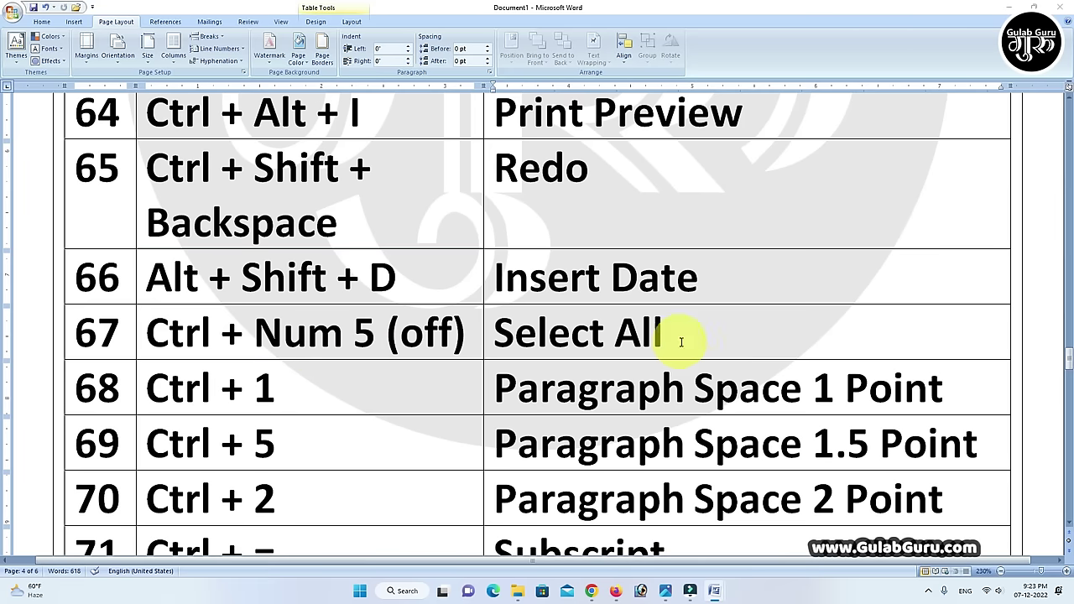
pyautogui.scroll(-1, 682, 341)
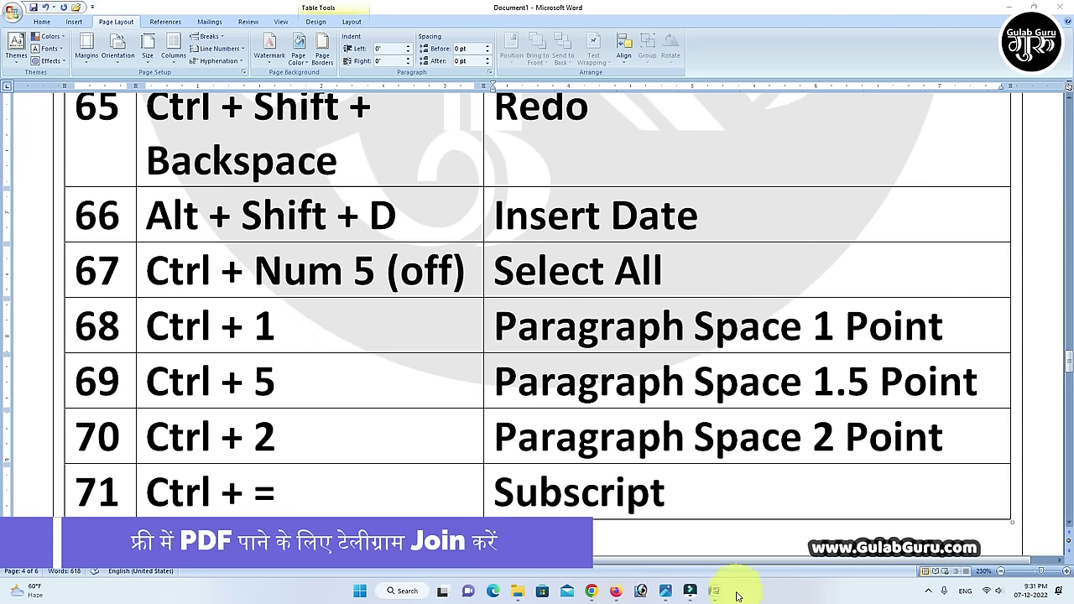
pyautogui.moveTo(714, 591)
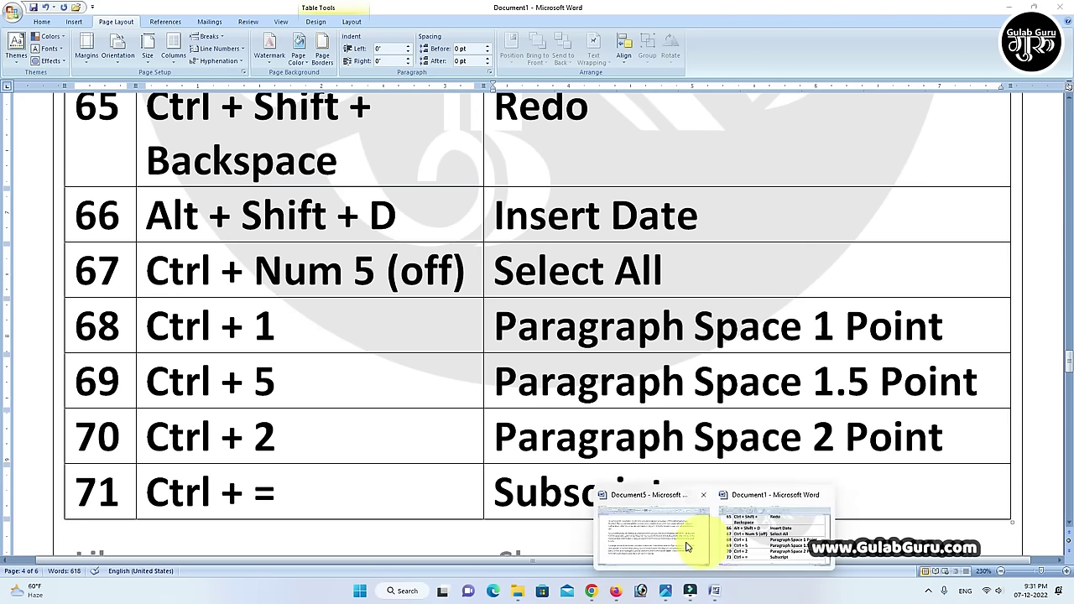
# - In Document5, select all the sample paragraphs and apply single, then 1.5 line spacing
pyautogui.click(679, 544)
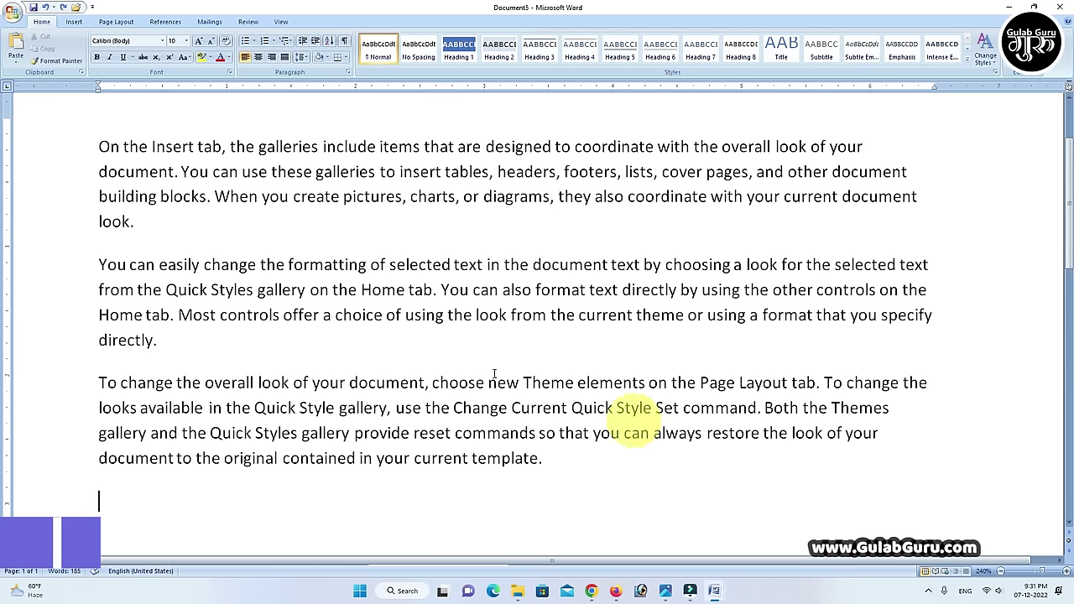
pyautogui.moveTo(98, 148); pyautogui.dragTo(550, 459)
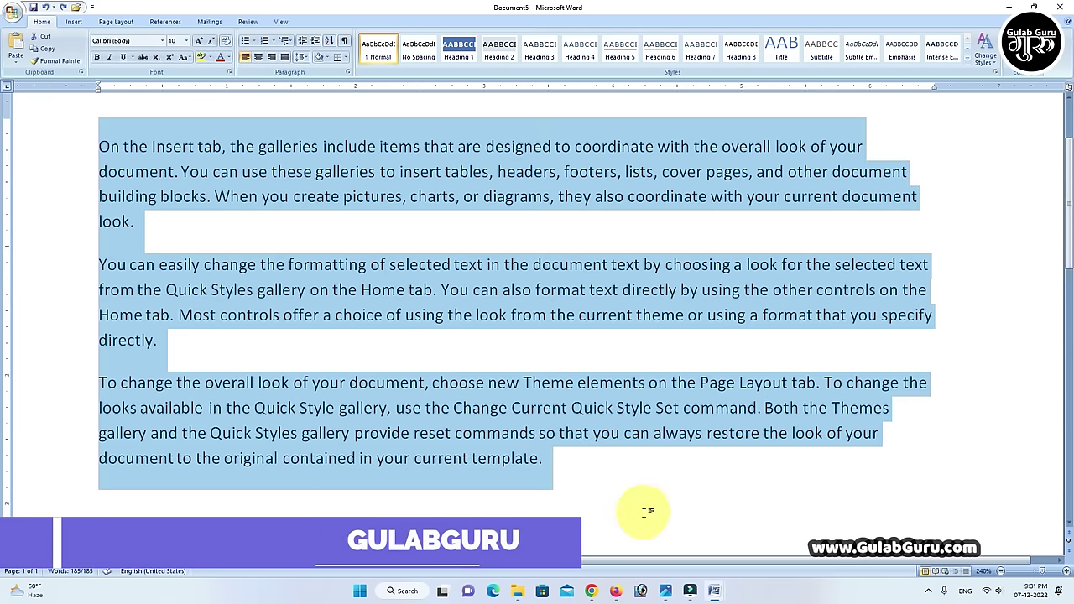
pyautogui.hotkey('ctrl', '1')
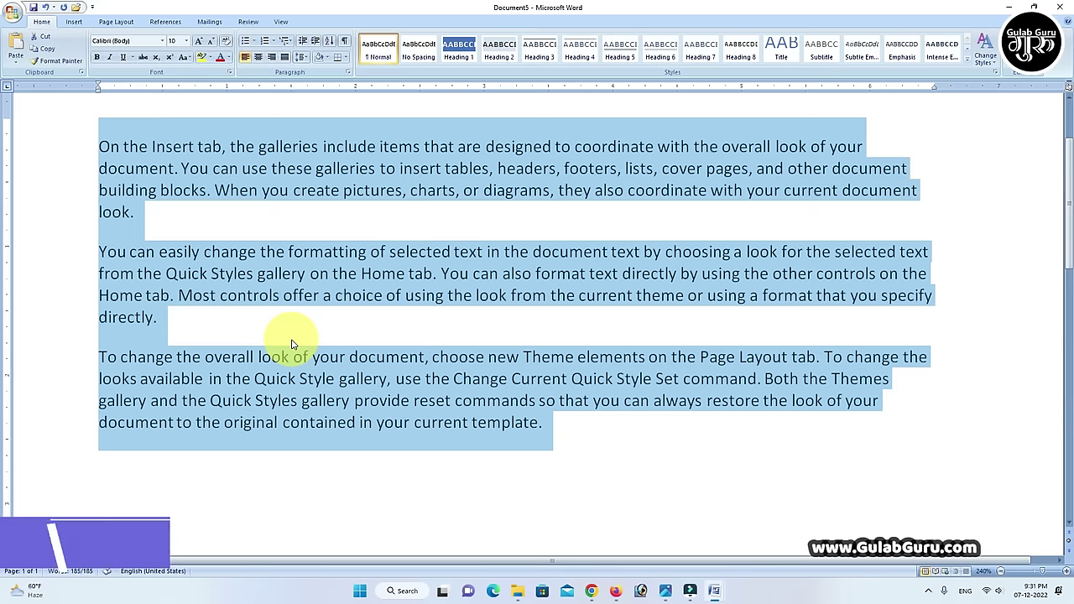
pyautogui.hotkey('ctrl', '5')
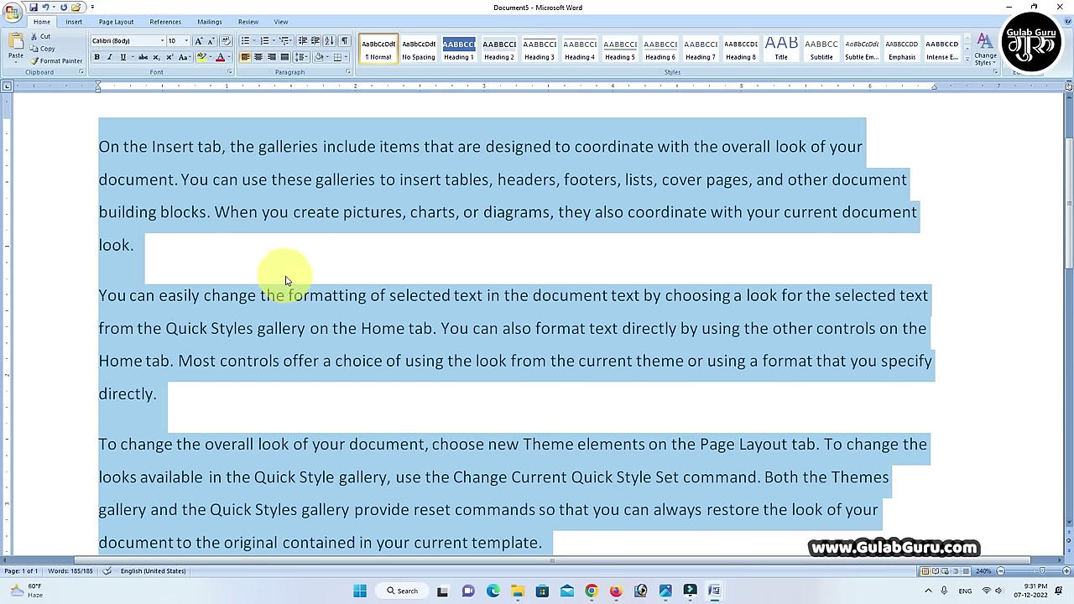
pyautogui.click(271, 404)
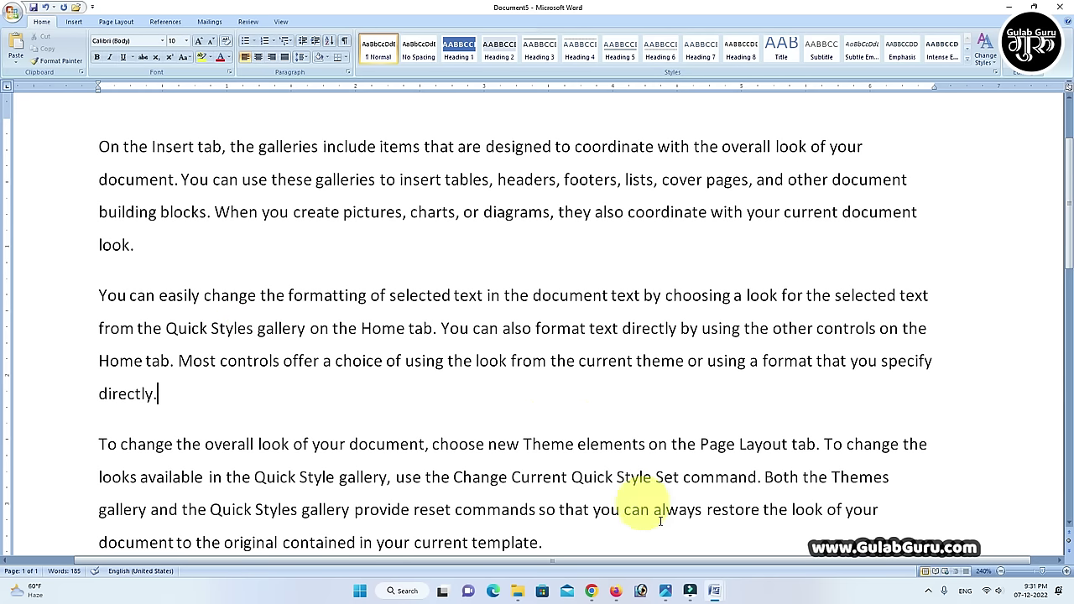
# - Back in the shortcut table, type H₂O with a subscript 2 in row 71
pyautogui.moveTo(716, 595)
pyautogui.click(752, 541)
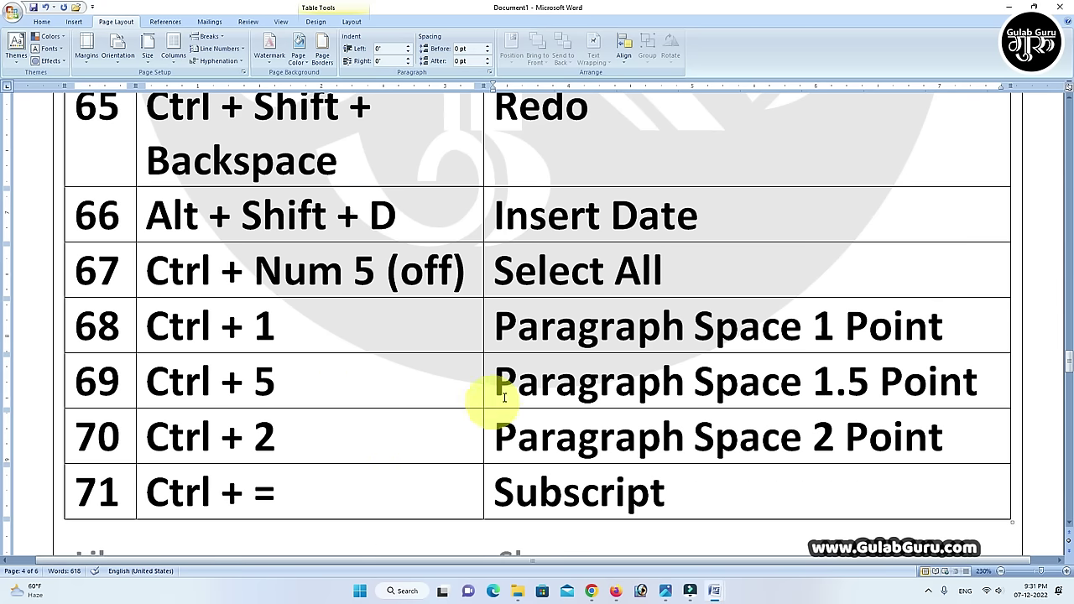
pyautogui.scroll(-2, 695, 436)
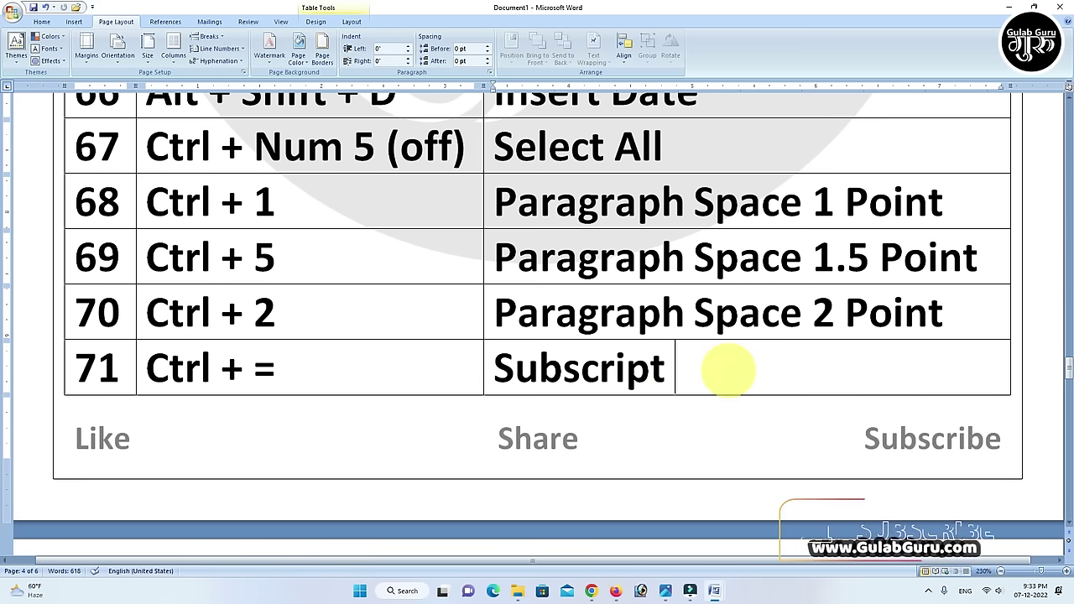
pyautogui.write('H')
pyautogui.hotkey('ctrl', '=')
pyautogui.write('2O')
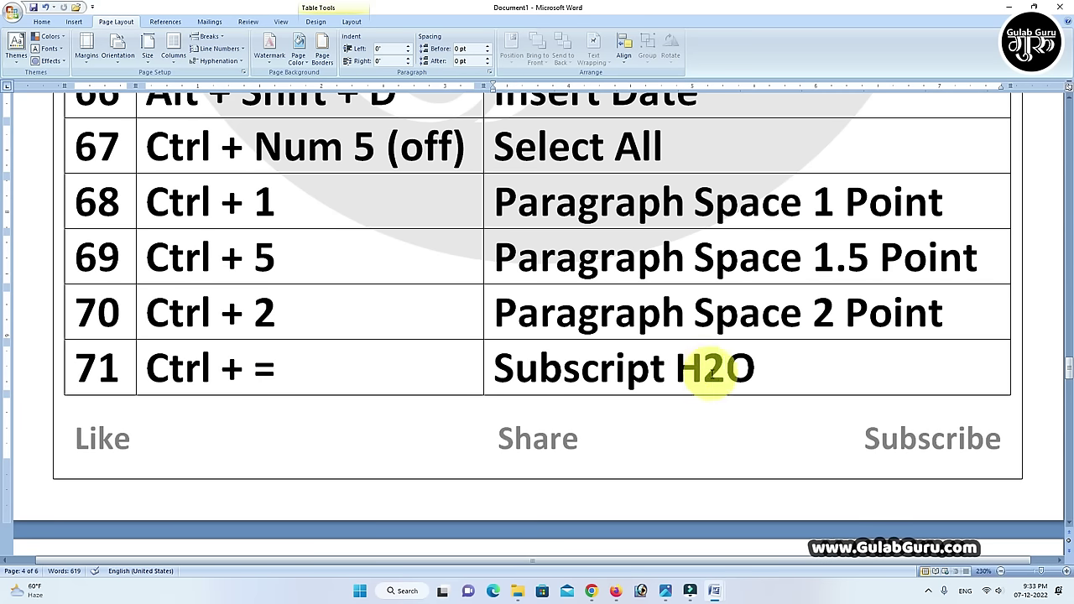
pyautogui.moveTo(718, 371); pyautogui.dragTo(712, 371)
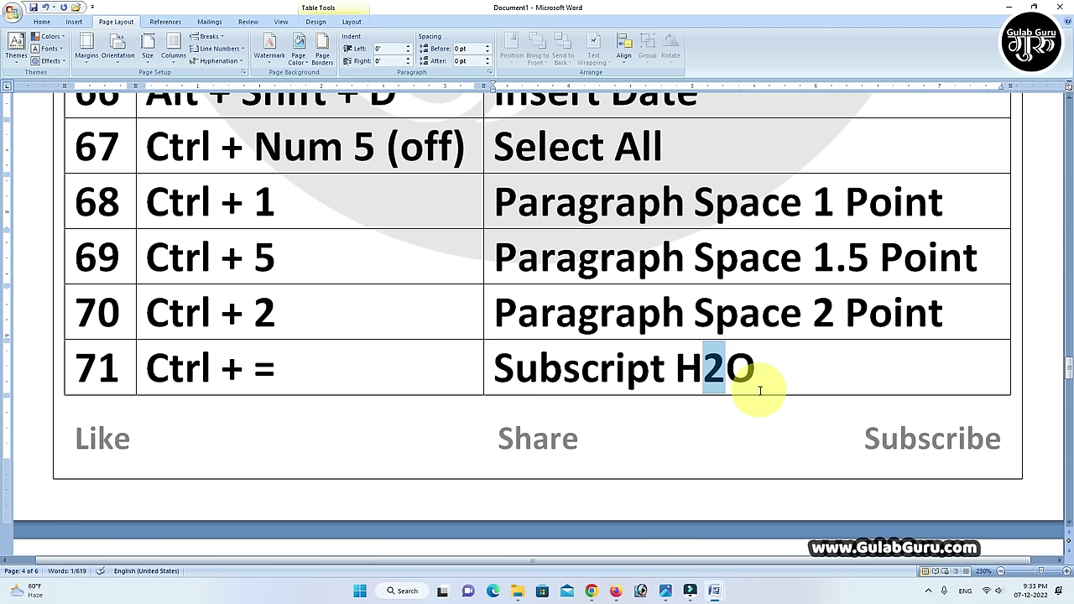
pyautogui.hotkey('ctrl', '=')
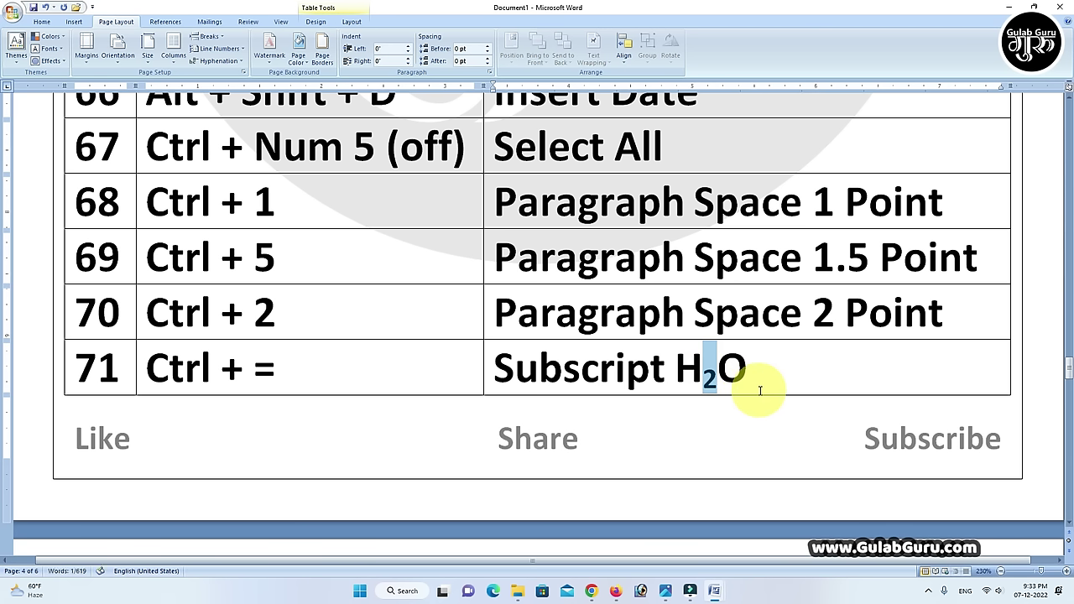
# - Select the H₂O example and delete it from row 71
pyautogui.click(765, 376)
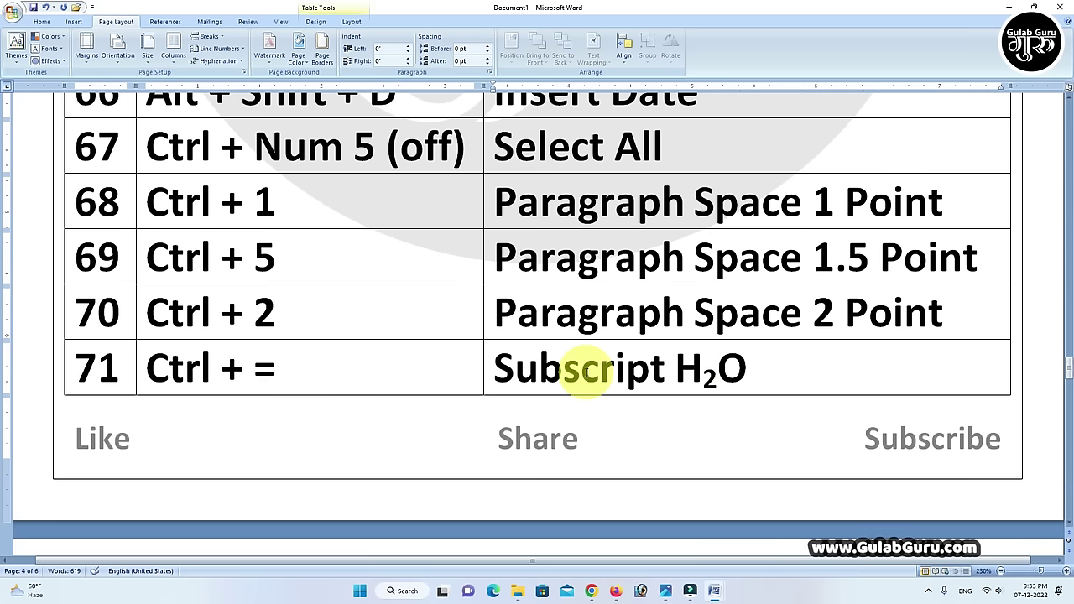
pyautogui.moveTo(676, 369); pyautogui.dragTo(747, 373)
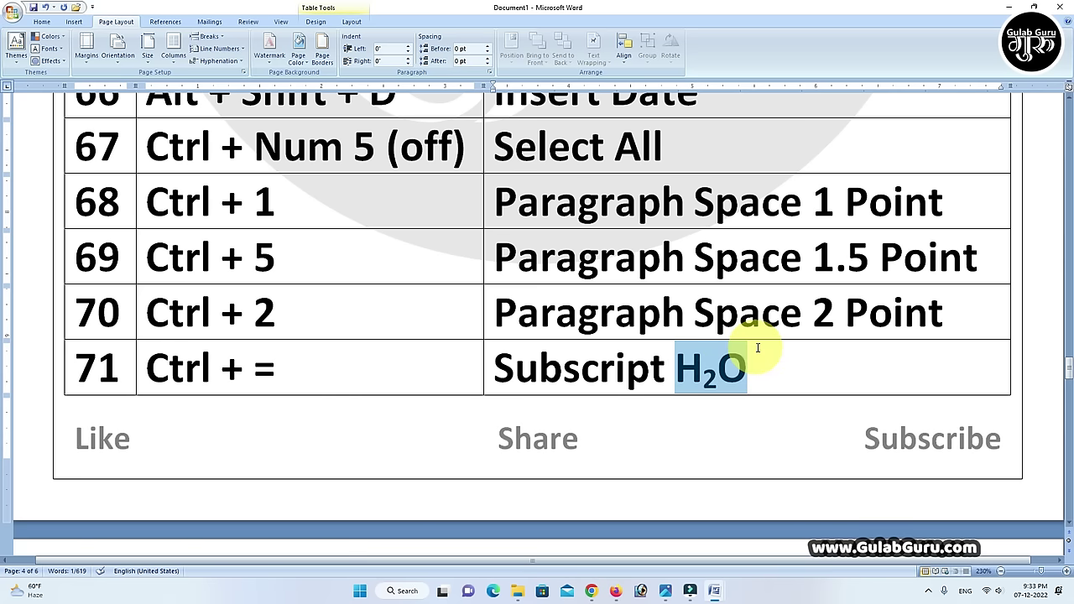
pyautogui.press('Delete')
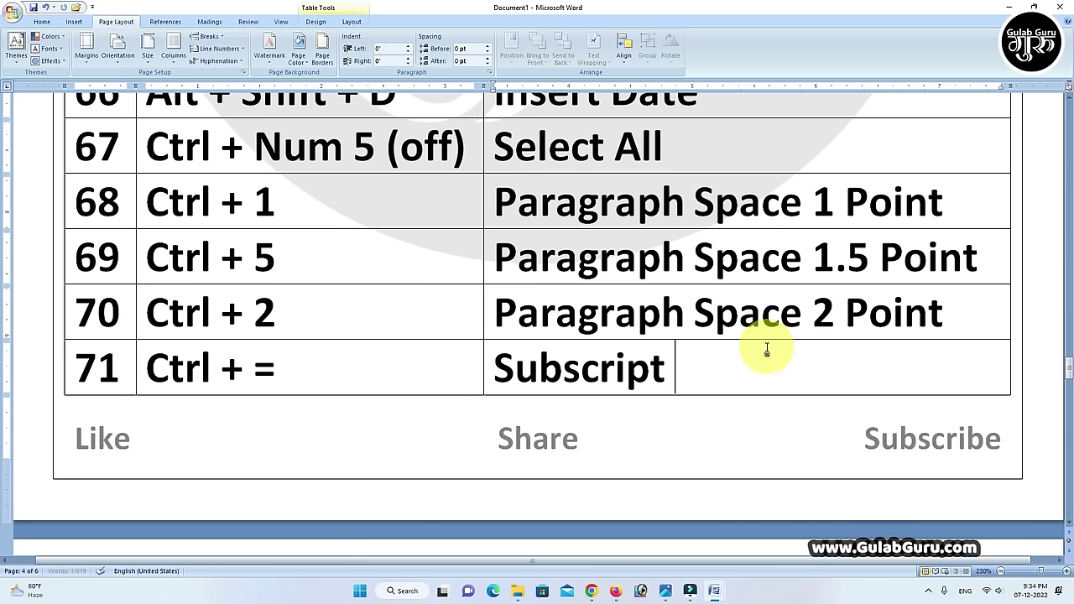
pyautogui.scroll(-1, 766, 351)
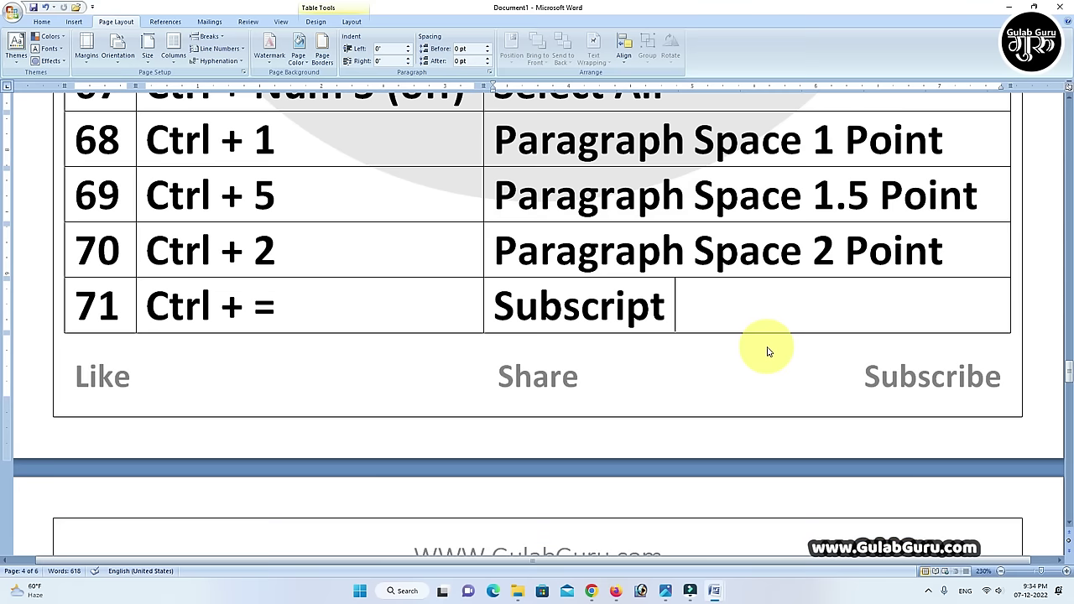
# - Write a²+b² after Superscript in row 72, making both 2s superscript
pyautogui.scroll(-1, 766, 351)
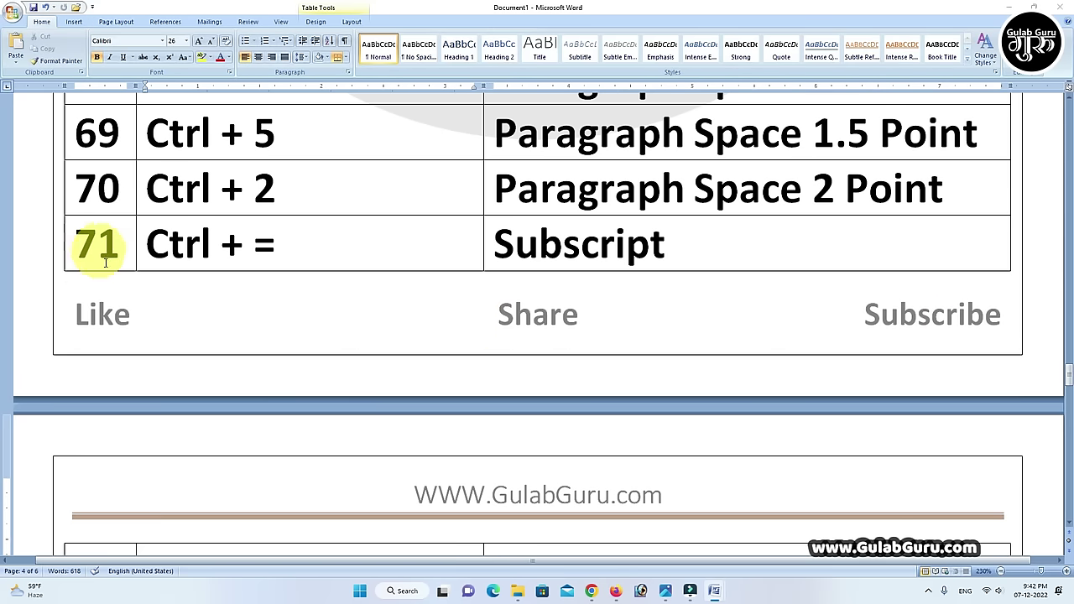
pyautogui.scroll(-1, 527, 379)
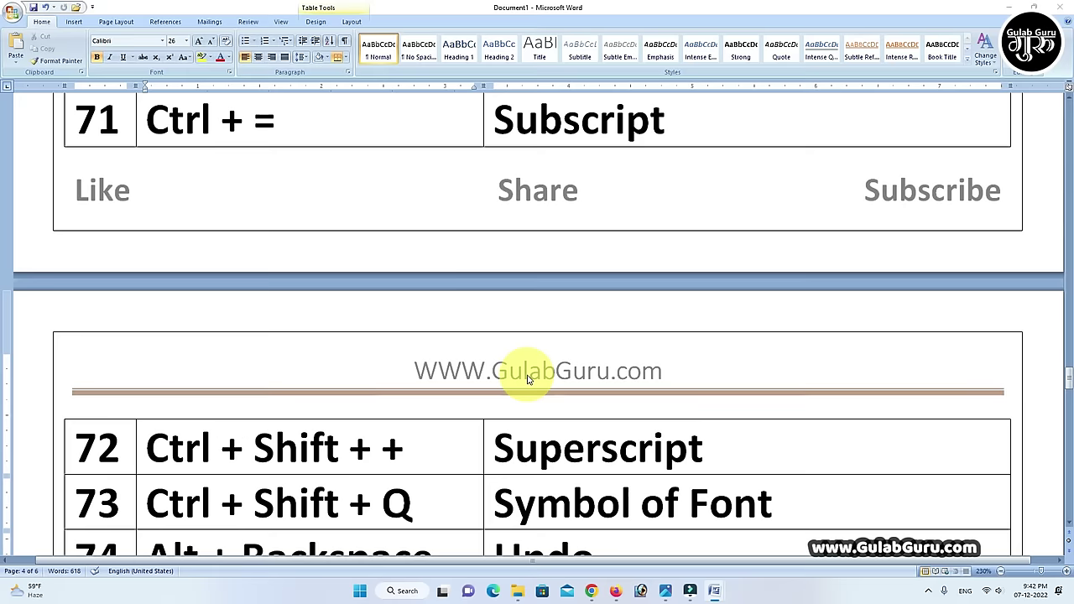
pyautogui.scroll(-2, 527, 379)
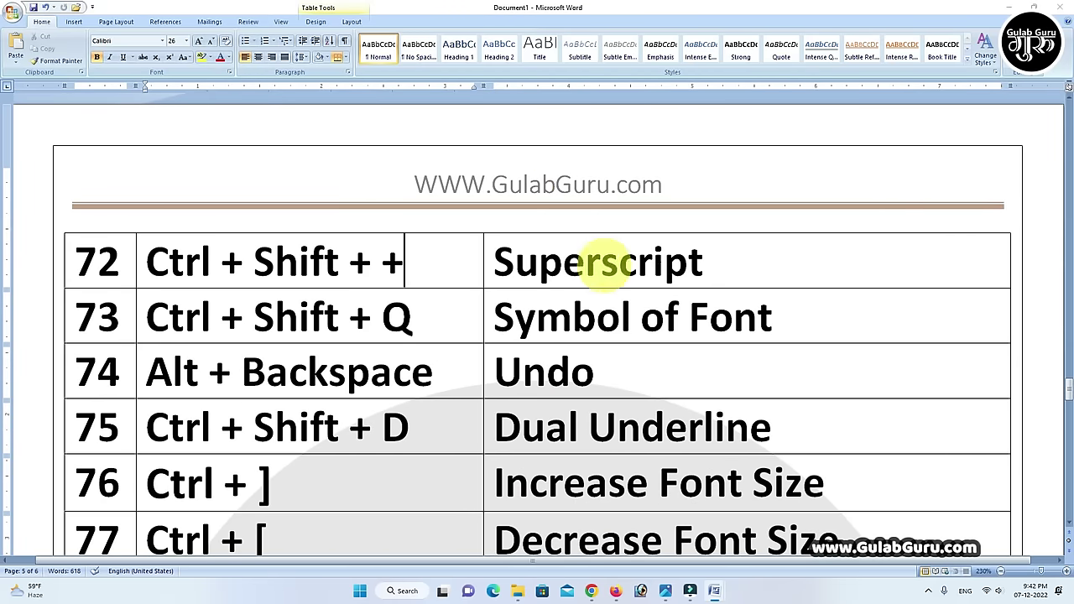
pyautogui.click(725, 262)
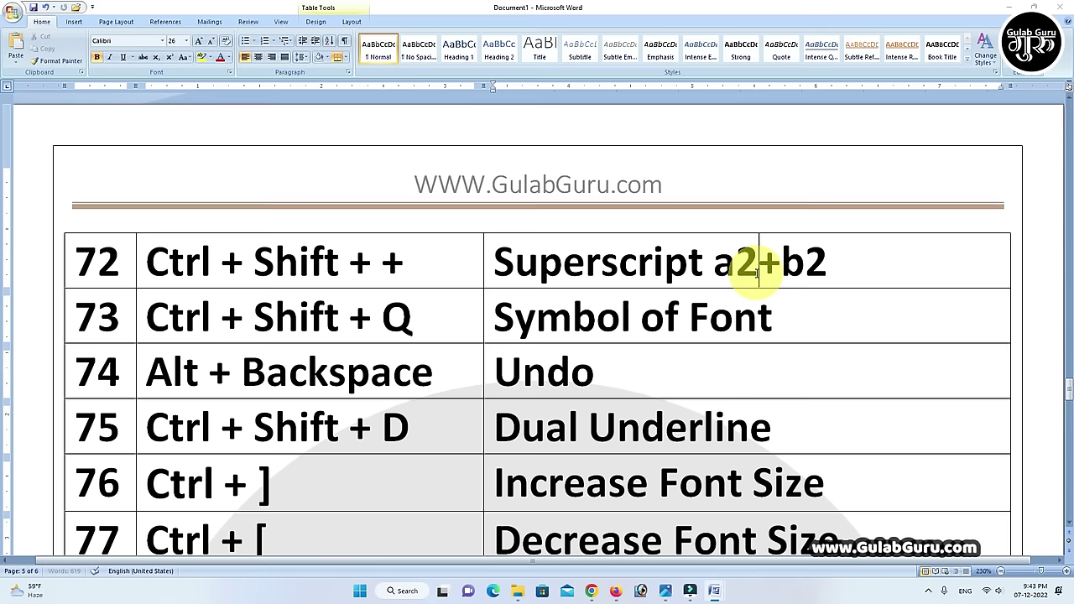
pyautogui.moveTo(759, 273); pyautogui.dragTo(746, 273)
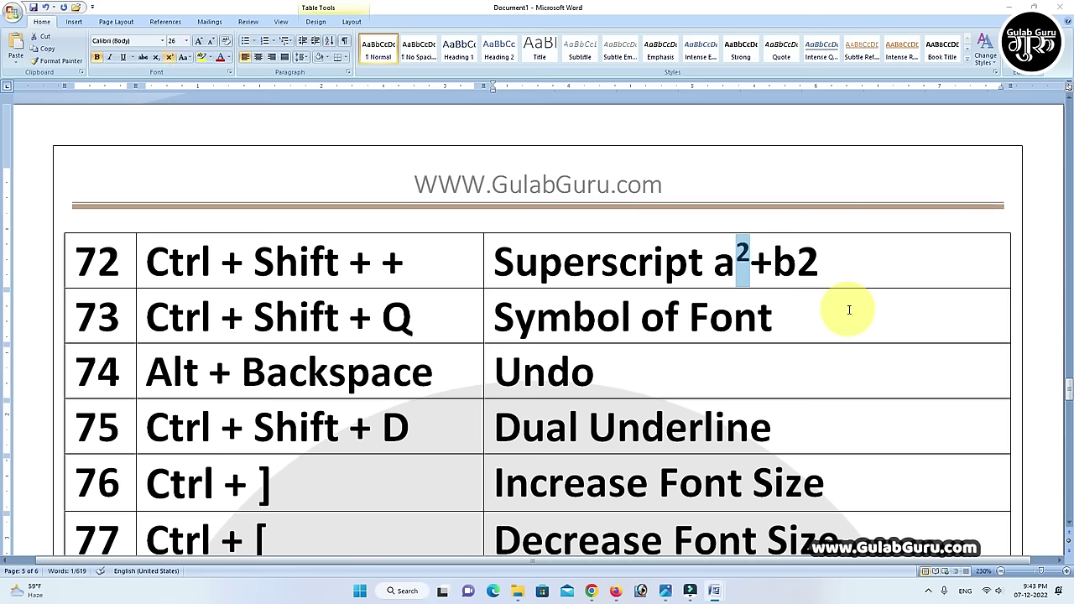
pyautogui.moveTo(797, 264); pyautogui.dragTo(826, 270)
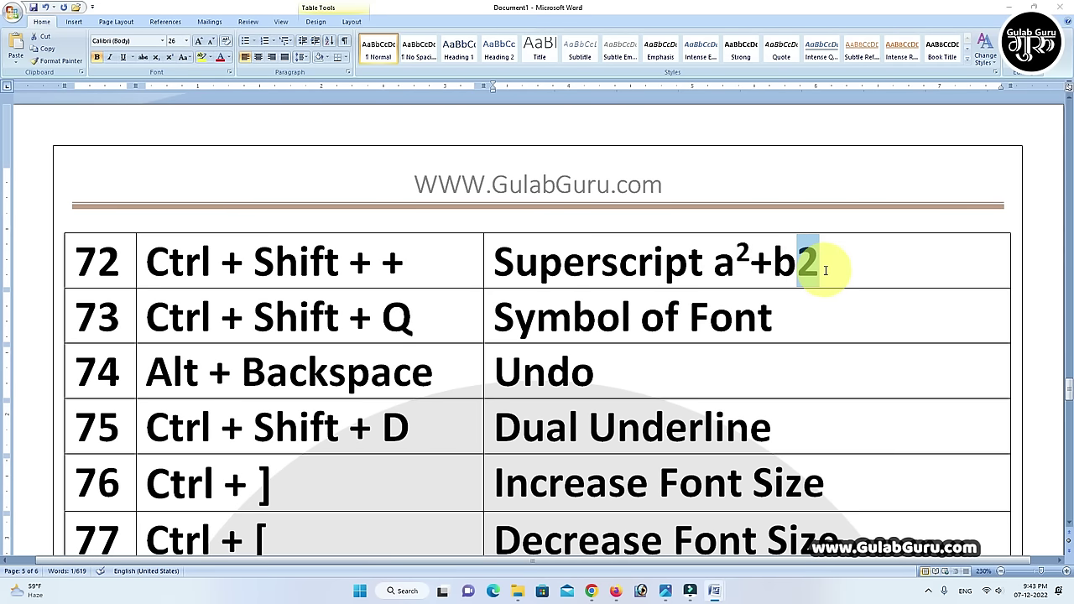
pyautogui.hotkey('ctrl', 'shift', '+')
# - Delete the a²+b² example and switch to the Symbol font after Symbol of Font in row 73
pyautogui.click(816, 267)
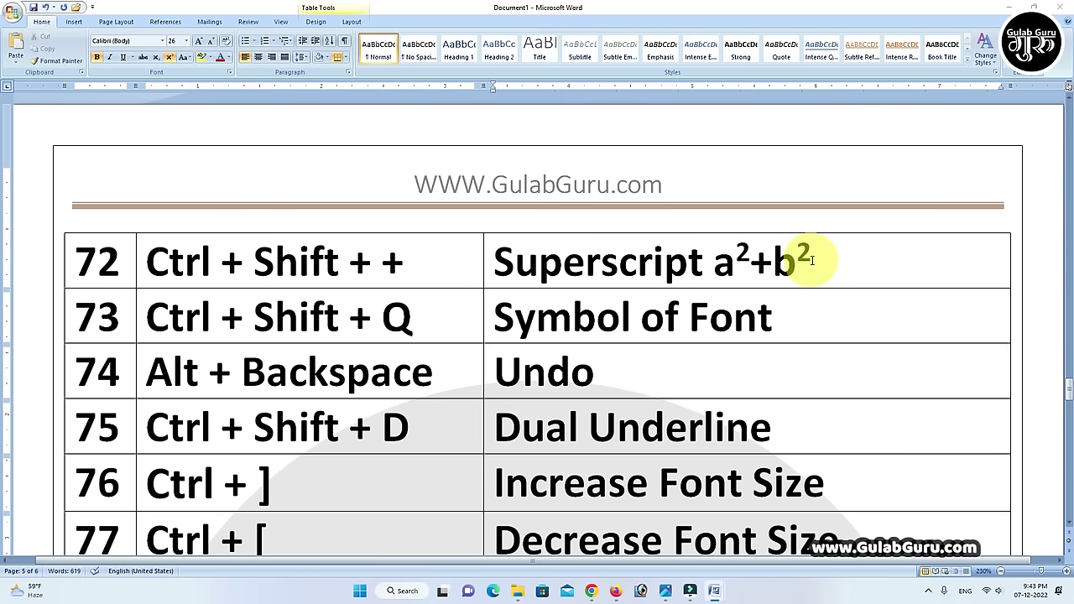
pyautogui.moveTo(812, 260); pyautogui.dragTo(754, 279)
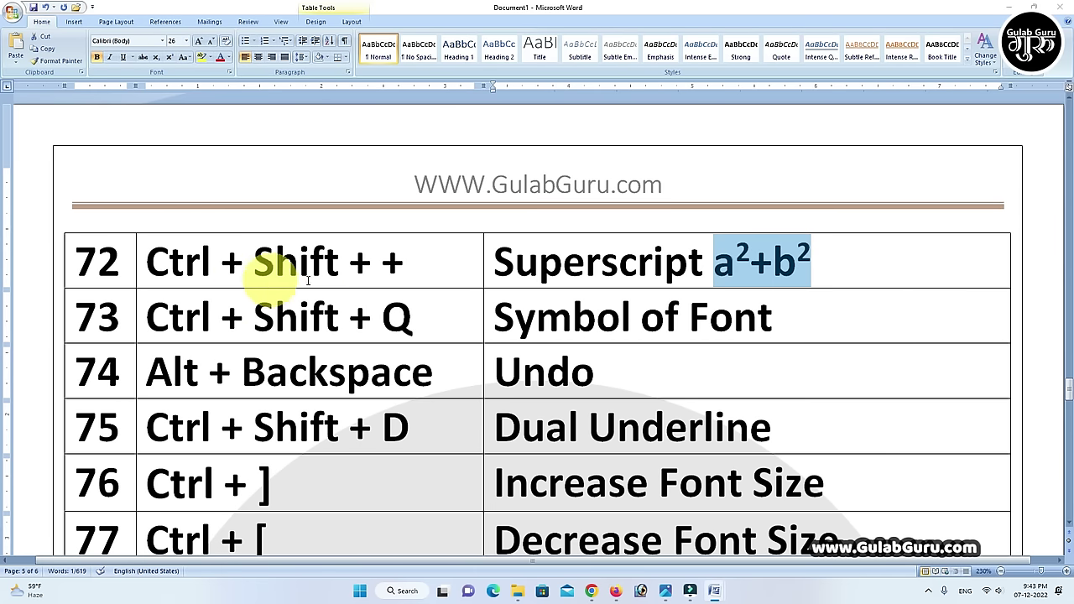
pyautogui.press('Delete')
pyautogui.click(800, 327)
pyautogui.hotkey('ctrl', 'shift', 'q')
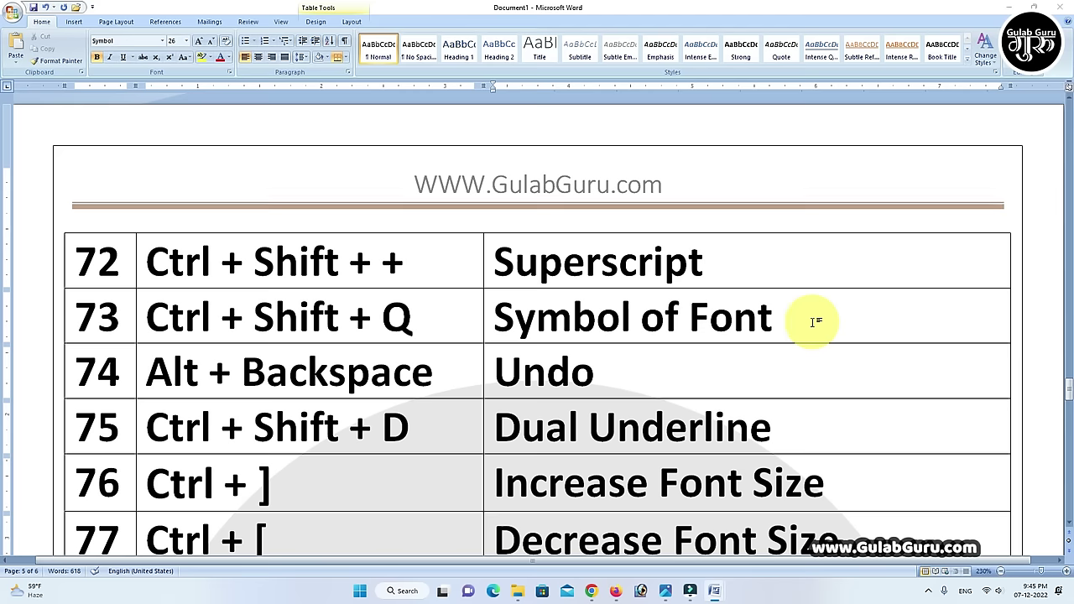
# - Type abcdef in the Symbol font to show αβχδεφ, then delete the Greek letters
pyautogui.write('a')
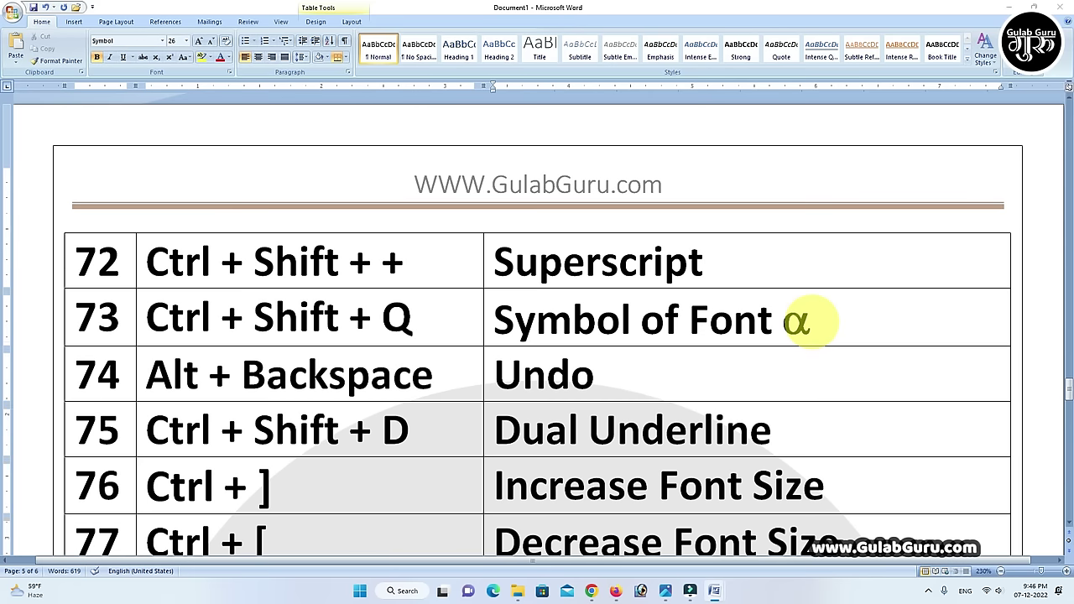
pyautogui.write('b')
pyautogui.write('c')
pyautogui.write('d')
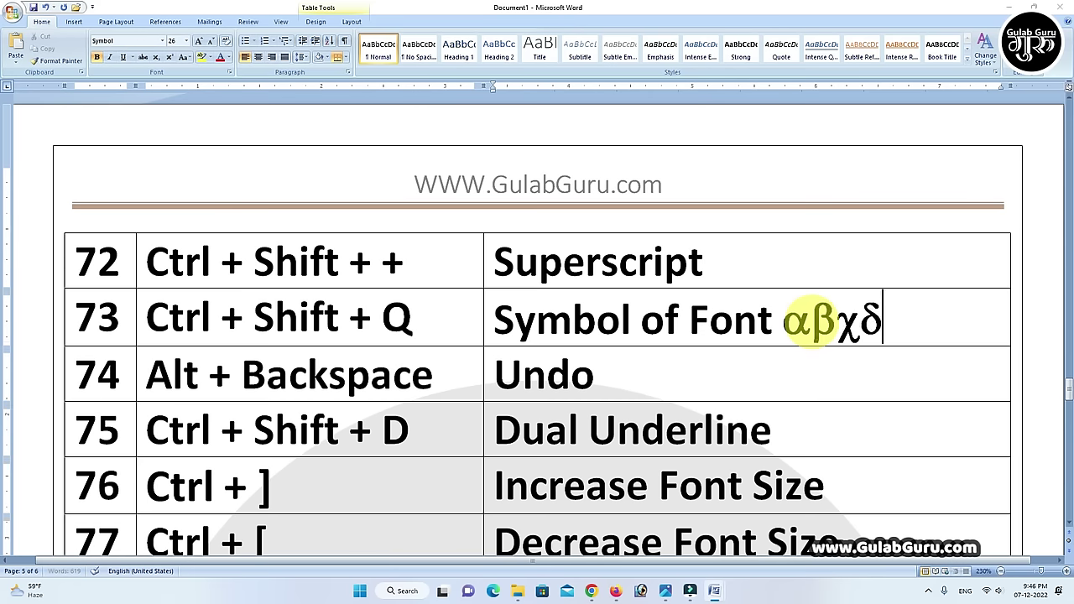
pyautogui.write('e')
pyautogui.write('f')
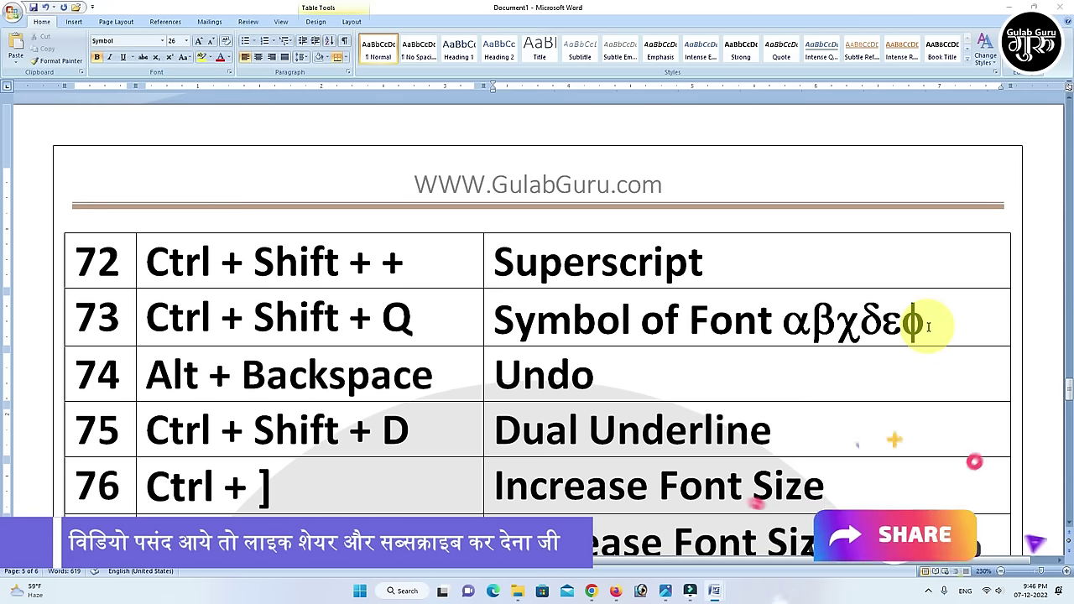
pyautogui.press('BackSpace')
pyautogui.press('BackSpace')
pyautogui.press('BackSpace')
pyautogui.press('BackSpace')
pyautogui.press('BackSpace')
pyautogui.press('BackSpace')
pyautogui.press('BackSpace')
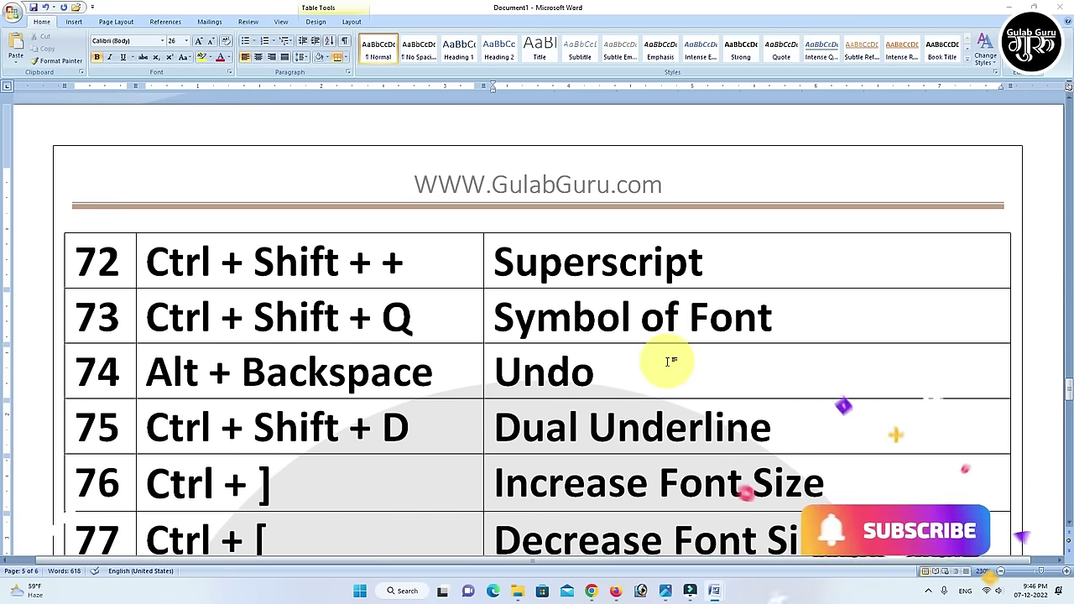
# - Toggle Ctrl+Shift+D double underline on and off for 'Dual Underline' in row 75, ending plain
pyautogui.click(574, 373)
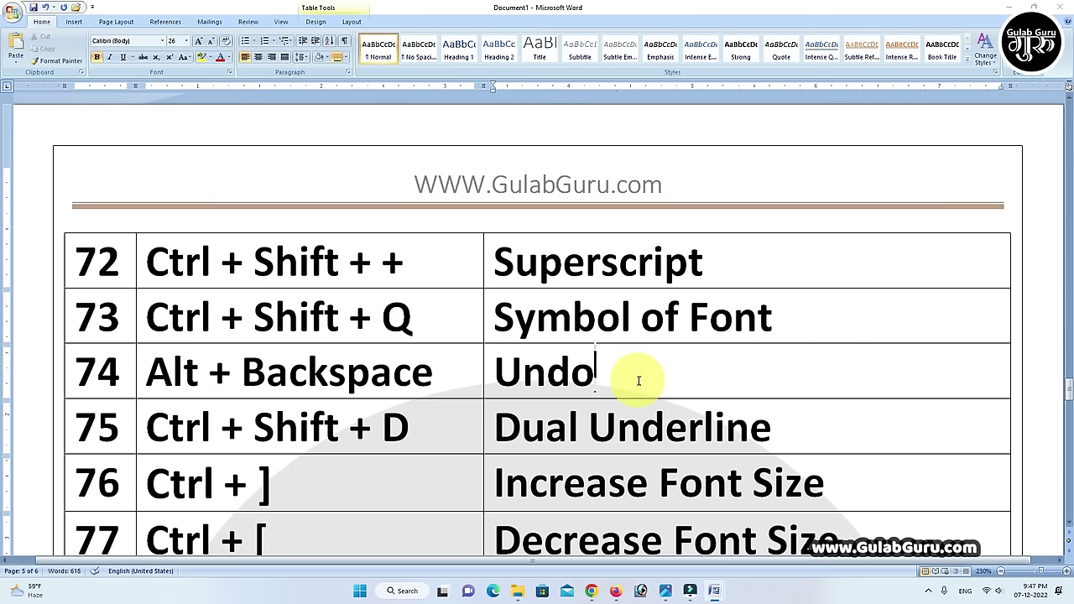
pyautogui.scroll(-1, 640, 375)
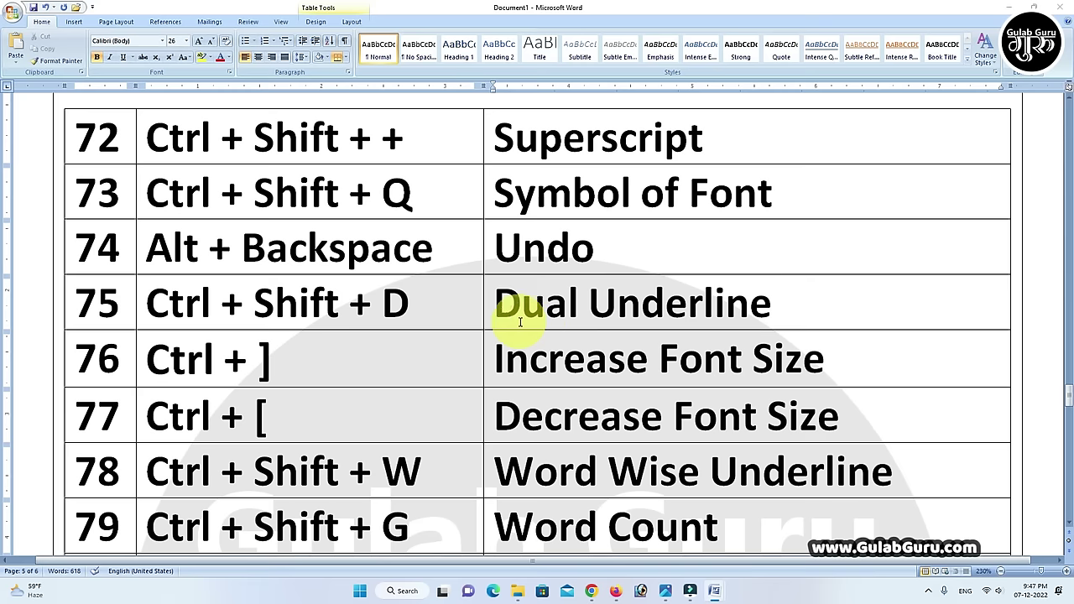
pyautogui.moveTo(770, 306); pyautogui.dragTo(511, 323)
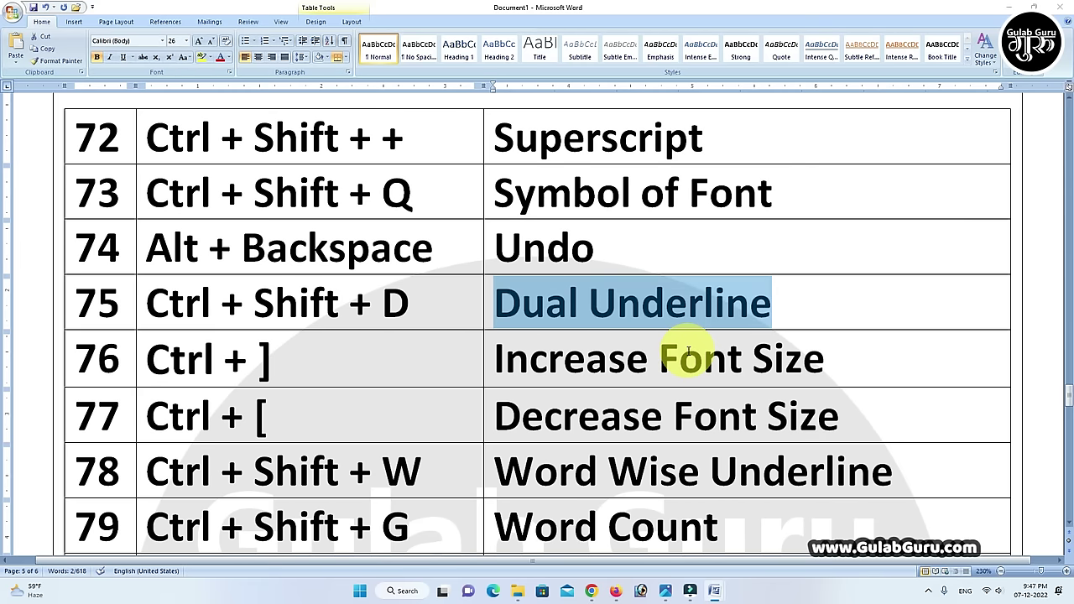
pyautogui.hotkey('ctrl', 'shift', 'd')
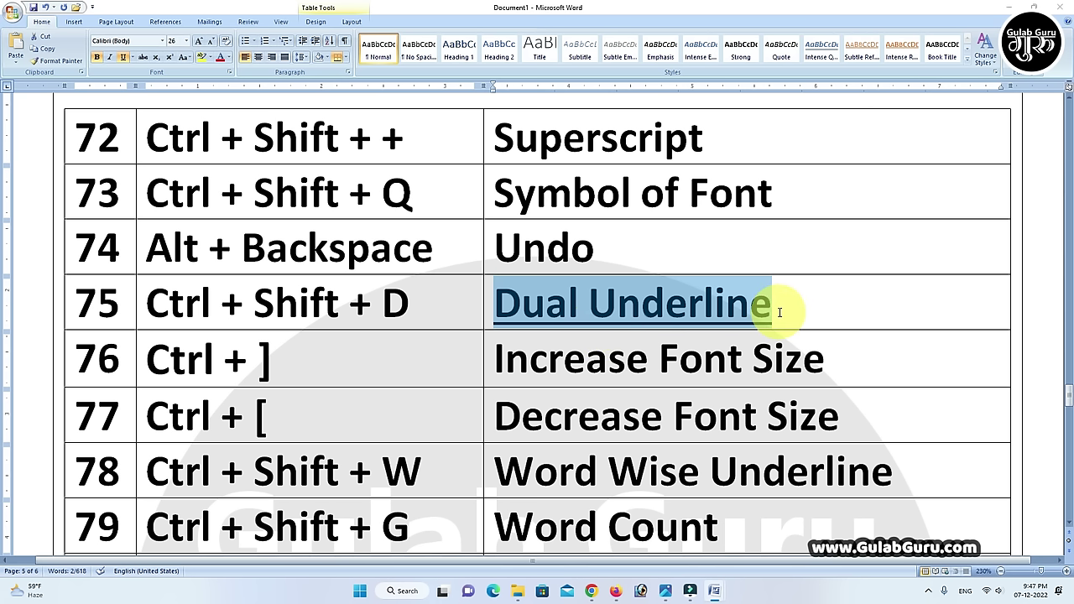
pyautogui.hotkey('ctrl', 'shift', 'd')
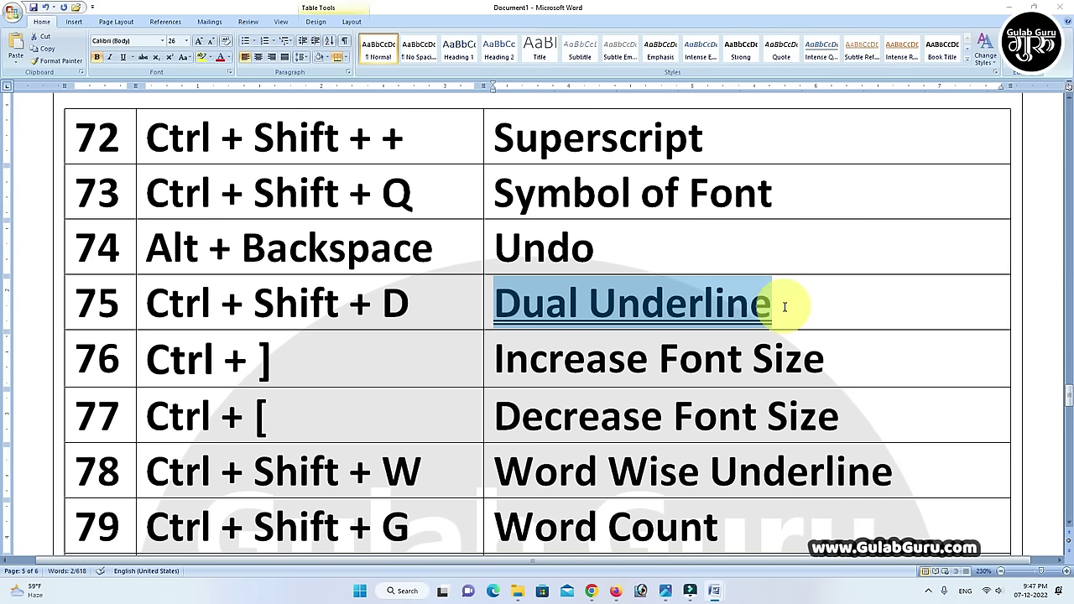
pyautogui.hotkey('ctrl', 'shift', 'd')
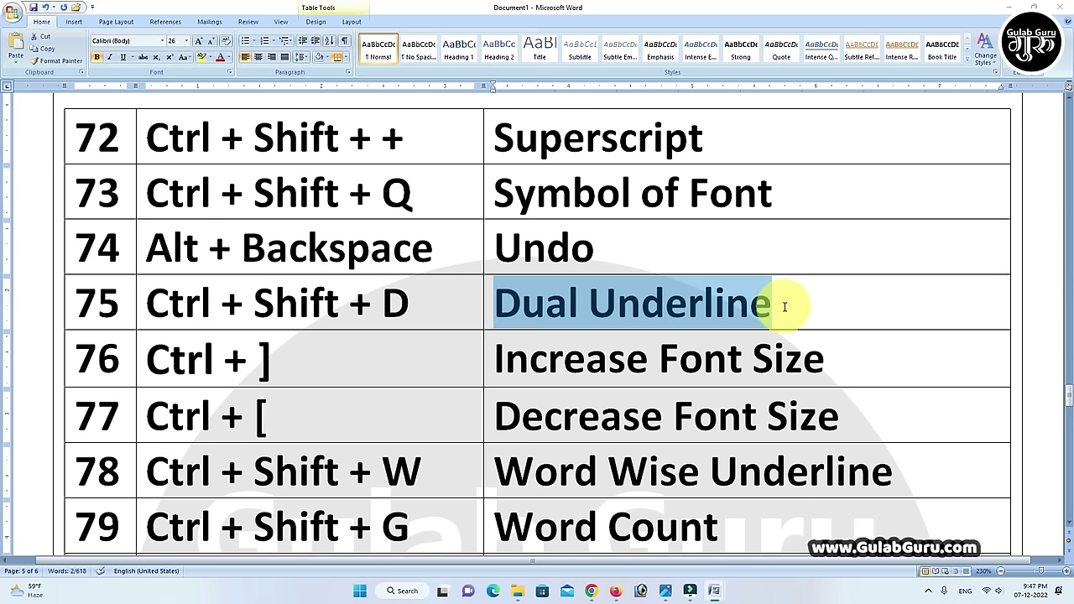
pyautogui.hotkey('ctrl', 'shift', 'd')
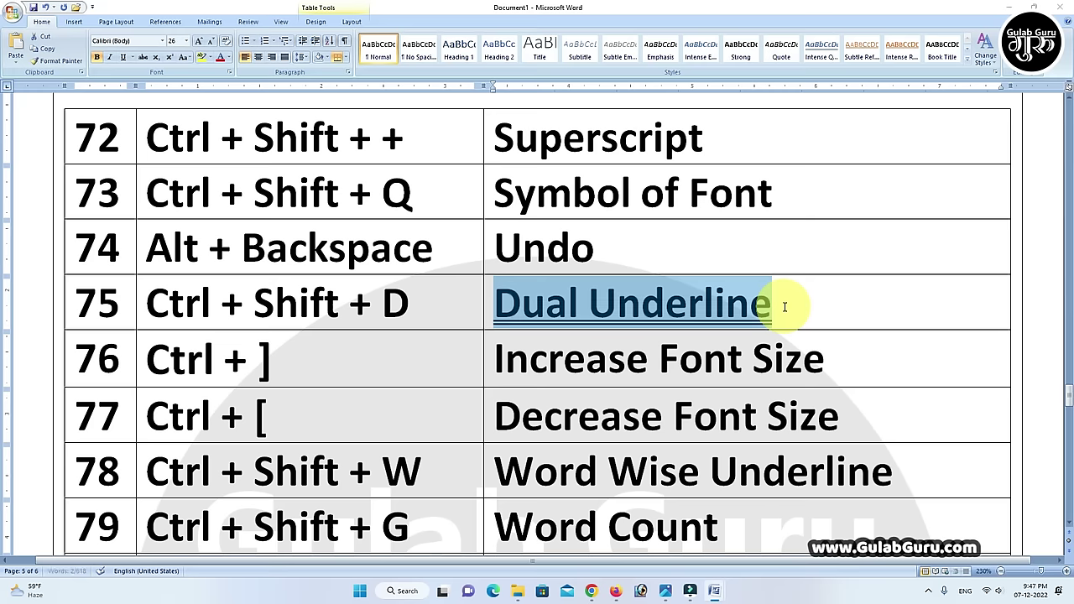
pyautogui.hotkey('ctrl', 'shift', 'd')
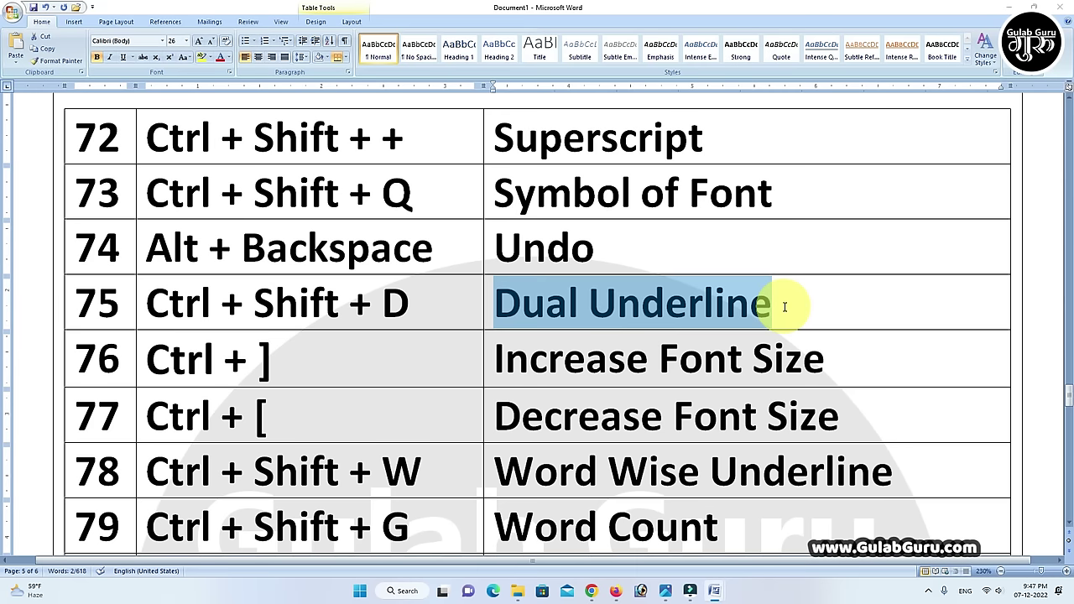
pyautogui.click(785, 307)
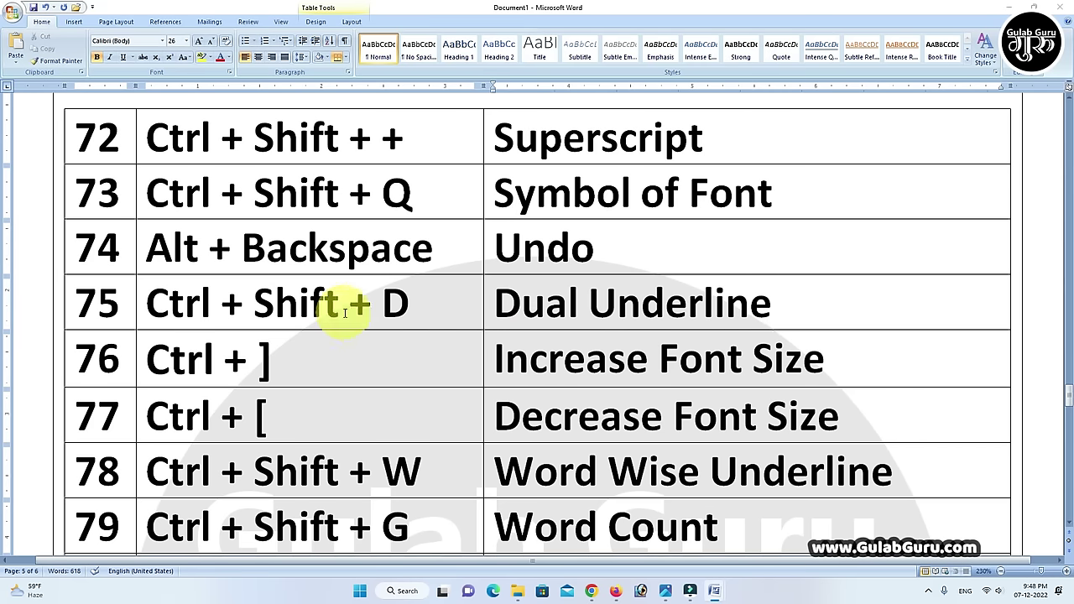
# - Enlarge the 'Increase Font Size' text in row 76 from 26 to 31 with Ctrl+]
pyautogui.scroll(-1, 395, 302)
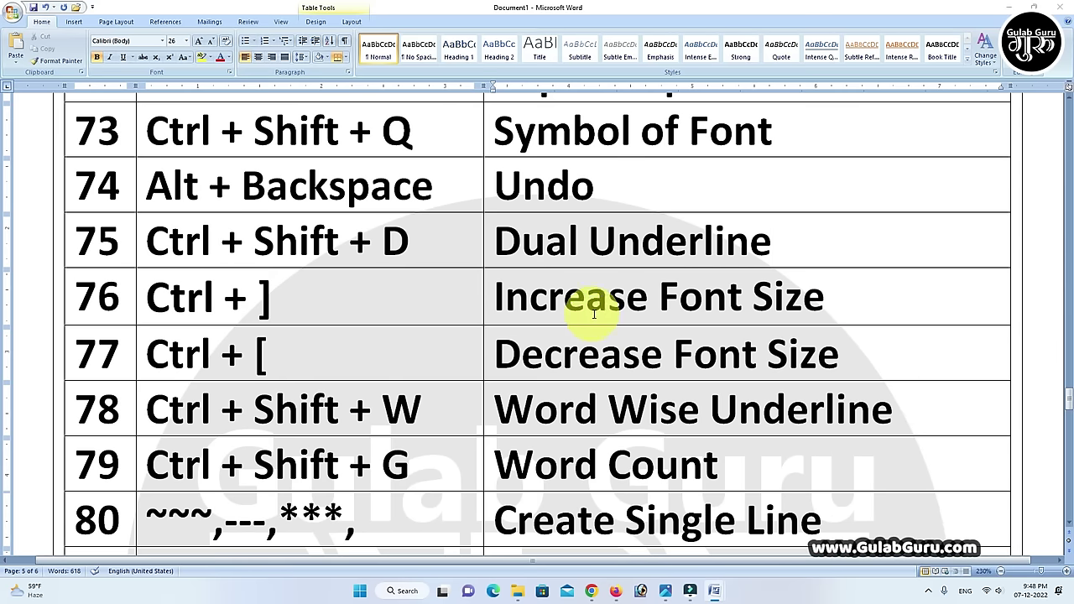
pyautogui.moveTo(517, 304); pyautogui.dragTo(929, 312)
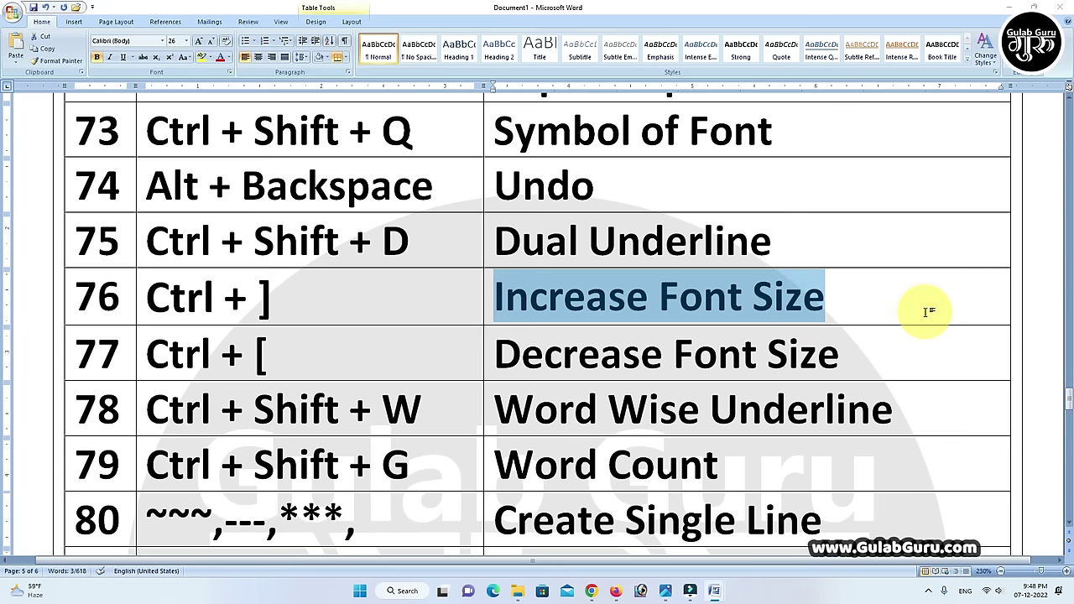
pyautogui.hotkey('ctrl', ']')
pyautogui.hotkey('ctrl', ']')
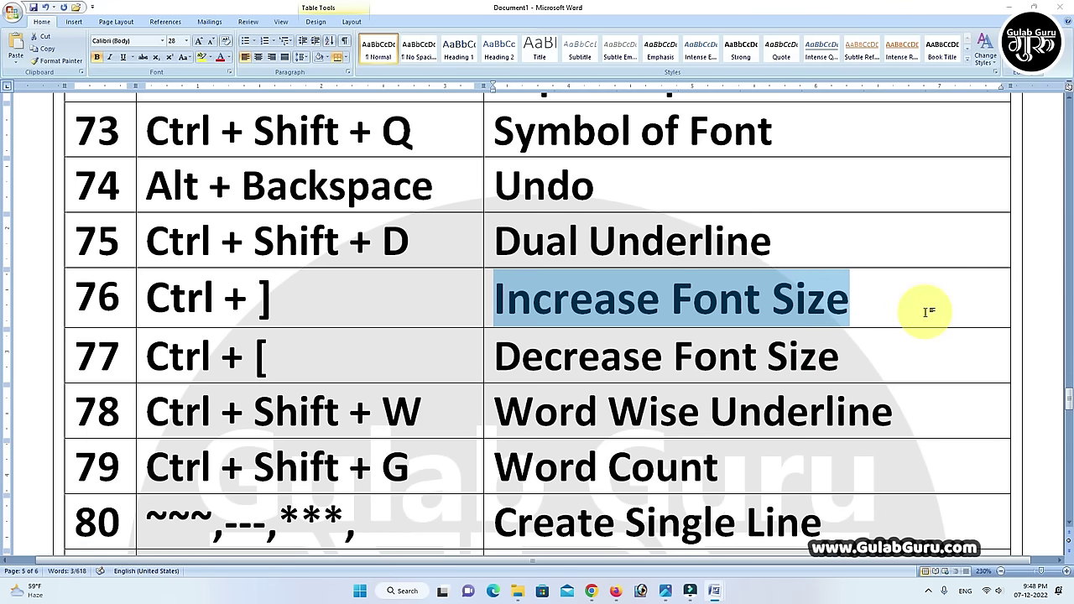
pyautogui.hotkey('ctrl', ']')
pyautogui.hotkey('ctrl', ']')
pyautogui.hotkey('ctrl', ']')
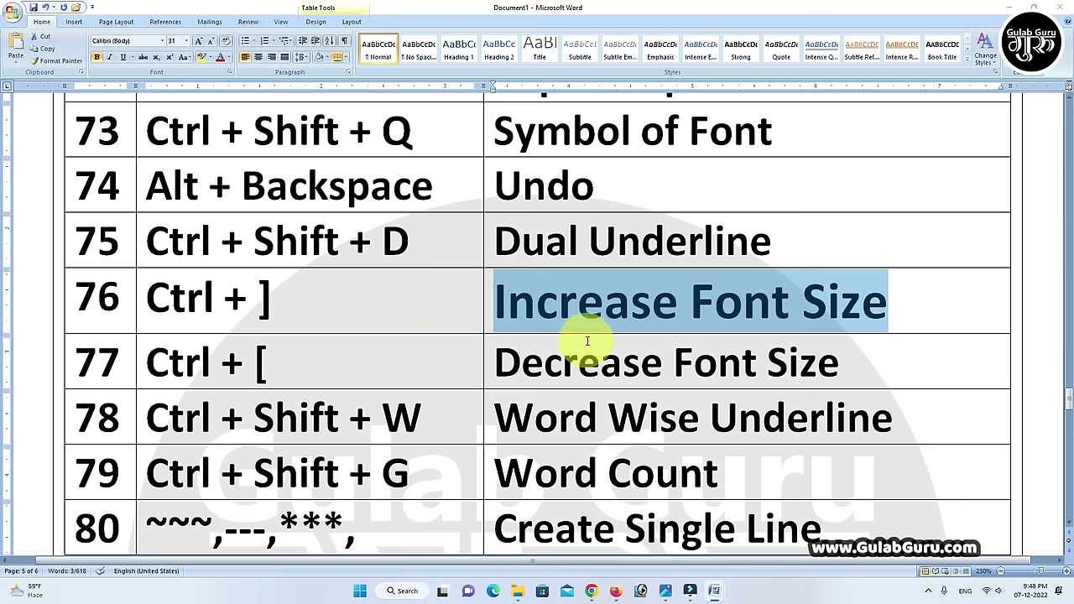
# - Shrink the text back to 26 with Ctrl+[, then move on to row 77
pyautogui.hotkey('ctrl', '[')
pyautogui.hotkey('ctrl', '[')
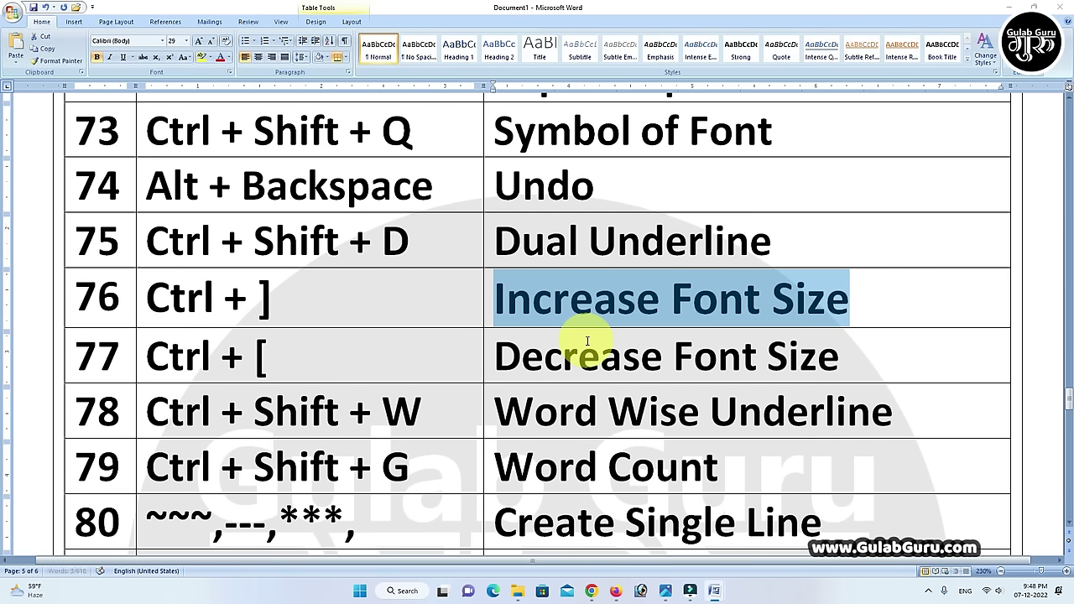
pyautogui.hotkey('ctrl', '[')
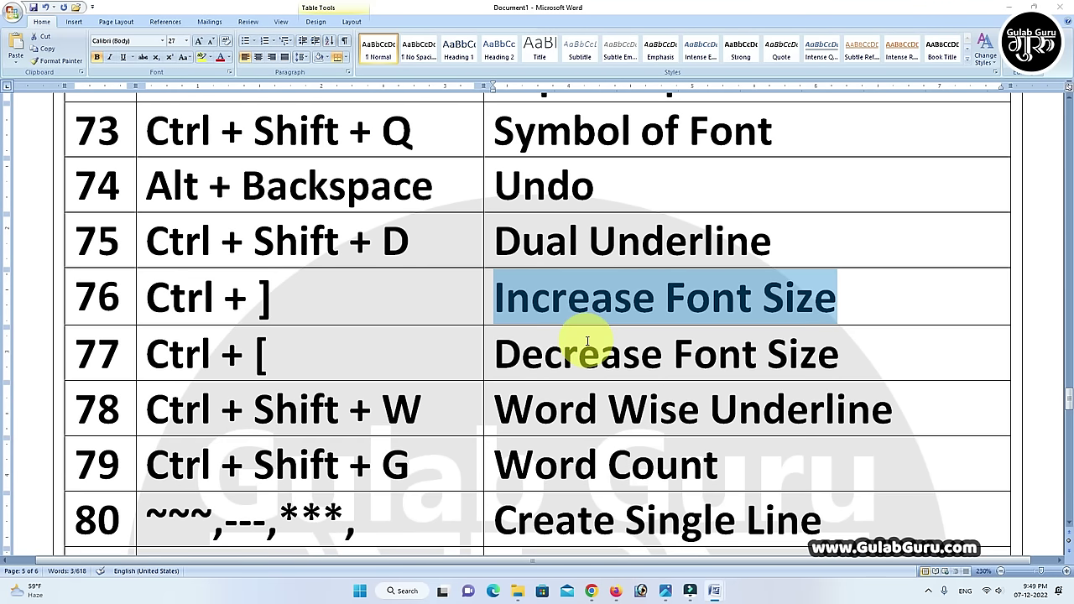
pyautogui.hotkey('ctrl', '[')
pyautogui.click(269, 354)
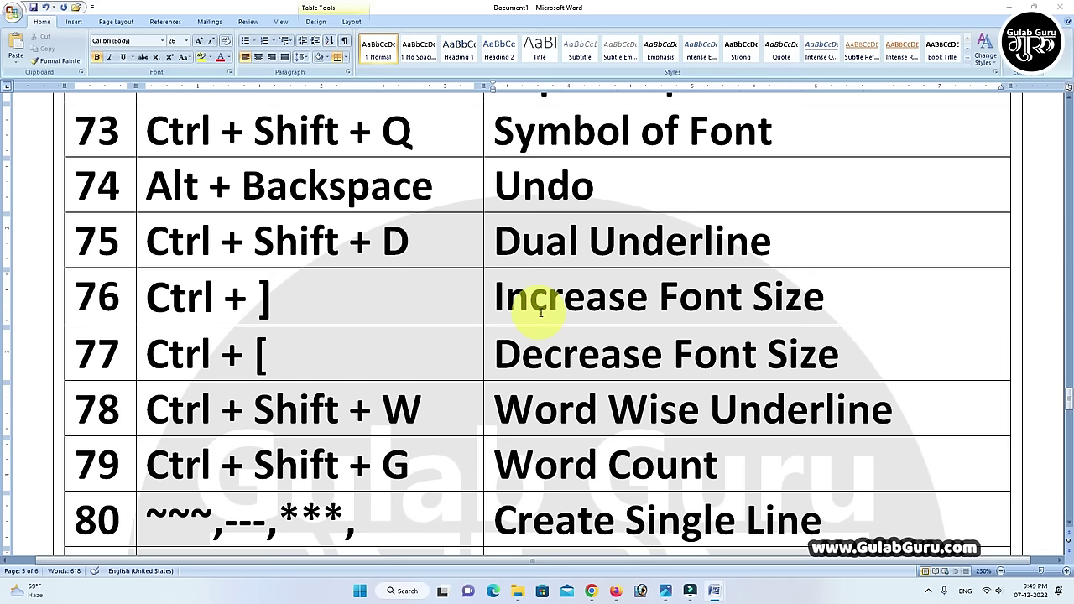
pyautogui.press('Down')
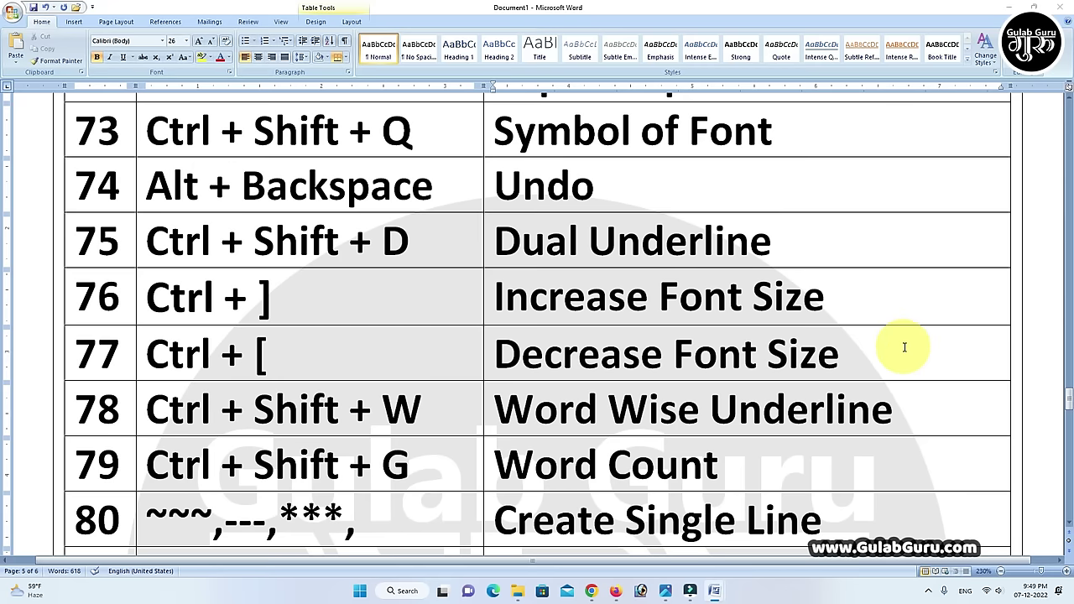
pyautogui.scroll(-1, 905, 347)
# - Underline 'Word Wise Underline' in row 78, then check each of its words in turn
pyautogui.scroll(-1, 904, 347)
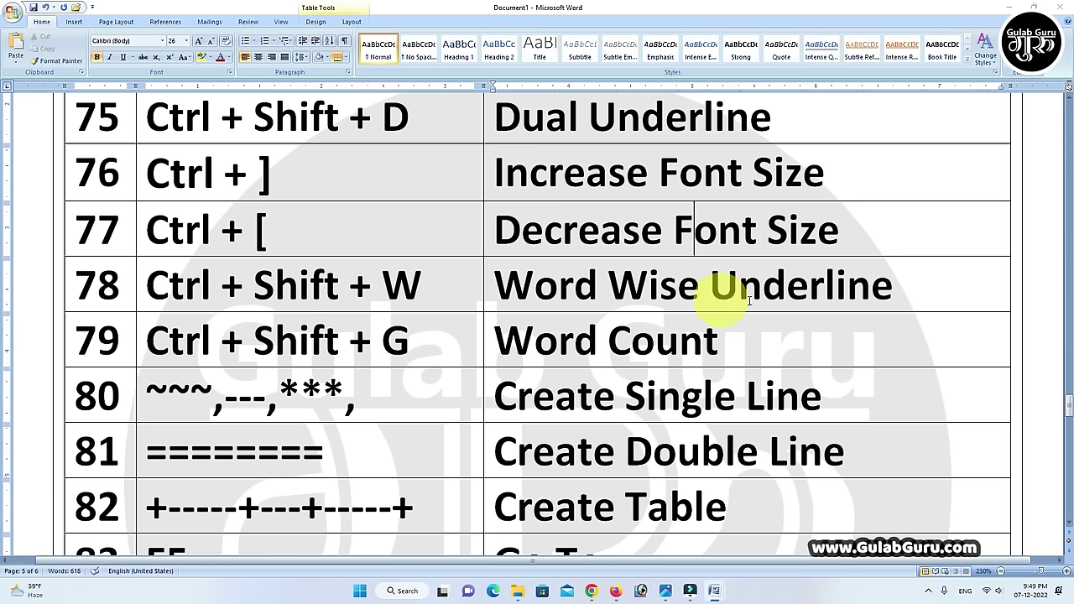
pyautogui.moveTo(895, 285); pyautogui.dragTo(495, 286)
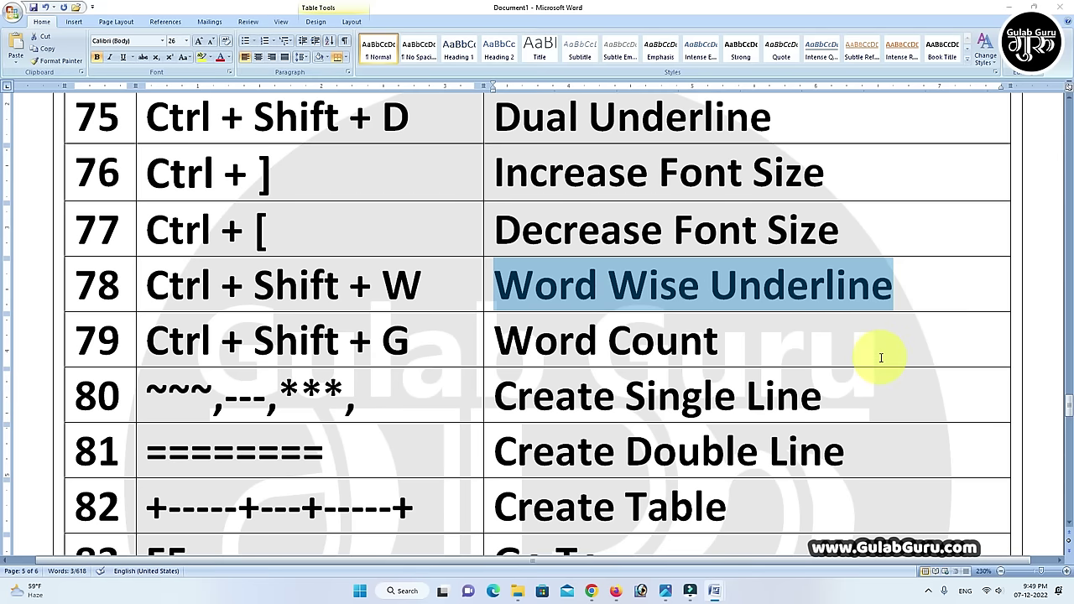
pyautogui.hotkey('ctrl', 'shift', 'w')
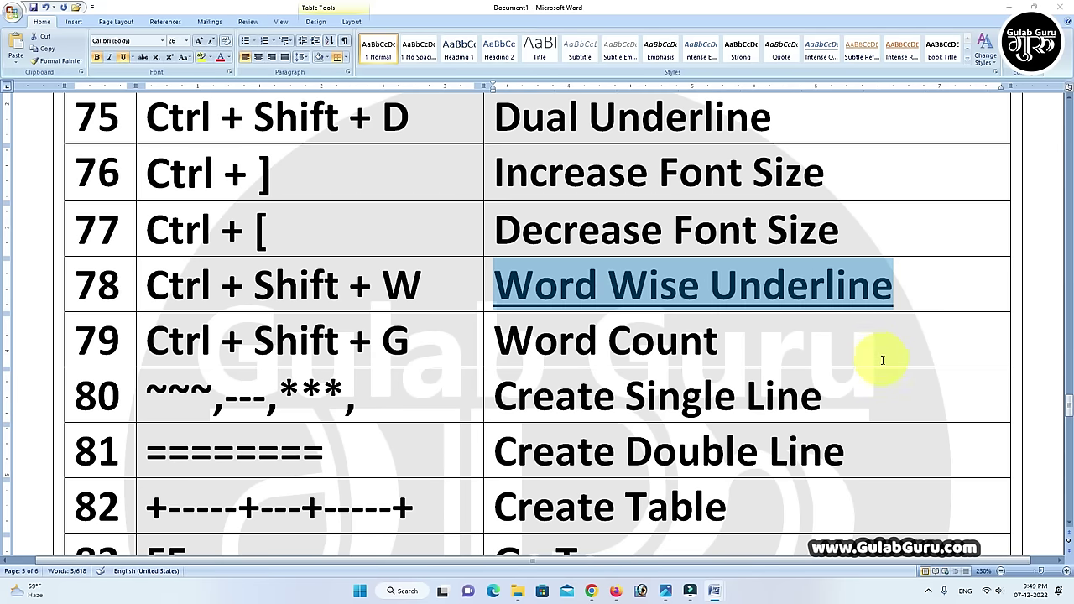
pyautogui.click(915, 292)
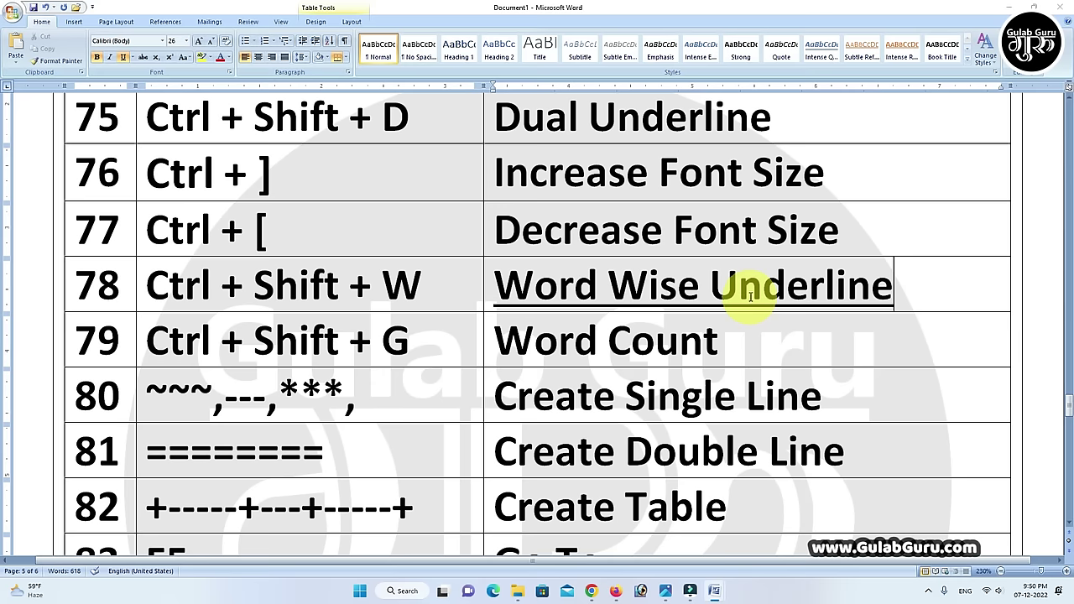
pyautogui.moveTo(713, 288); pyautogui.dragTo(906, 305)
pyautogui.click(906, 305)
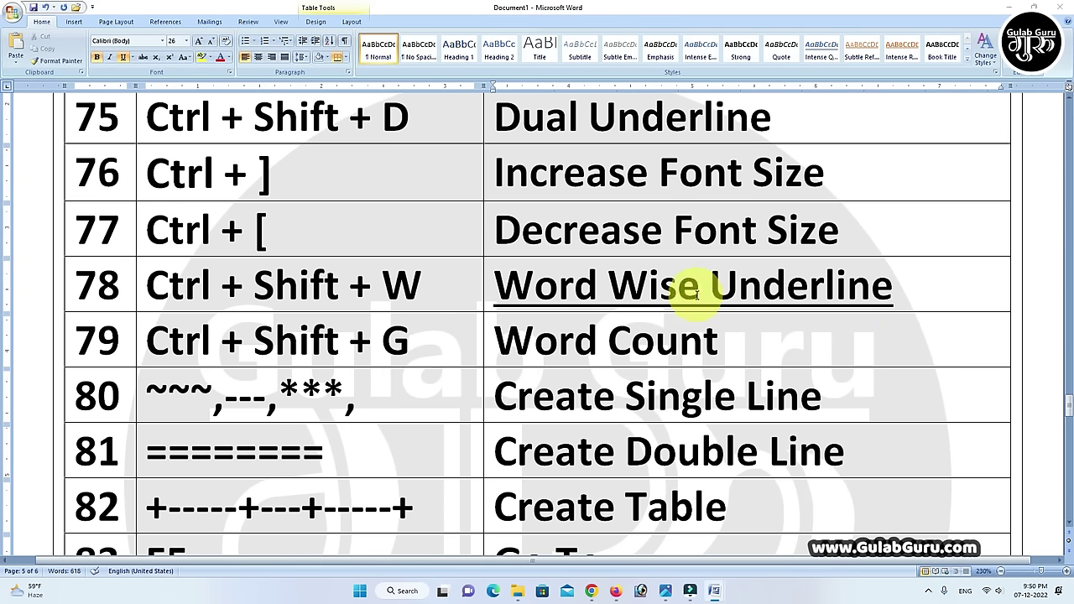
pyautogui.moveTo(609, 290); pyautogui.dragTo(700, 293)
pyautogui.click(596, 294)
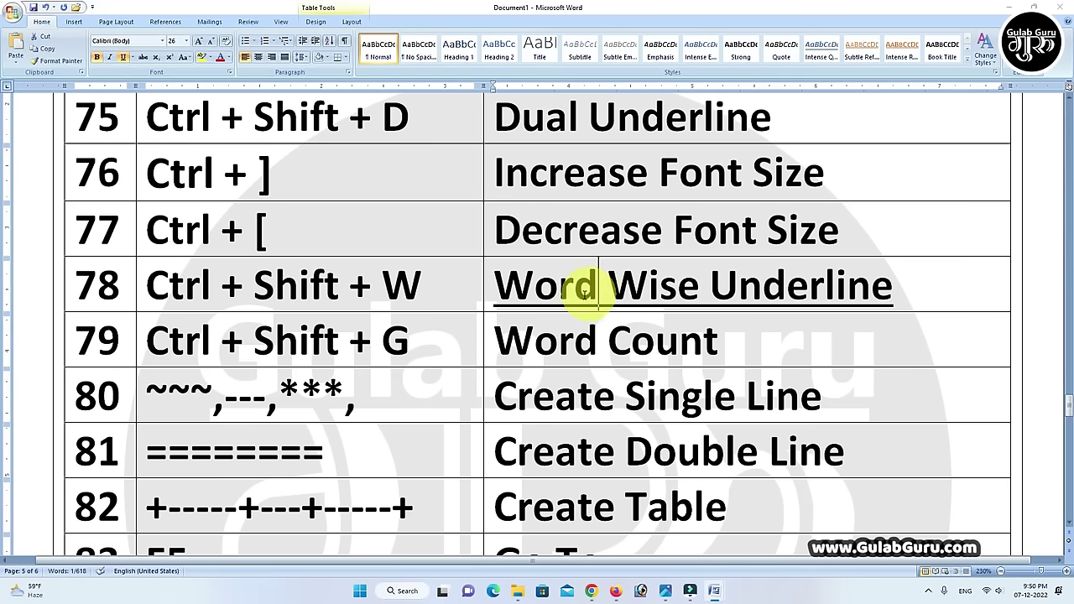
pyautogui.moveTo(495, 289); pyautogui.dragTo(600, 291)
pyautogui.click(924, 299)
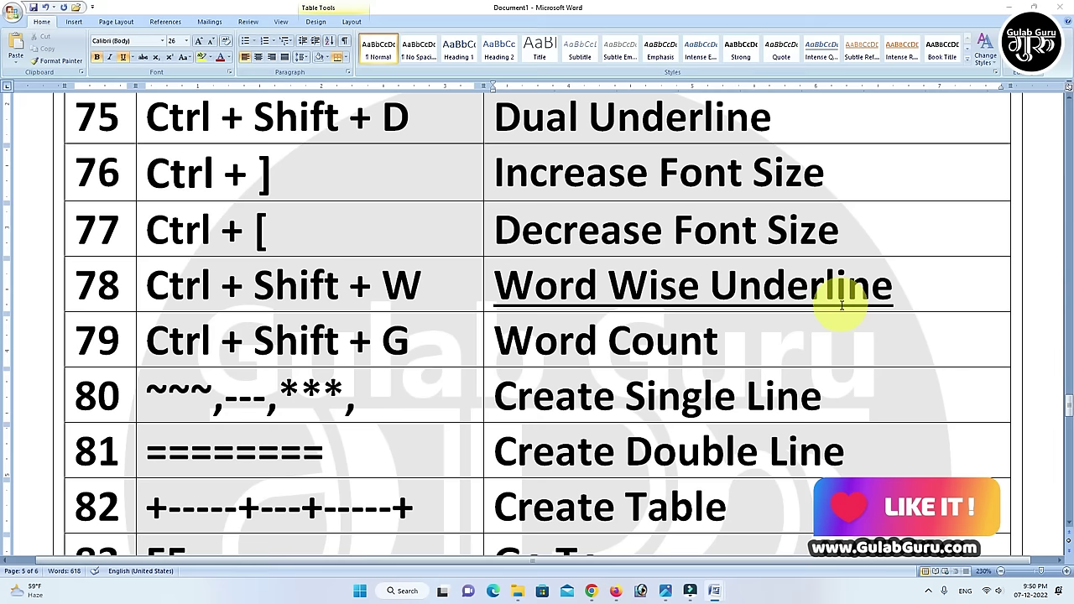
# - Switch the text to a word-only underline with Ctrl+Shift+W, then undo it to leave it plain
pyautogui.moveTo(831, 294); pyautogui.dragTo(518, 300)
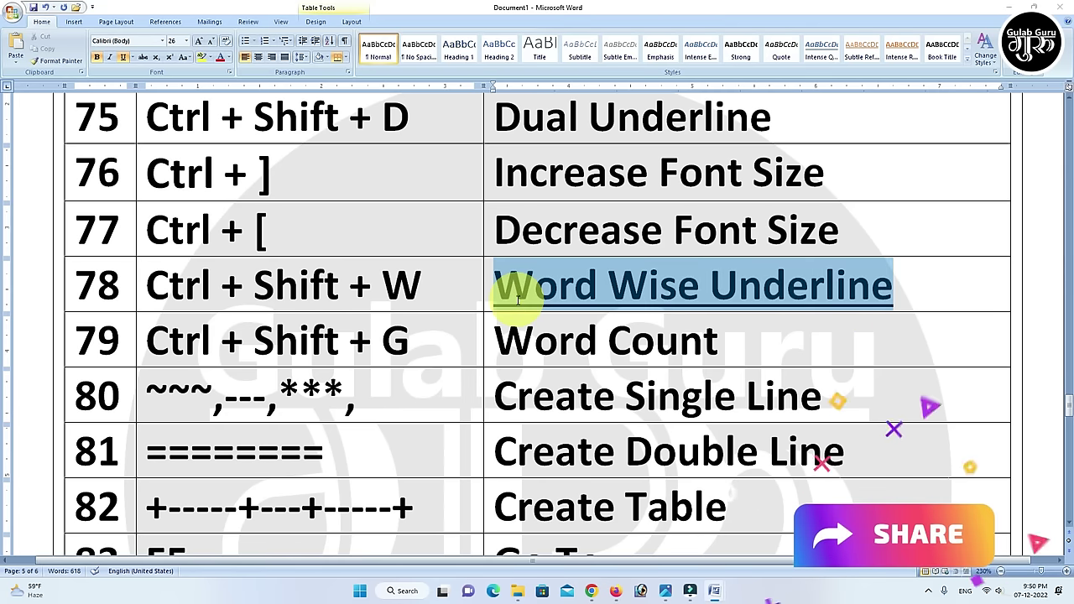
pyautogui.hotkey('ctrl', 'shift', 'w')
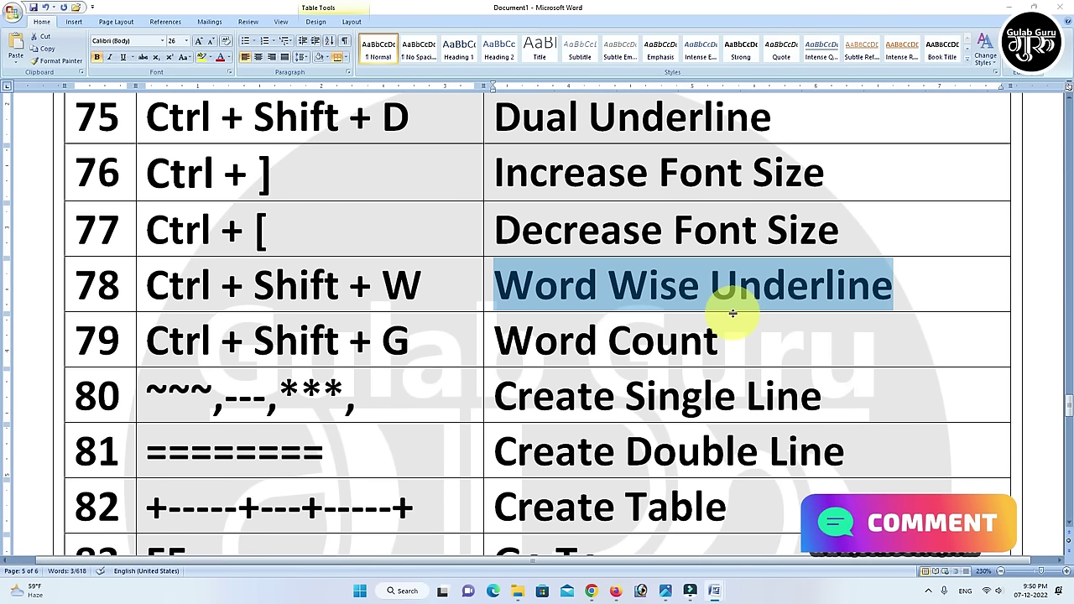
pyautogui.hotkey('ctrl', 'shift', 'w')
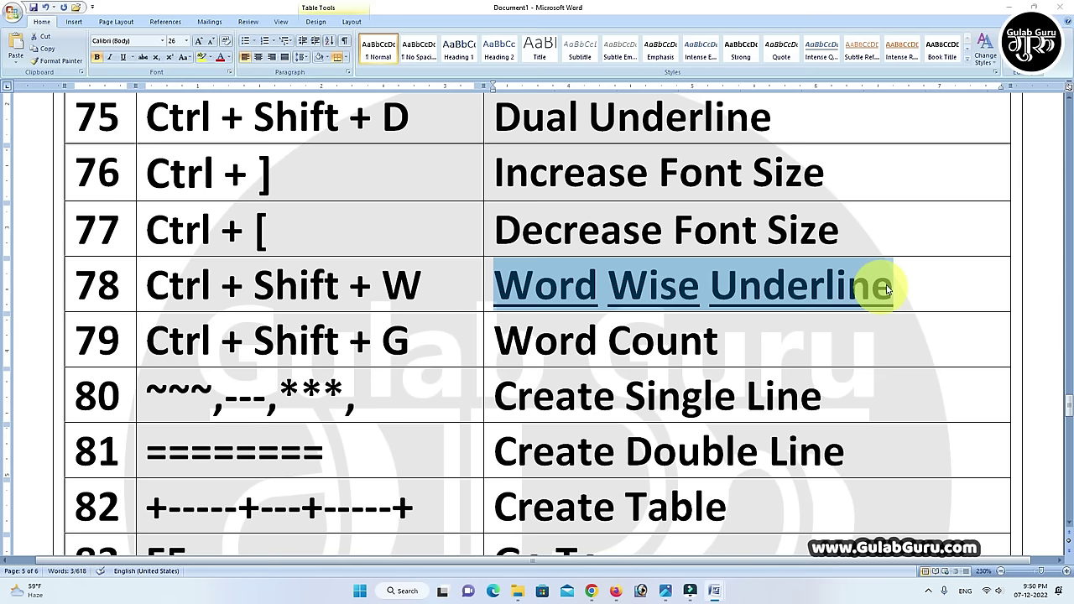
pyautogui.click(893, 285)
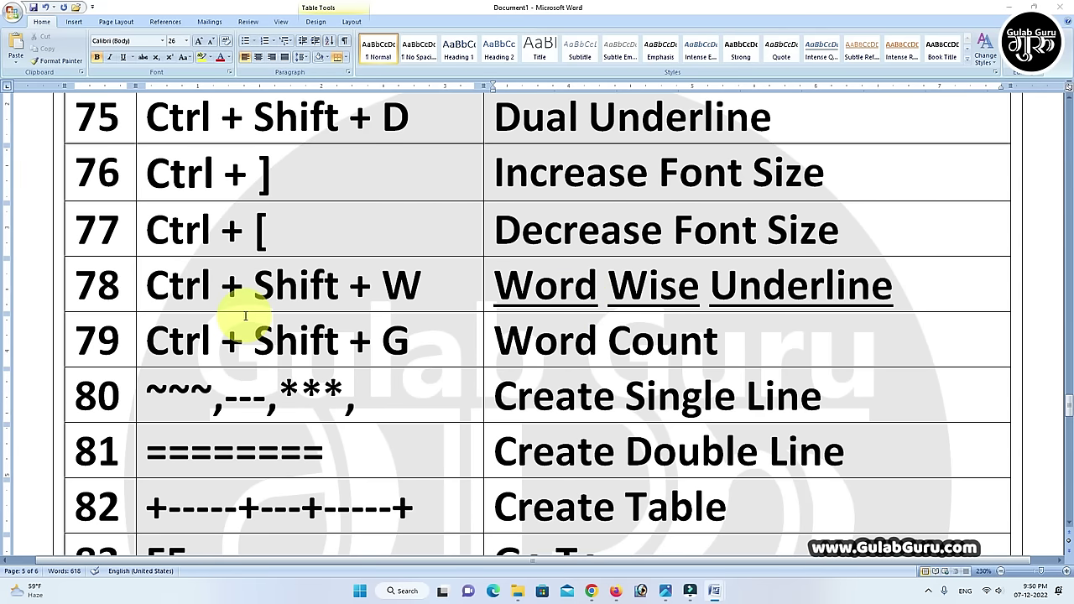
pyautogui.hotkey('ctrl', 'z')
pyautogui.click(924, 290)
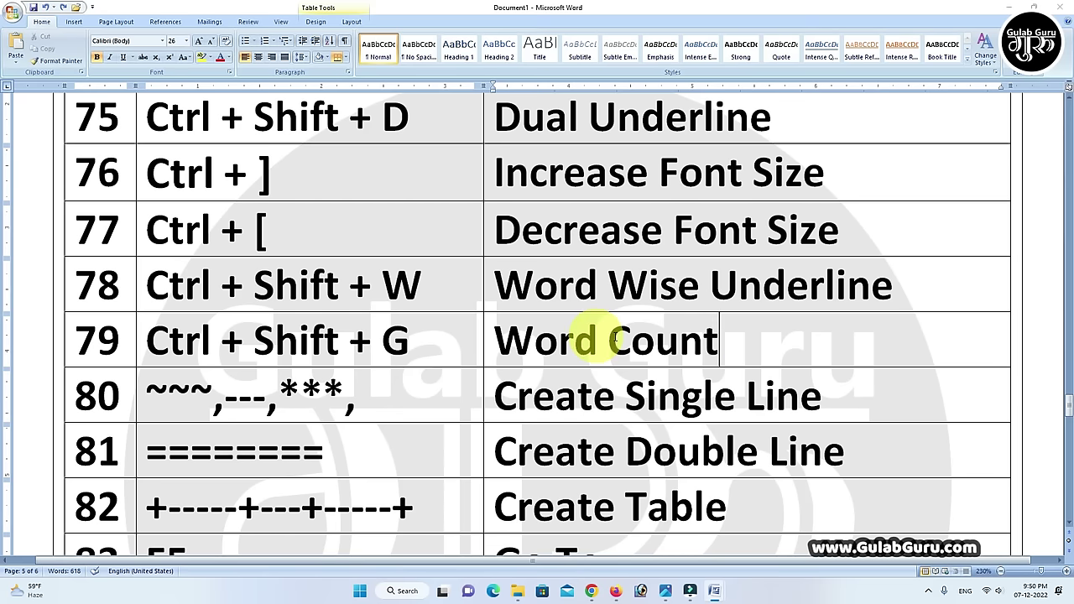
pyautogui.scroll(-1, 554, 340)
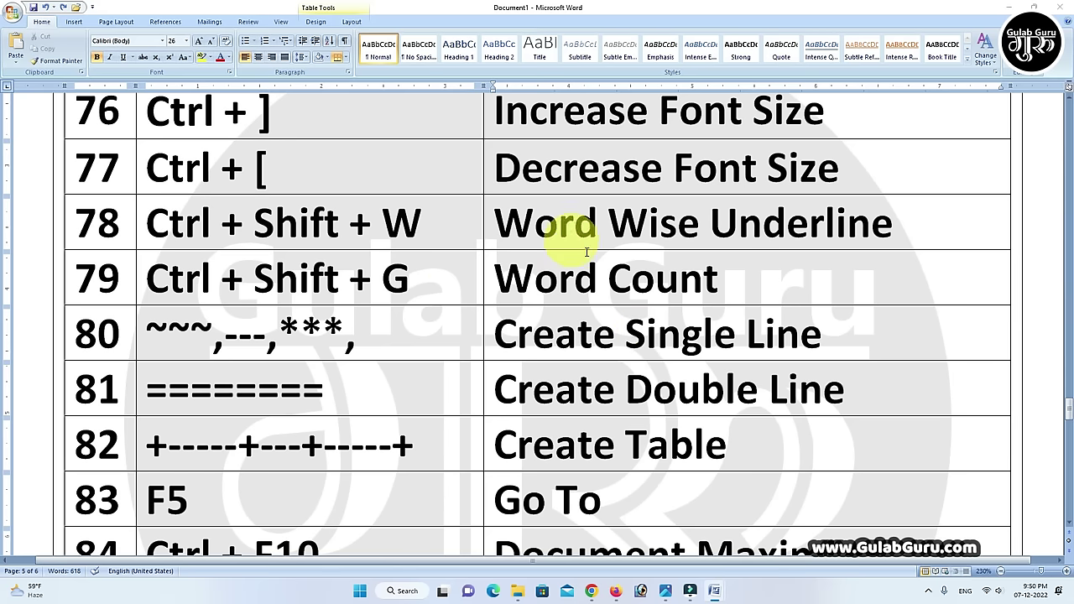
pyautogui.press('Down')
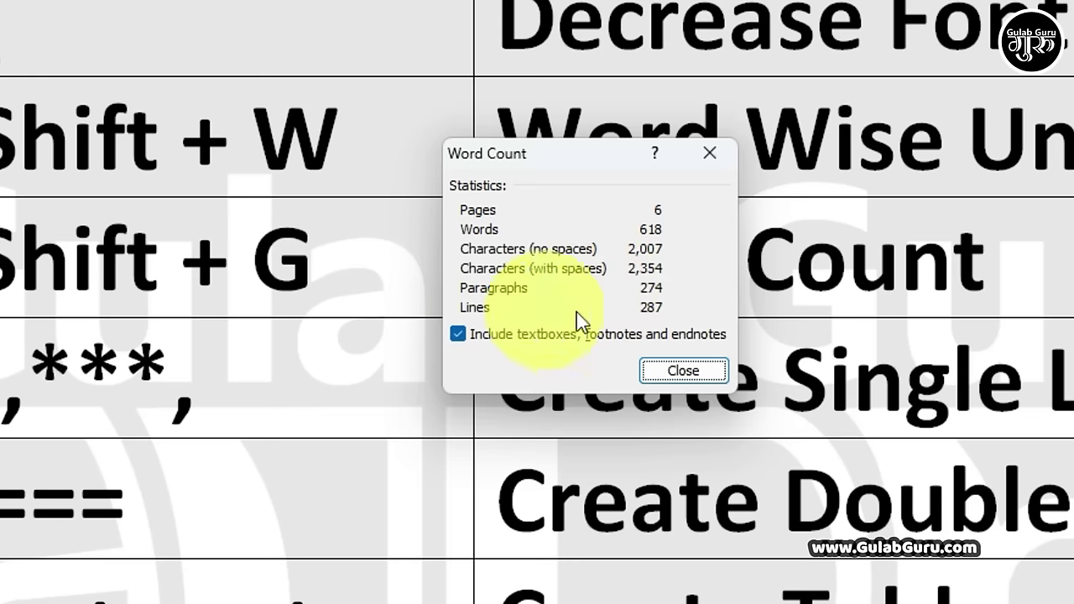
pyautogui.click(693, 375)
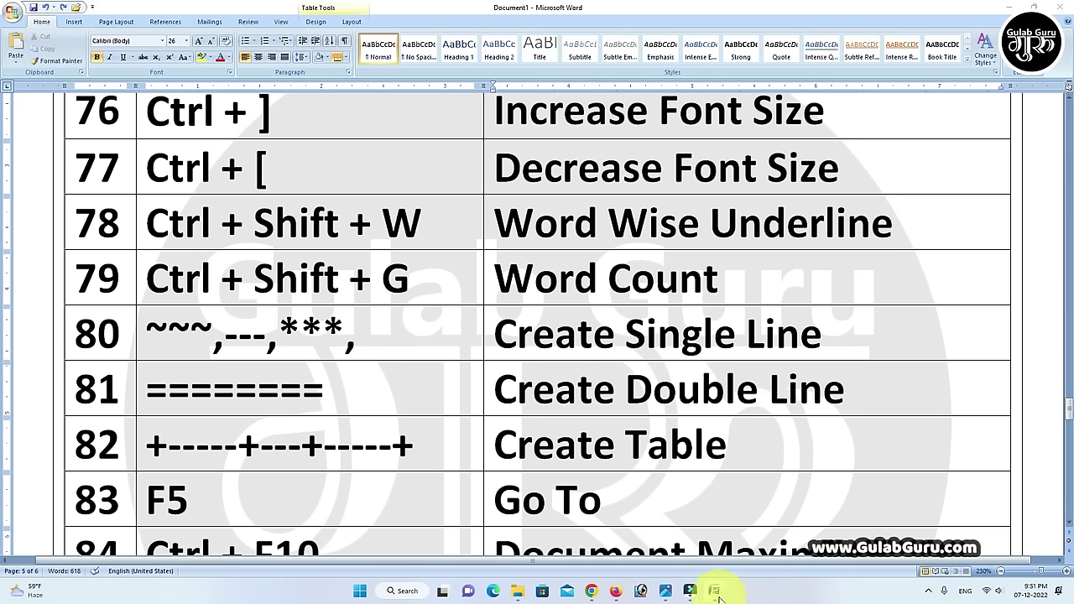
# - In Document5, turn the typed tildes into a wavy line across the page
pyautogui.moveTo(714, 592)
pyautogui.click(684, 541)
pyautogui.scroll(-2, 660, 453)
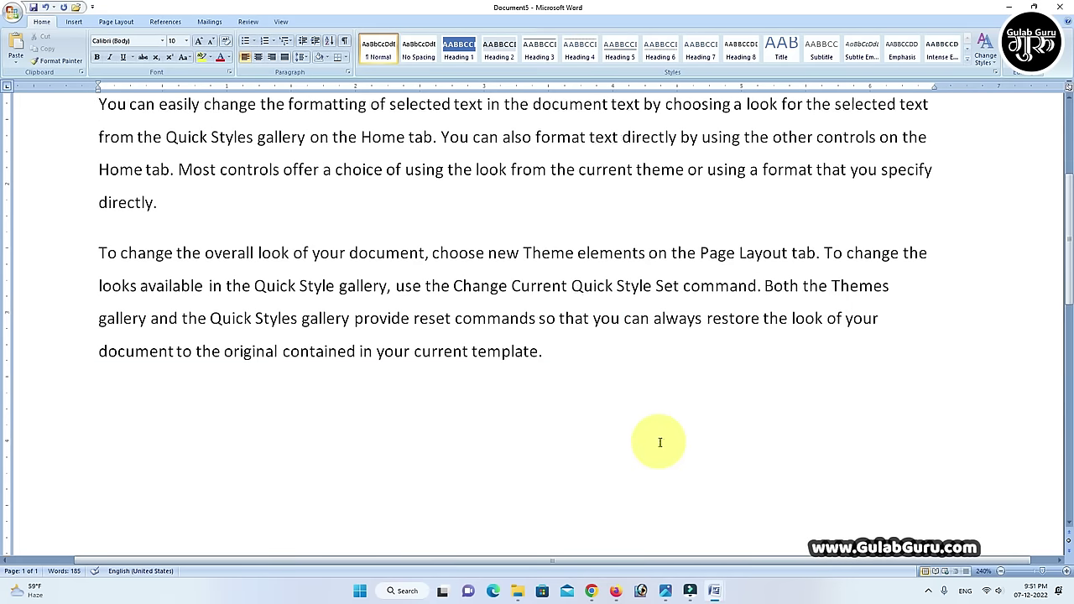
pyautogui.scroll(-1, 470, 391)
pyautogui.write('~~~')
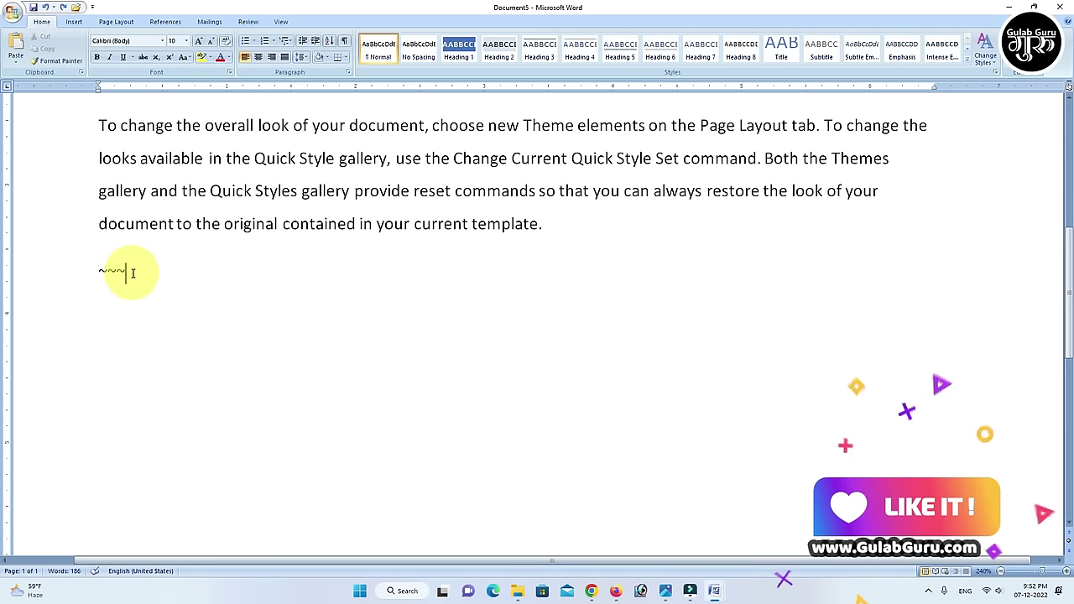
pyautogui.press('Return')
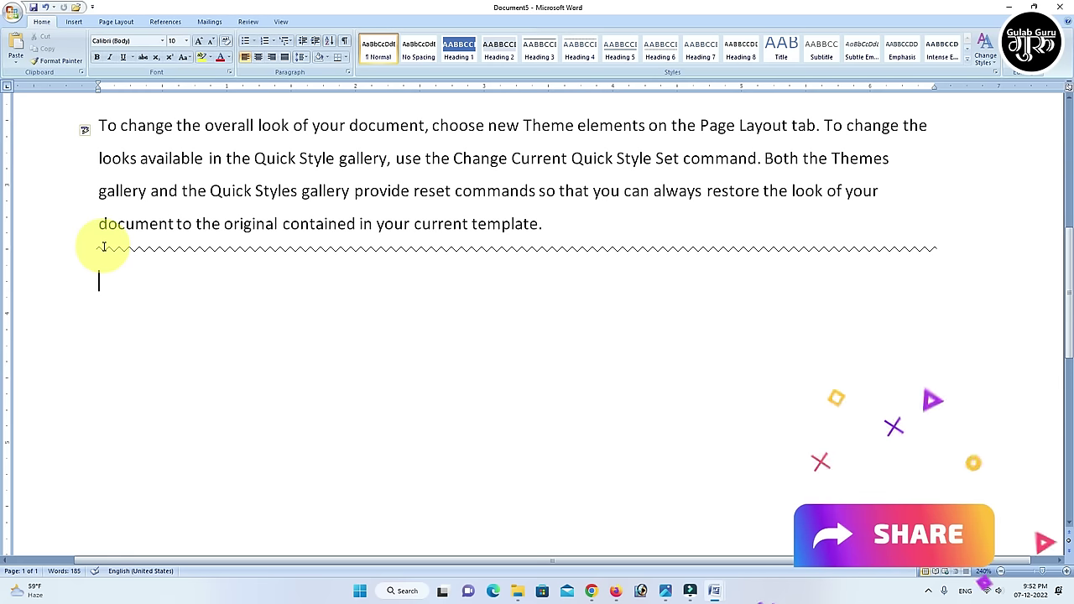
# - Below the wavy line, add a solid line from hyphens and a dotted line from asterisks
pyautogui.moveTo(422, 251); pyautogui.dragTo(510, 269)
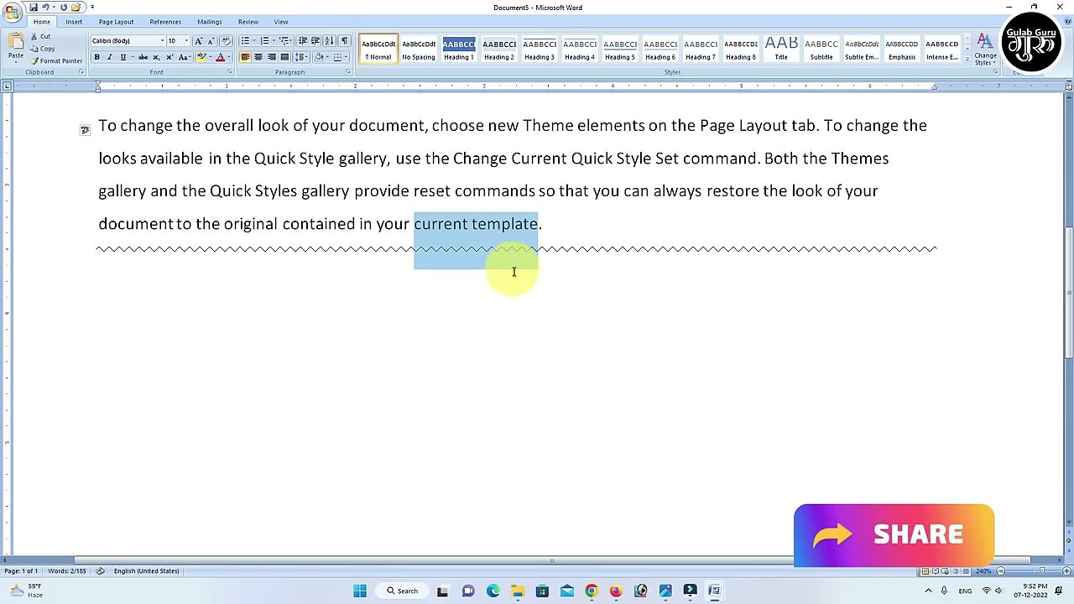
pyautogui.click(515, 289)
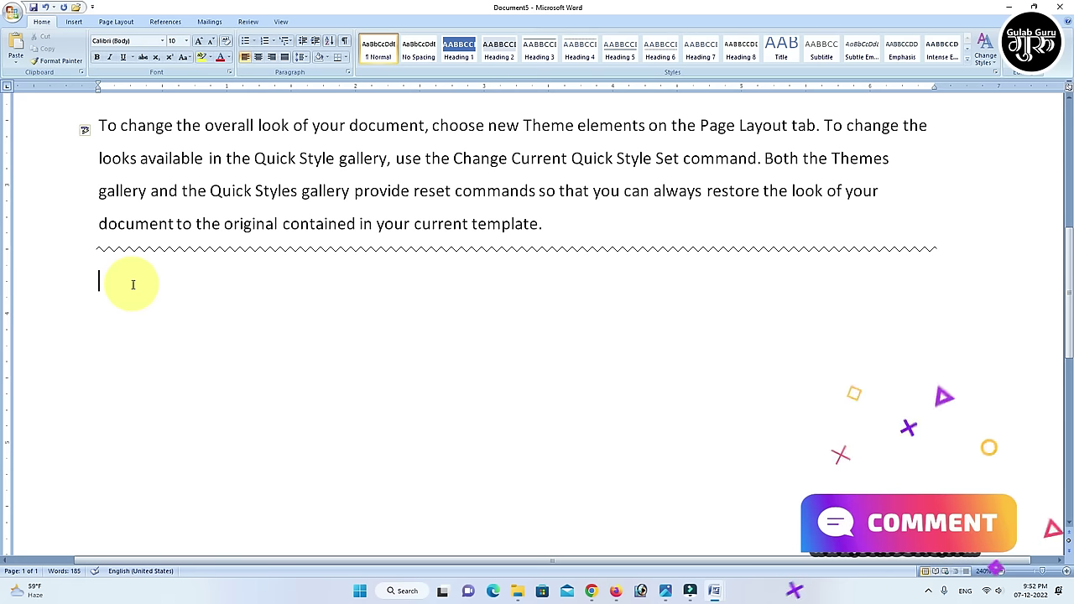
pyautogui.write('----')
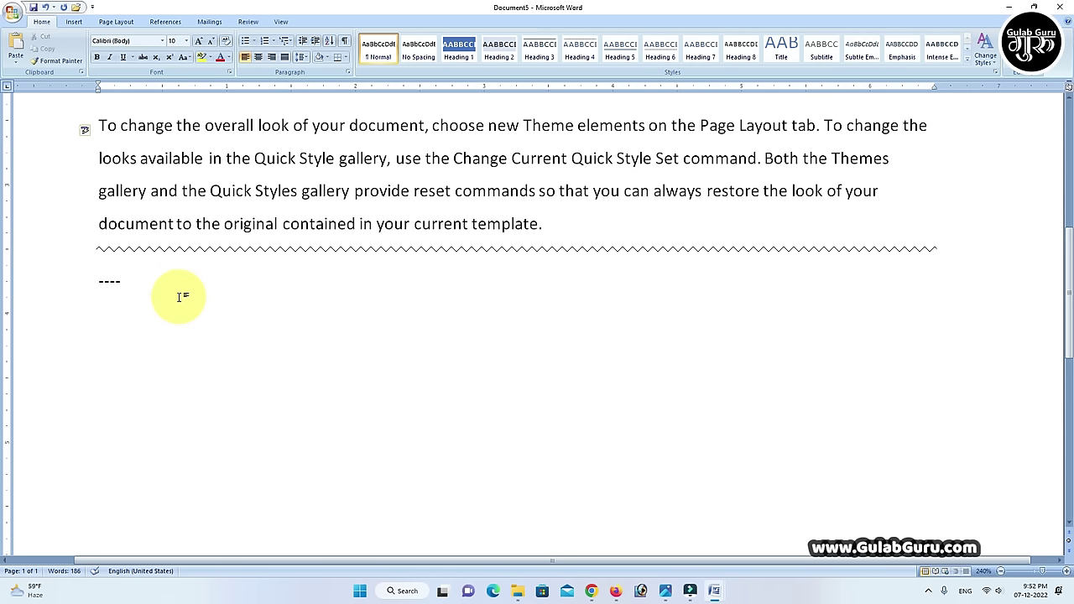
pyautogui.press('Return')
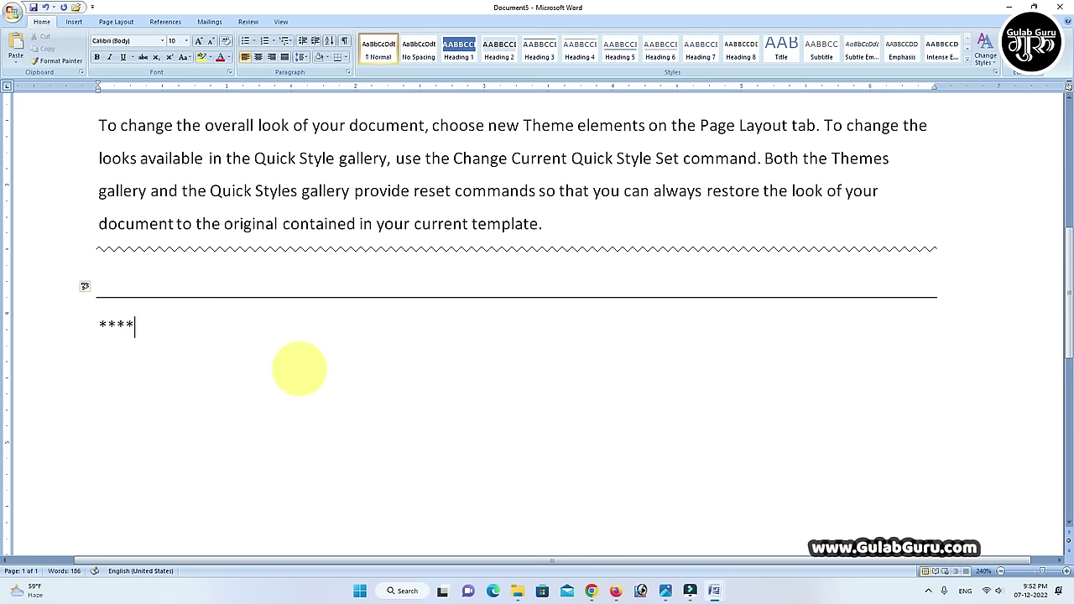
pyautogui.press('Return')
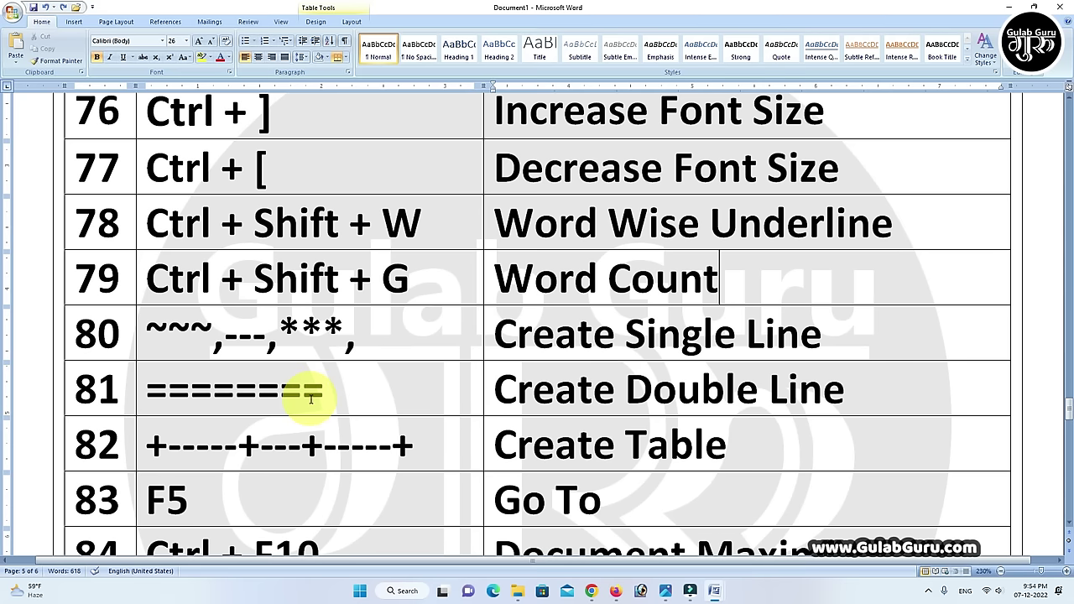
# - In Document5, turn the typed equals signs into a double line under the dotted line
pyautogui.moveTo(719, 594)
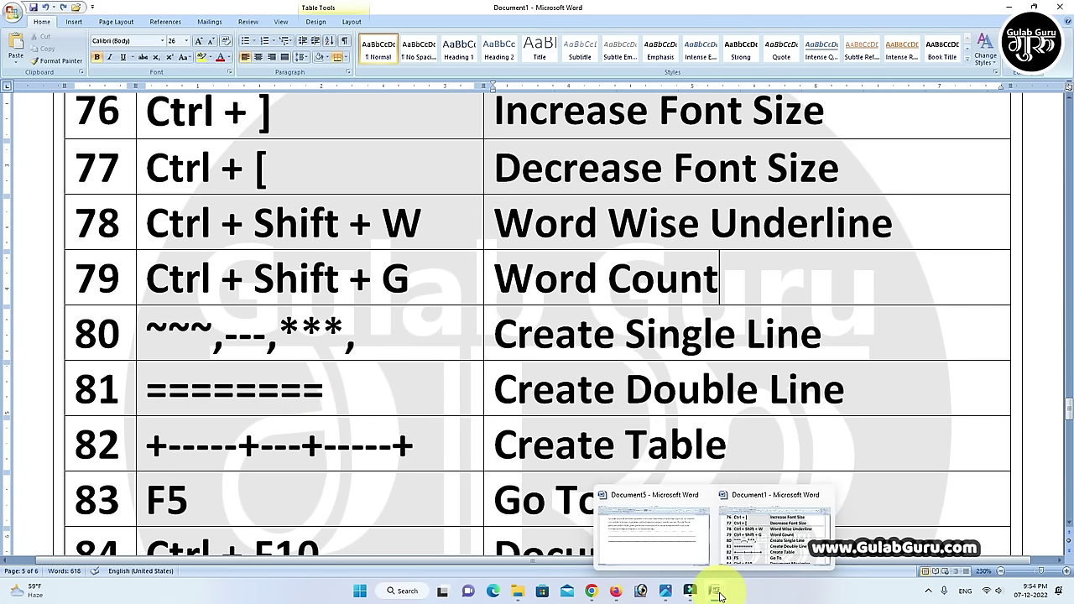
pyautogui.click(675, 550)
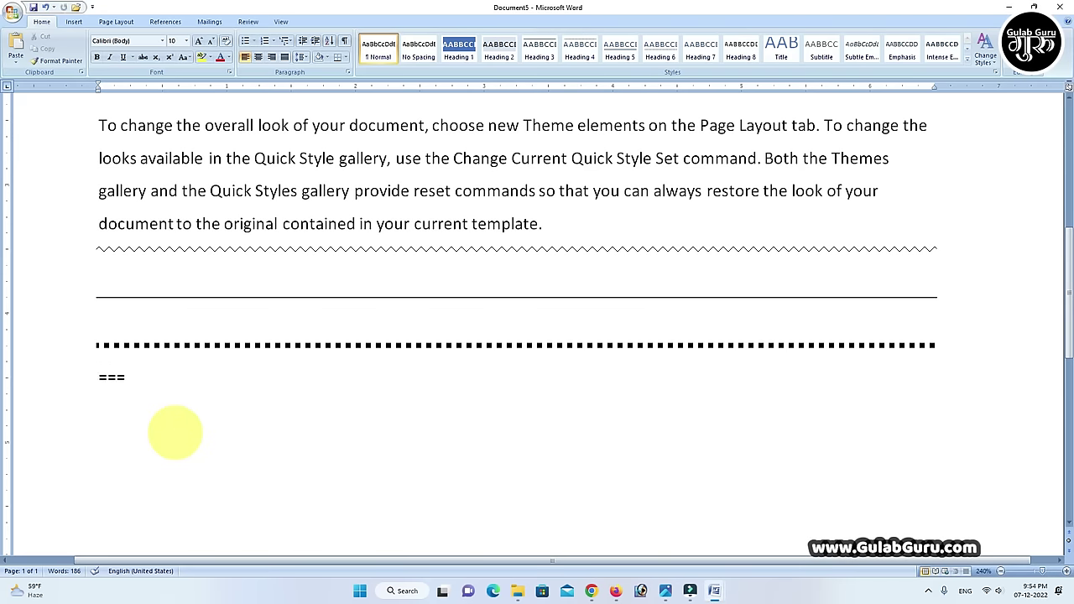
pyautogui.press('Return')
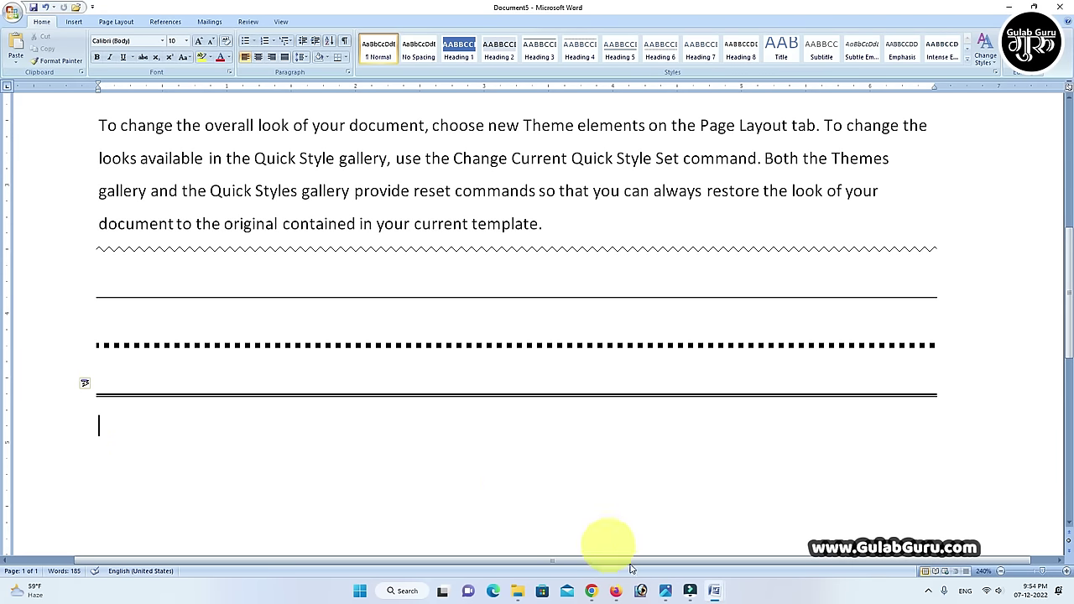
# - Back in Document1, place the caret in the Create Table row and scroll the table
pyautogui.moveTo(712, 588)
pyautogui.click(756, 550)
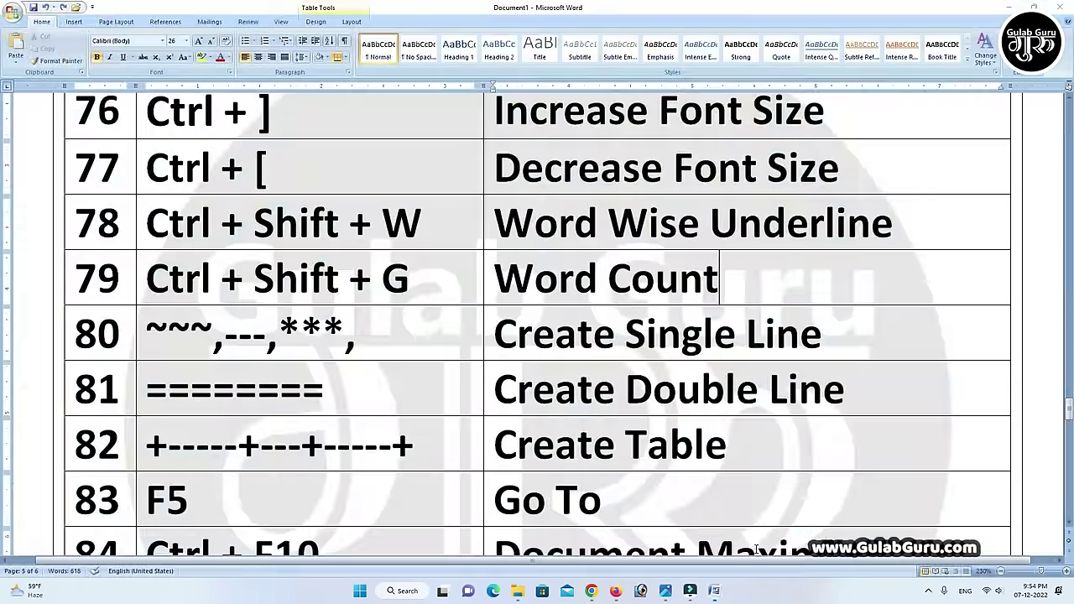
pyautogui.click(537, 460)
pyautogui.scroll(-1, 576, 426)
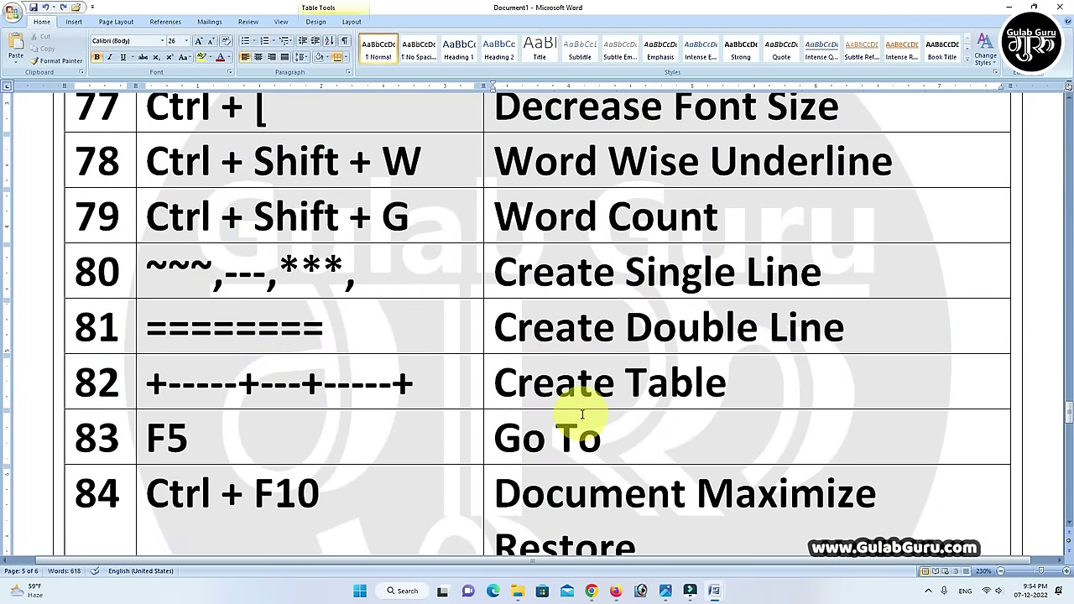
pyautogui.scroll(-1, 584, 415)
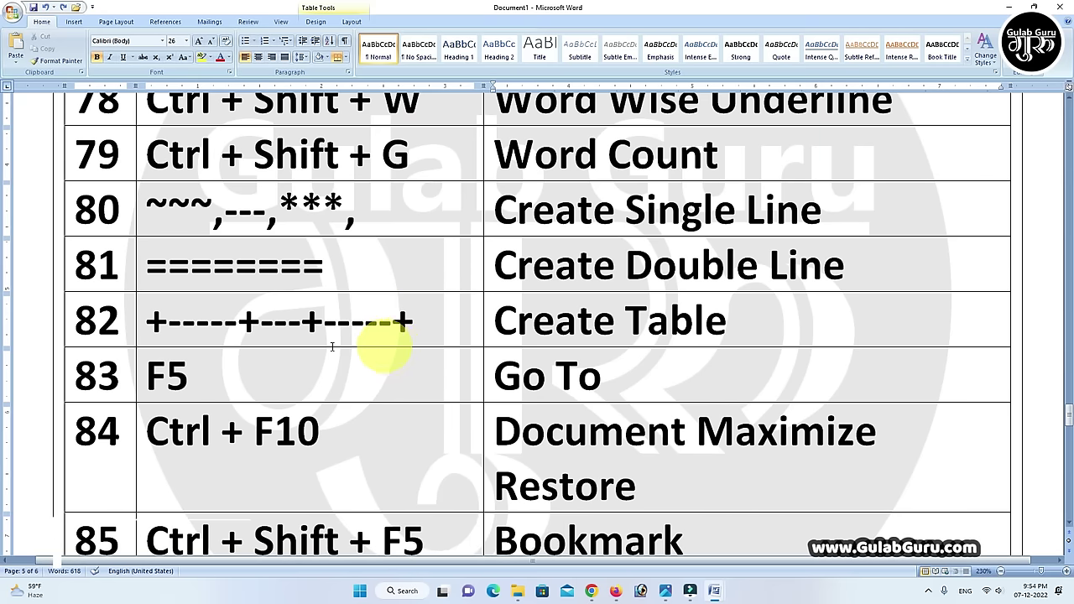
# - In Document5, AutoFormat +-----+-----+-----+-----+ into a one-row, four-column table
pyautogui.moveTo(712, 588)
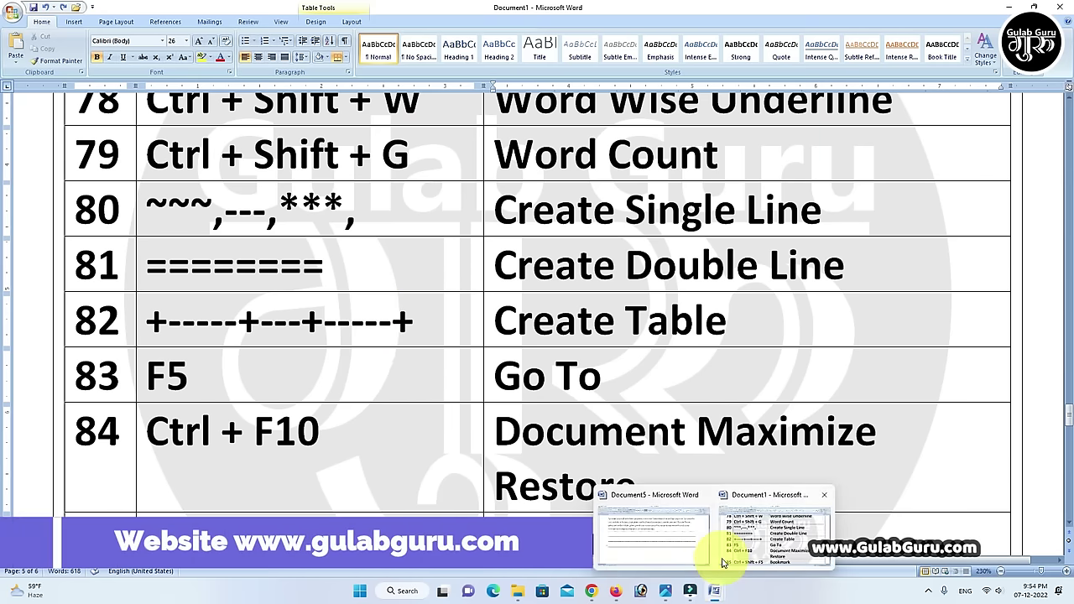
pyautogui.click(676, 547)
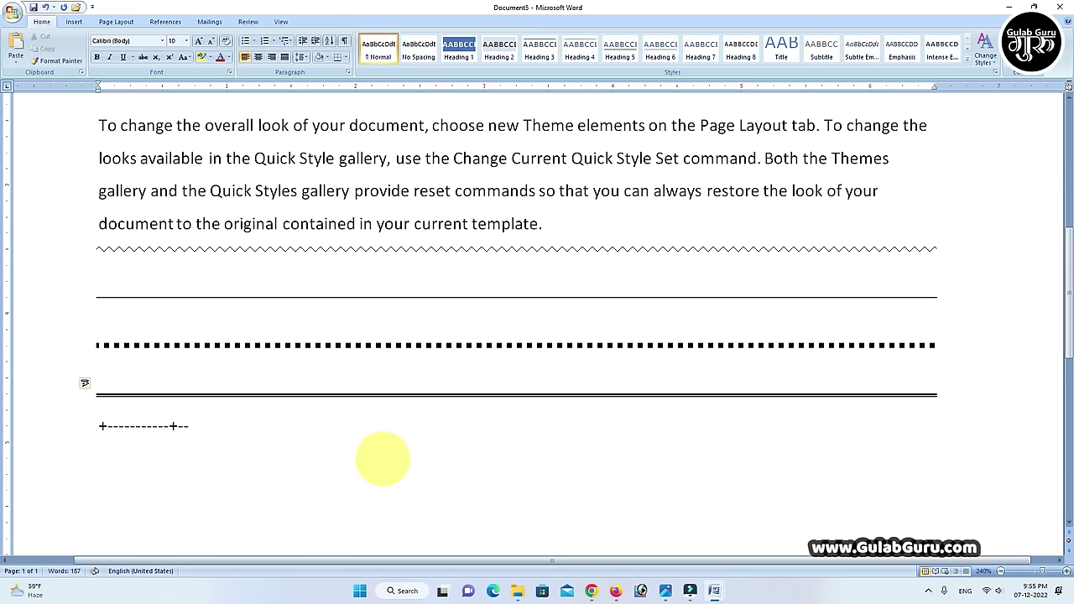
pyautogui.write('-------')
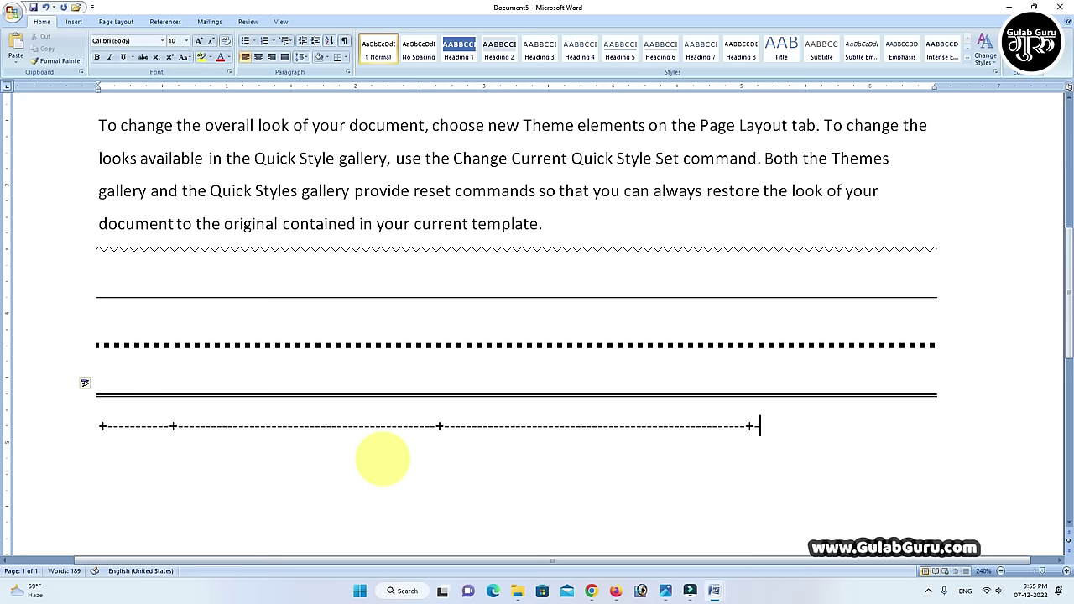
pyautogui.write('----------------------+')
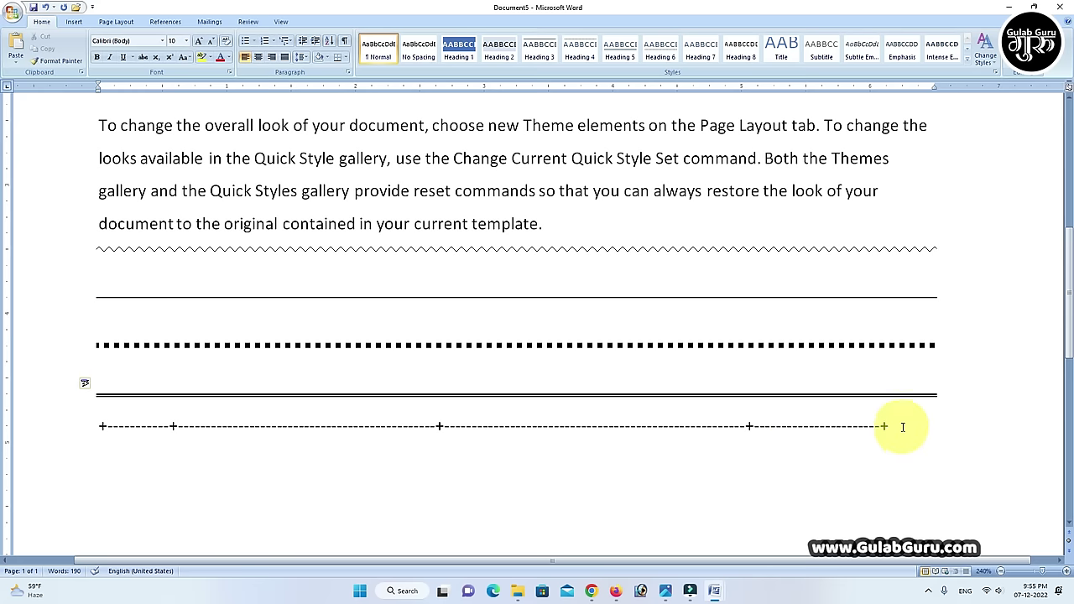
pyautogui.press('Return')
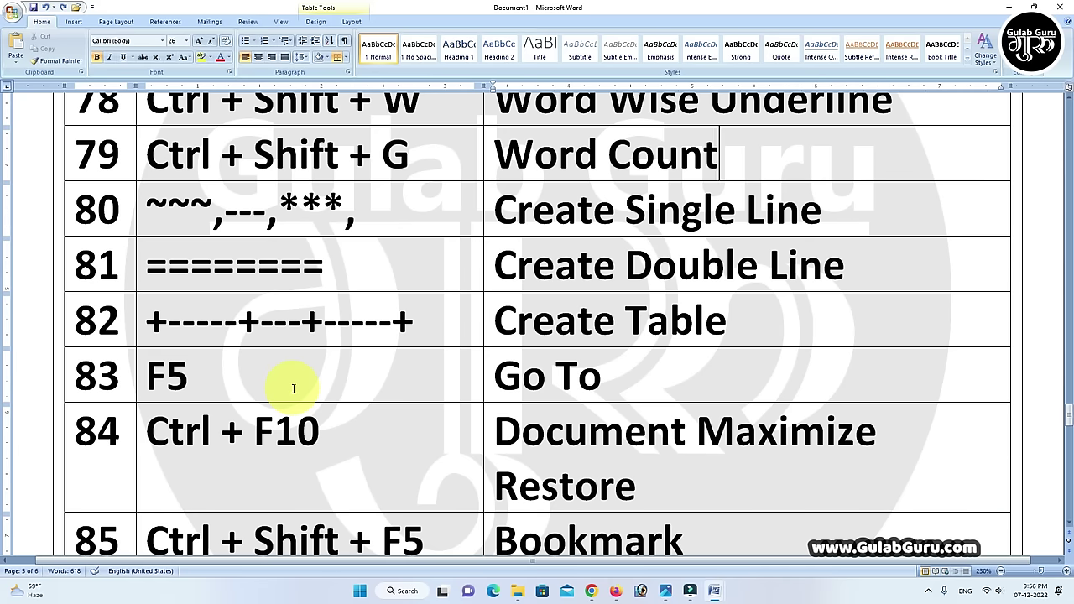
pyautogui.press('F5')
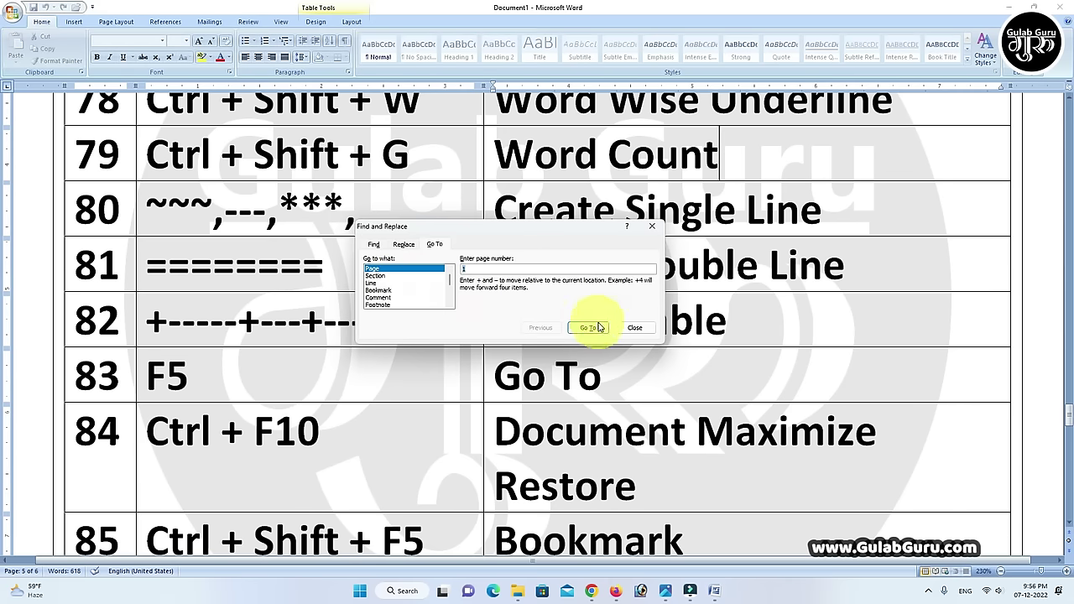
pyautogui.click(633, 328)
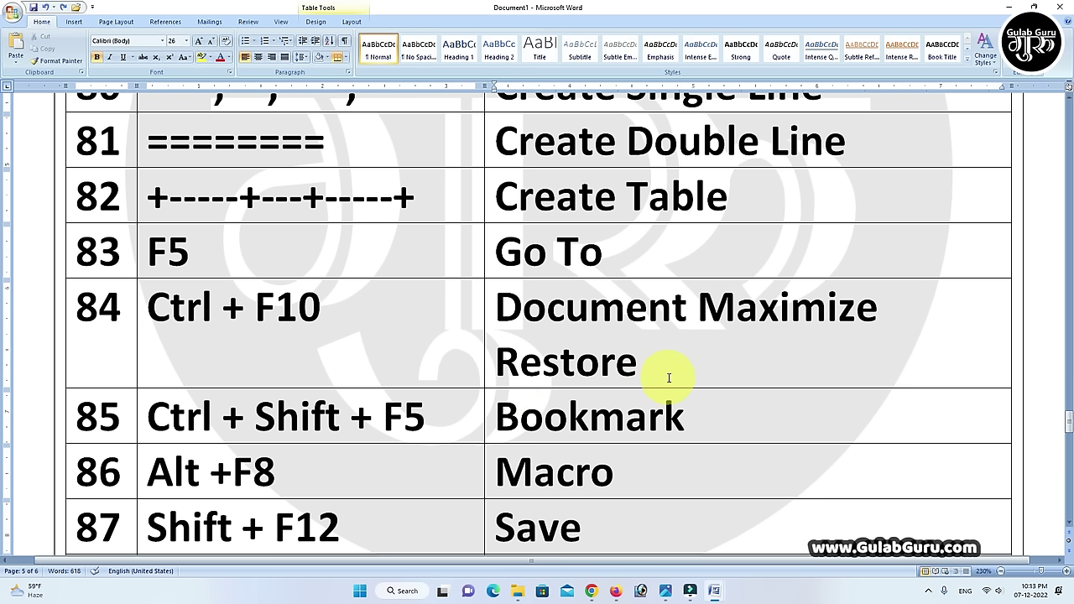
pyautogui.hotkey('ctrl', 'F10')
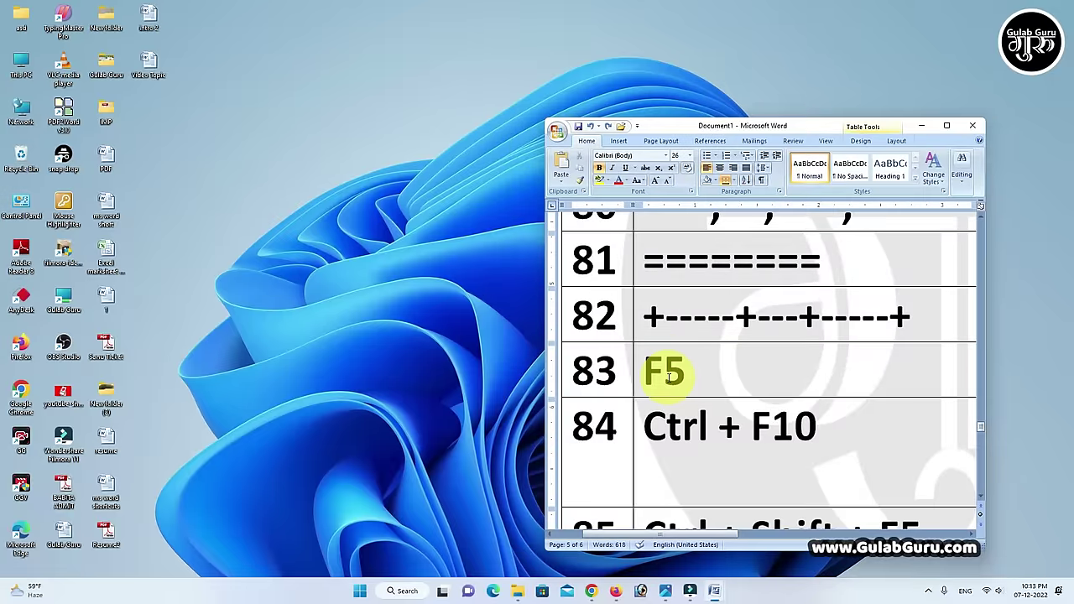
pyautogui.hotkey('ctrl', 'F10')
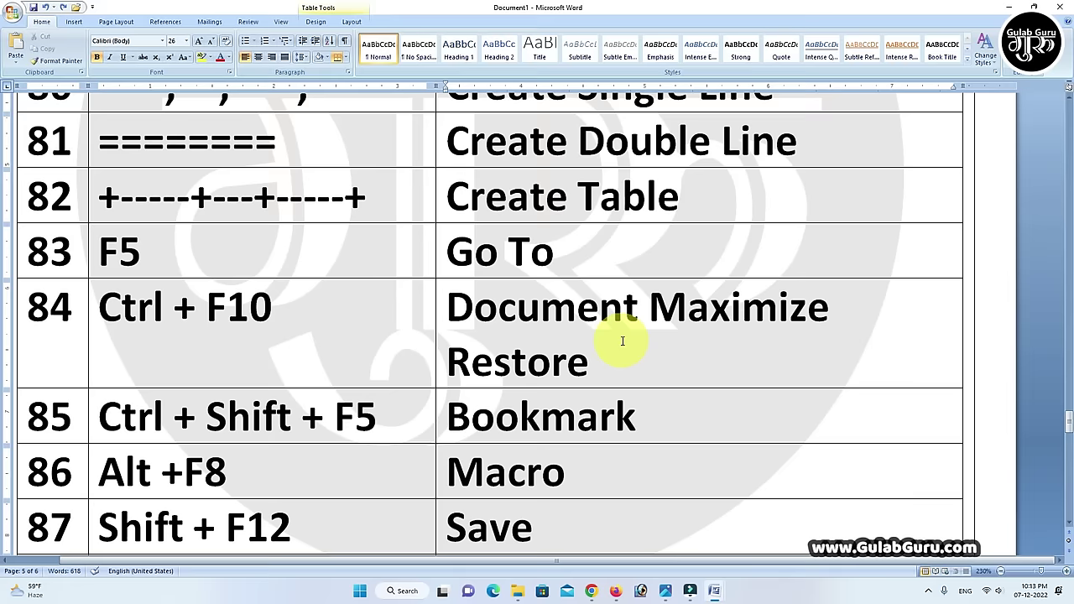
pyautogui.scroll(-1, 623, 341)
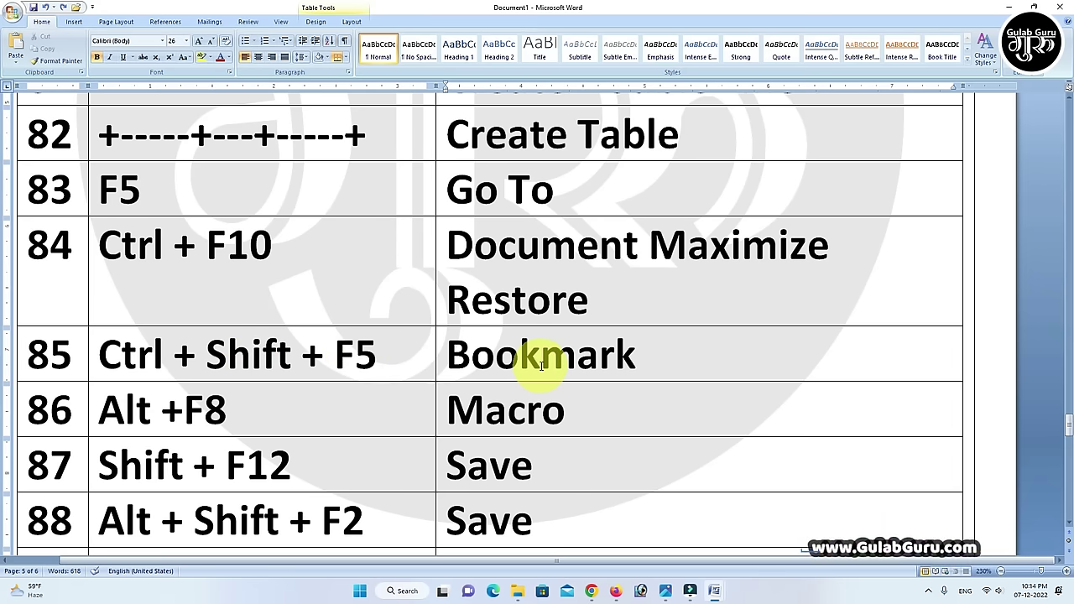
pyautogui.hotkey('ctrl', 'shift', 'F5')
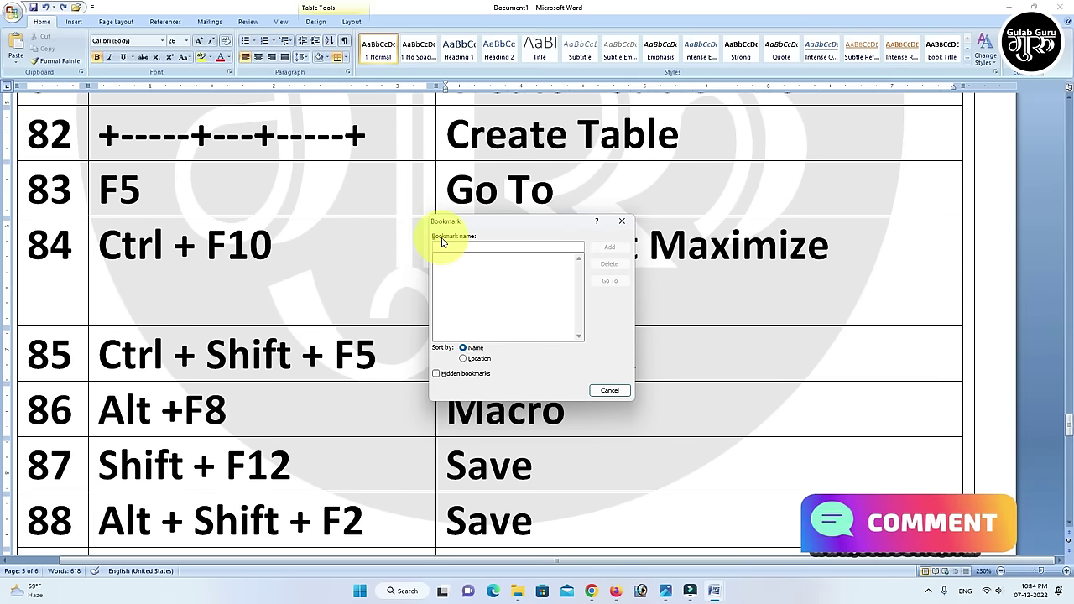
pyautogui.moveTo(504, 222); pyautogui.dragTo(333, 215)
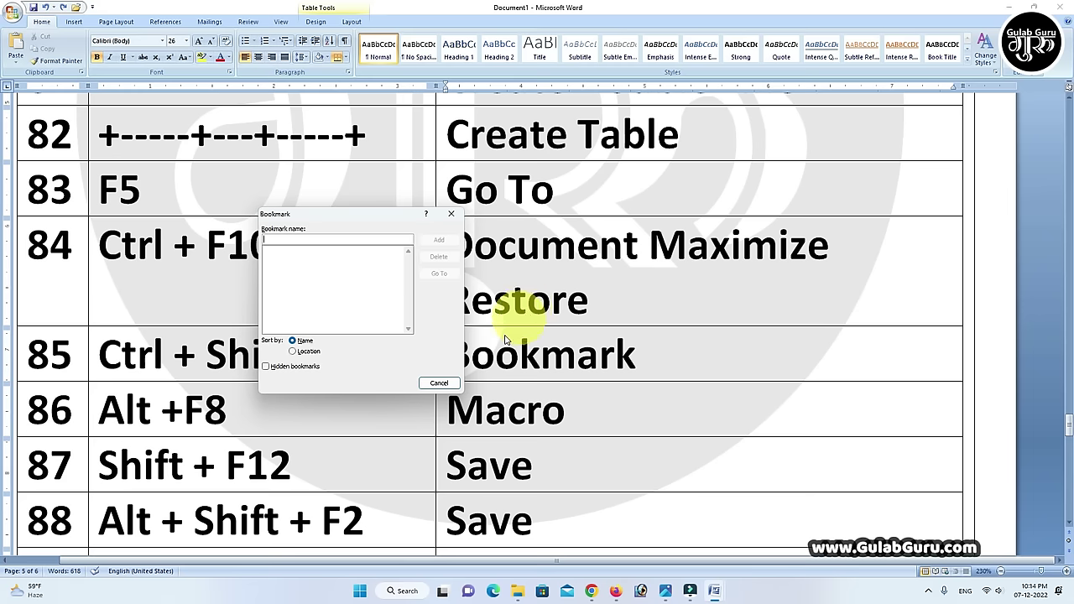
pyautogui.click(435, 384)
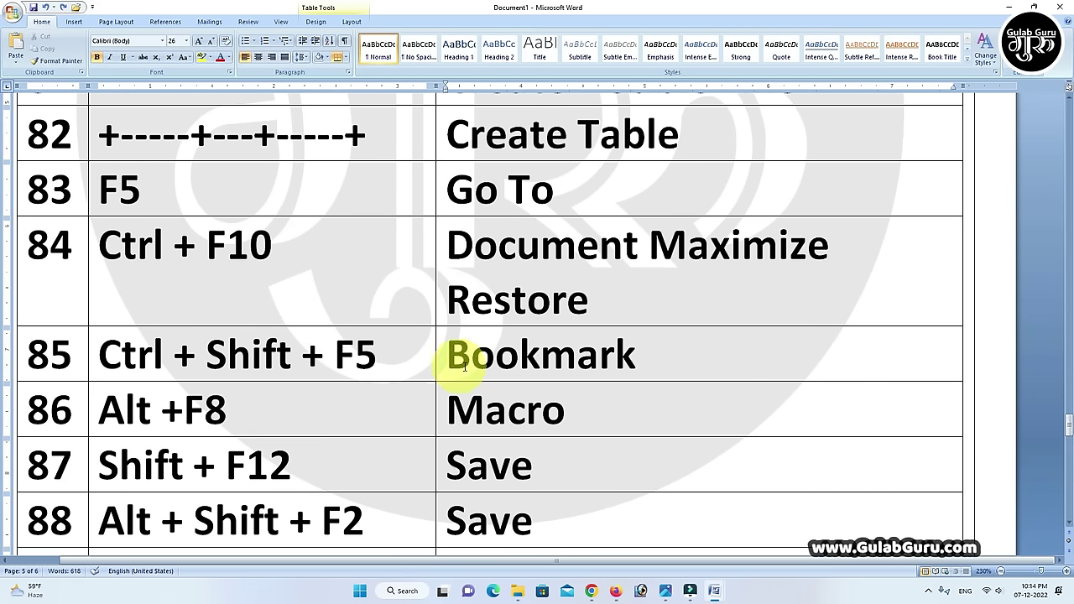
pyautogui.scroll(-1, 473, 365)
pyautogui.scroll(-1, 472, 288)
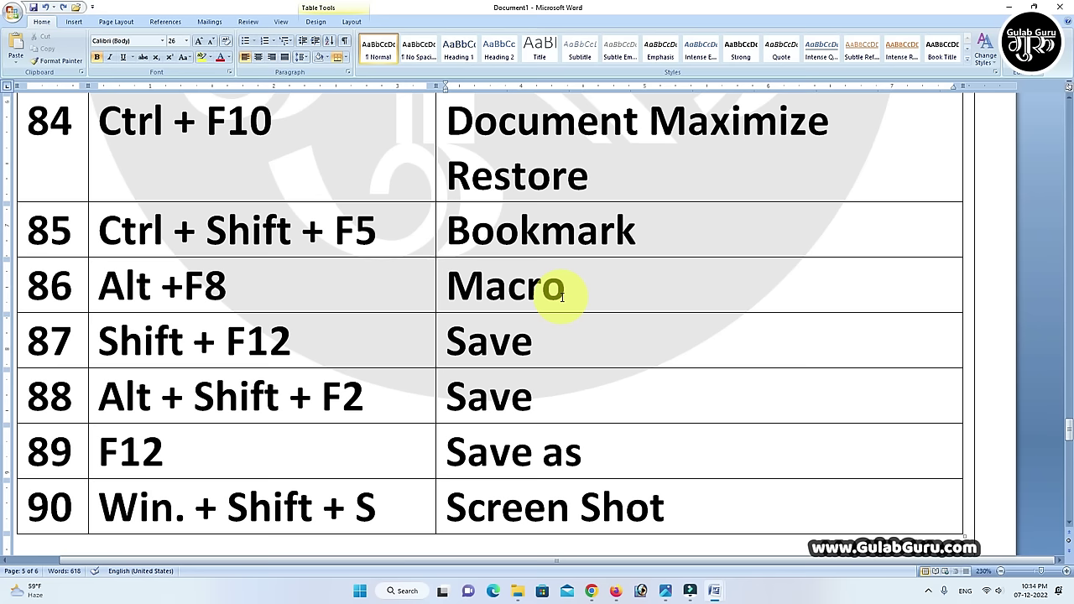
pyautogui.press('alt')
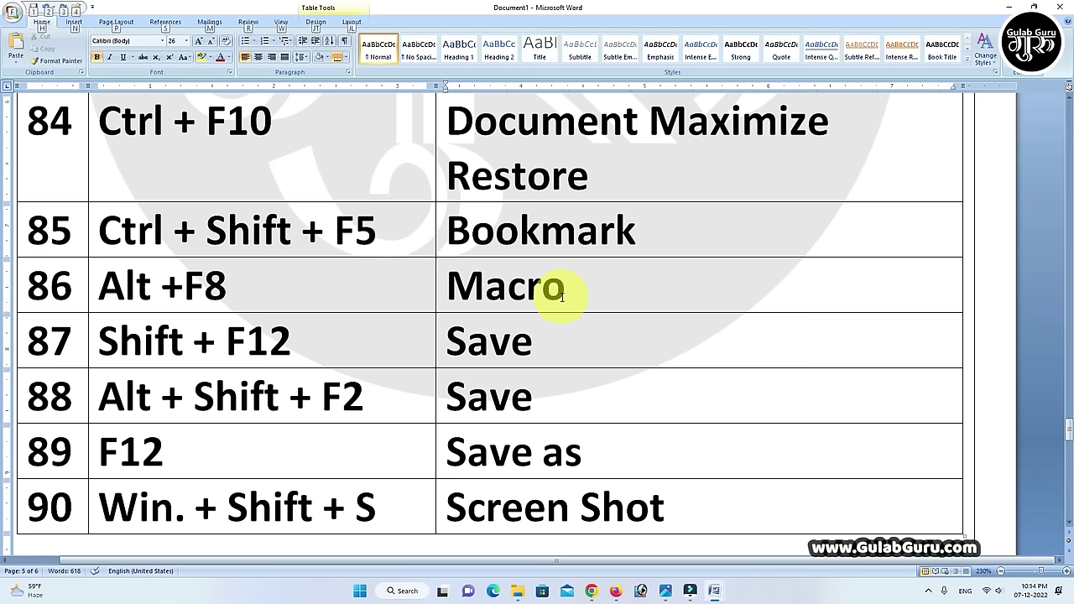
pyautogui.hotkey('alt', 'F8')
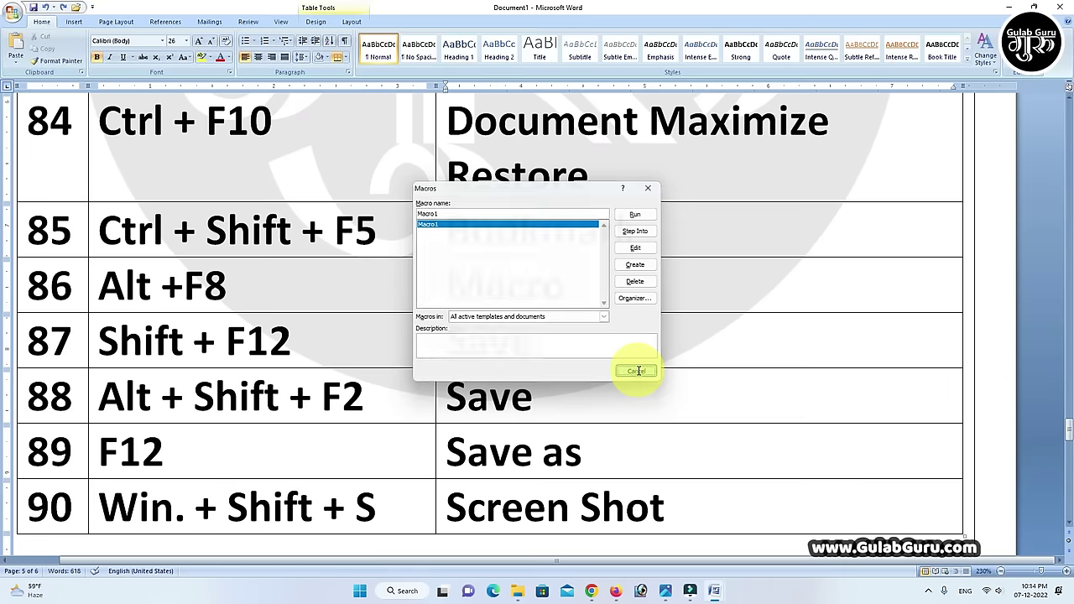
pyautogui.click(775, 458)
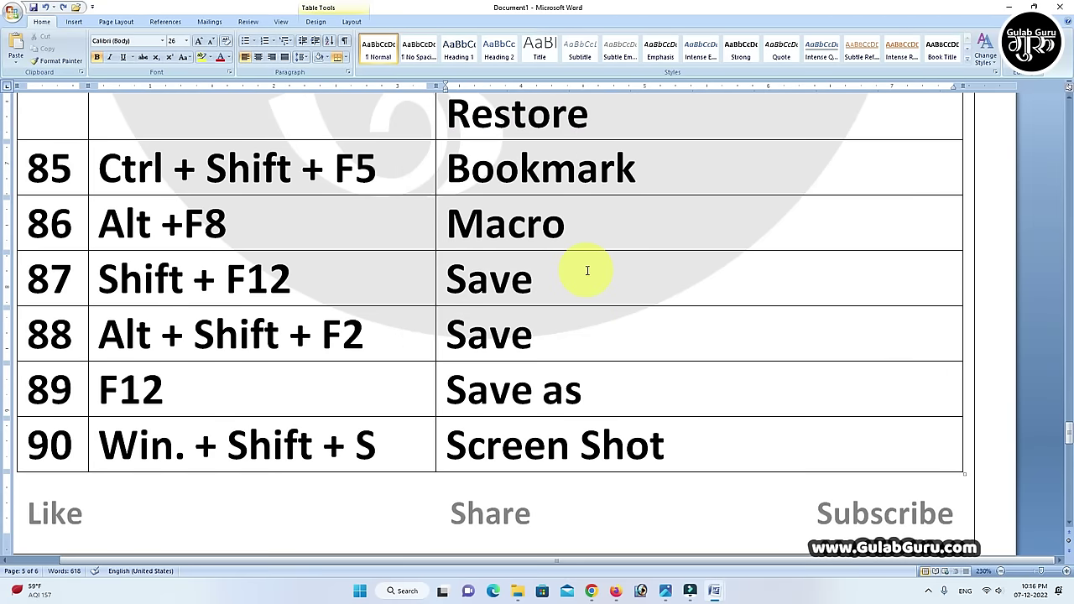
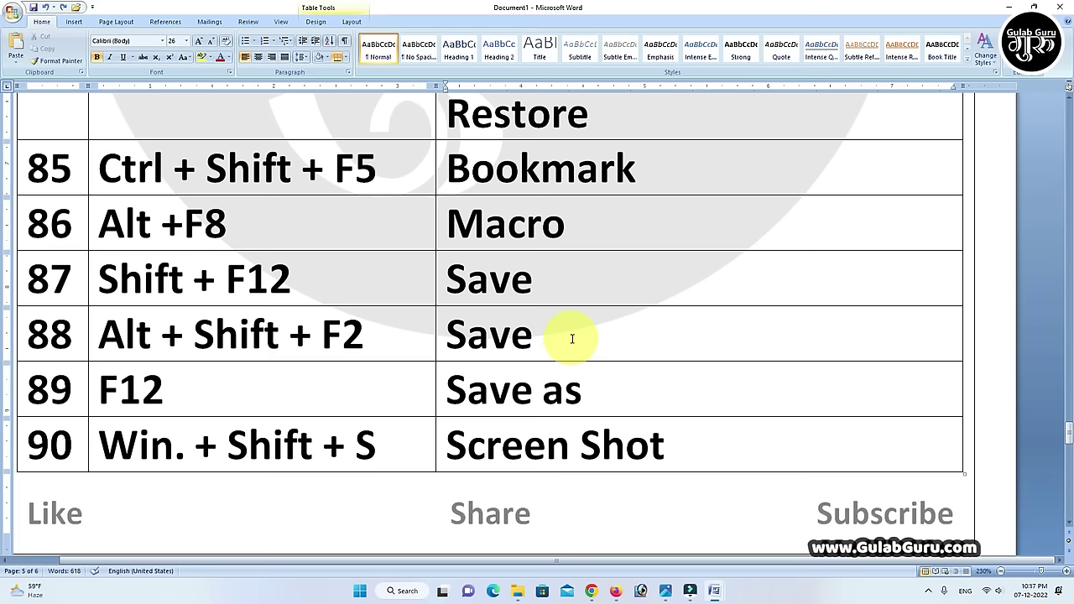
# - Demonstrate Save As with Alt+Shift+F2 and Shift+F12, closing the dialog each time without saving
pyautogui.hotkey('alt', 'shift', 'F2')
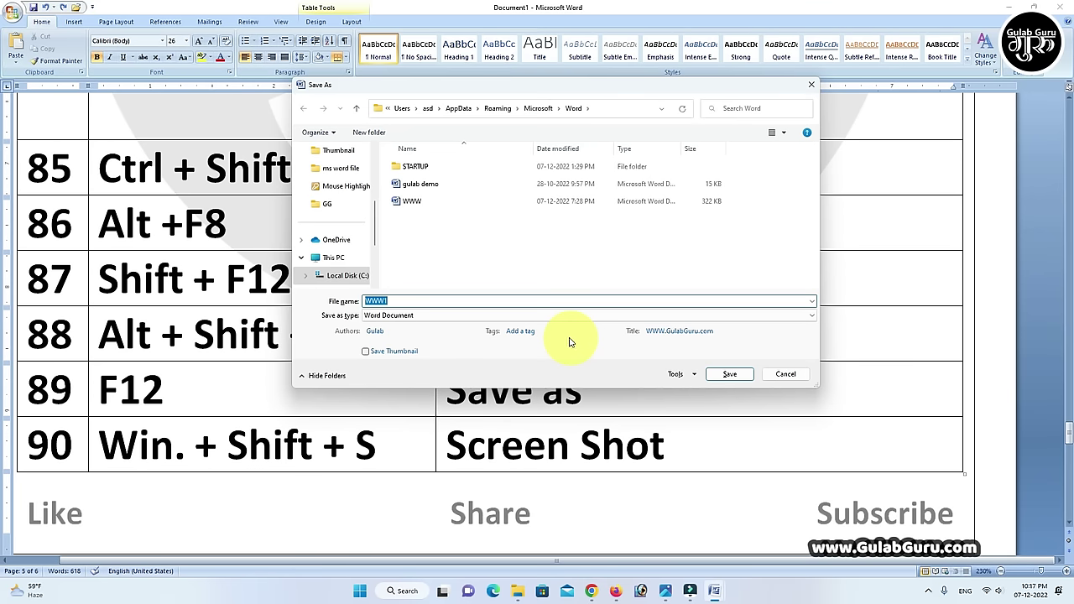
pyautogui.click(813, 85)
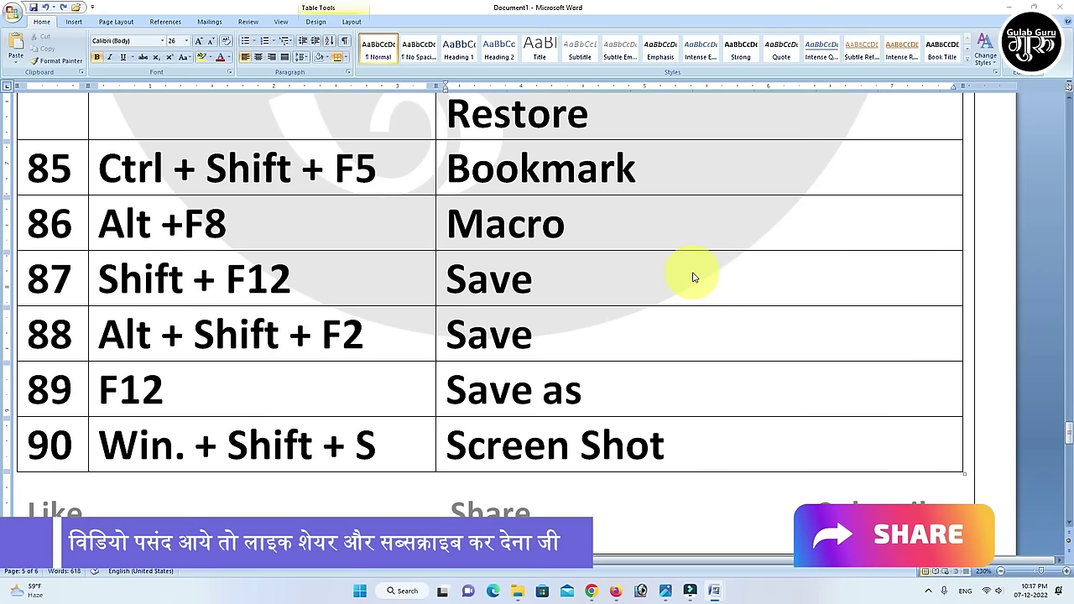
pyautogui.hotkey('shift', 'F12')
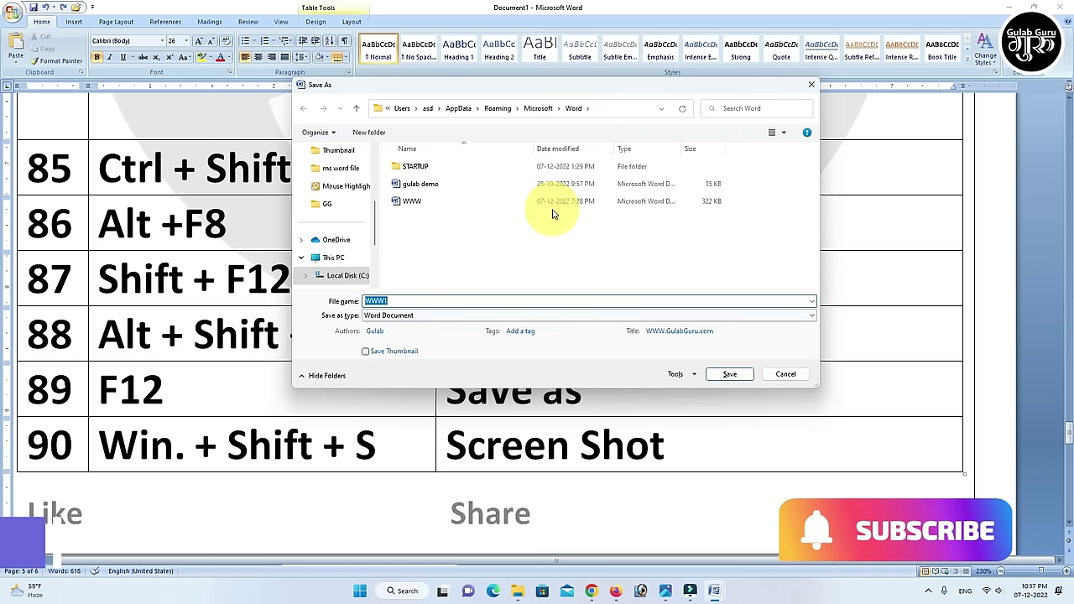
pyautogui.click(787, 374)
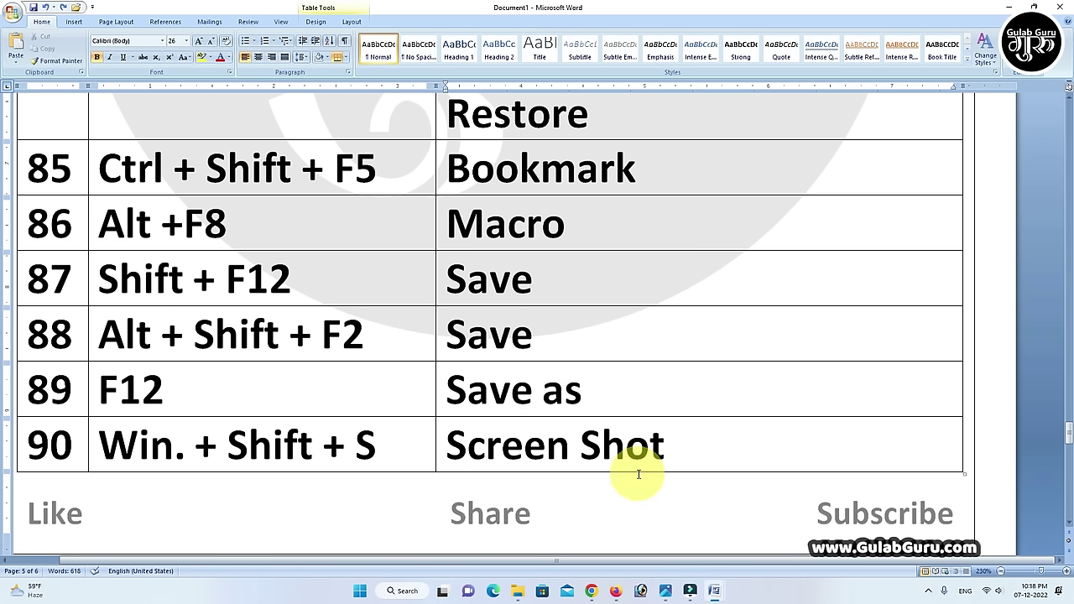
# - Snip a screenshot of rows 88–90 at the bottom of the shortcut table with Win+Shift+S
pyautogui.scroll(-1, 638, 474)
pyautogui.scroll(-1, 638, 474)
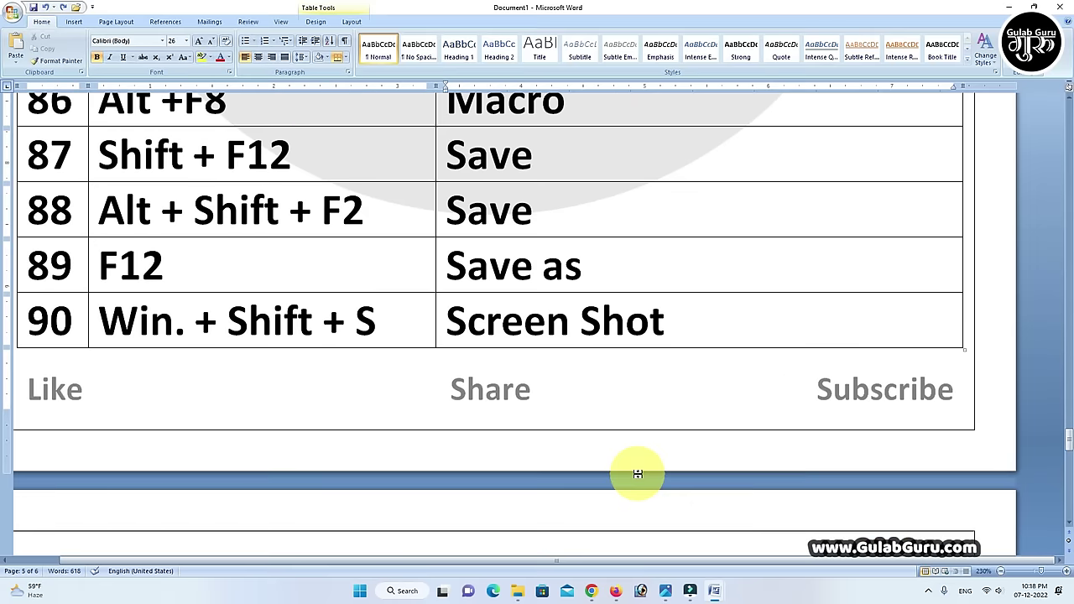
pyautogui.scroll(-1, 637, 478)
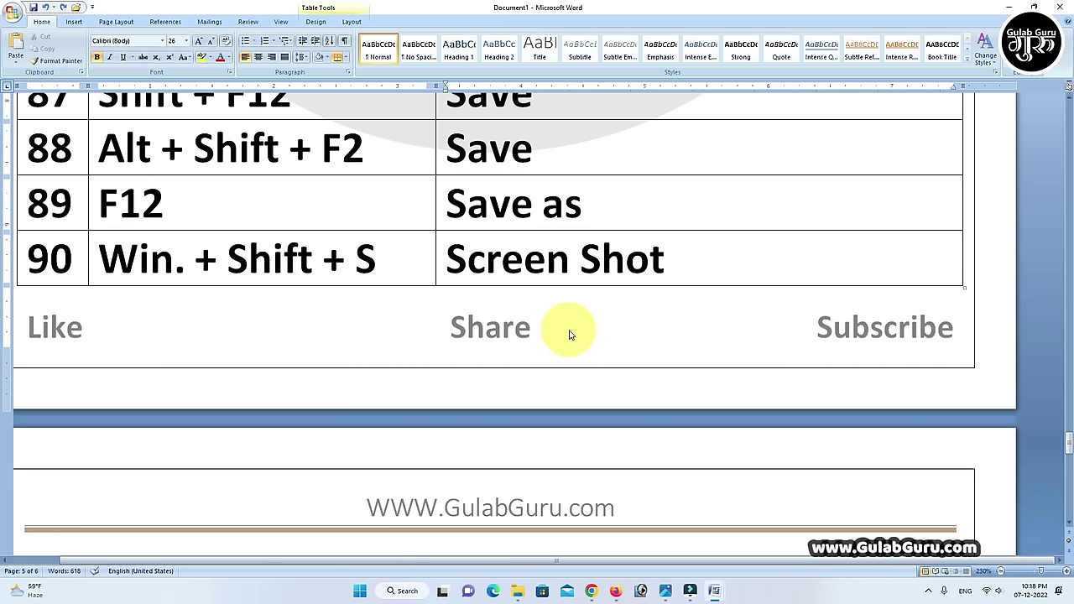
pyautogui.press('super+shift+s')
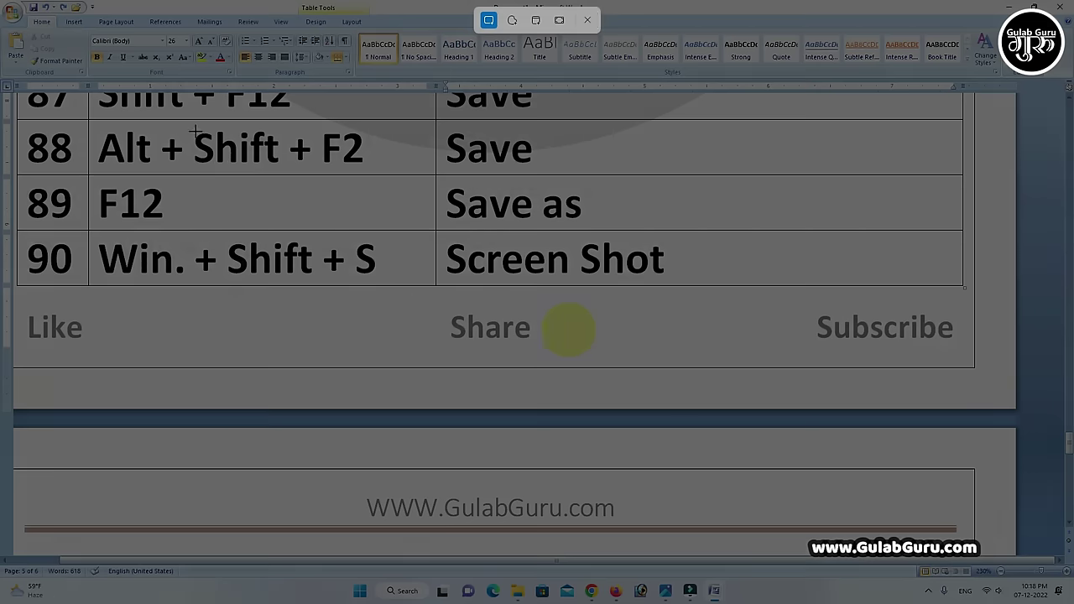
pyautogui.moveTo(195, 131); pyautogui.dragTo(752, 475)
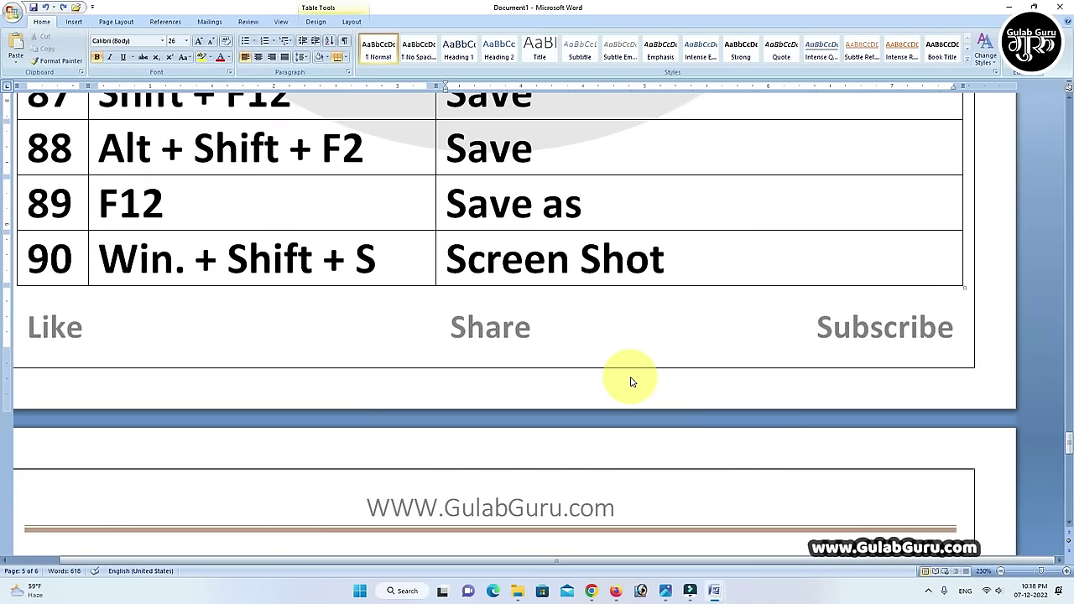
pyautogui.scroll(1, 575, 288)
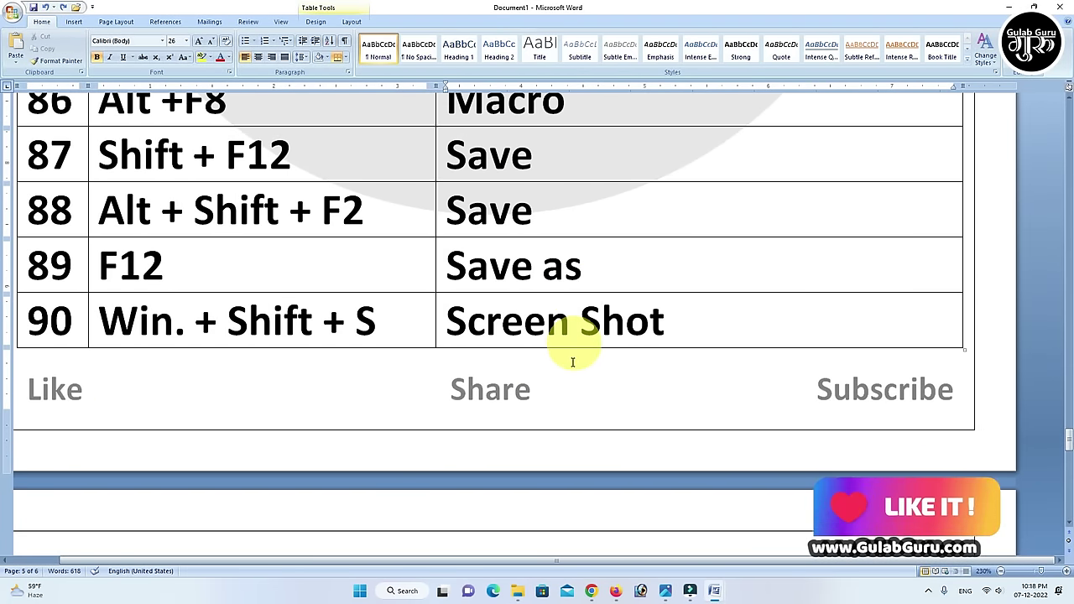
pyautogui.click(517, 590)
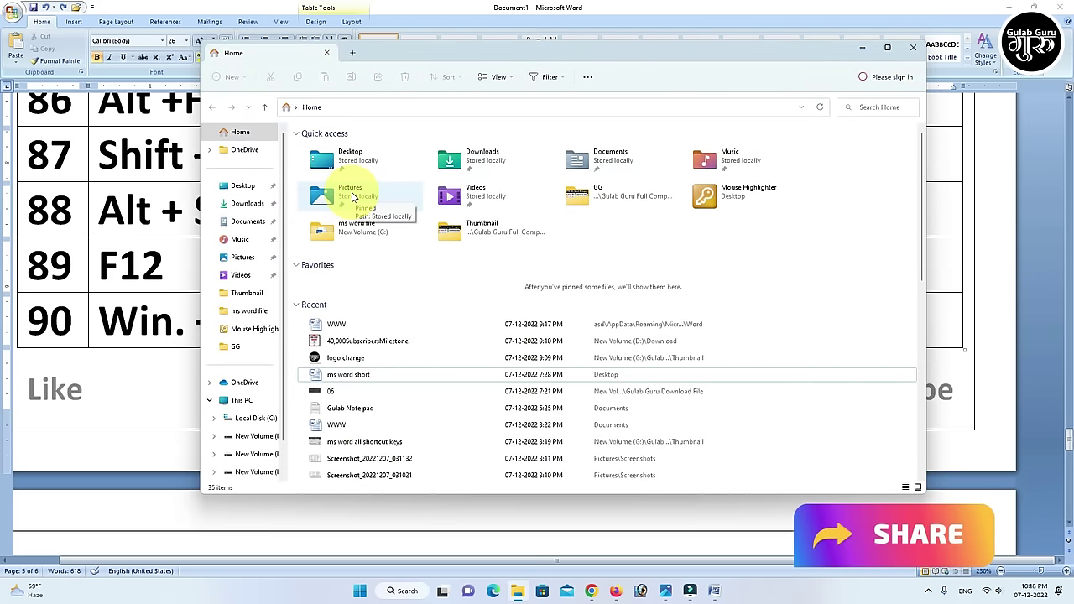
pyautogui.doubleClick(353, 197)
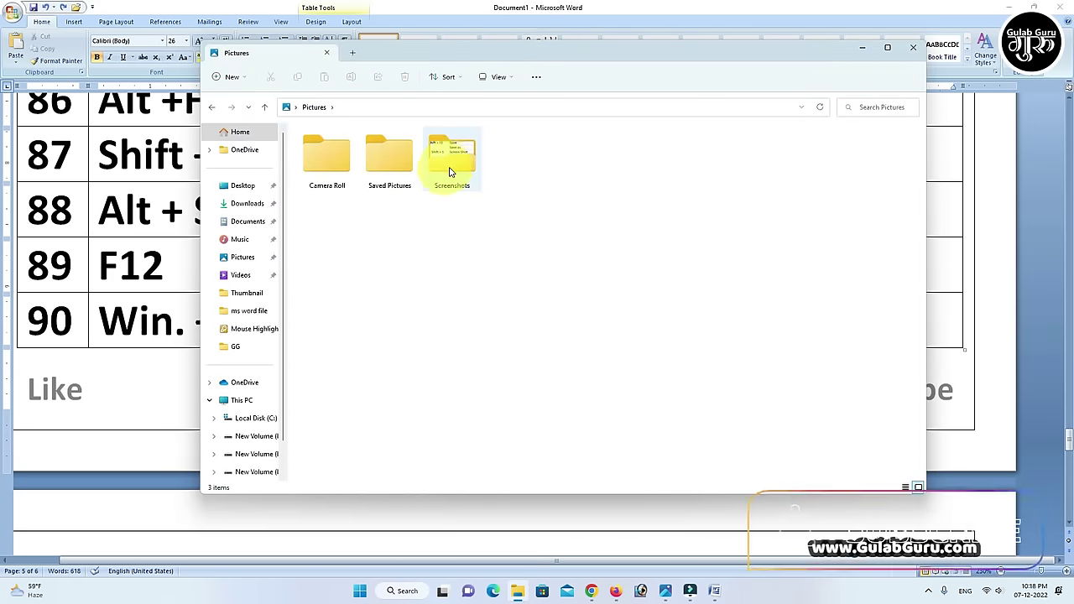
pyautogui.doubleClick(451, 171)
pyautogui.scroll(-3, 696, 408)
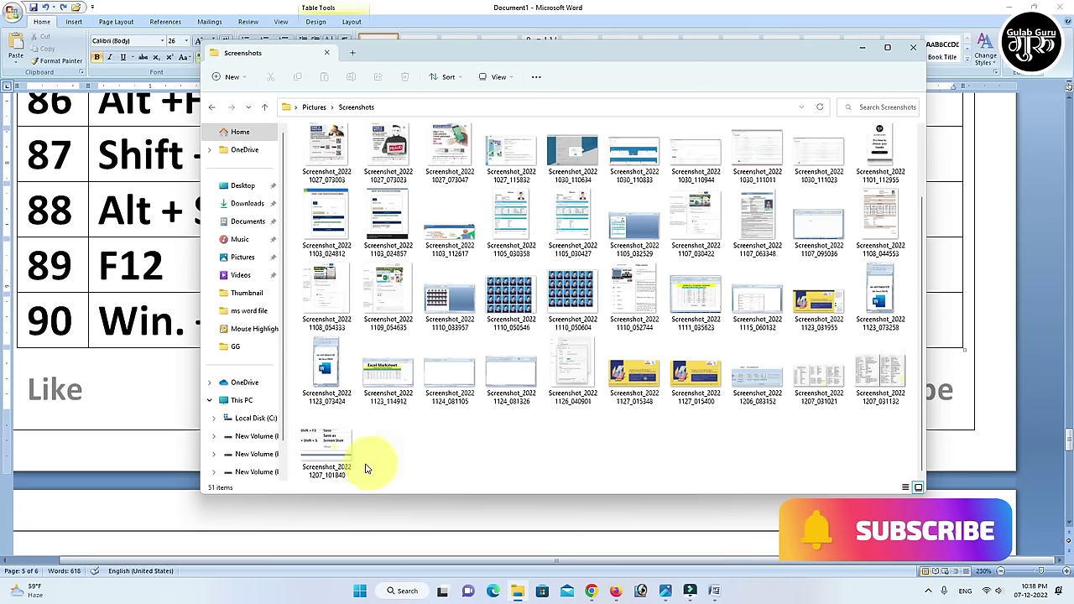
pyautogui.click(342, 443)
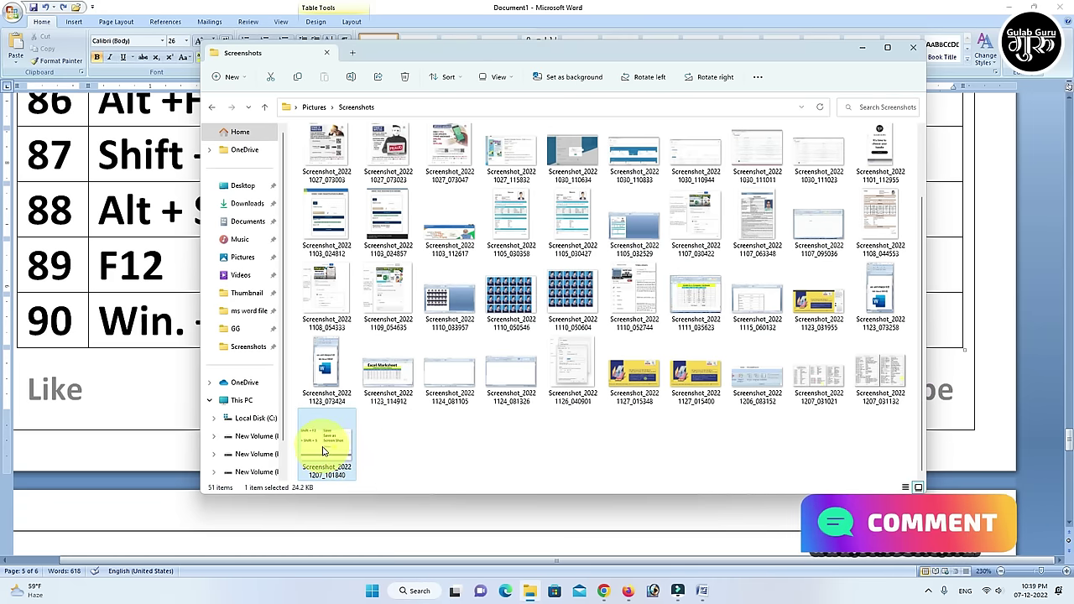
pyautogui.doubleClick(324, 451)
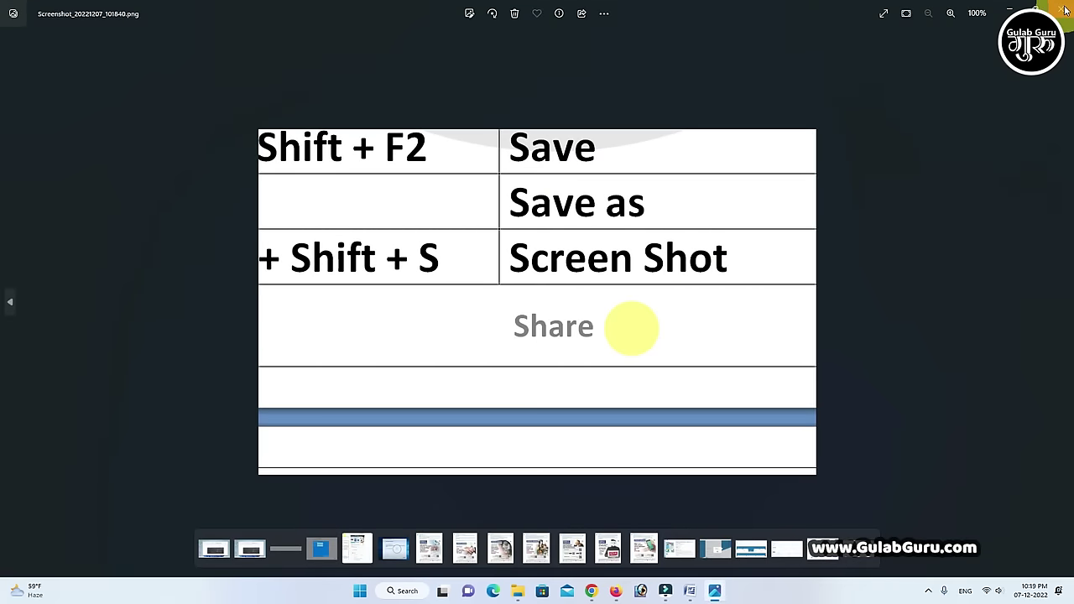
pyautogui.click(1064, 10)
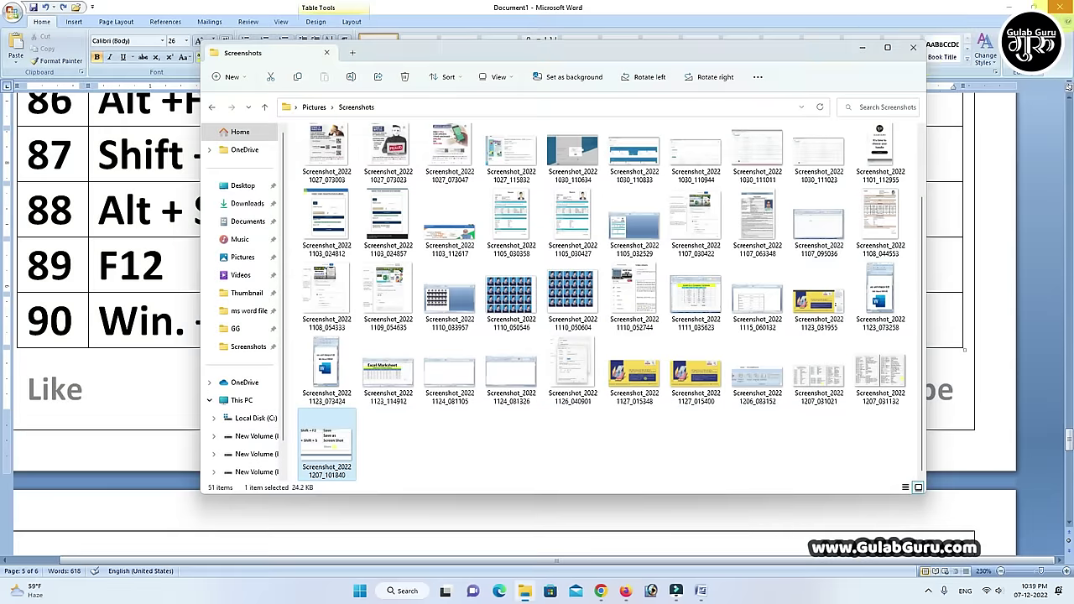
pyautogui.click(922, 57)
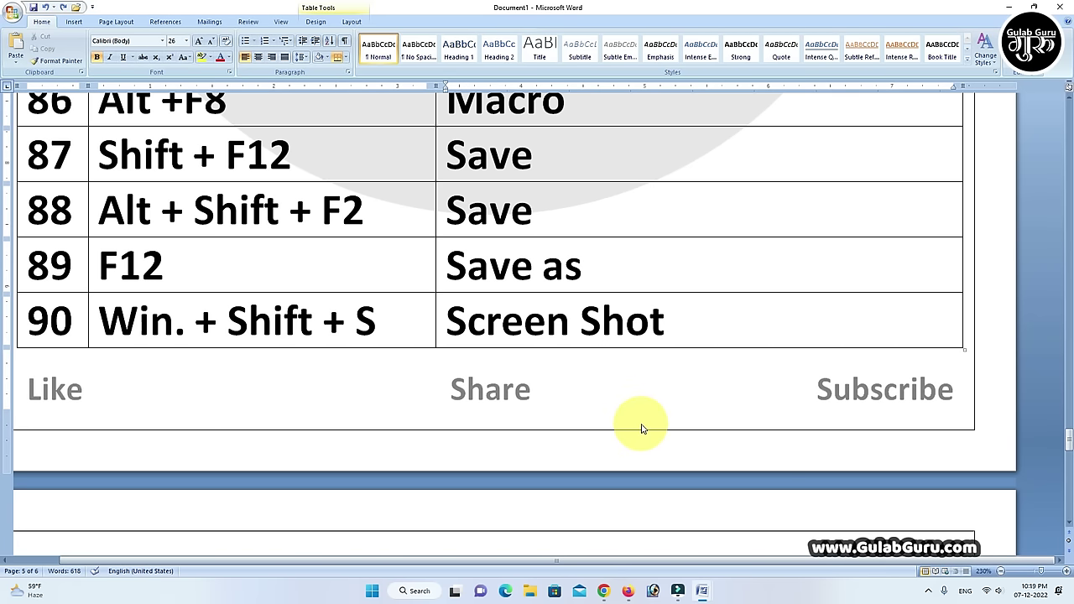
# - Minimize Word and reopen the ms word shortcuts file from the desktop
pyautogui.scroll(1, 641, 428)
pyautogui.scroll(1, 642, 424)
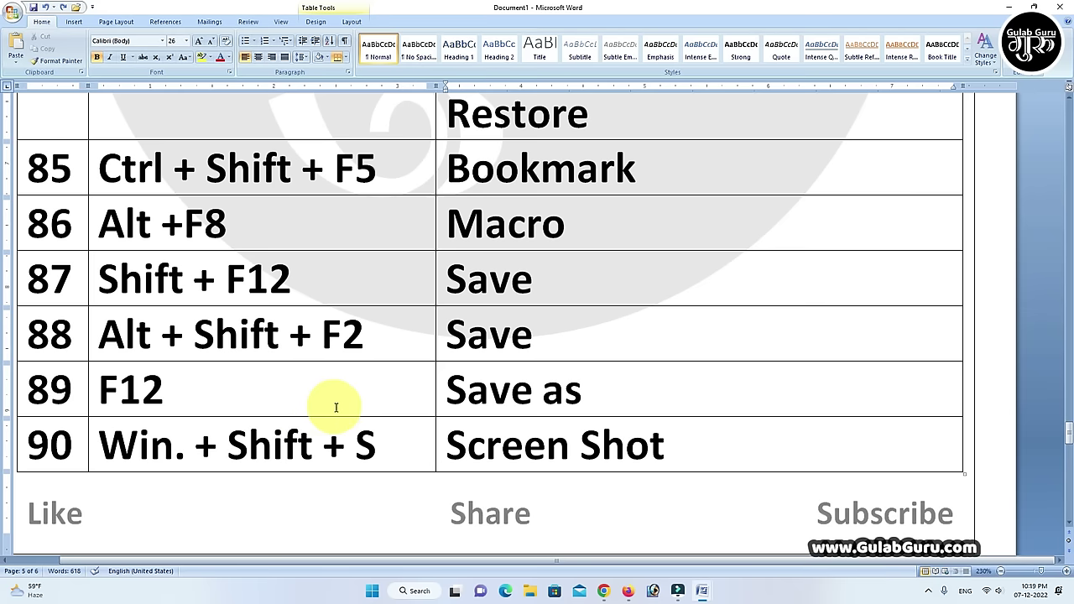
pyautogui.scroll(-3, 601, 498)
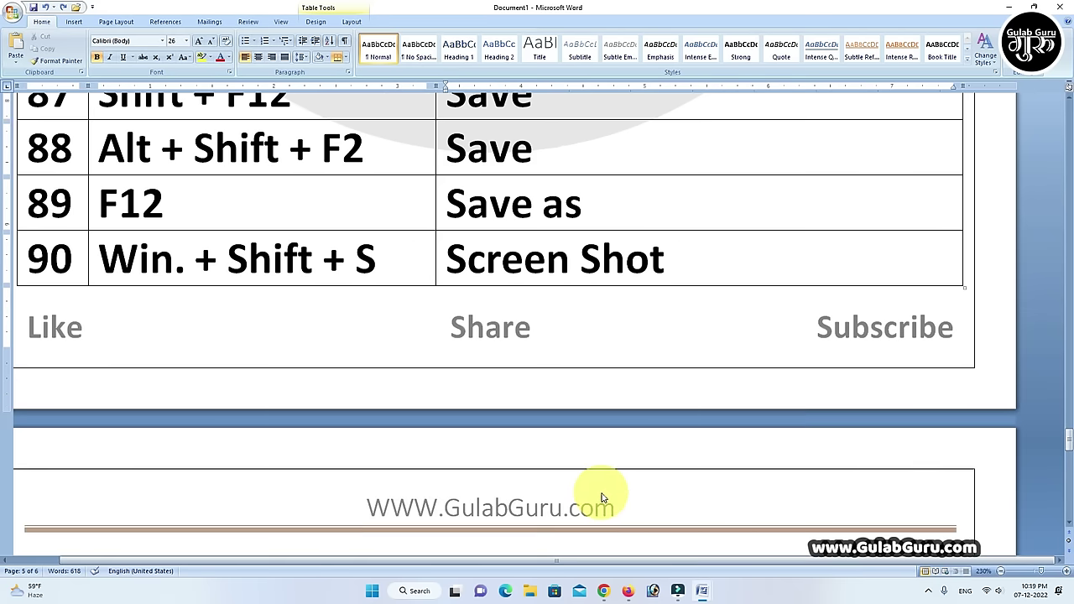
pyautogui.scroll(1, 601, 498)
pyautogui.scroll(2, 601, 498)
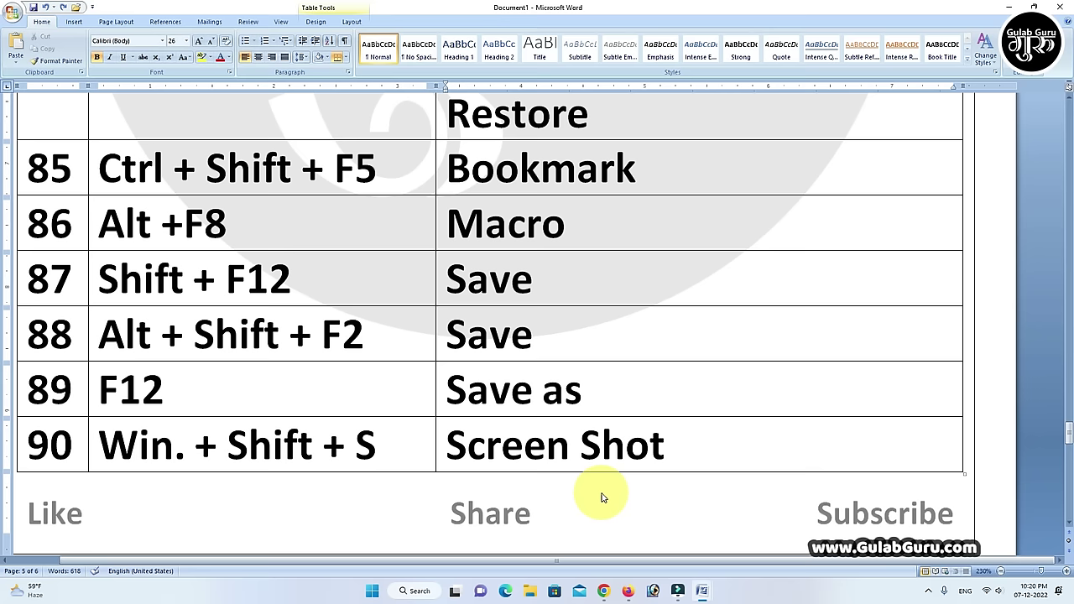
pyautogui.click(1008, 8)
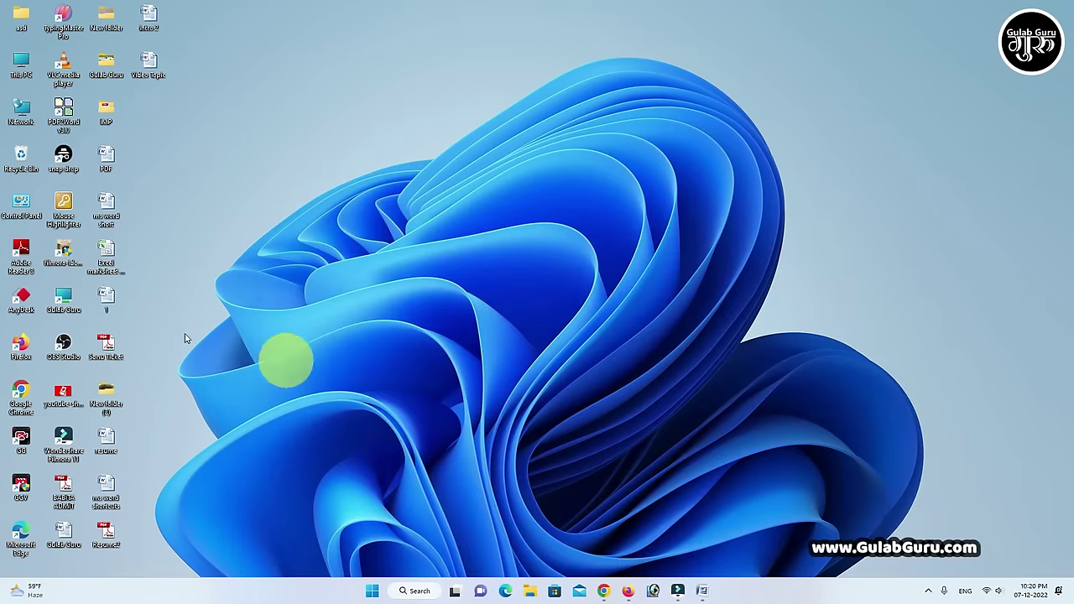
pyautogui.doubleClick(106, 491)
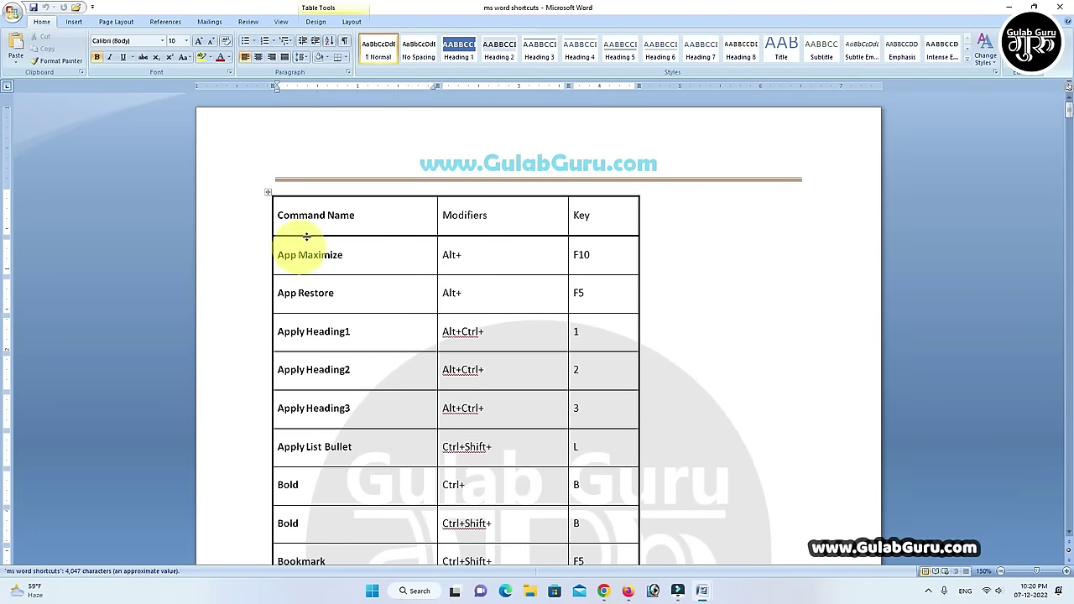
# - Scroll through the shortcut tables and zoom out to 30% to view all 14 pages
pyautogui.scroll(-5, 571, 343)
pyautogui.scroll(-4, 583, 344)
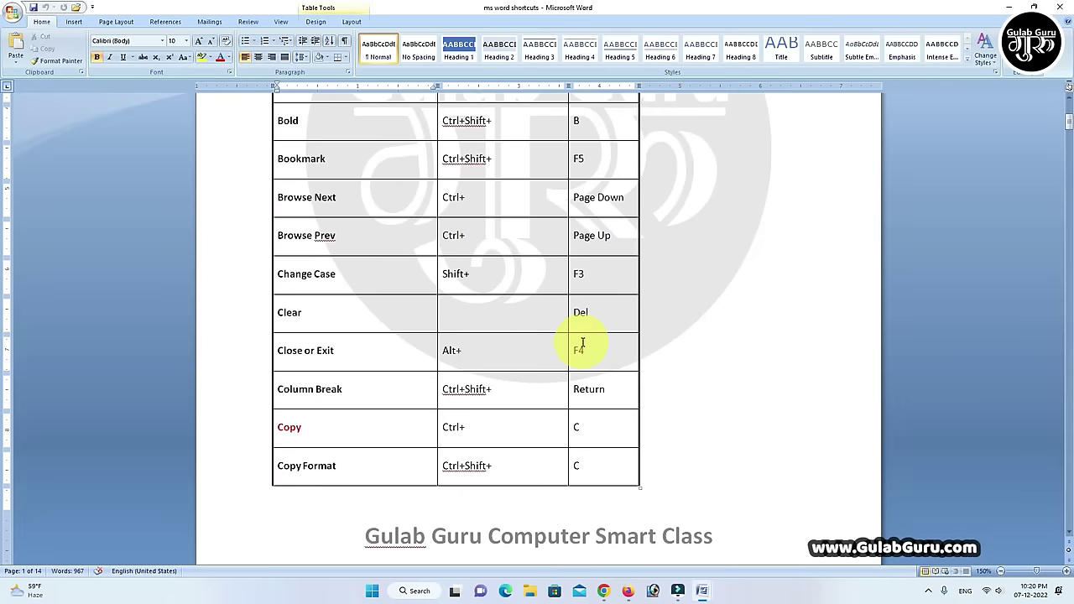
pyautogui.scroll(-6, 582, 344)
pyautogui.scroll(-6, 581, 343)
pyautogui.scroll(-1, 580, 344)
pyautogui.scroll(-5, 579, 344)
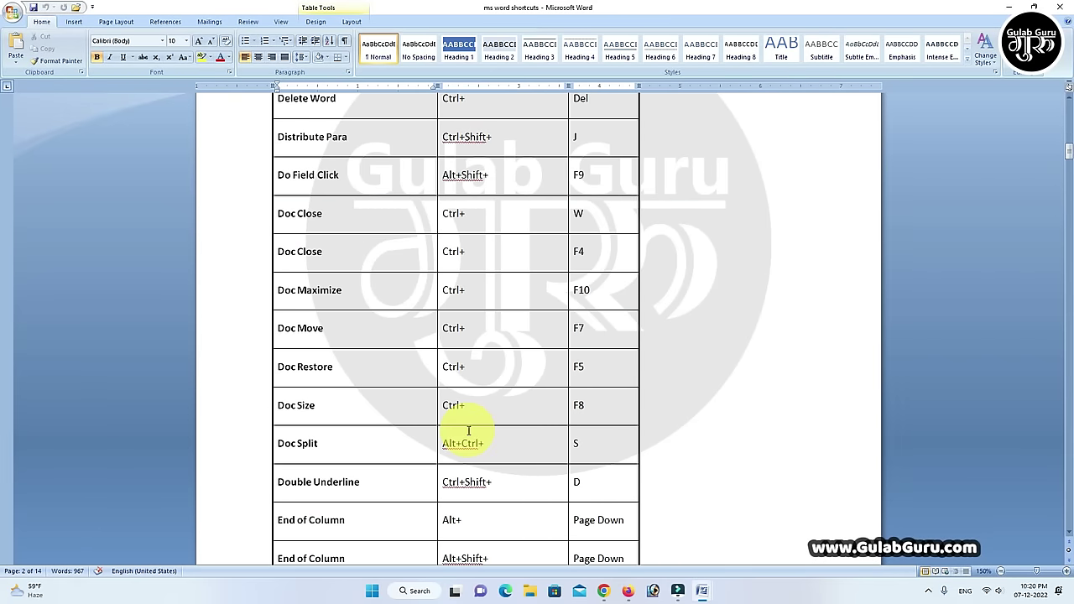
pyautogui.scroll(4, 469, 435)
pyautogui.scroll(-7, 469, 435)
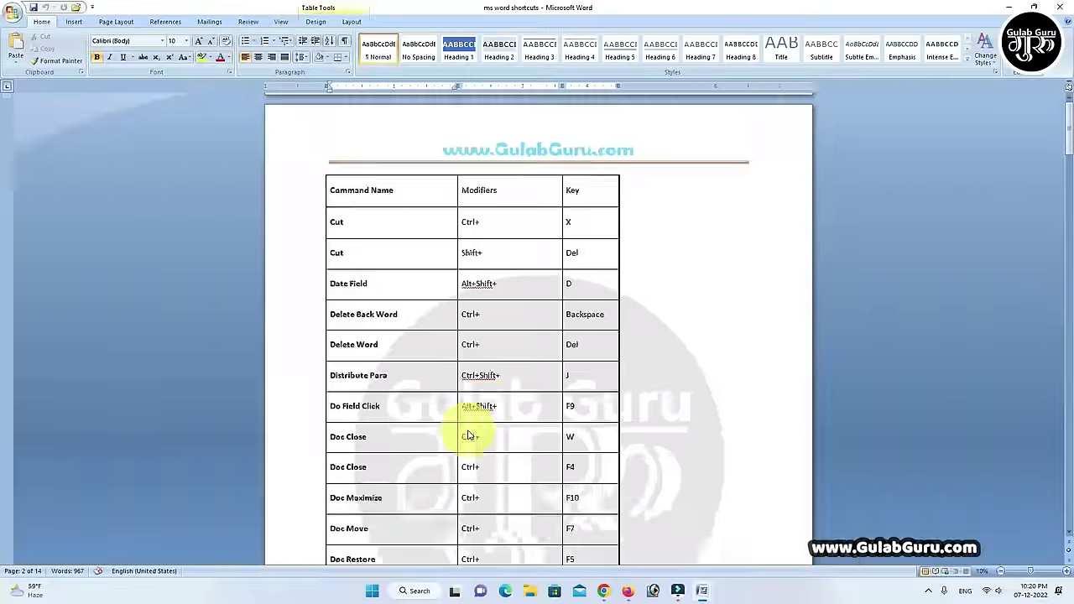
pyautogui.scroll(-6, 469, 435)
pyautogui.scroll(-6, 467, 430)
pyautogui.scroll(2, 467, 431)
pyautogui.scroll(1, 467, 428)
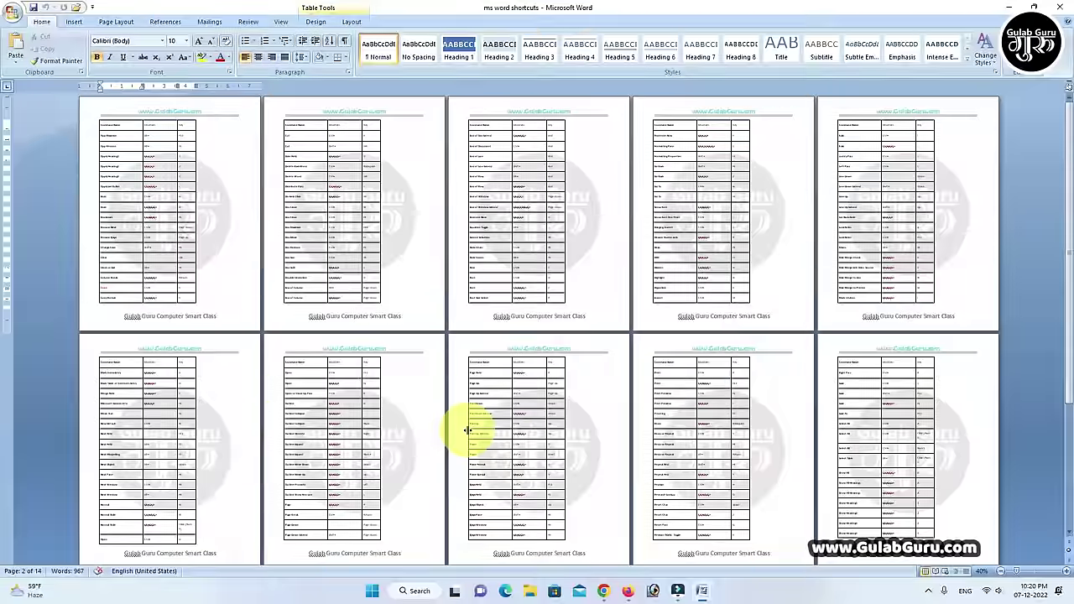
pyautogui.scroll(-1, 468, 428)
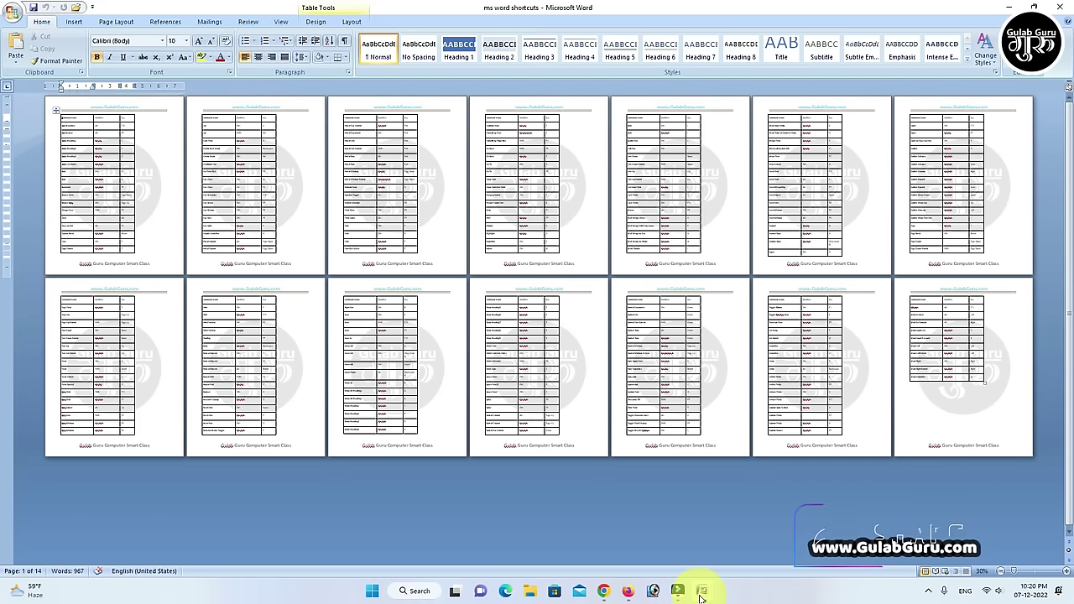
# - Switch to the Document1 window through the taskbar Word previews
pyautogui.moveTo(702, 592)
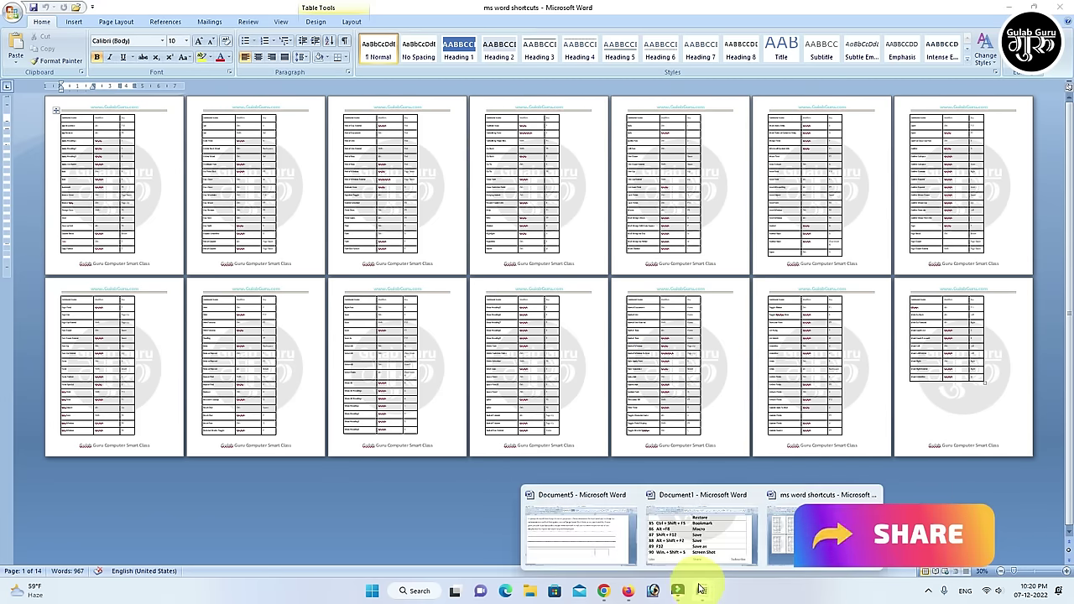
pyautogui.click(701, 540)
pyautogui.scroll(2, 556, 405)
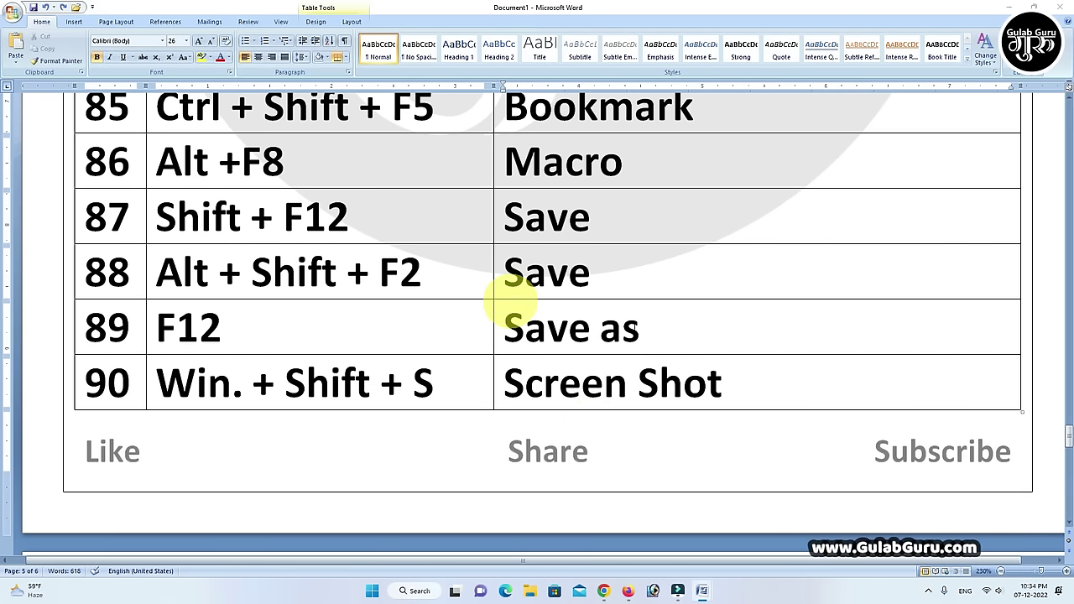
pyautogui.moveTo(705, 593)
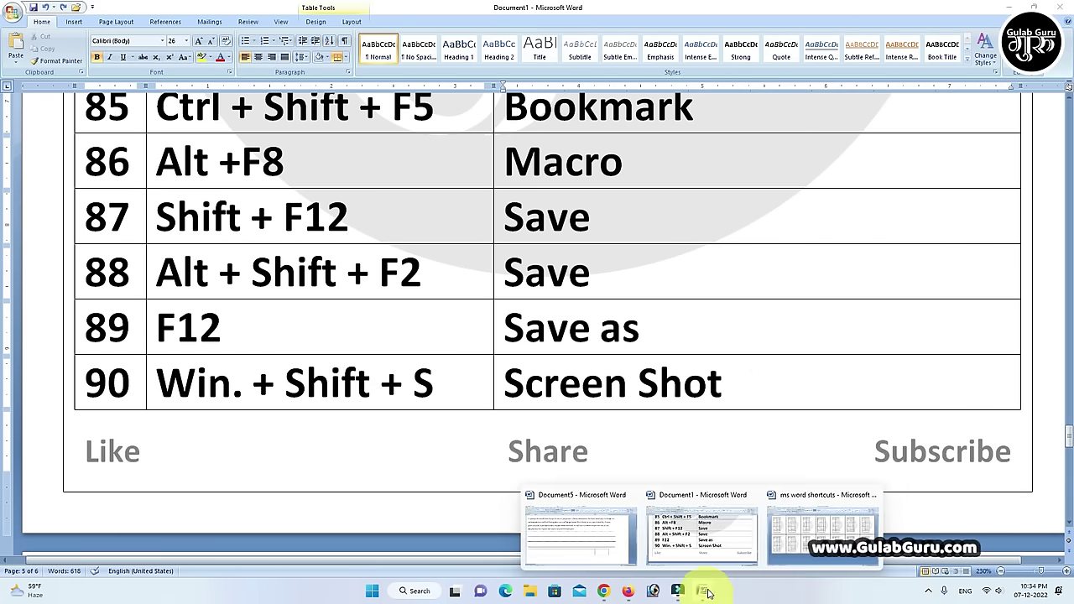
pyautogui.click(794, 537)
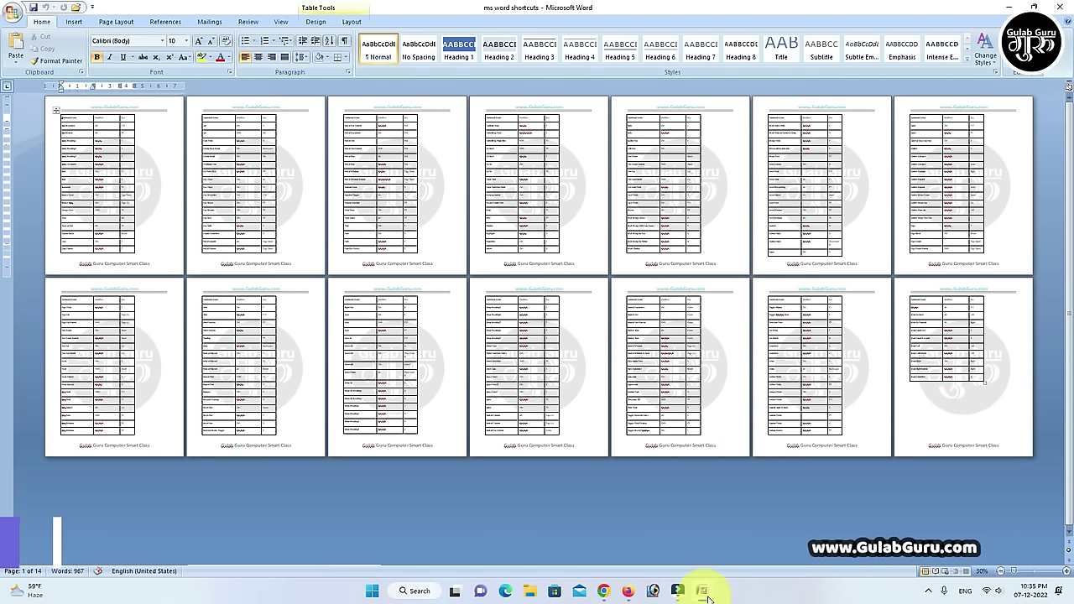
pyautogui.moveTo(705, 593)
pyautogui.click(718, 528)
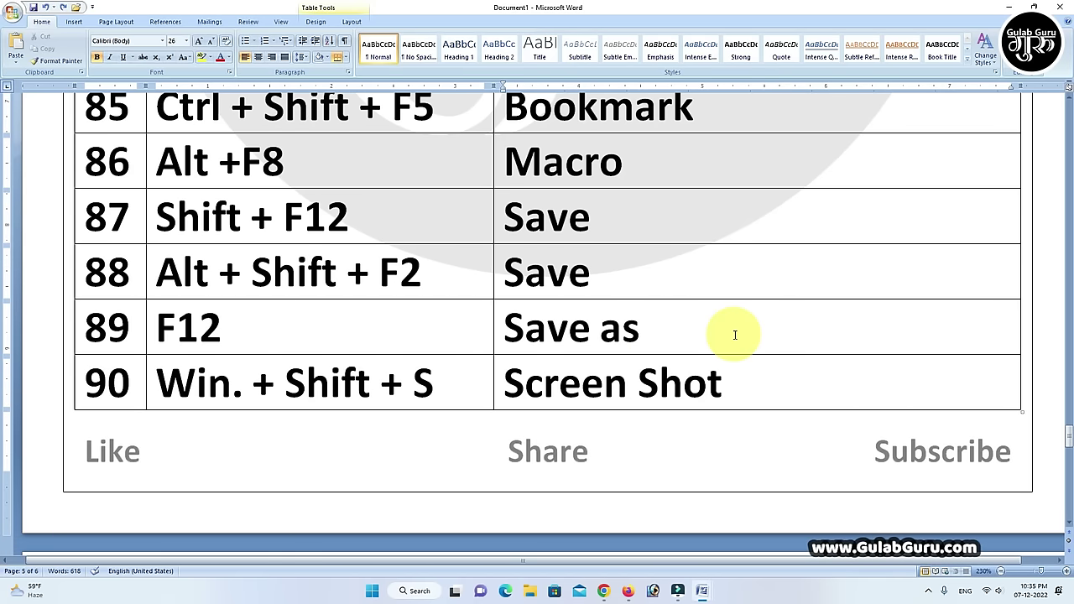
# - Return to the top of Document1 at the MS WORD SHORTCUTS KEYS title
pyautogui.scroll(1, 735, 335)
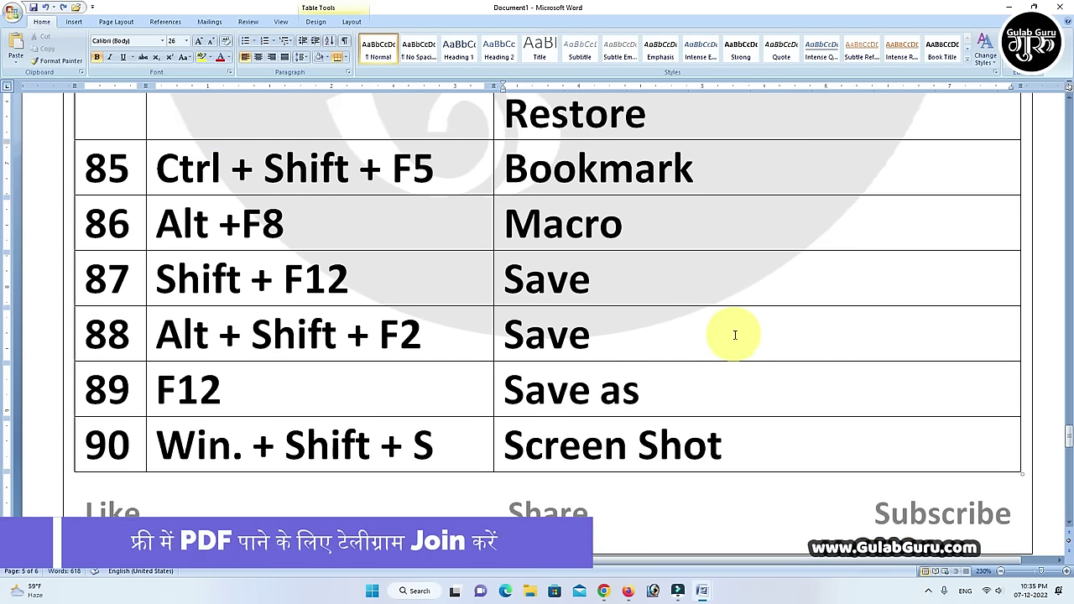
pyautogui.scroll(2, 735, 335)
pyautogui.scroll(1, 736, 335)
pyautogui.scroll(4, 735, 335)
pyautogui.scroll(3, 736, 335)
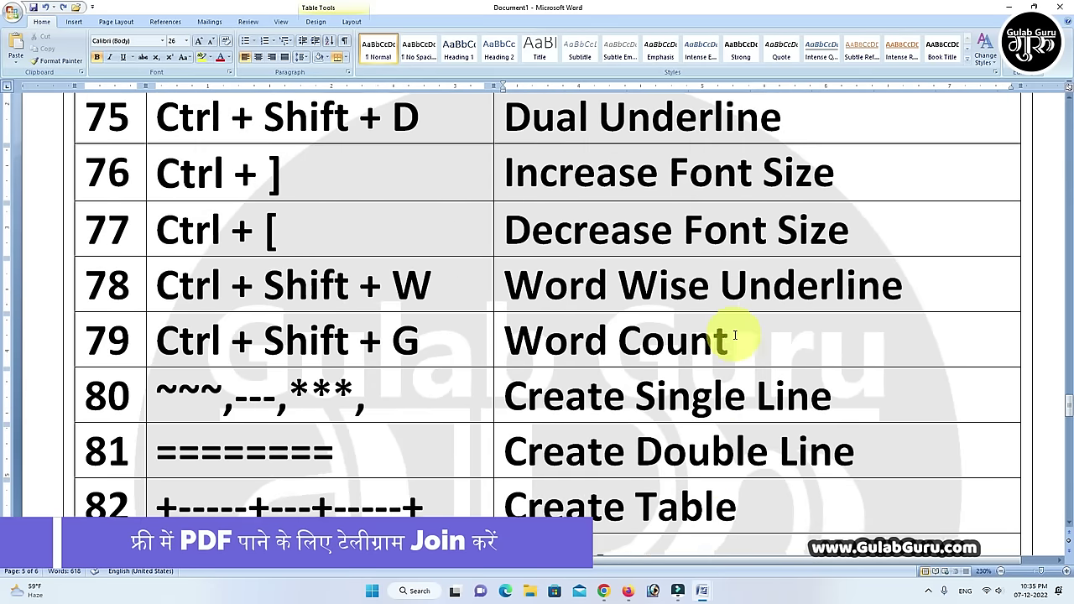
pyautogui.scroll(1, 735, 335)
pyautogui.scroll(1, 735, 335)
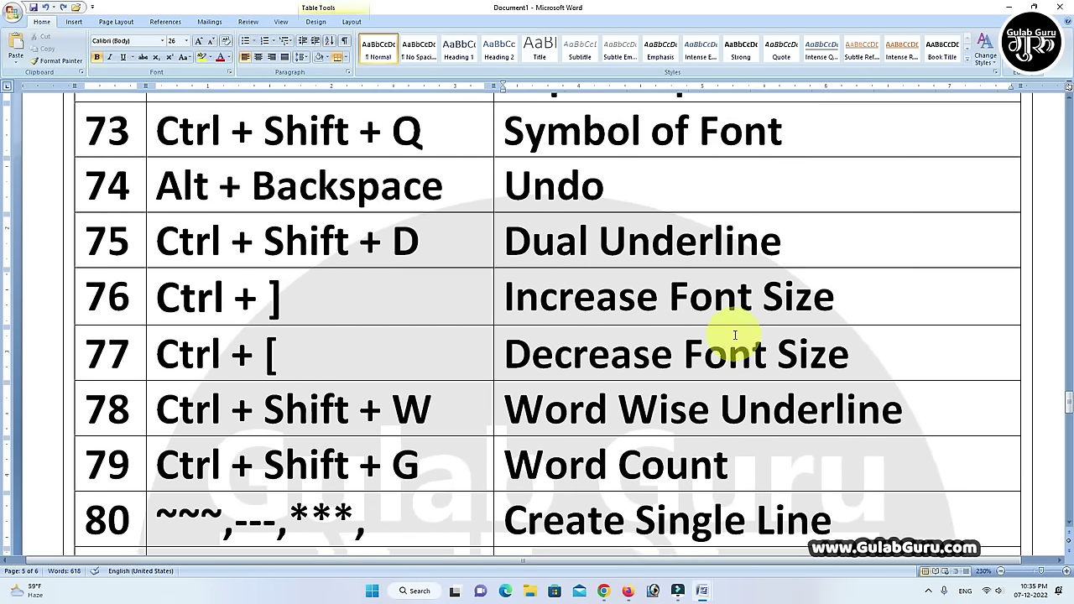
pyautogui.scroll(4, 735, 335)
pyautogui.scroll(4, 735, 335)
pyautogui.scroll(5, 735, 335)
pyautogui.scroll(2, 735, 335)
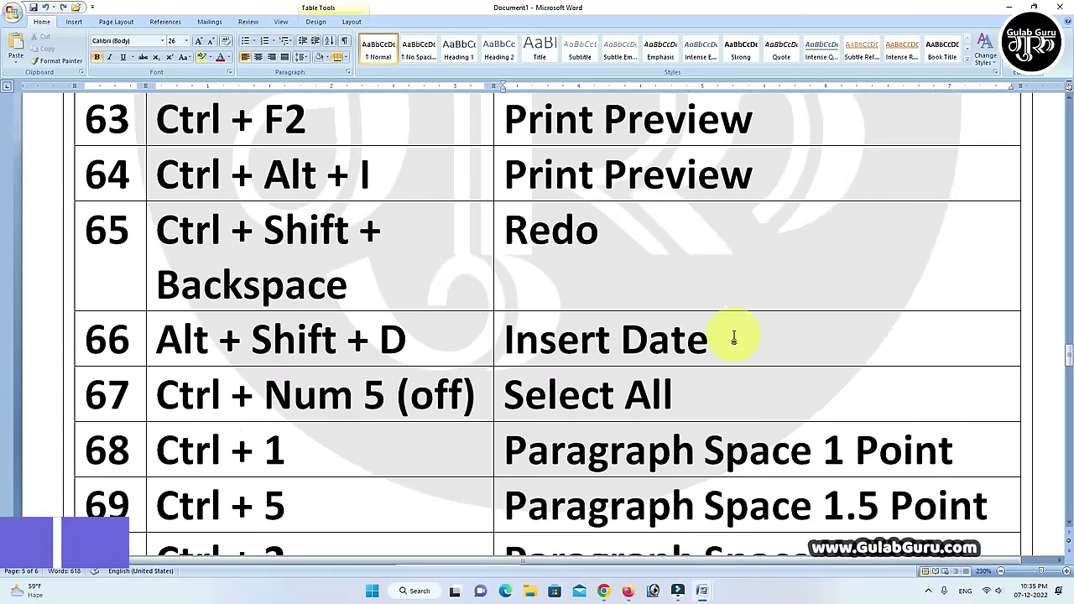
pyautogui.scroll(1, 735, 335)
pyautogui.scroll(4, 735, 335)
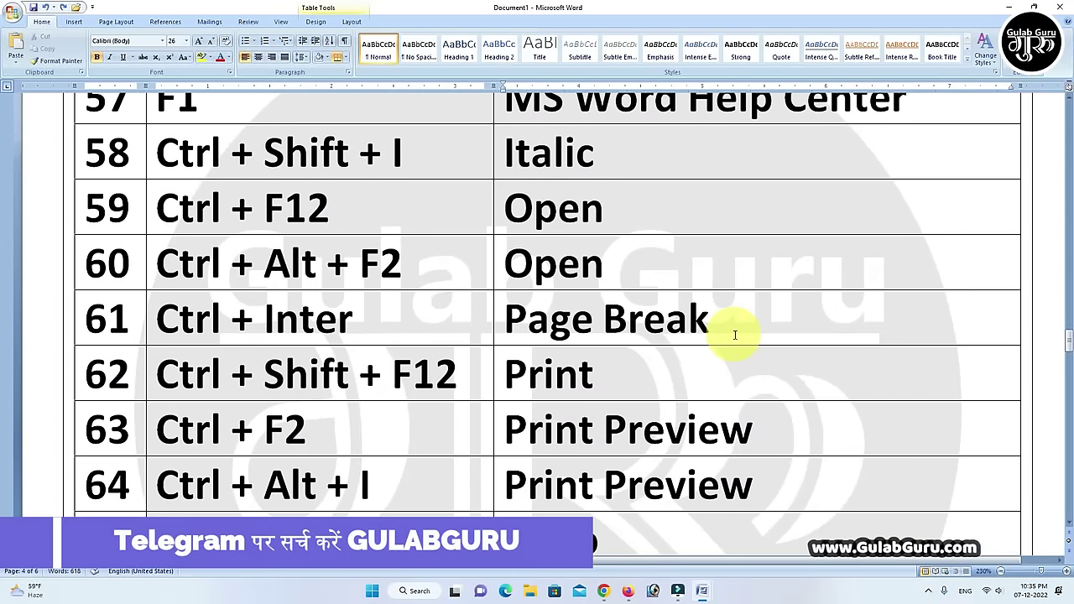
pyautogui.scroll(1, 735, 335)
pyautogui.scroll(3, 735, 334)
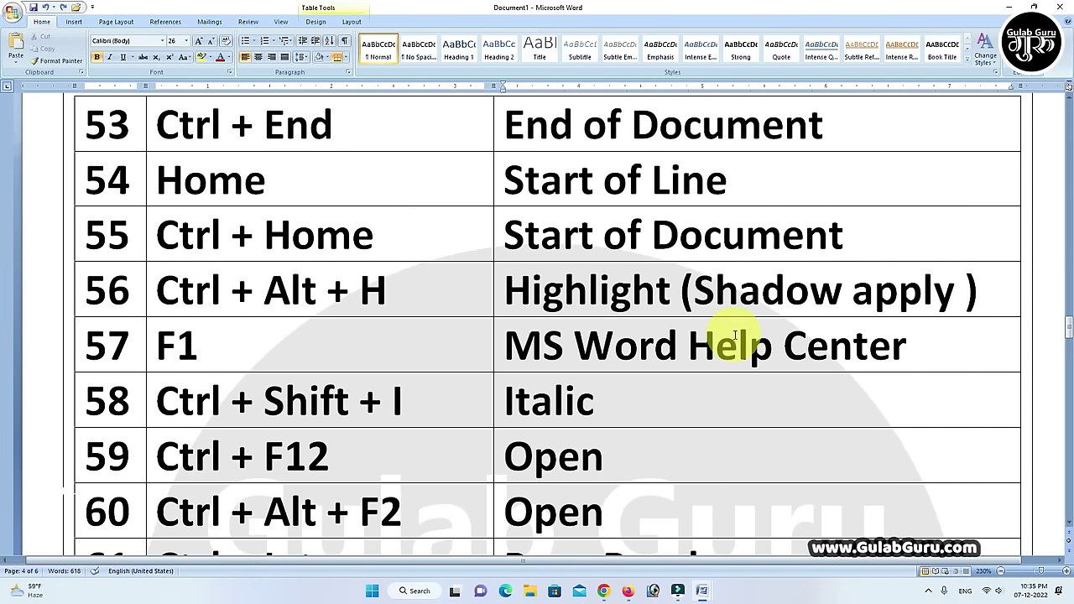
pyautogui.hotkey('ctrl', 'Home')
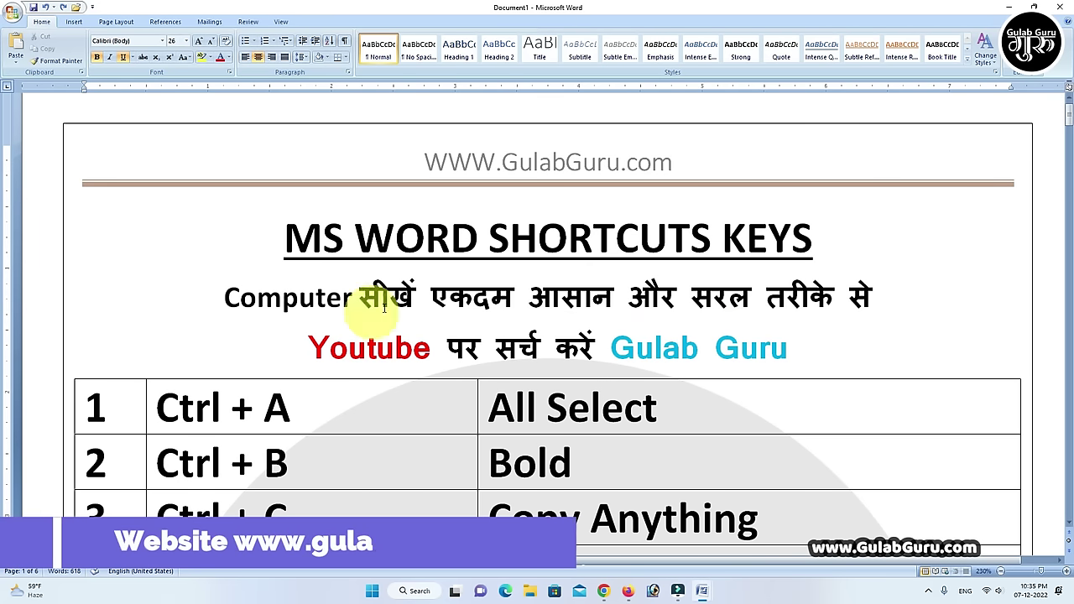